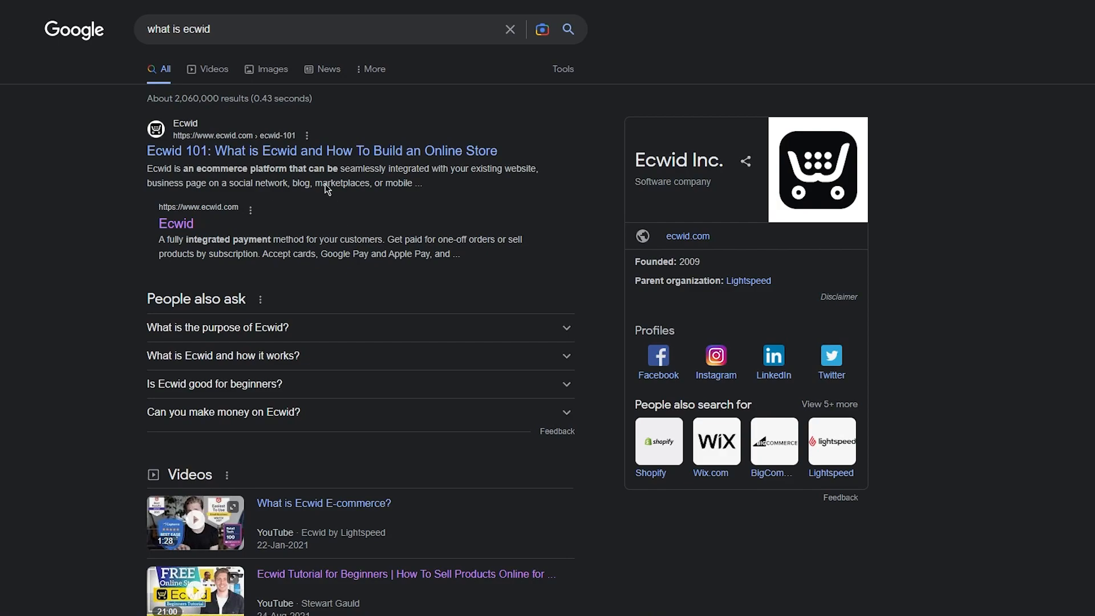
Open the 'Ecwid 101: What is Ecwid and How To Build an Online Store' search result.
{"action": "left_click", "coordinate": [376, 149]}
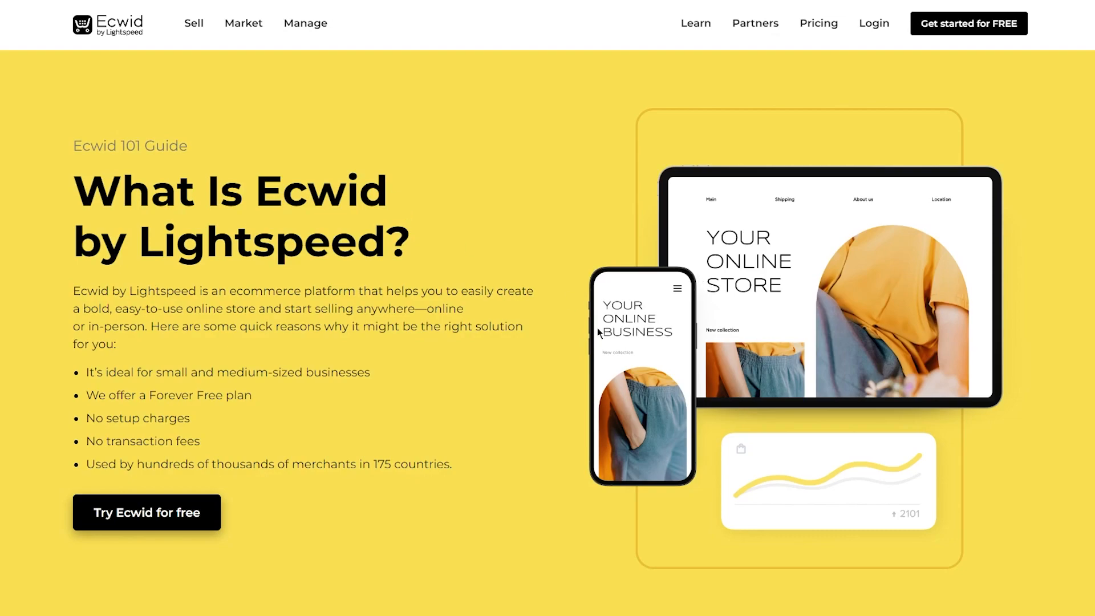
Scroll through the What Is Ecwid guide's Ways to Sell Online sections: Instant Site, POS, ShopApp and Facebook.
{"action": "scroll", "coordinate": [319, 356], "scroll_direction": "down", "scroll_amount": 2}
{"action": "scroll", "coordinate": [328, 351], "scroll_direction": "down", "scroll_amount": 5}
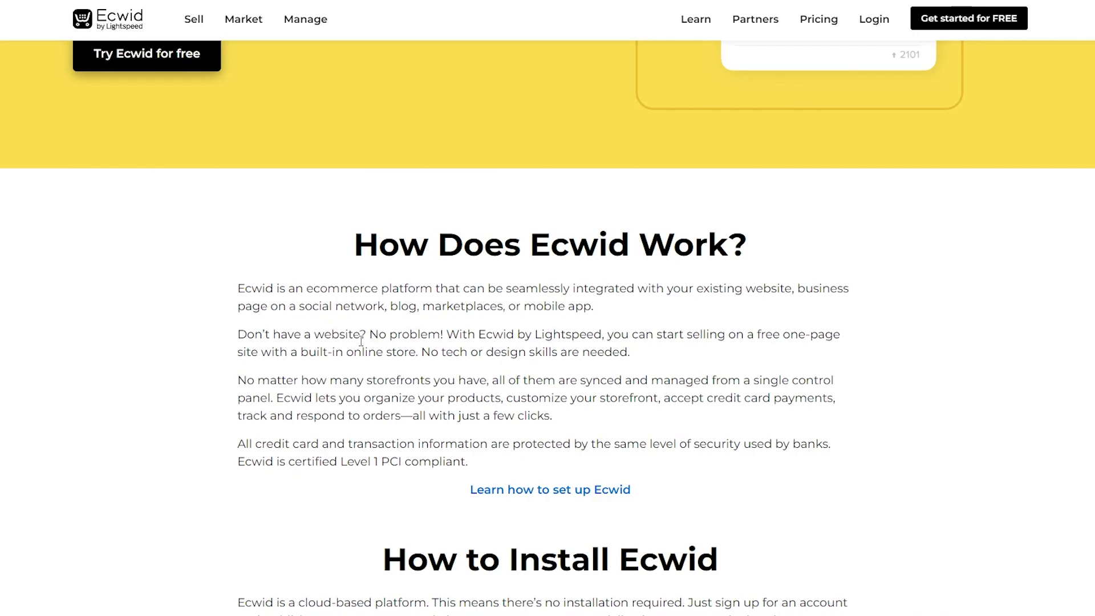
{"action": "scroll", "coordinate": [343, 254], "scroll_direction": "down", "scroll_amount": 1}
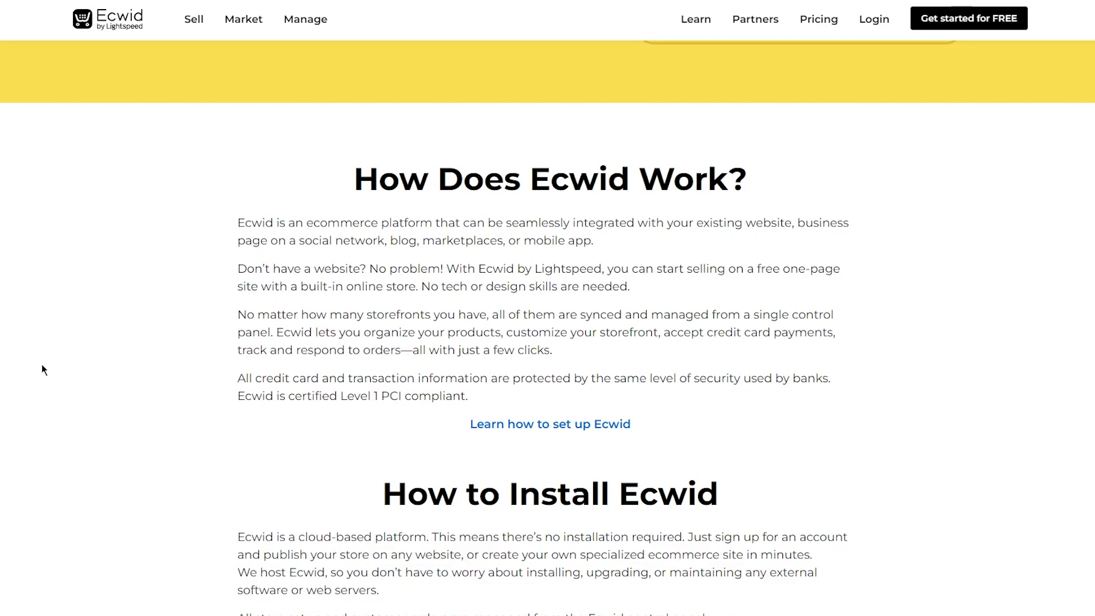
{"action": "scroll", "coordinate": [51, 257], "scroll_direction": "down", "scroll_amount": 7}
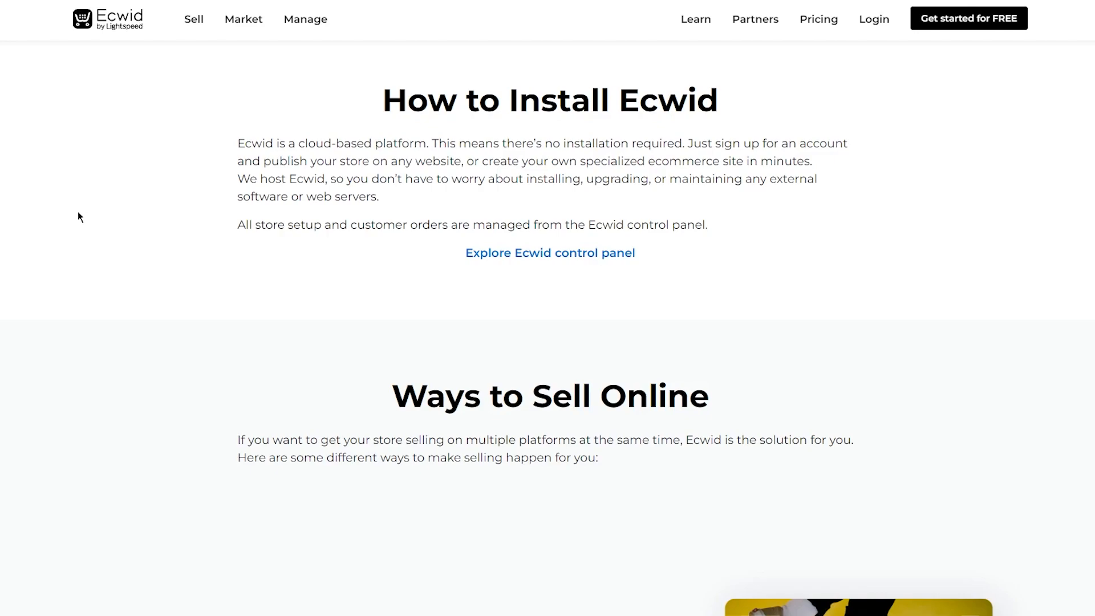
{"action": "scroll", "coordinate": [95, 274], "scroll_direction": "down", "scroll_amount": 3}
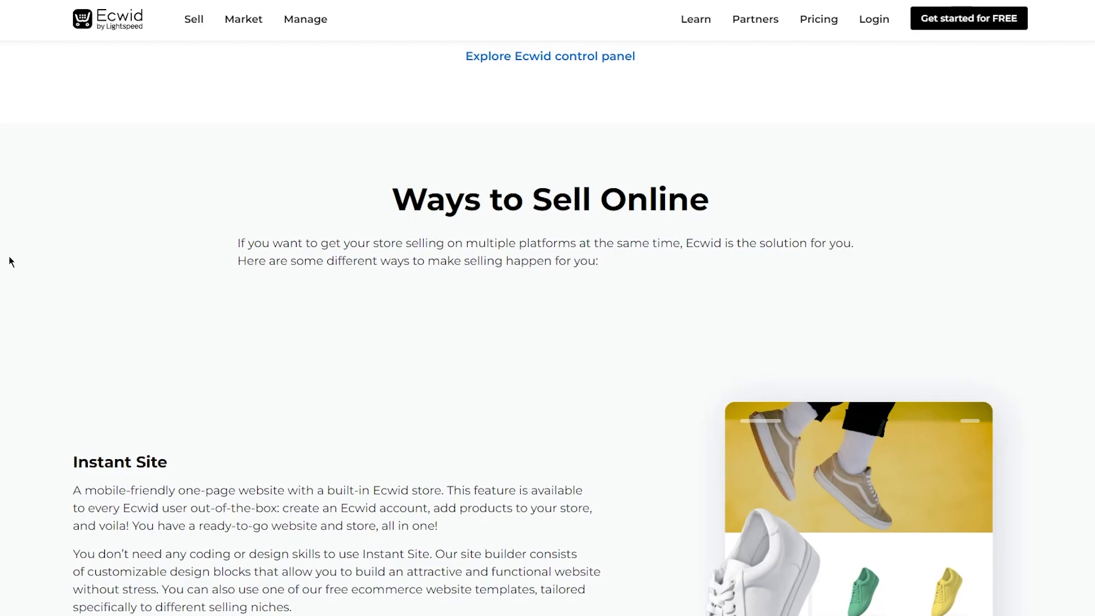
{"action": "scroll", "coordinate": [125, 125], "scroll_direction": "down", "scroll_amount": 5}
{"action": "scroll", "coordinate": [314, 217], "scroll_direction": "down", "scroll_amount": 20}
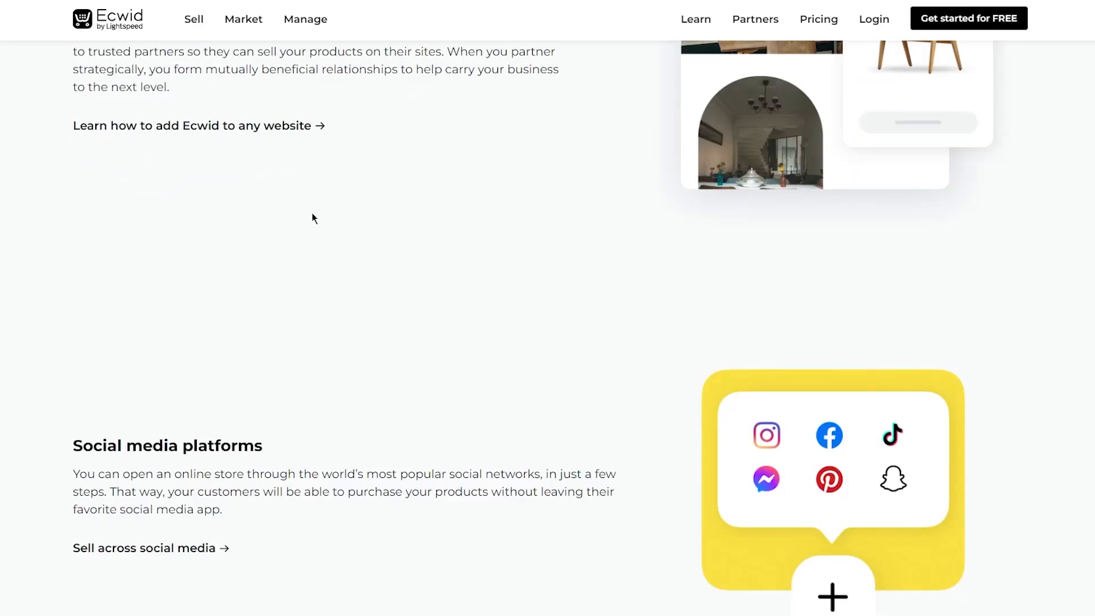
{"action": "scroll", "coordinate": [222, 260], "scroll_direction": "down", "scroll_amount": 20}
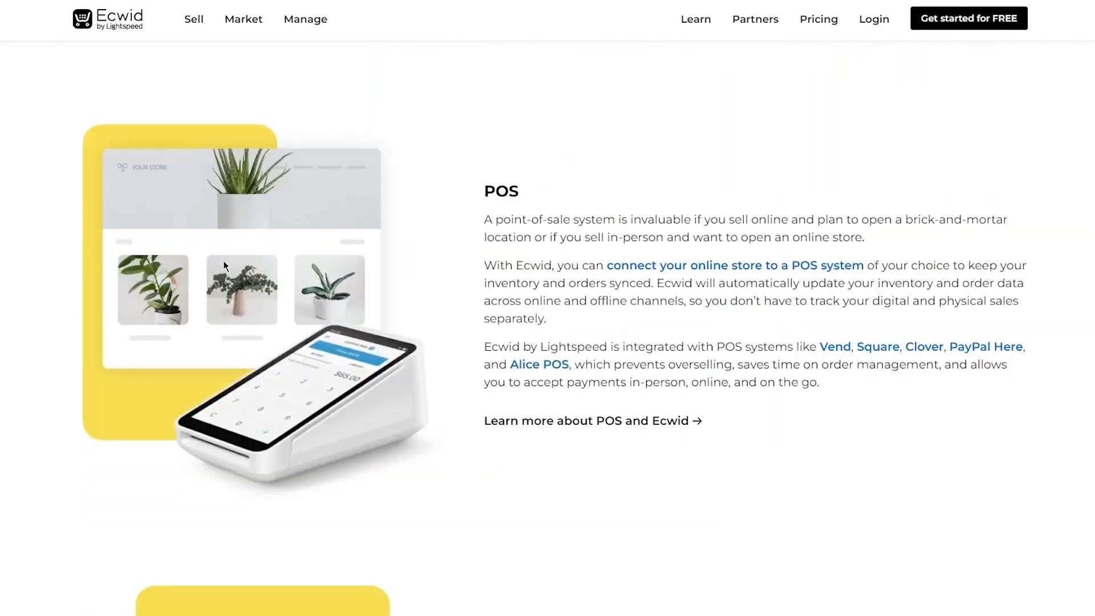
{"action": "scroll", "coordinate": [217, 273], "scroll_direction": "up", "scroll_amount": 20}
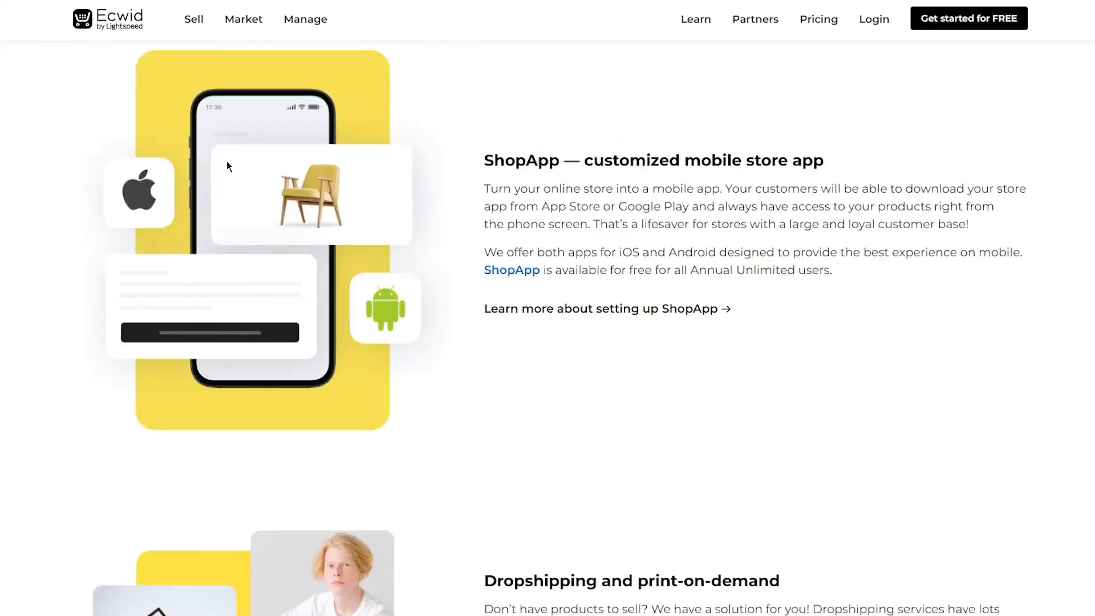
{"action": "scroll", "coordinate": [223, 253], "scroll_direction": "up", "scroll_amount": 20}
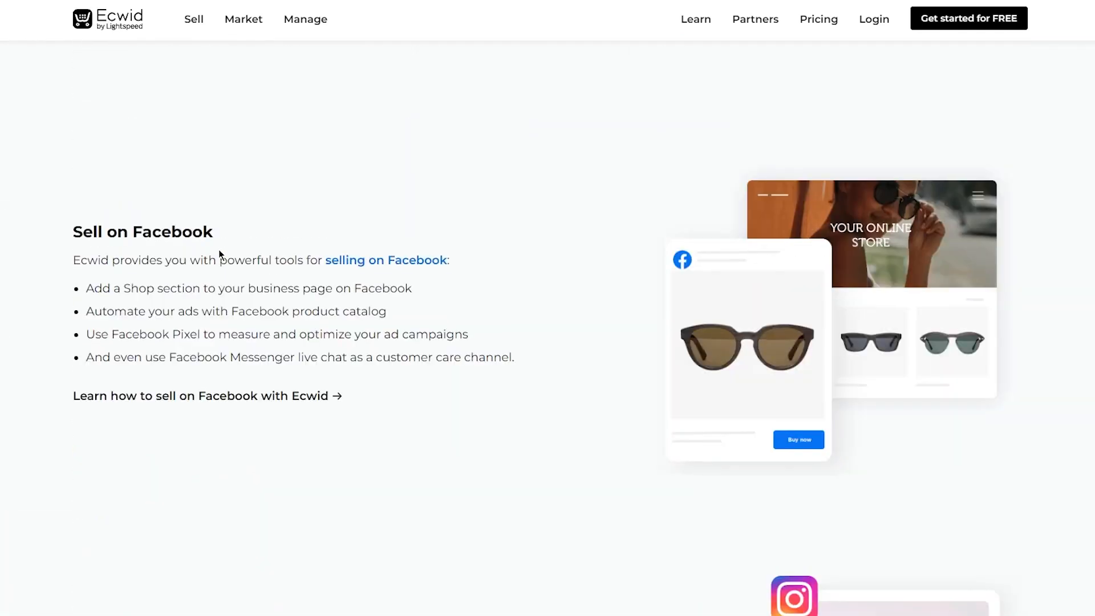
{"action": "scroll", "coordinate": [214, 249], "scroll_direction": "up", "scroll_amount": 12}
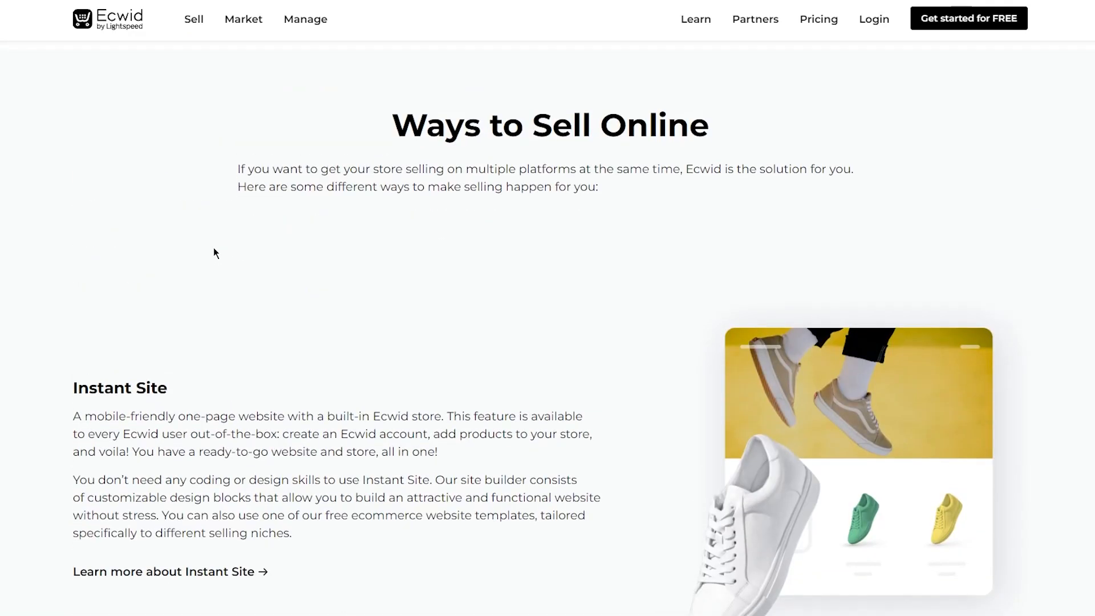
{"action": "scroll", "coordinate": [213, 248], "scroll_direction": "down", "scroll_amount": 4}
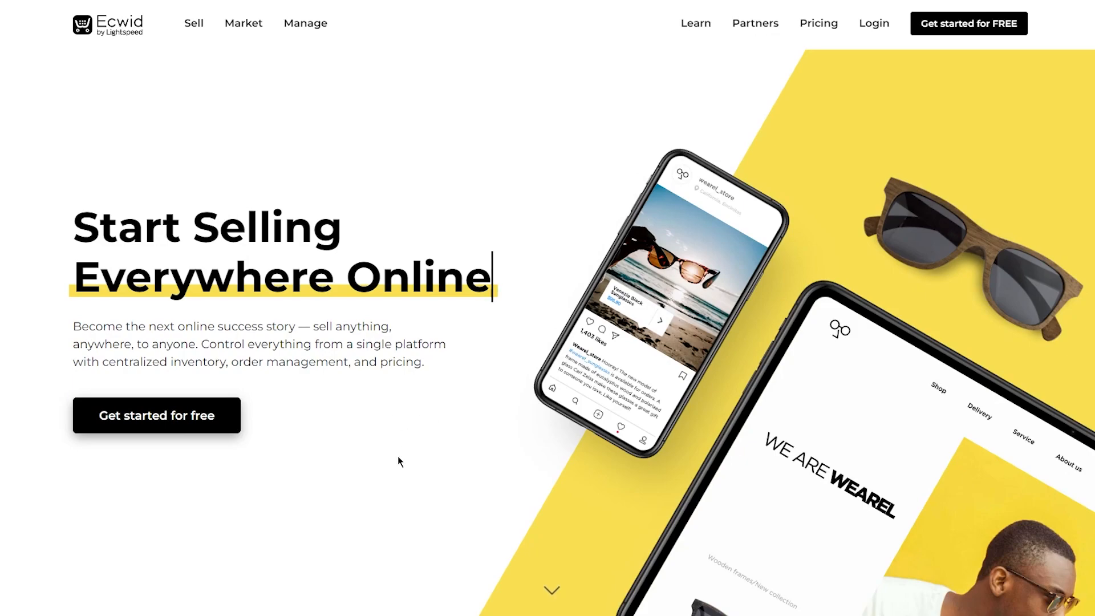
Scroll over the 'Get Started with a Free Account' sign-up page.
{"action": "scroll", "coordinate": [398, 457], "scroll_direction": "down", "scroll_amount": 5}
{"action": "scroll", "coordinate": [392, 465], "scroll_direction": "up", "scroll_amount": 5}
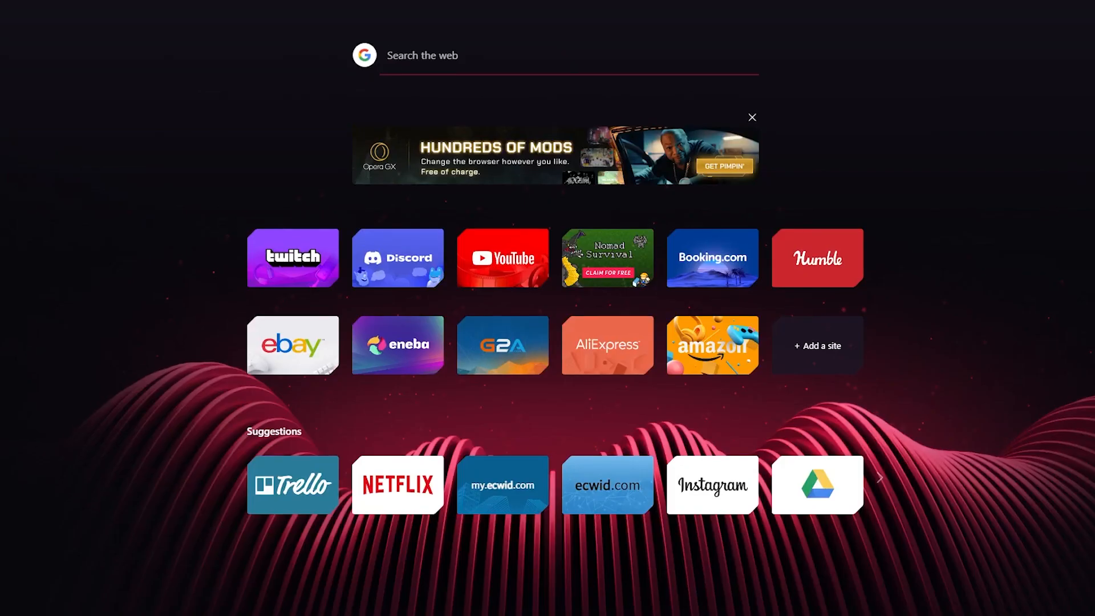
Copy a disposable address from temp-mail.org and return to the Ecwid sign-up form's full name field.
{"action": "type", "text": "temp"}
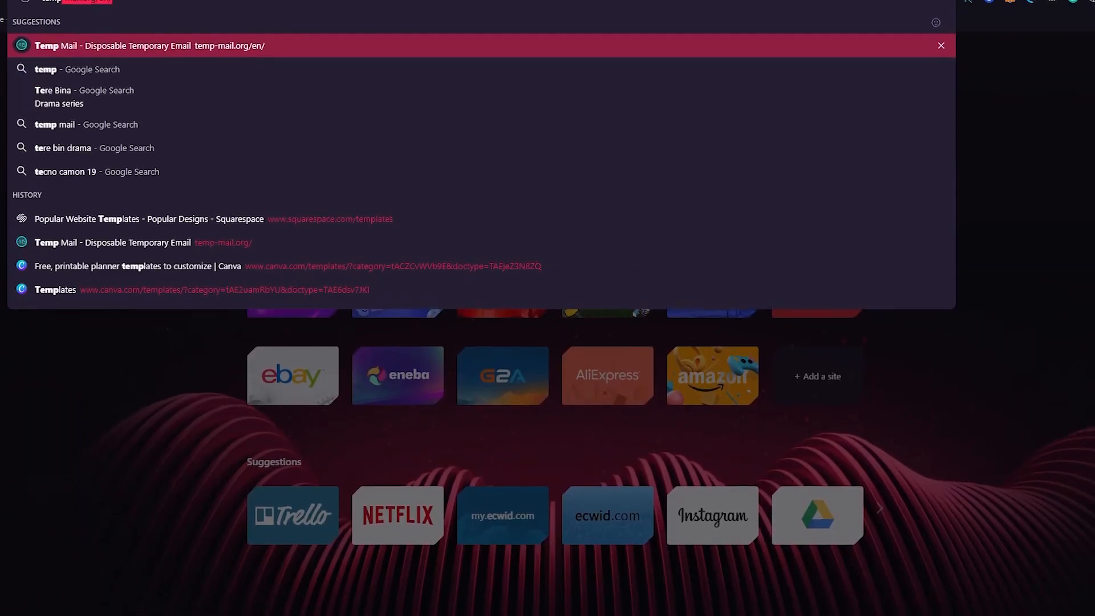
{"action": "key", "text": "Return"}
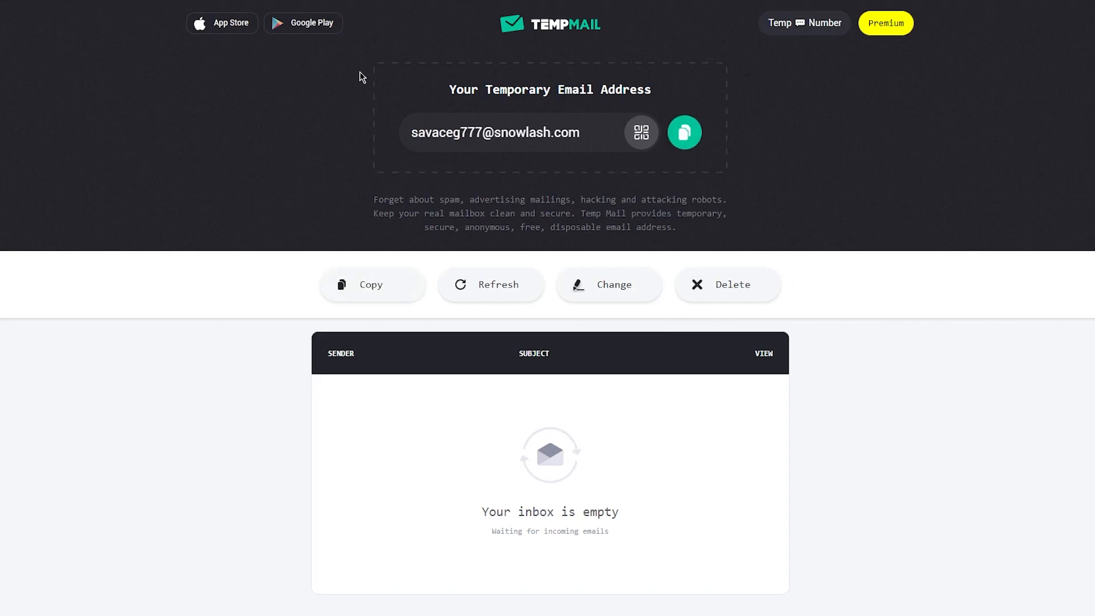
{"action": "left_click", "coordinate": [685, 133]}
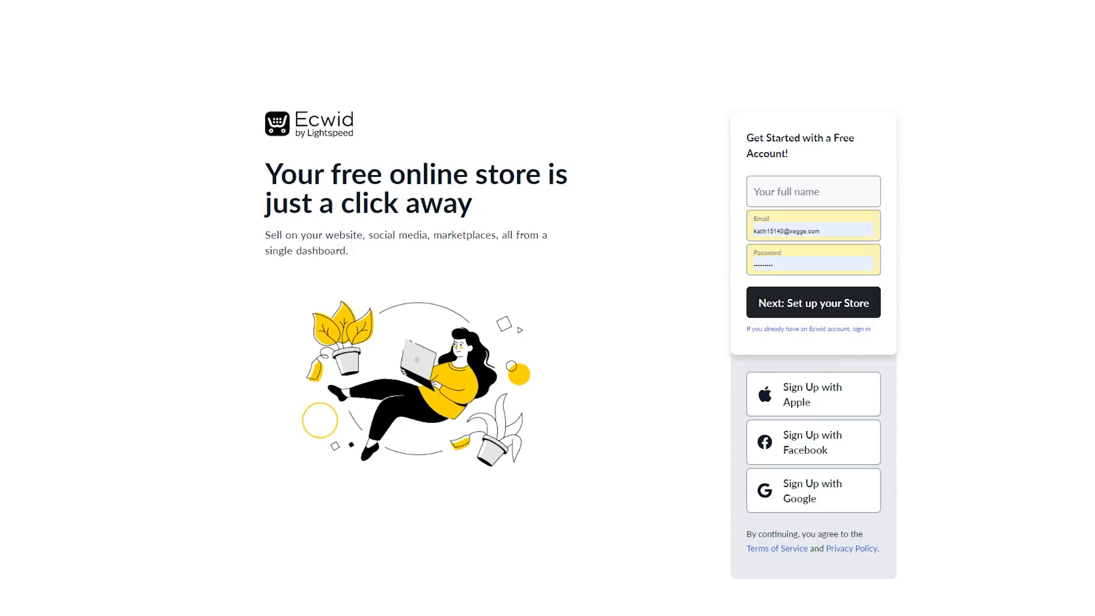
{"action": "left_click", "coordinate": [813, 194]}
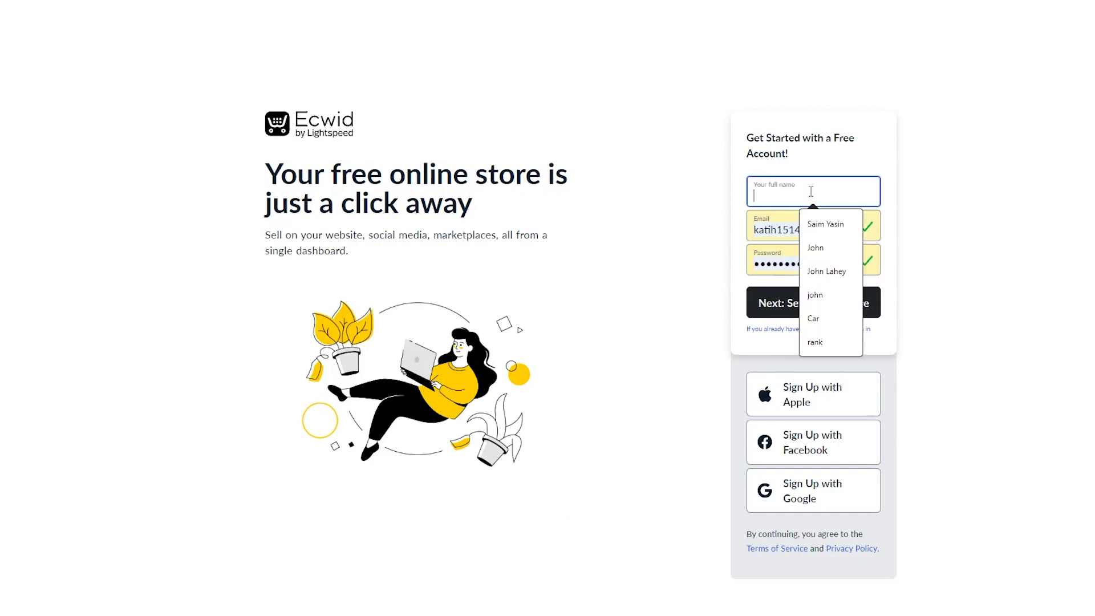
Fill in the full name from autofill, paste the temporary email, and accept the saved password.
{"action": "left_click", "coordinate": [812, 251]}
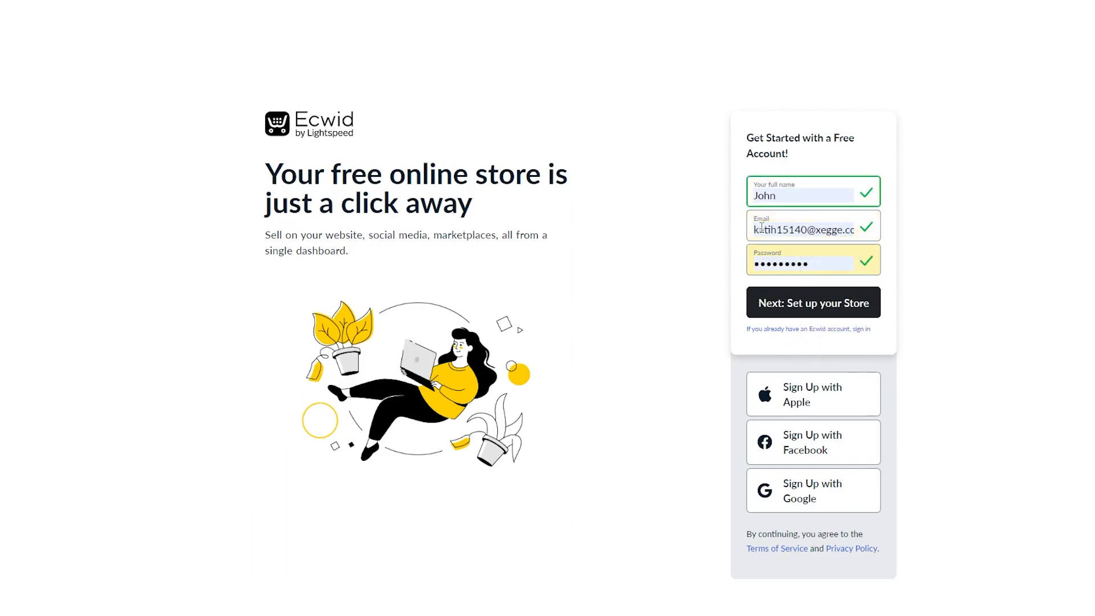
{"action": "left_click_drag", "start_coordinate": [753, 229], "coordinate": [837, 241]}
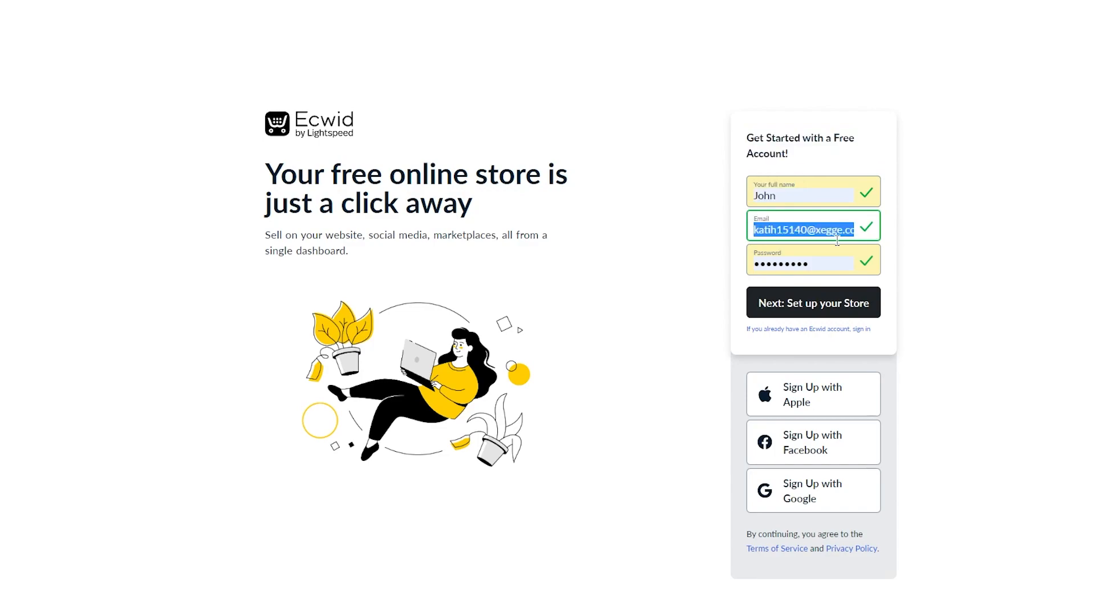
{"action": "key", "text": "ctrl+v"}
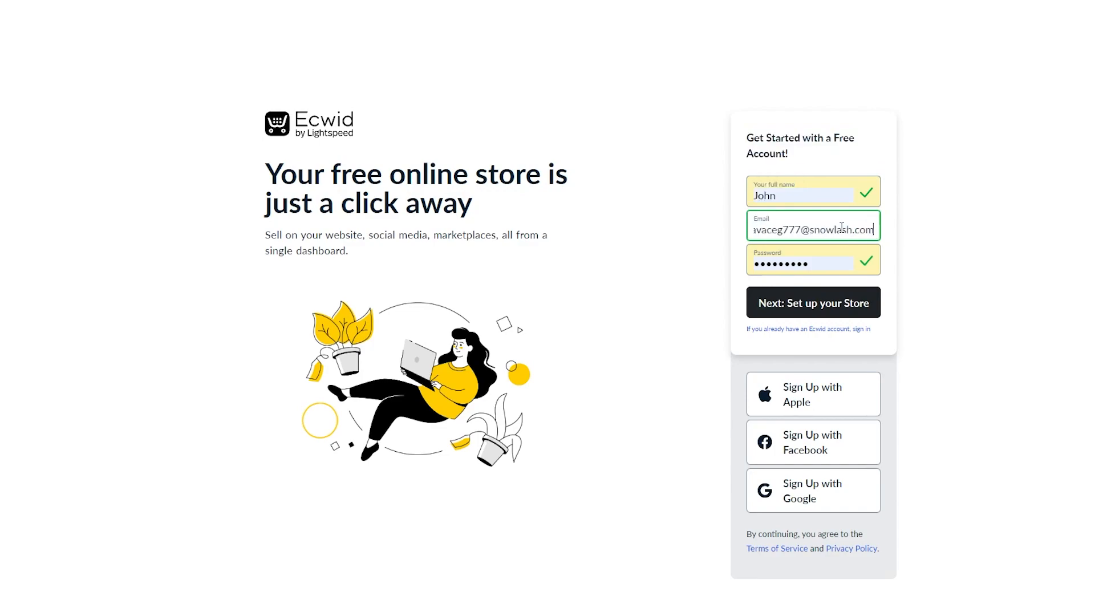
{"action": "left_click", "coordinate": [844, 274]}
{"action": "left_click", "coordinate": [799, 294]}
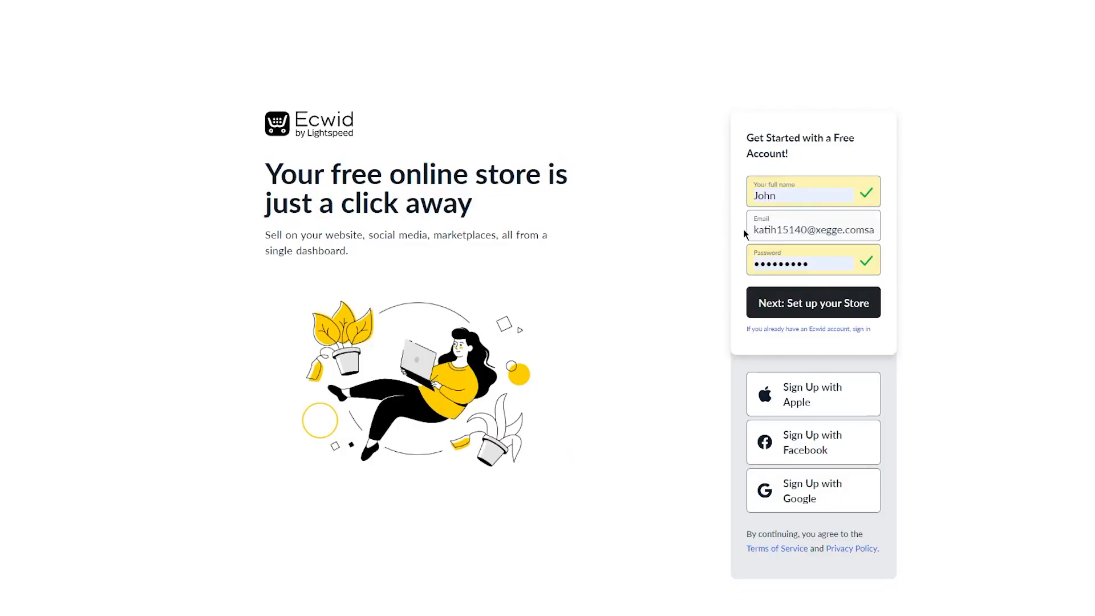
Correct the duplicated email to match the temporary address and submit the sign-up form.
{"action": "left_click_drag", "start_coordinate": [750, 229], "coordinate": [913, 242]}
{"action": "left_click", "coordinate": [873, 228]}
{"action": "key", "text": "ctrl+a"}
{"action": "key", "text": "ctrl+v"}
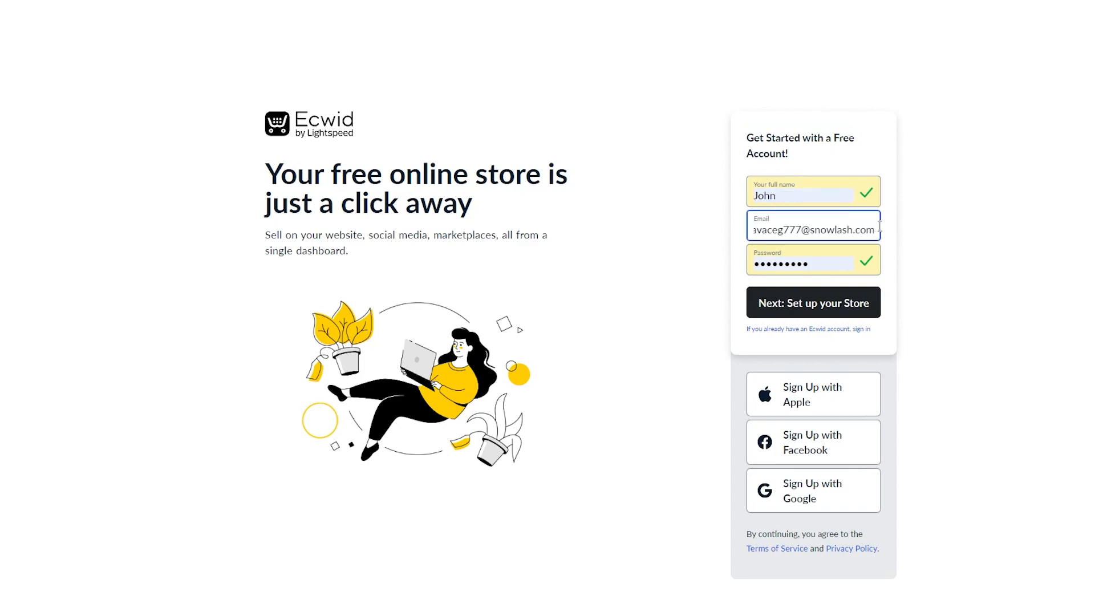
{"action": "key", "text": "Left"}
{"action": "key", "text": "Left"}
{"action": "key", "text": "Left"}
{"action": "key", "text": "Left"}
{"action": "key", "text": "Left"}
{"action": "key", "text": "Left"}
{"action": "key", "text": "Left"}
{"action": "key", "text": "Left"}
{"action": "key", "text": "Left"}
{"action": "key", "text": "Left"}
{"action": "key", "text": "Left"}
{"action": "key", "text": "Left"}
{"action": "key", "text": "Left"}
{"action": "key", "text": "Left"}
{"action": "key", "text": "Left"}
{"action": "key", "text": "Left"}
{"action": "key", "text": "Left"}
{"action": "key", "text": "Left"}
{"action": "key", "text": "Left"}
{"action": "key", "text": "Left"}
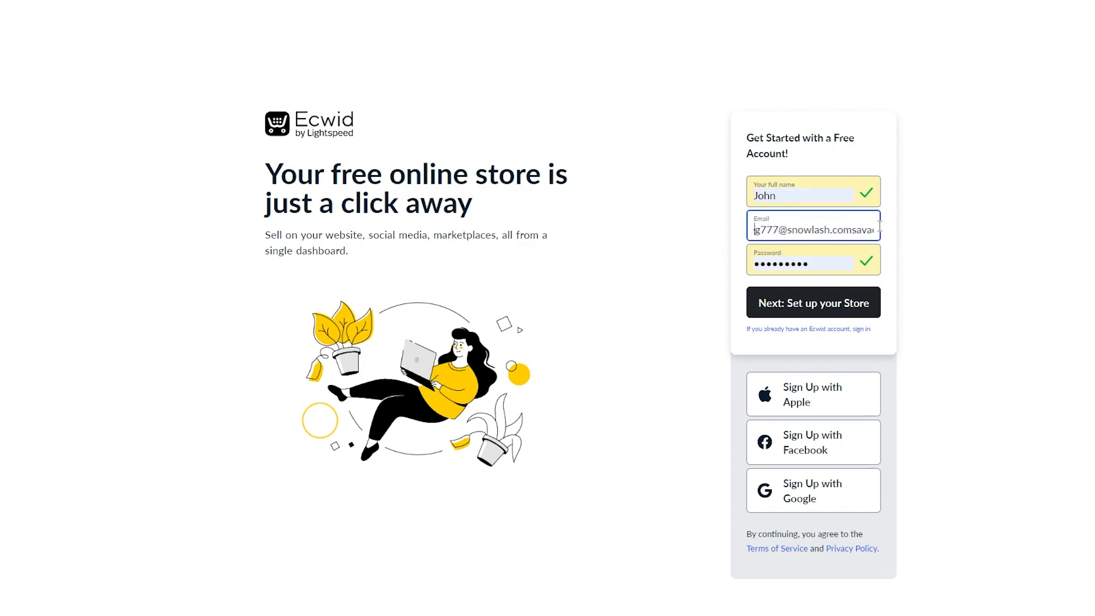
{"action": "key", "text": "Right"}
{"action": "key", "text": "Right"}
{"action": "key", "text": "Right"}
{"action": "key", "text": "Right"}
{"action": "key", "text": "Right"}
{"action": "key", "text": "Right"}
{"action": "key", "text": "Right"}
{"action": "key", "text": "Right"}
{"action": "key", "text": "BackSpace"}
{"action": "key", "text": "BackSpace"}
{"action": "key", "text": "BackSpace"}
{"action": "key", "text": "BackSpace"}
{"action": "key", "text": "BackSpace"}
{"action": "key", "text": "BackSpace"}
{"action": "key", "text": "BackSpace"}
{"action": "key", "text": "BackSpace"}
{"action": "key", "text": "BackSpace"}
{"action": "key", "text": "BackSpace"}
{"action": "key", "text": "BackSpace"}
{"action": "key", "text": "BackSpace"}
{"action": "key", "text": "BackSpace"}
{"action": "key", "text": "BackSpace"}
{"action": "key", "text": "BackSpace"}
{"action": "key", "text": "BackSpace"}
{"action": "key", "text": "BackSpace"}
{"action": "key", "text": "BackSpace"}
{"action": "key", "text": "BackSpace"}
{"action": "key", "text": "BackSpace"}
{"action": "key", "text": "BackSpace"}
{"action": "left_click", "coordinate": [171, 1]}
{"action": "left_click", "coordinate": [94, 2]}
{"action": "left_click", "coordinate": [171, 1]}
{"action": "left_click", "coordinate": [95, 2]}
{"action": "type", "text": "s"}
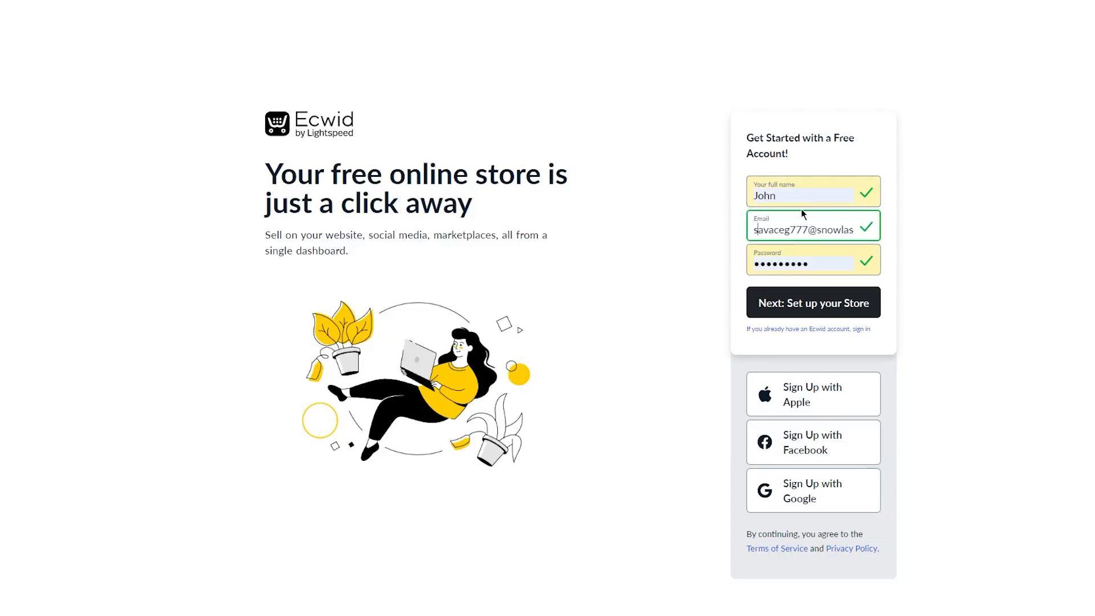
{"action": "key", "text": "Right"}
{"action": "key", "text": "Right"}
{"action": "key", "text": "Right"}
{"action": "key", "text": "Right"}
{"action": "key", "text": "Right"}
{"action": "key", "text": "Right"}
{"action": "key", "text": "Right"}
{"action": "key", "text": "Right"}
{"action": "key", "text": "Right"}
{"action": "key", "text": "Right"}
{"action": "key", "text": "Right"}
{"action": "key", "text": "Right"}
{"action": "key", "text": "Right"}
{"action": "key", "text": "Right"}
{"action": "key", "text": "Right"}
{"action": "key", "text": "Right"}
{"action": "key", "text": "Right"}
{"action": "key", "text": "Right"}
{"action": "key", "text": "Right"}
{"action": "key", "text": "Right"}
{"action": "key", "text": "Right"}
{"action": "key", "text": "Right"}
{"action": "left_click", "coordinate": [835, 296]}
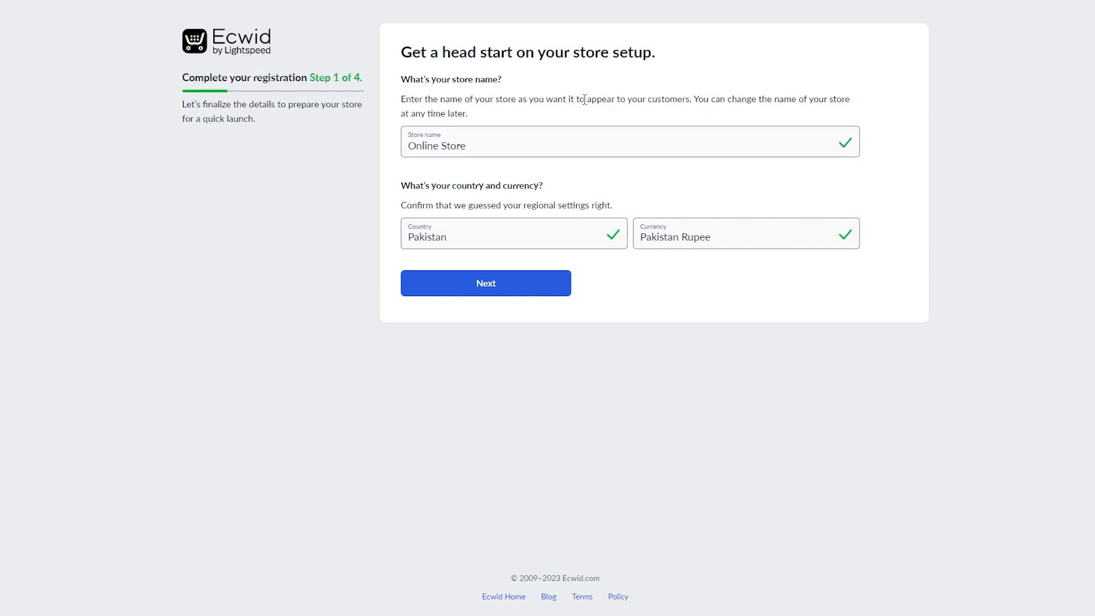
Replace the store name 'Online Store' with 'khjjkhi7ubn' and go to the address step.
{"action": "left_click", "coordinate": [567, 144]}
{"action": "left_click_drag", "start_coordinate": [558, 142], "coordinate": [344, 162]}
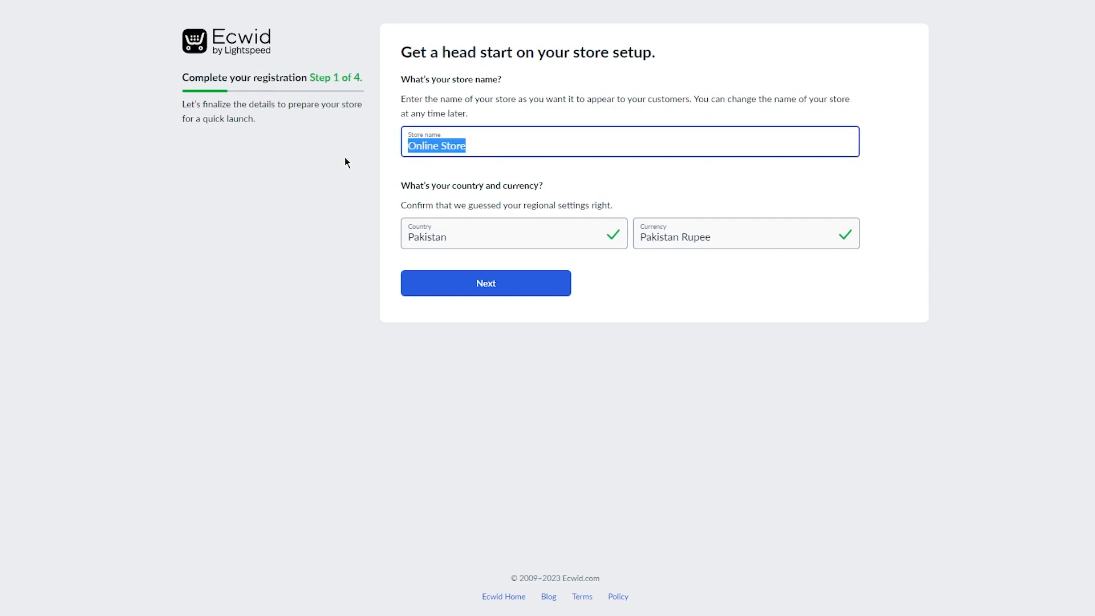
{"action": "type", "text": "khjjkhi7ubn"}
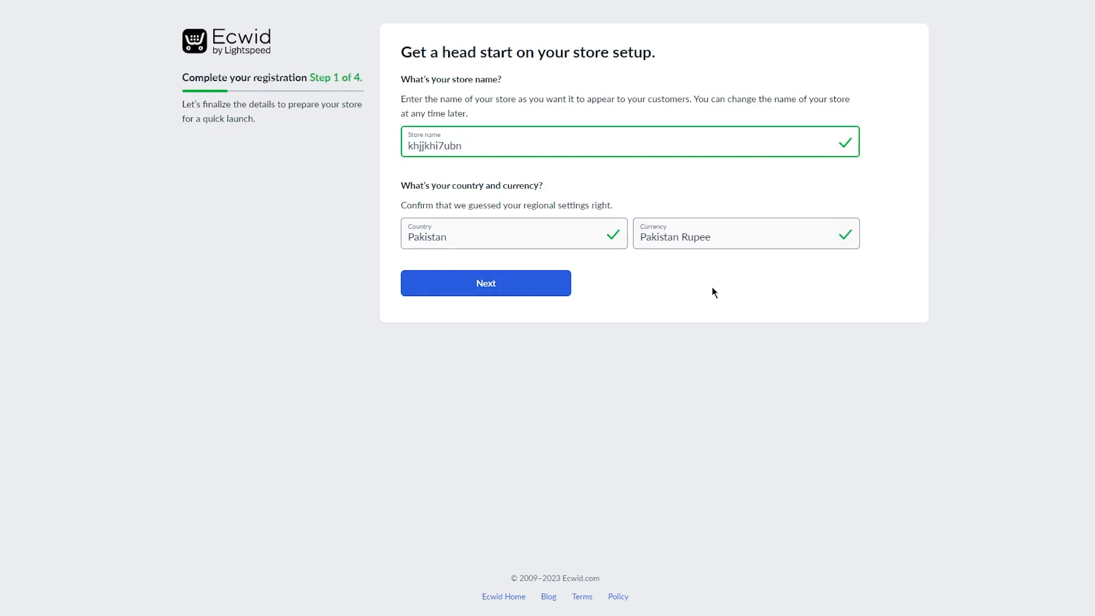
{"action": "left_click", "coordinate": [544, 289]}
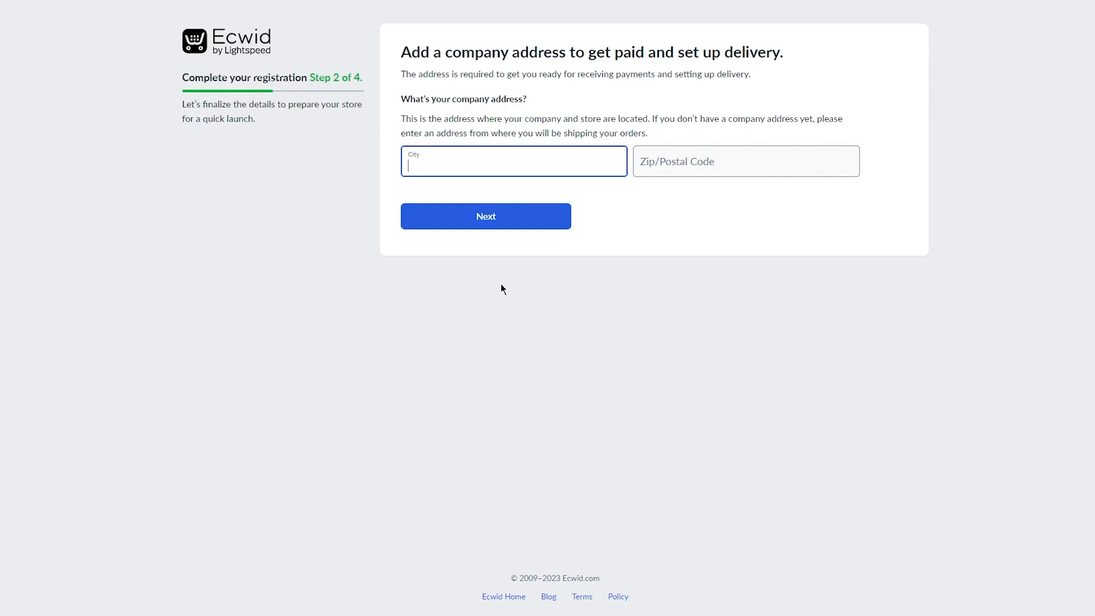
Enter city Islamabad and zip code 44000, then continue to step 3 of 4.
{"action": "type", "text": "I"}
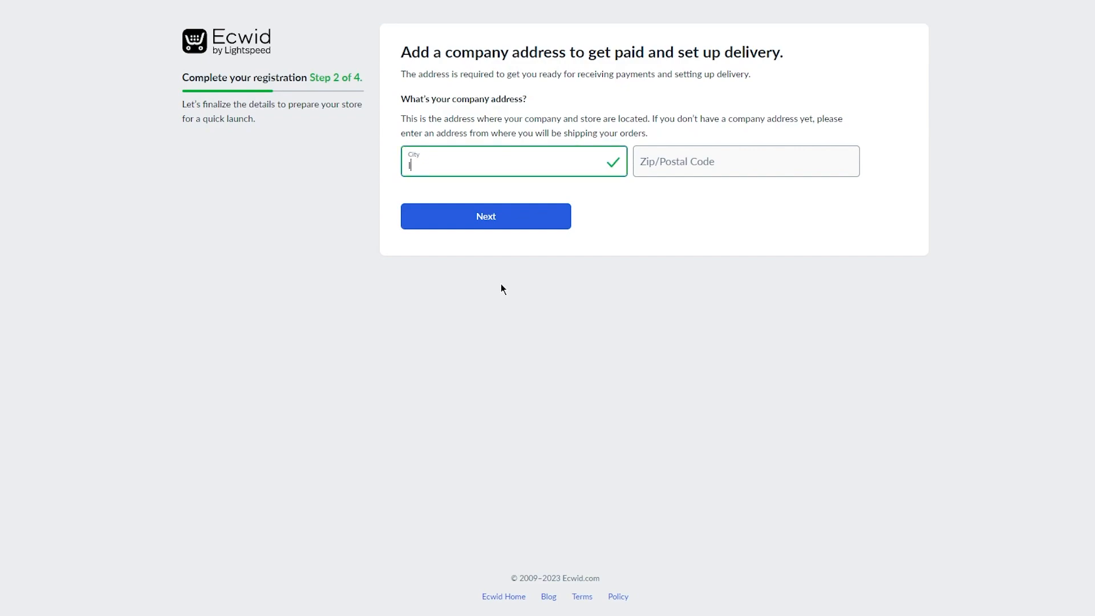
{"action": "type", "text": "slamabad"}
{"action": "left_click", "coordinate": [716, 152]}
{"action": "type", "text": "44000"}
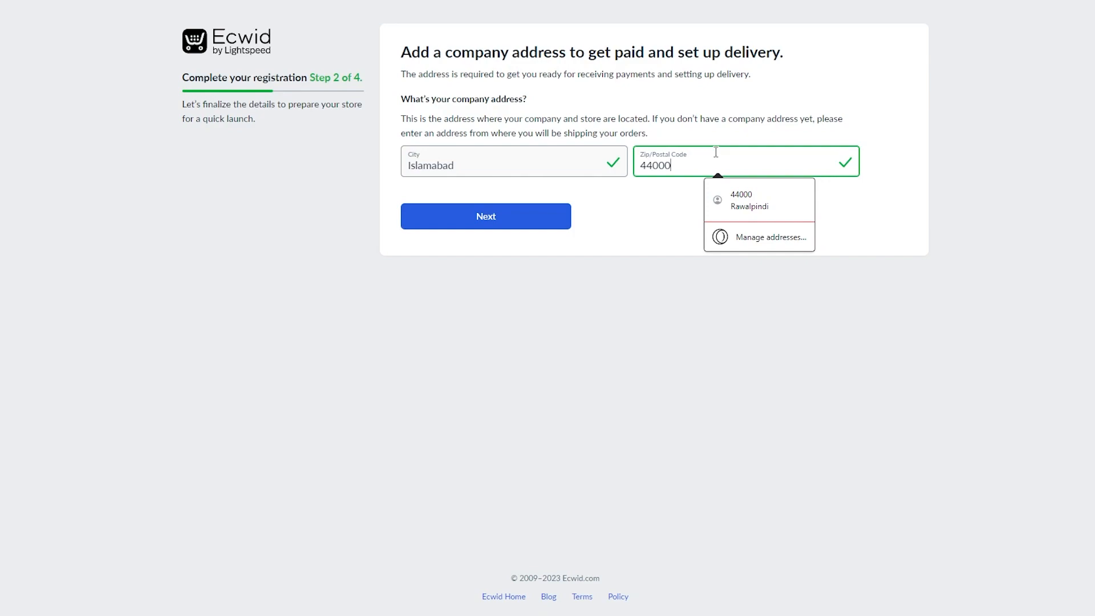
{"action": "left_click", "coordinate": [494, 213]}
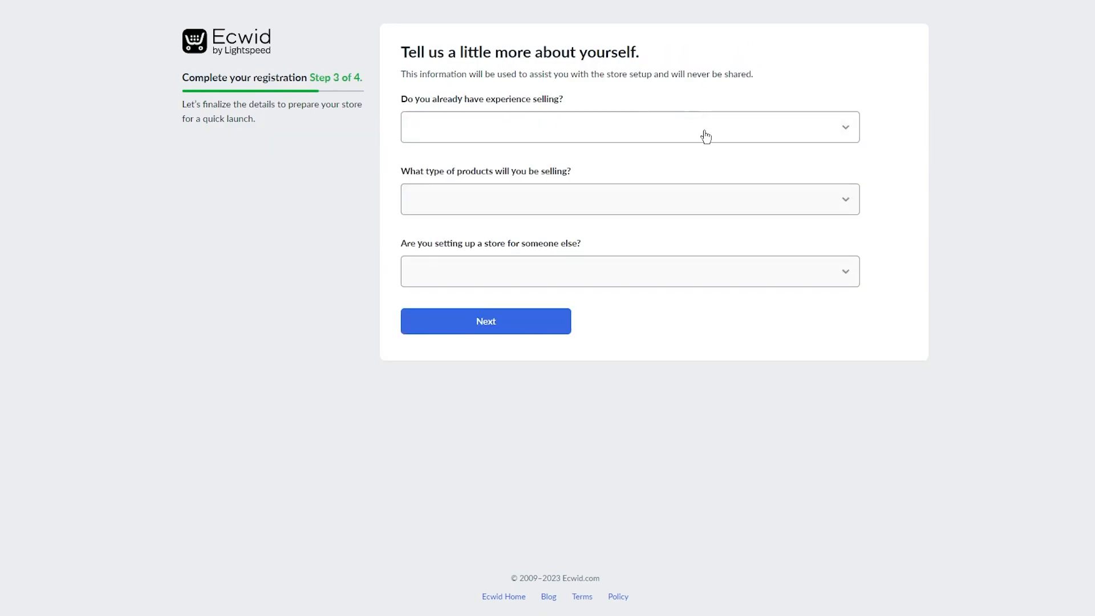
Answer 'I'm just getting started', 'Electronics/Computers' and 'No' to the three questions and submit.
{"action": "left_click", "coordinate": [703, 135]}
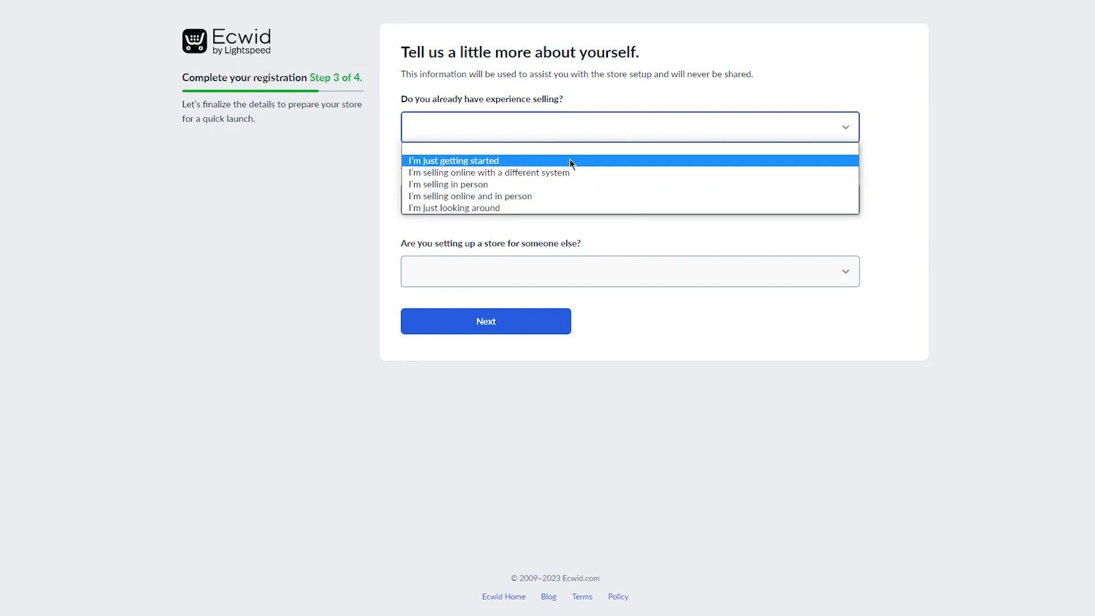
{"action": "left_click", "coordinate": [542, 161]}
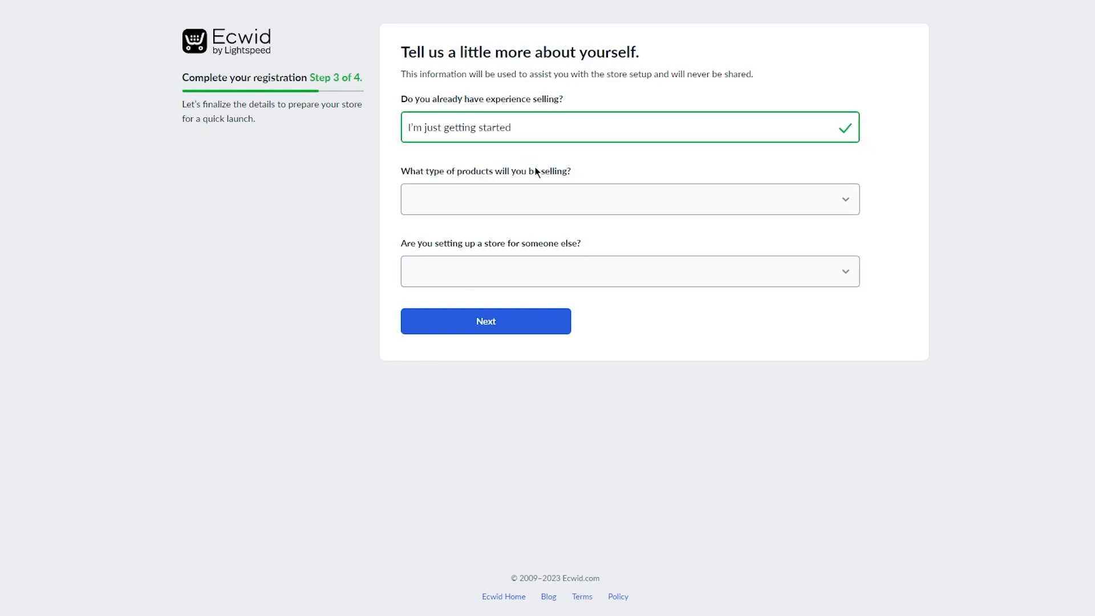
{"action": "left_click", "coordinate": [560, 196]}
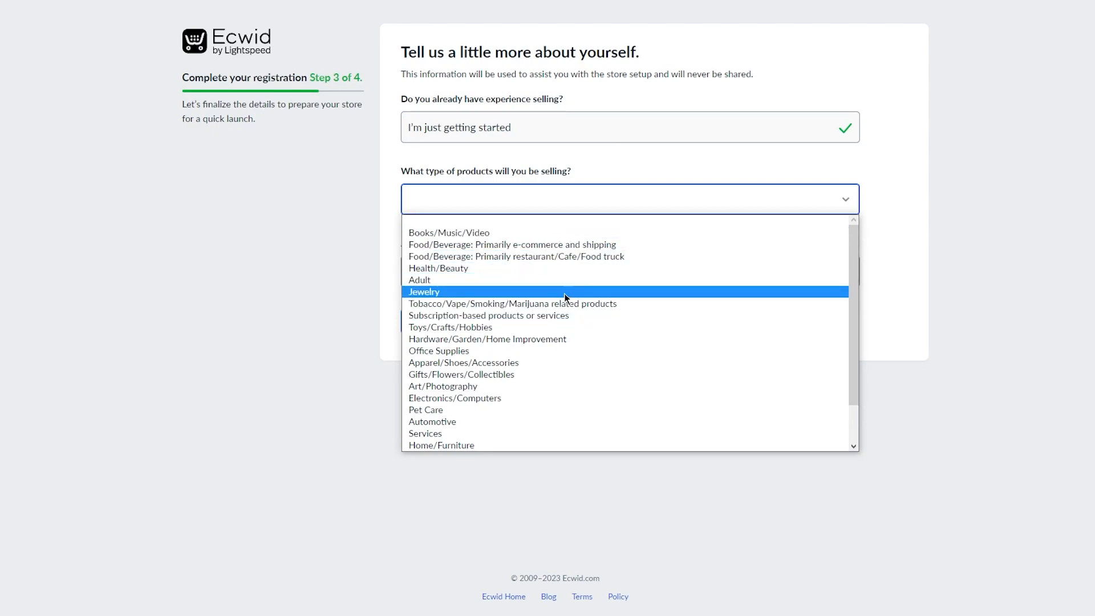
{"action": "scroll", "coordinate": [564, 294], "scroll_direction": "down", "scroll_amount": 2}
{"action": "left_click", "coordinate": [524, 350]}
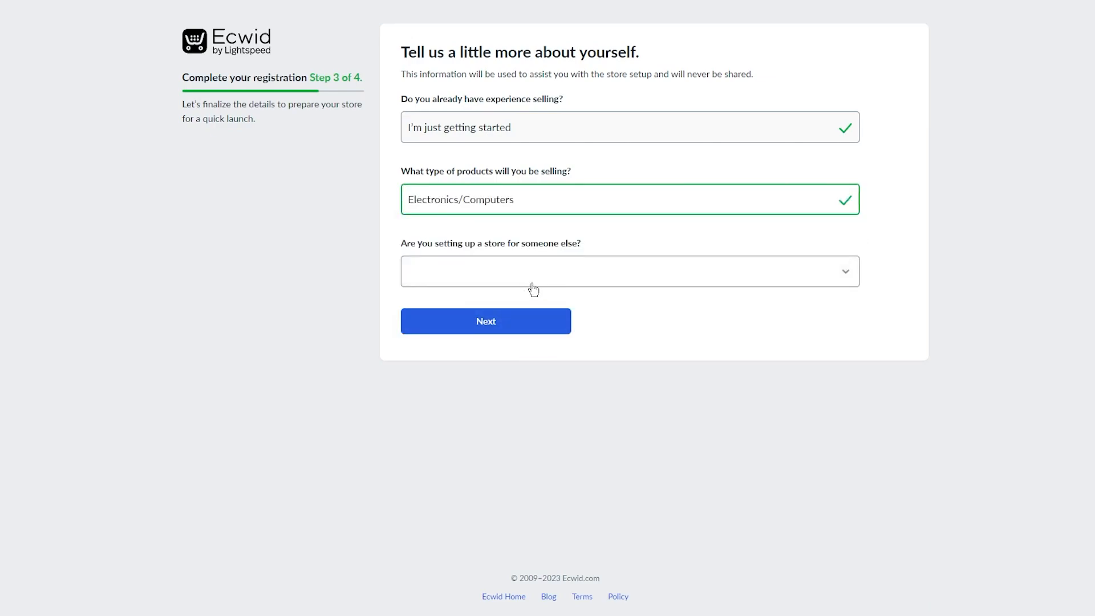
{"action": "left_click", "coordinate": [533, 285]}
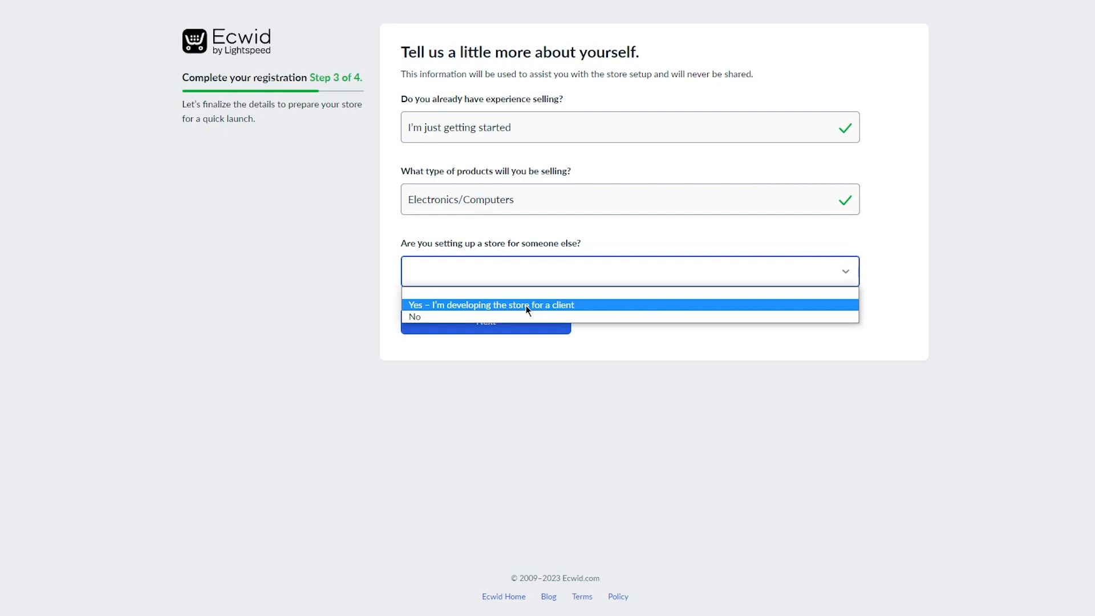
{"action": "left_click", "coordinate": [479, 317]}
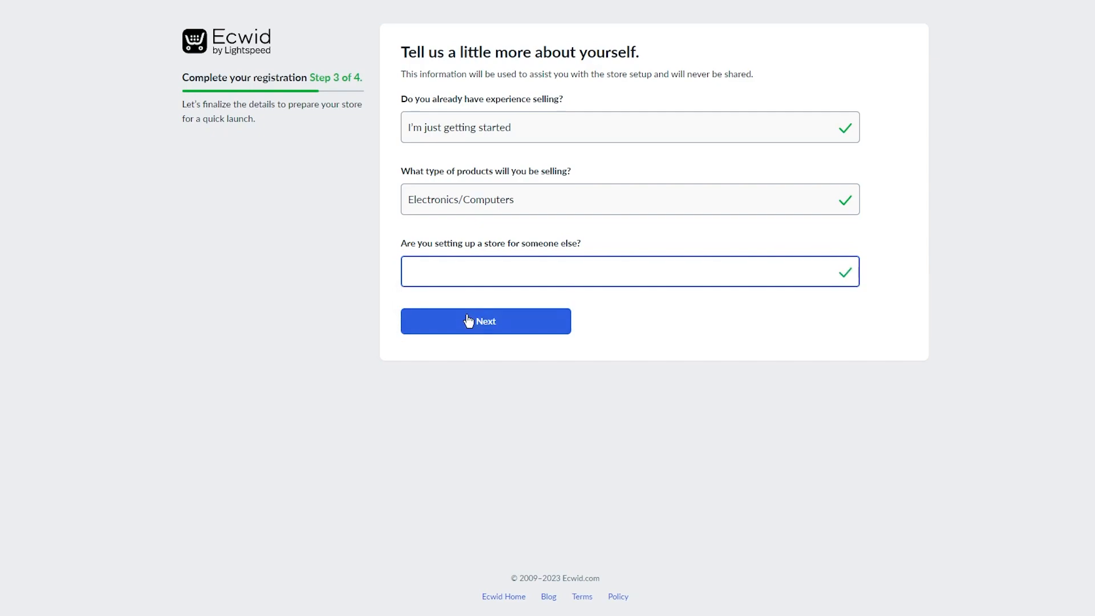
{"action": "left_click", "coordinate": [467, 336]}
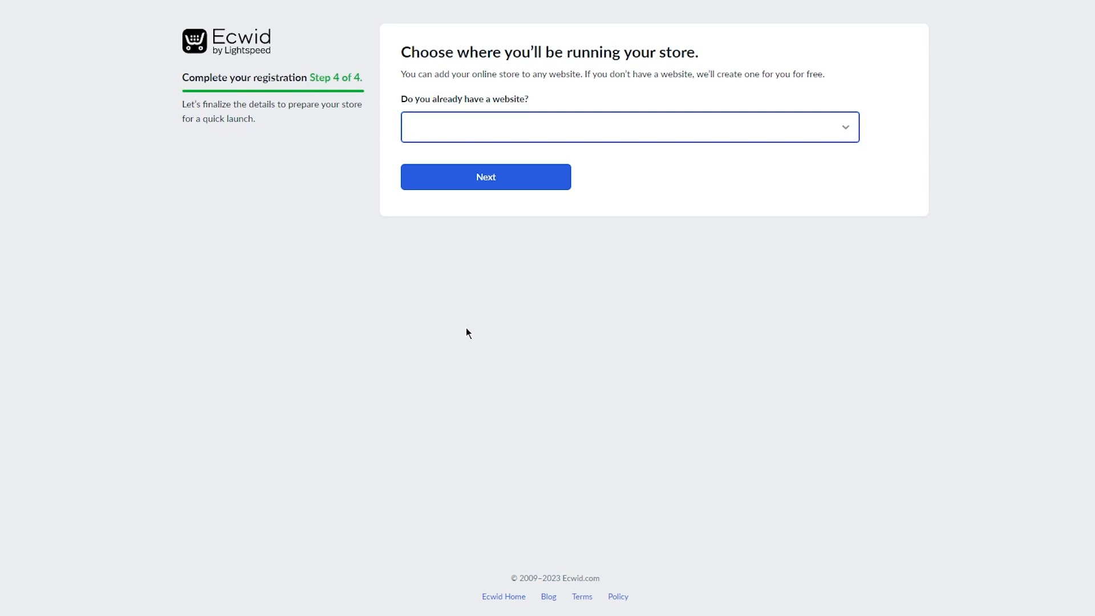
Answer No to having a website, keep the free .company.site address, and submit.
{"action": "left_click", "coordinate": [660, 131]}
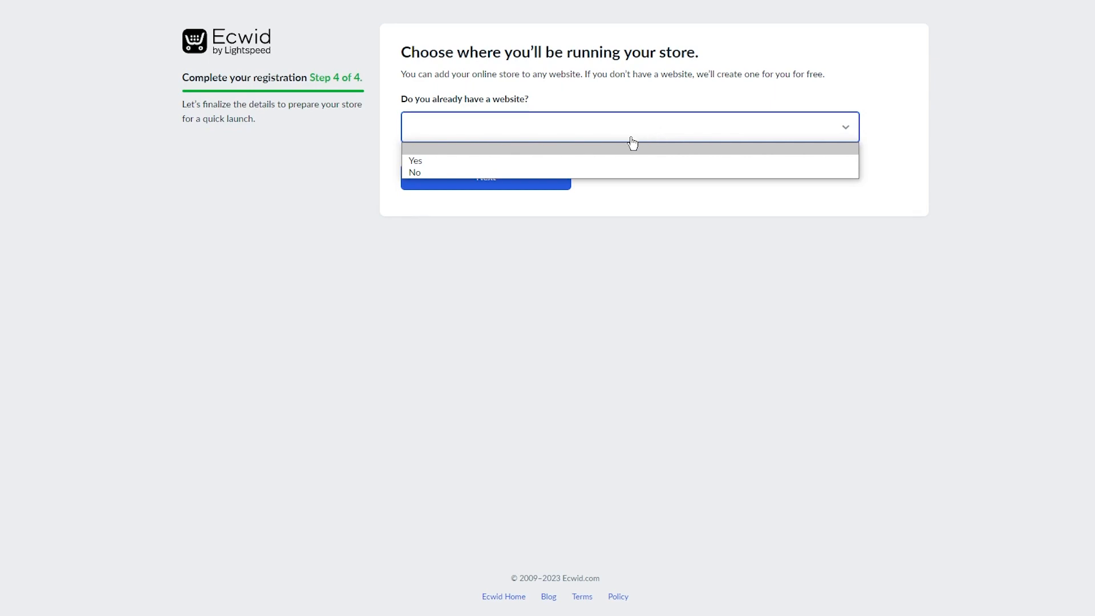
{"action": "key", "text": "Down"}
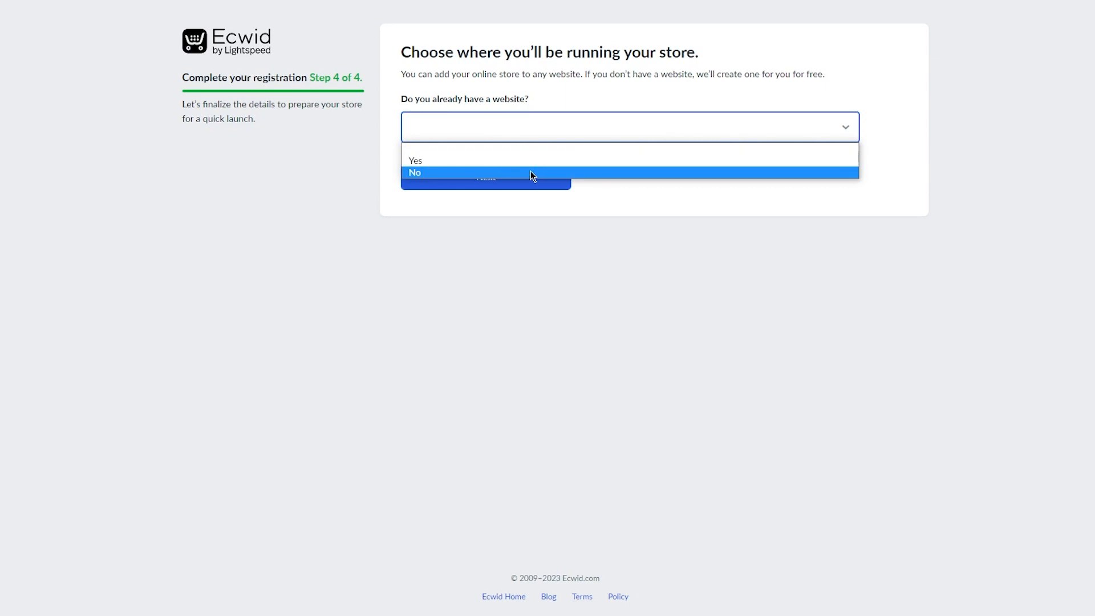
{"action": "left_click", "coordinate": [535, 175]}
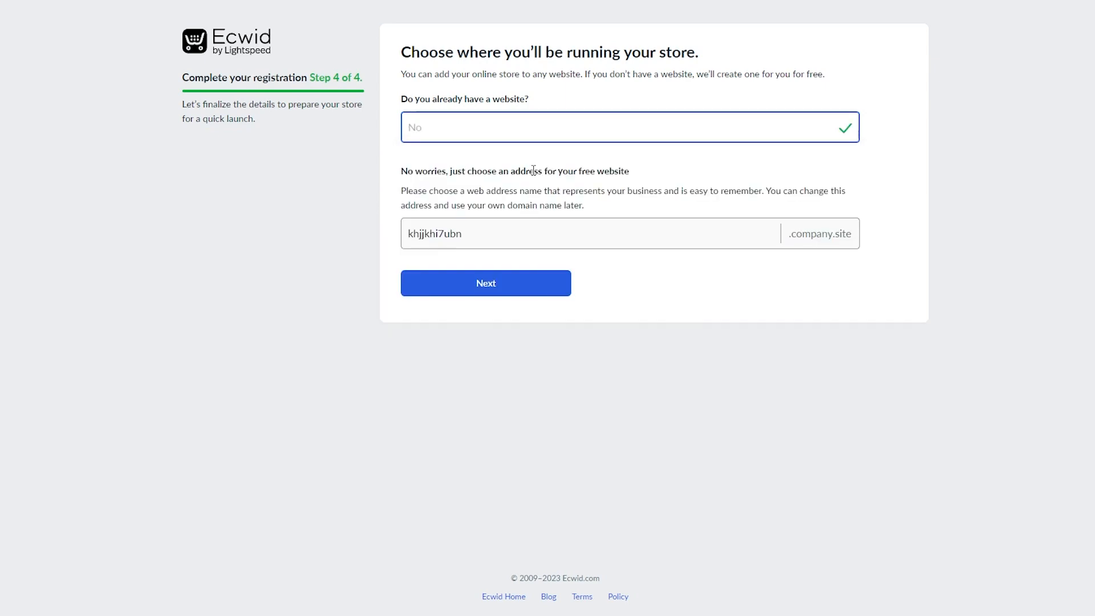
{"action": "left_click", "coordinate": [531, 134]}
{"action": "left_click", "coordinate": [460, 174]}
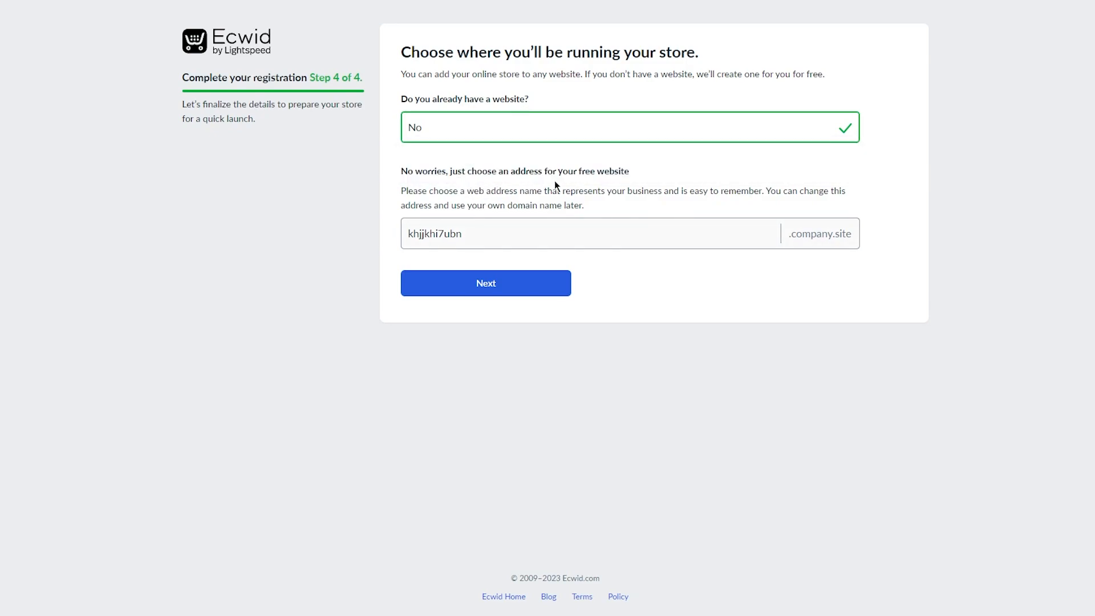
{"action": "left_click", "coordinate": [480, 231]}
{"action": "left_click", "coordinate": [555, 286]}
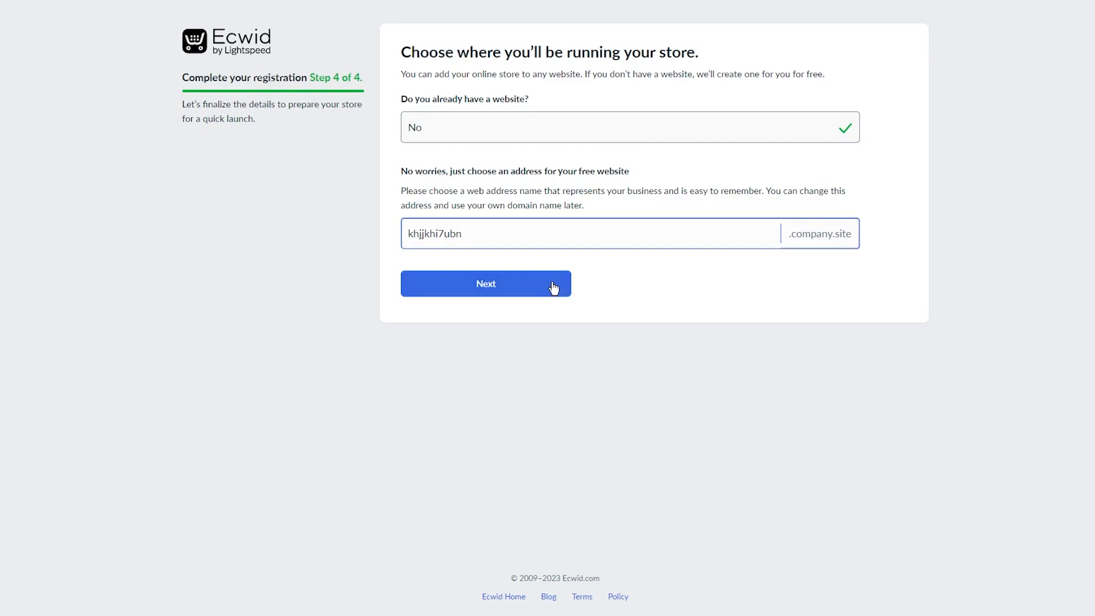
{"action": "left_click", "coordinate": [447, 285]}
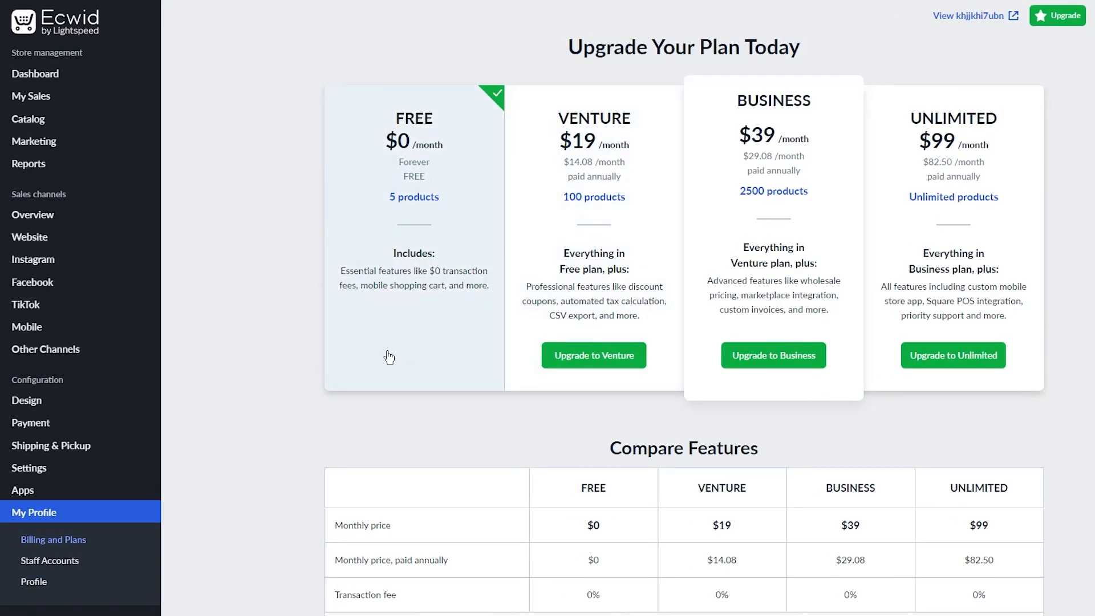
Scroll the 'Find the right plan for you' page showing Venture, Business and Unlimited prices.
{"action": "scroll", "coordinate": [391, 308], "scroll_direction": "down", "scroll_amount": 2}
{"action": "scroll", "coordinate": [390, 308], "scroll_direction": "up", "scroll_amount": 2}
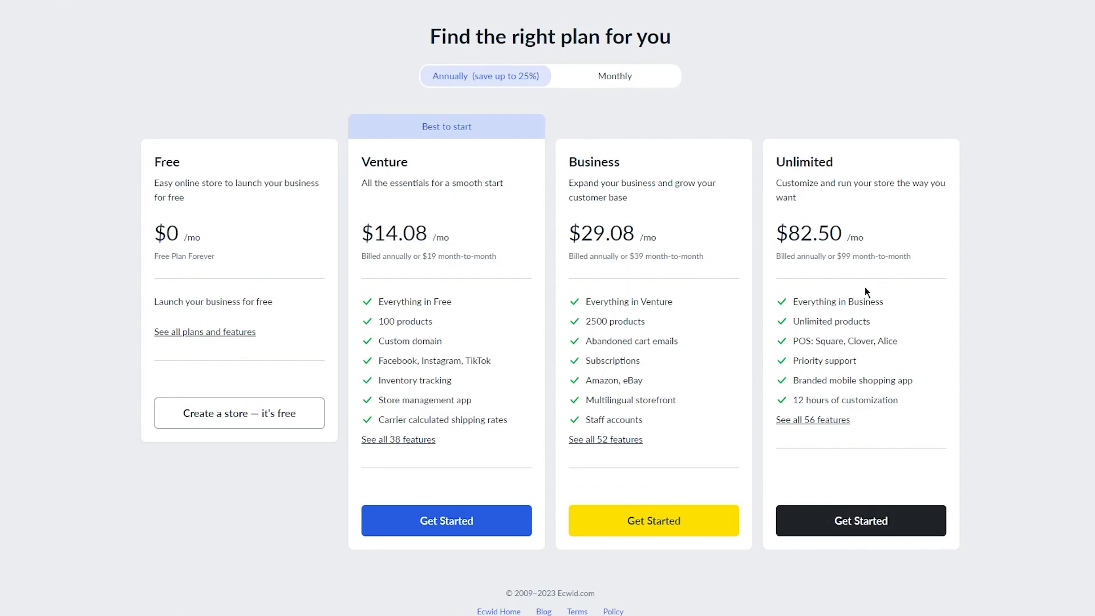
Compare monthly and annual plan prices, then create the store on the free plan.
{"action": "left_click", "coordinate": [601, 74]}
{"action": "left_click", "coordinate": [498, 85]}
{"action": "left_click", "coordinate": [589, 85]}
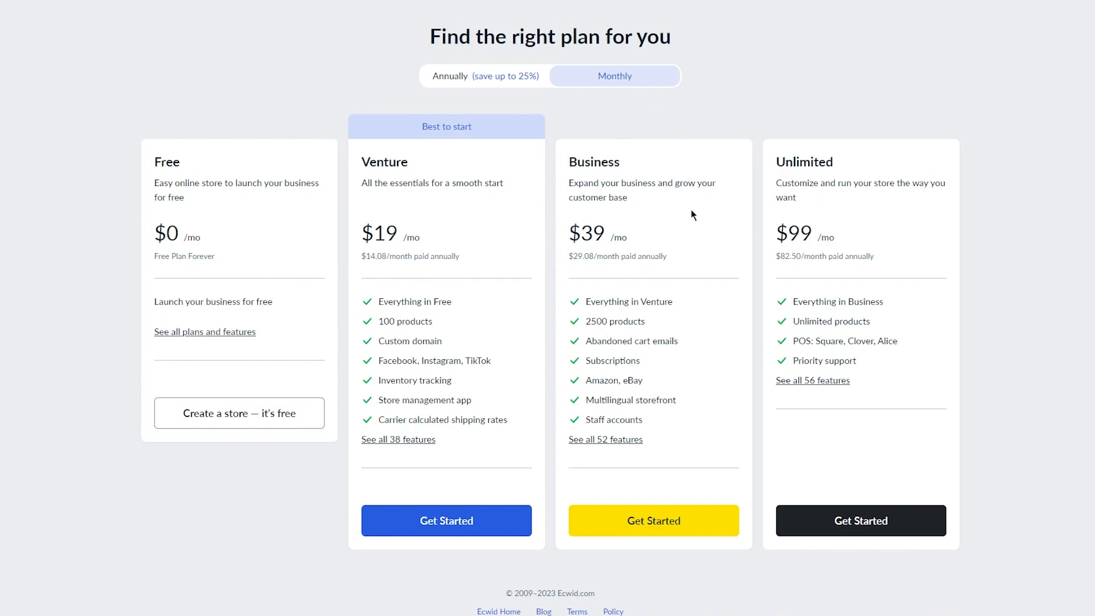
{"action": "left_click", "coordinate": [285, 408]}
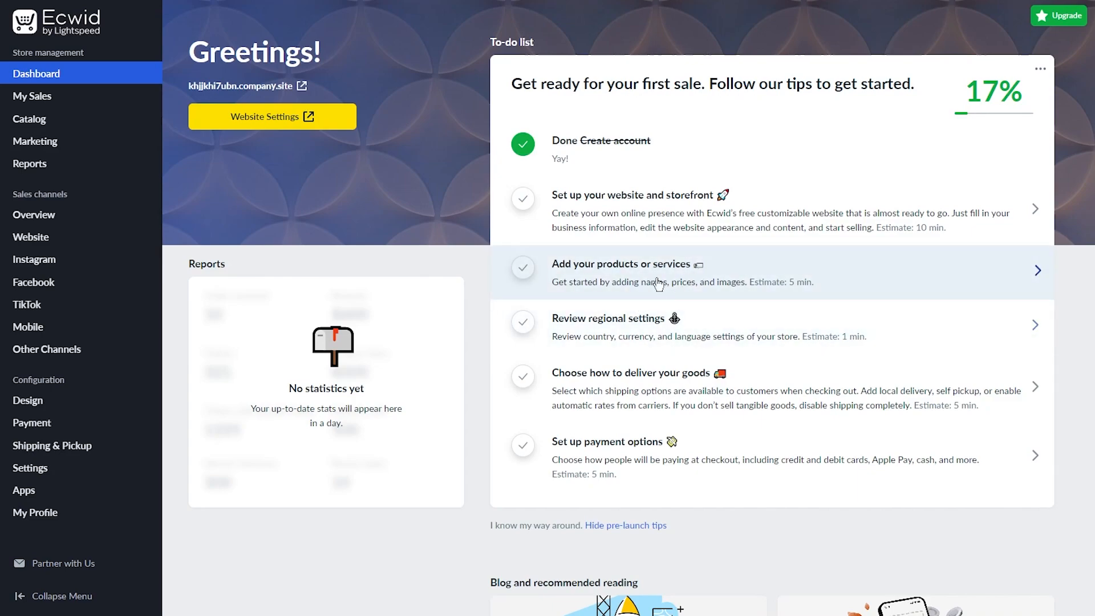
Go to the catalog's Categories page and add a new root category.
{"action": "left_click", "coordinate": [1033, 272]}
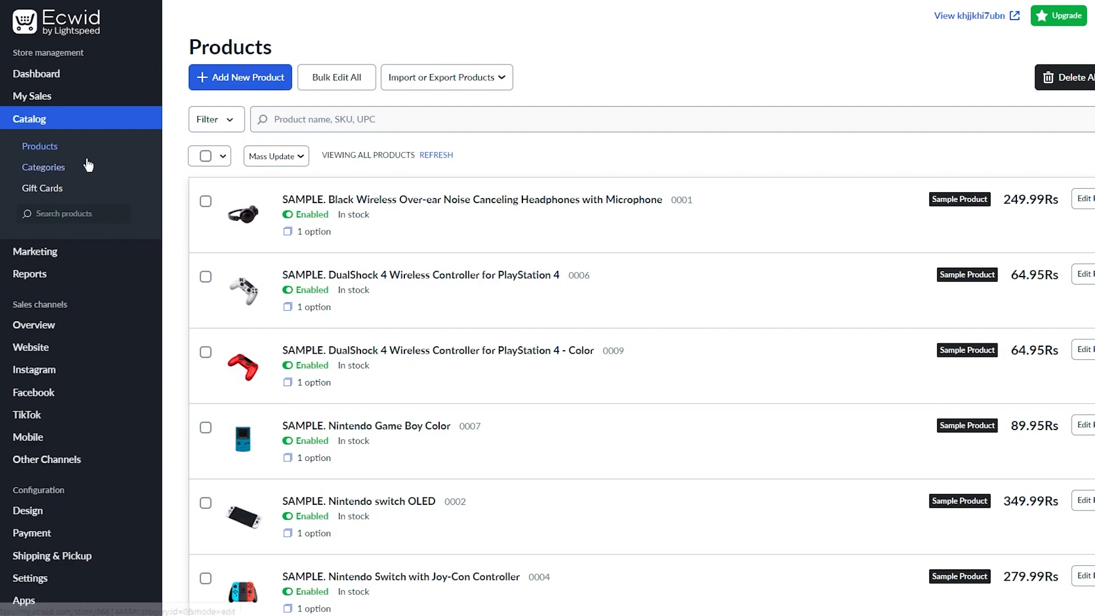
{"action": "left_click", "coordinate": [72, 169]}
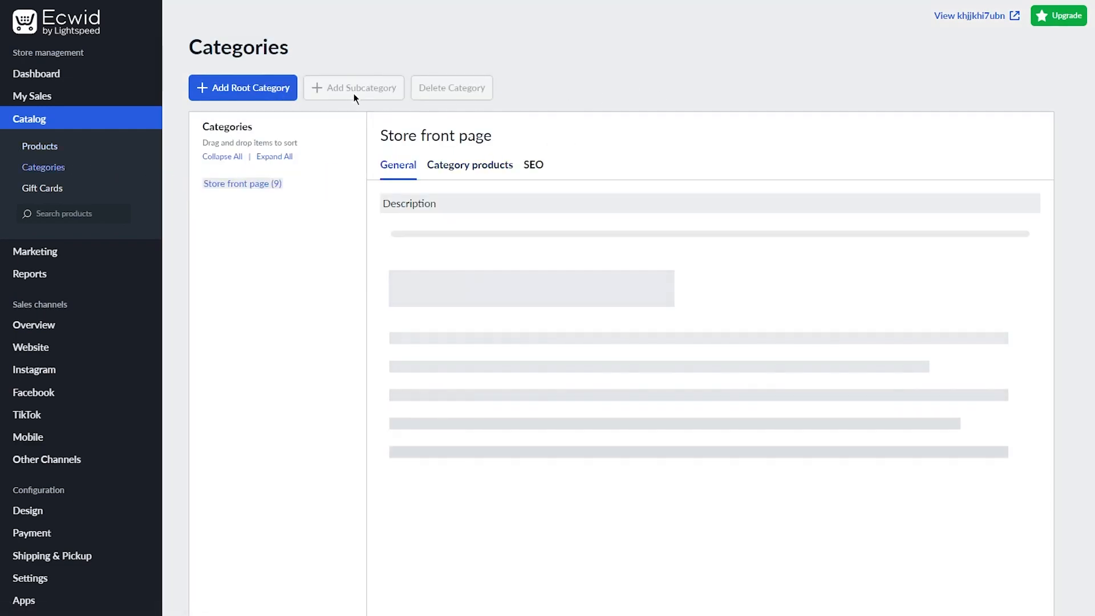
{"action": "left_click", "coordinate": [286, 95]}
Name the new root category 'Monitors'.
{"action": "left_click", "coordinate": [463, 234]}
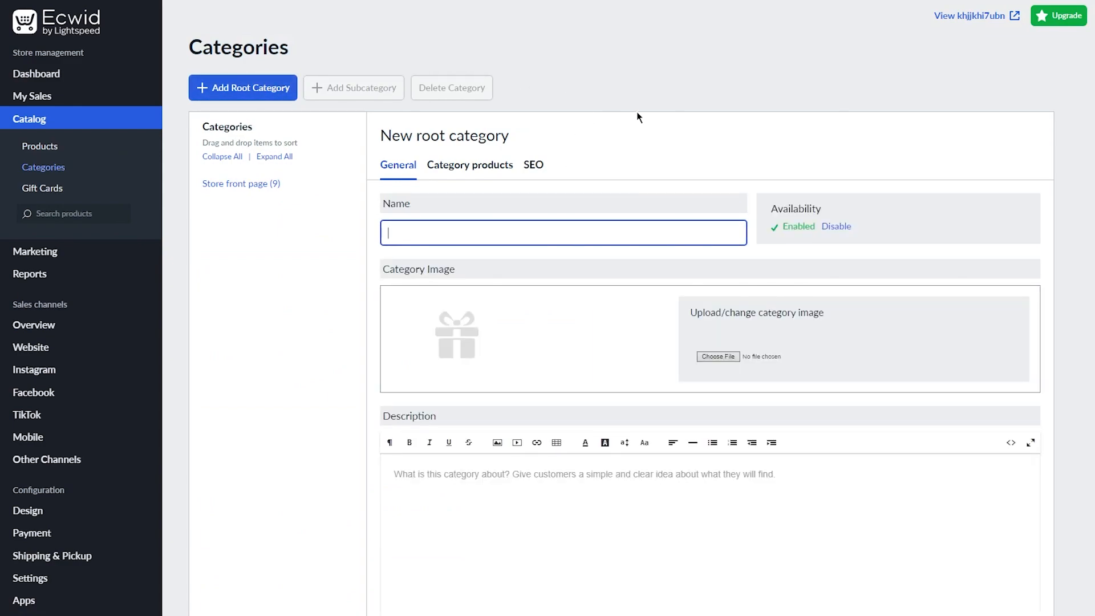
{"action": "type", "text": "Electronical"}
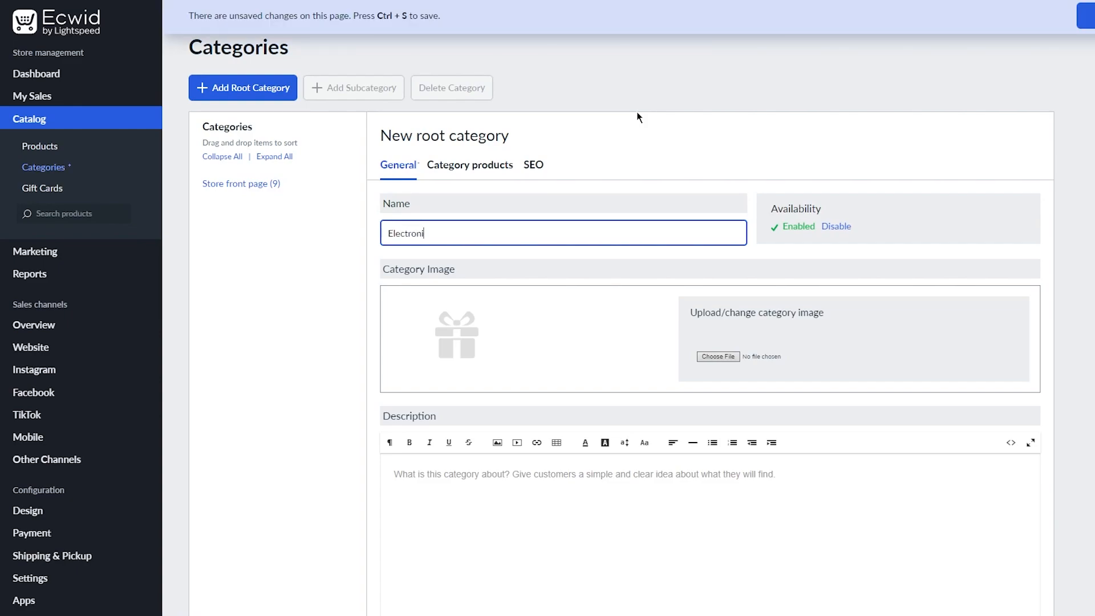
{"action": "key", "text": "BackSpace"}
{"action": "key", "text": "BackSpace"}
{"action": "key", "text": "BackSpace"}
{"action": "key", "text": "BackSpace"}
{"action": "key", "text": "BackSpace"}
{"action": "key", "text": "BackSpace"}
{"action": "key", "text": "BackSpace"}
{"action": "key", "text": "BackSpace"}
{"action": "key", "text": "BackSpace"}
{"action": "key", "text": "BackSpace"}
{"action": "key", "text": "BackSpace"}
{"action": "key", "text": "BackSpace"}
{"action": "type", "text": "Monitors"}
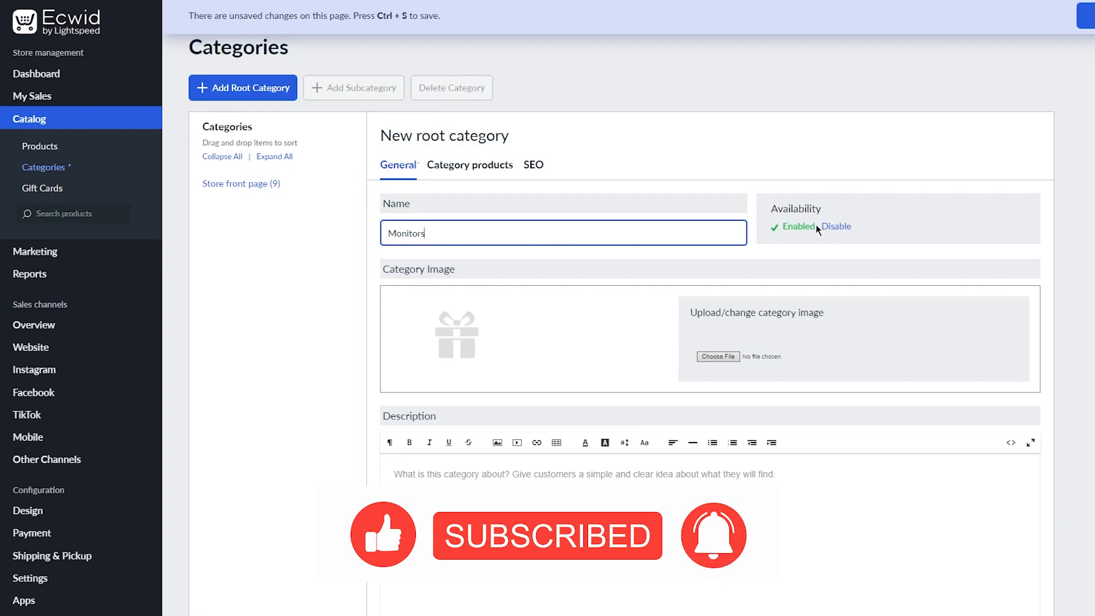
{"action": "left_click", "coordinate": [604, 303]}
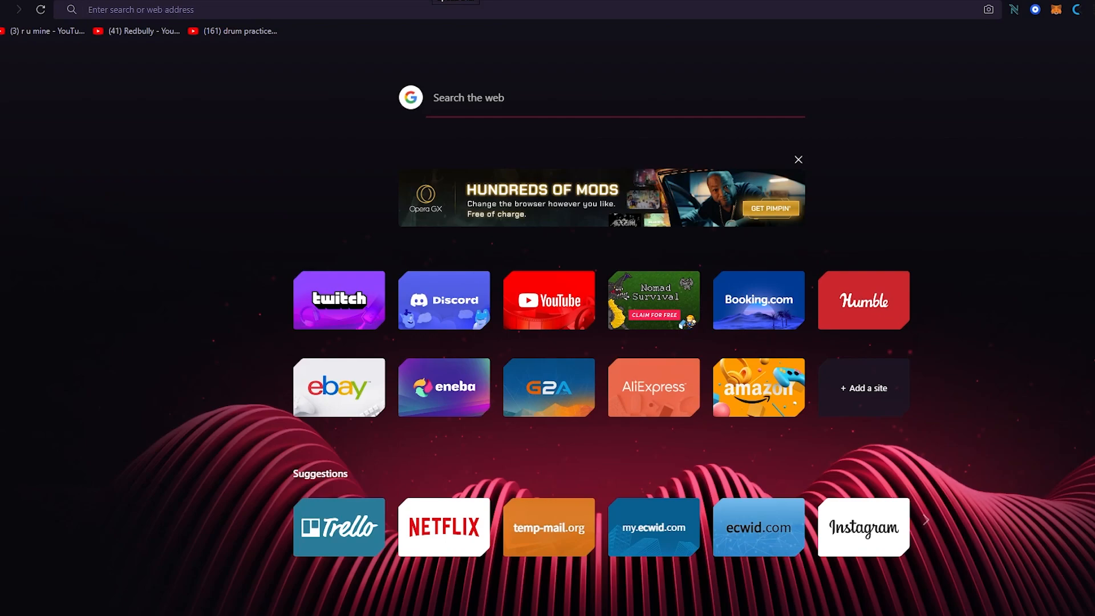
Open pexels.com and search for 'LED Monitor' photos.
{"action": "type", "text": "pixel"}
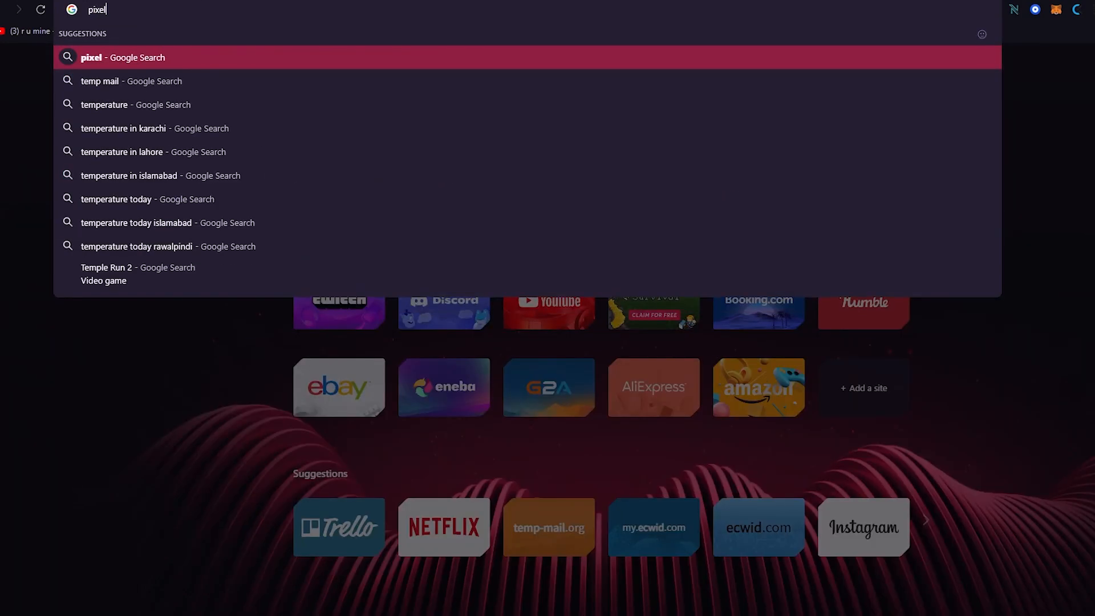
{"action": "key", "text": "BackSpace"}
{"action": "key", "text": "BackSpace"}
{"action": "type", "text": "exe"}
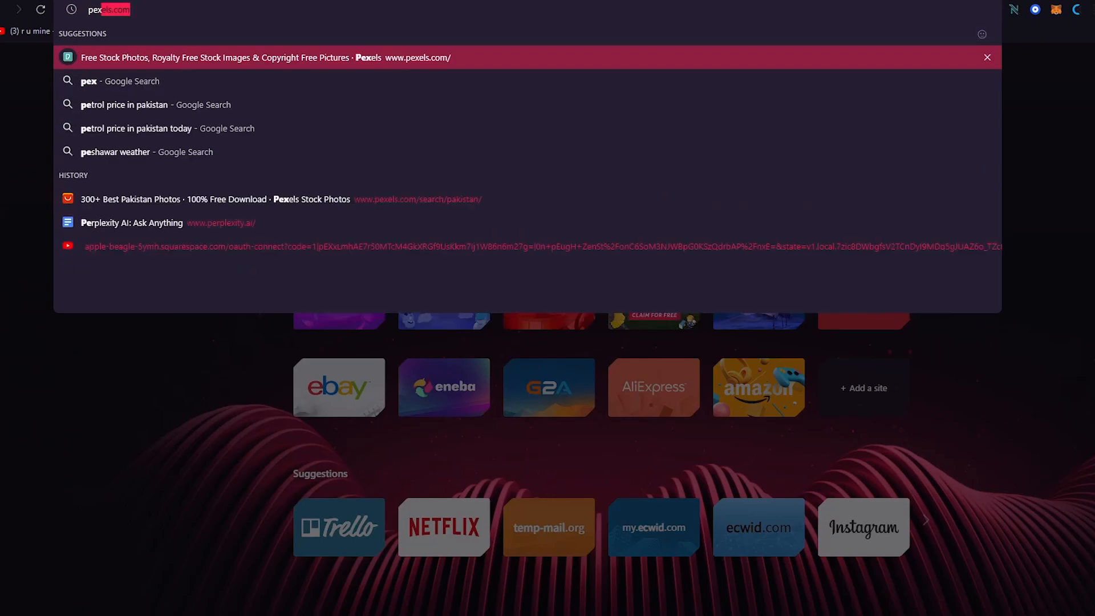
{"action": "key", "text": "Return"}
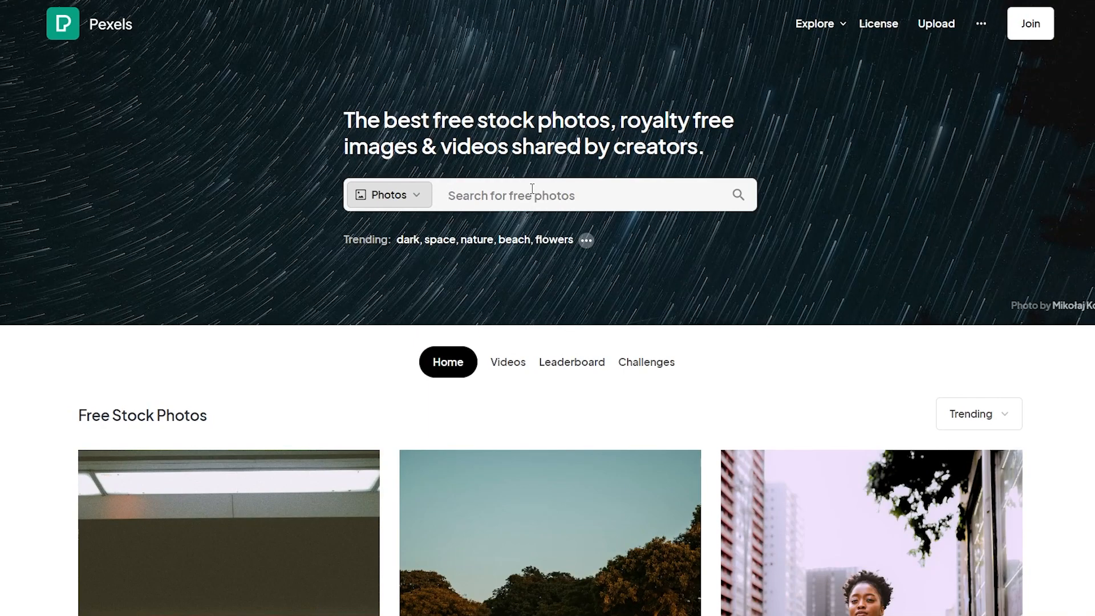
{"action": "left_click", "coordinate": [532, 189]}
{"action": "type", "text": "LED"}
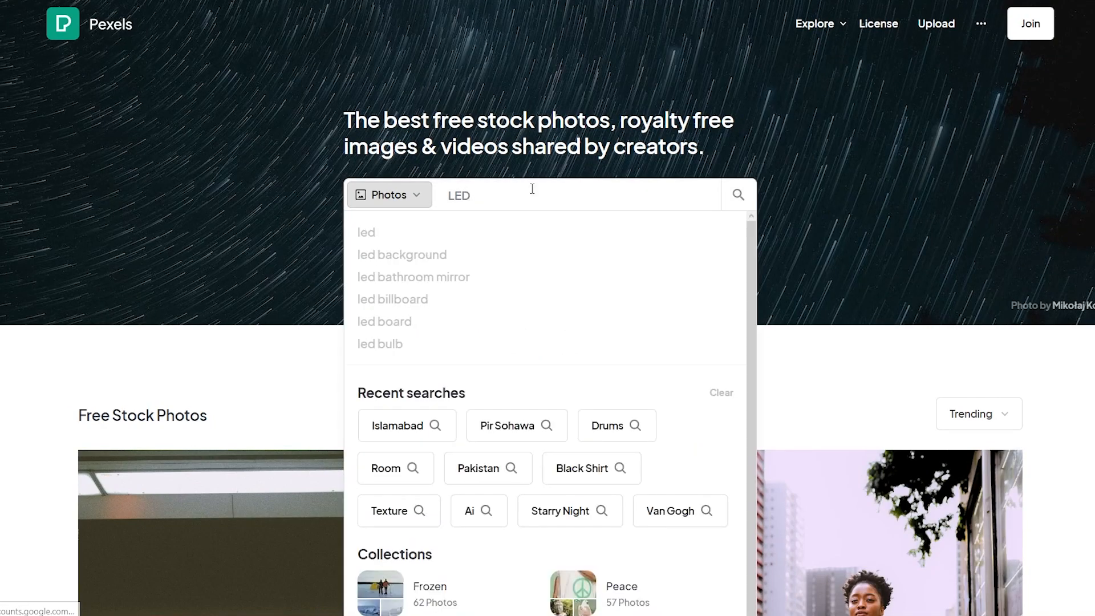
{"action": "key", "text": "Return"}
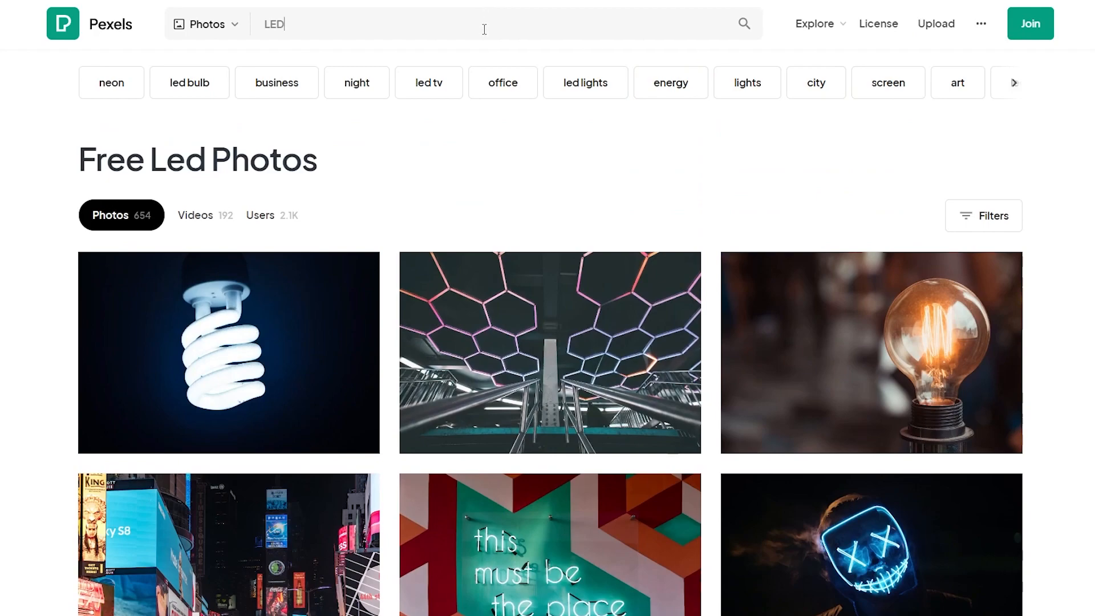
{"action": "left_click", "coordinate": [485, 29]}
{"action": "type", "text": "Mo"}
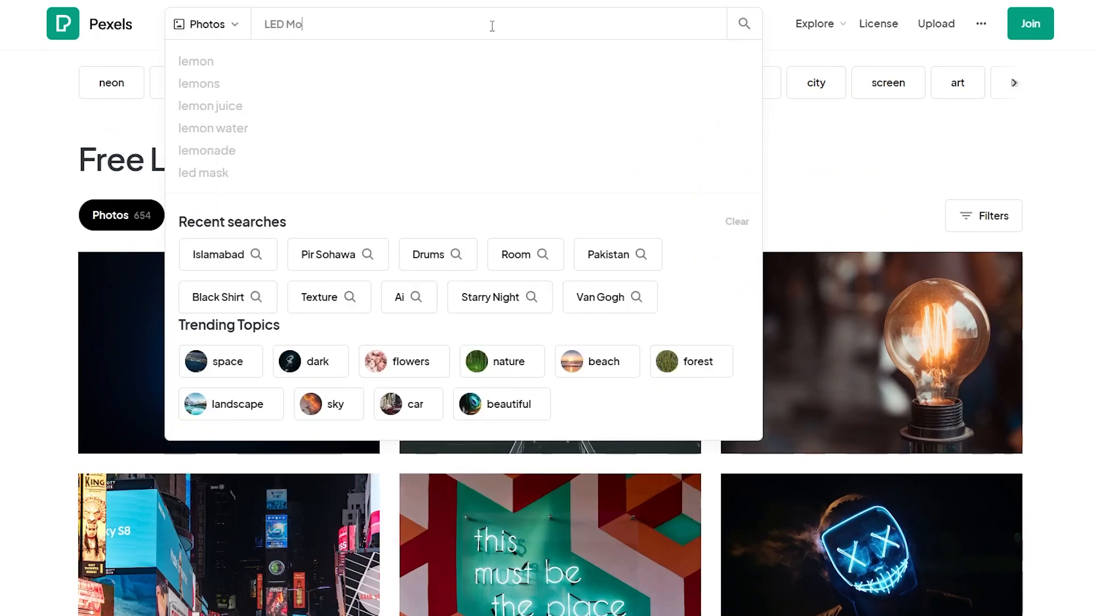
{"action": "type", "text": "nitor"}
{"action": "key", "text": "Return"}
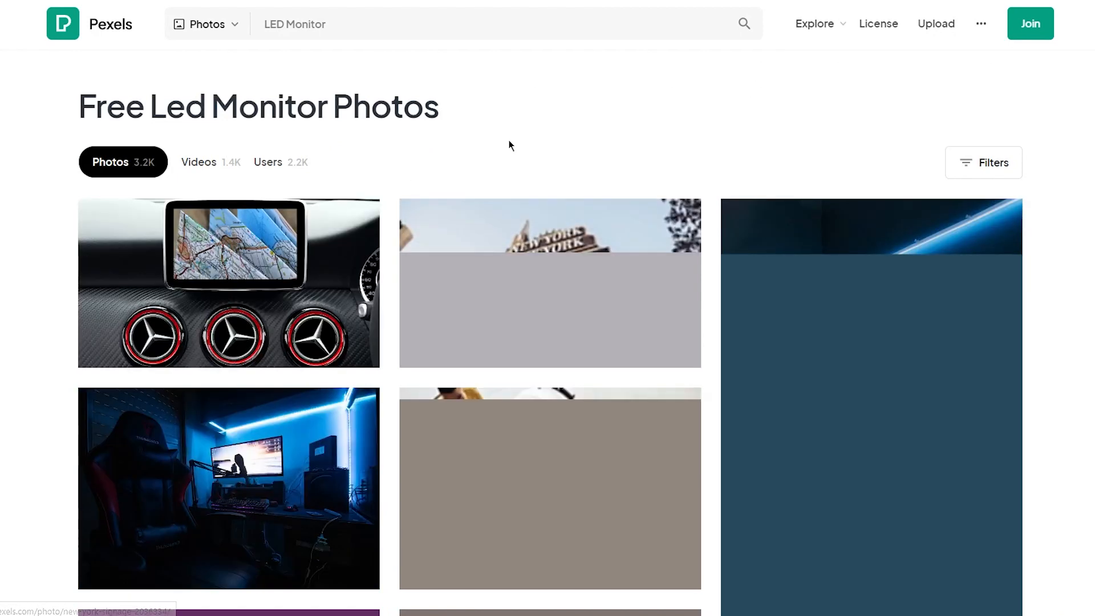
Download the blue-lit desk photo with a monitor and keyboard.
{"action": "scroll", "coordinate": [509, 147], "scroll_direction": "down", "scroll_amount": 5}
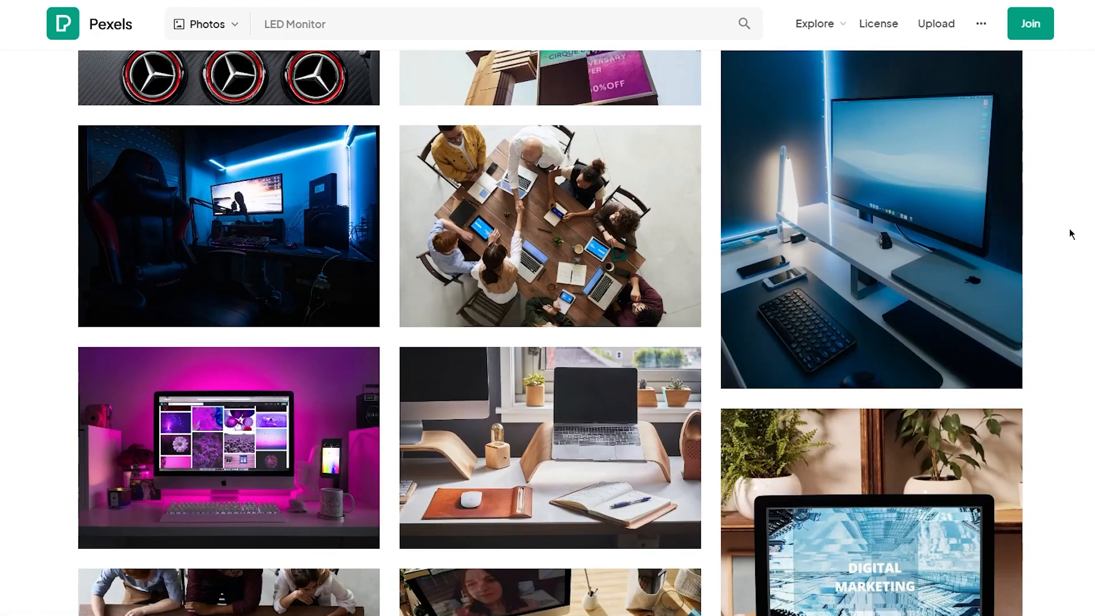
{"action": "scroll", "coordinate": [1071, 234], "scroll_direction": "down", "scroll_amount": 5}
{"action": "scroll", "coordinate": [1085, 237], "scroll_direction": "up", "scroll_amount": 3}
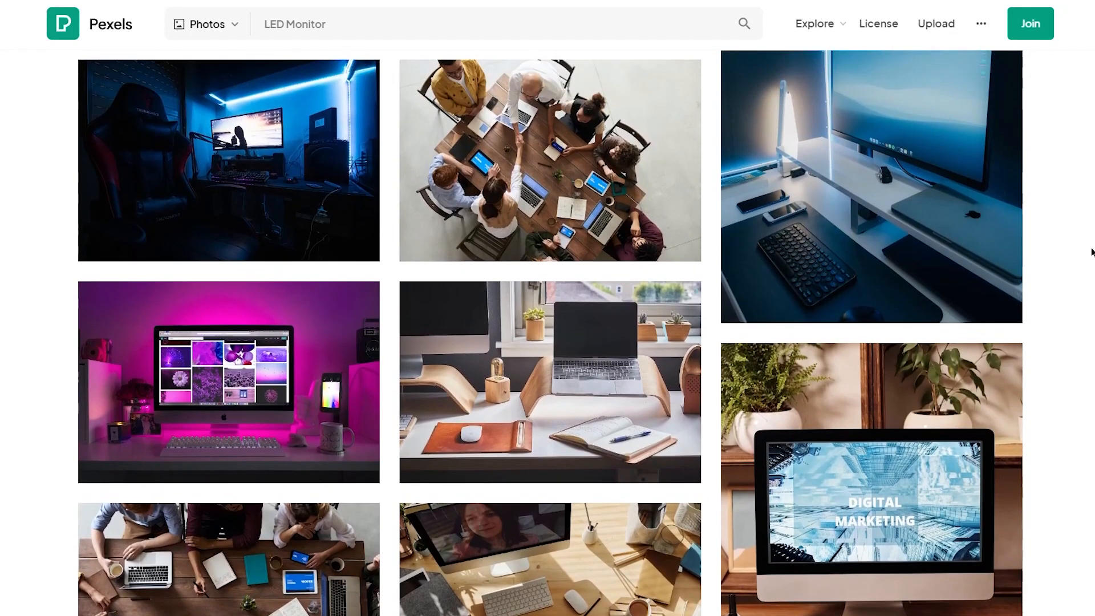
{"action": "scroll", "coordinate": [1025, 279], "scroll_direction": "up", "scroll_amount": 3}
{"action": "left_click", "coordinate": [1007, 426]}
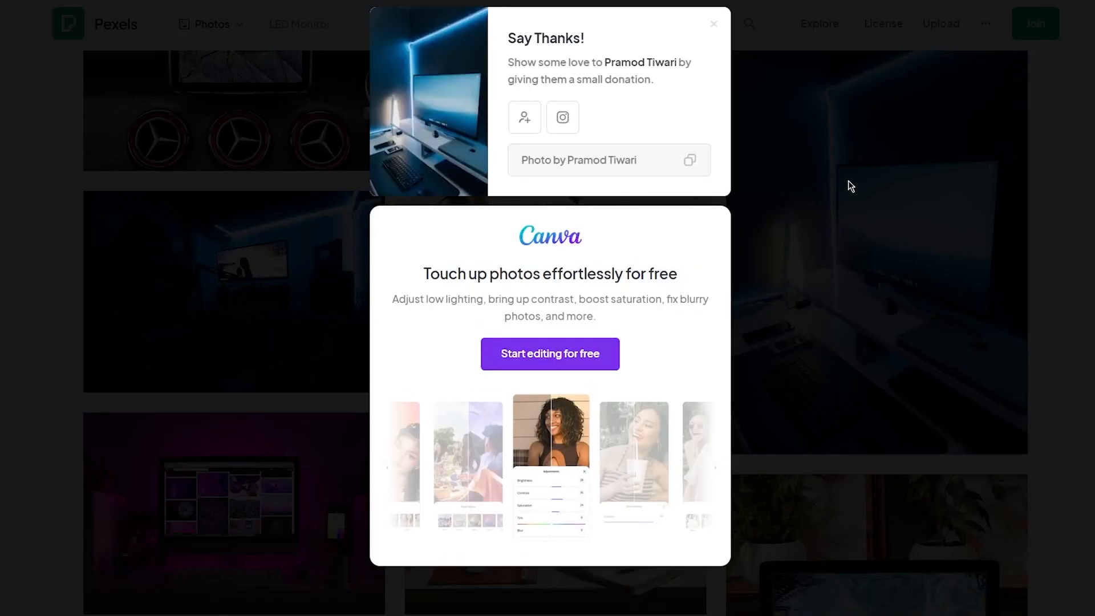
{"action": "left_click", "coordinate": [907, 179]}
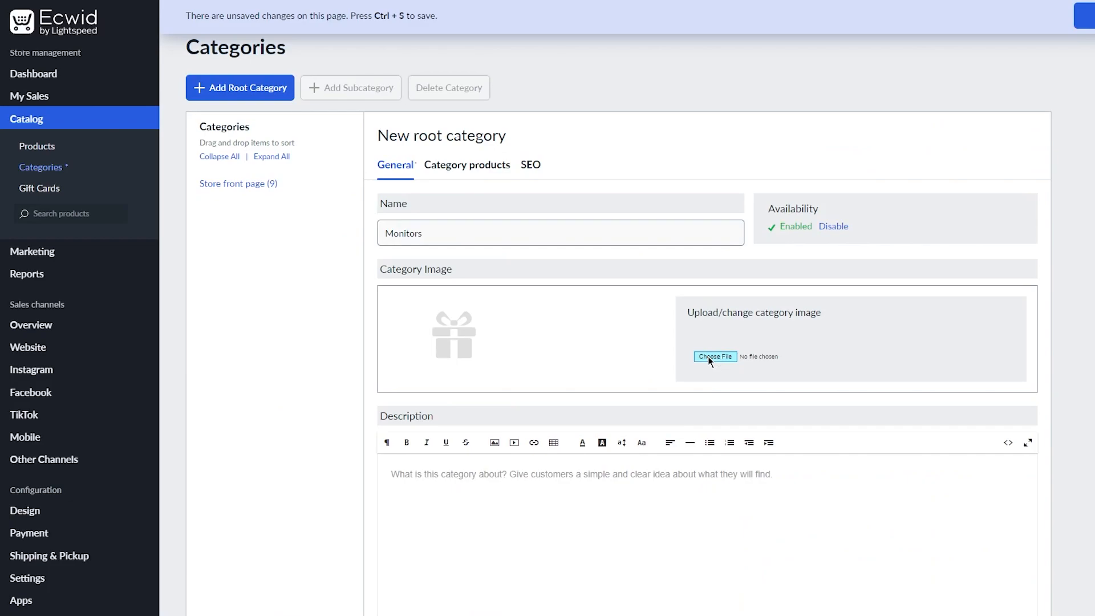
Upload the downloaded Pexels photo as the Monitors category image.
{"action": "left_click", "coordinate": [709, 357]}
{"action": "left_click", "coordinate": [180, 34]}
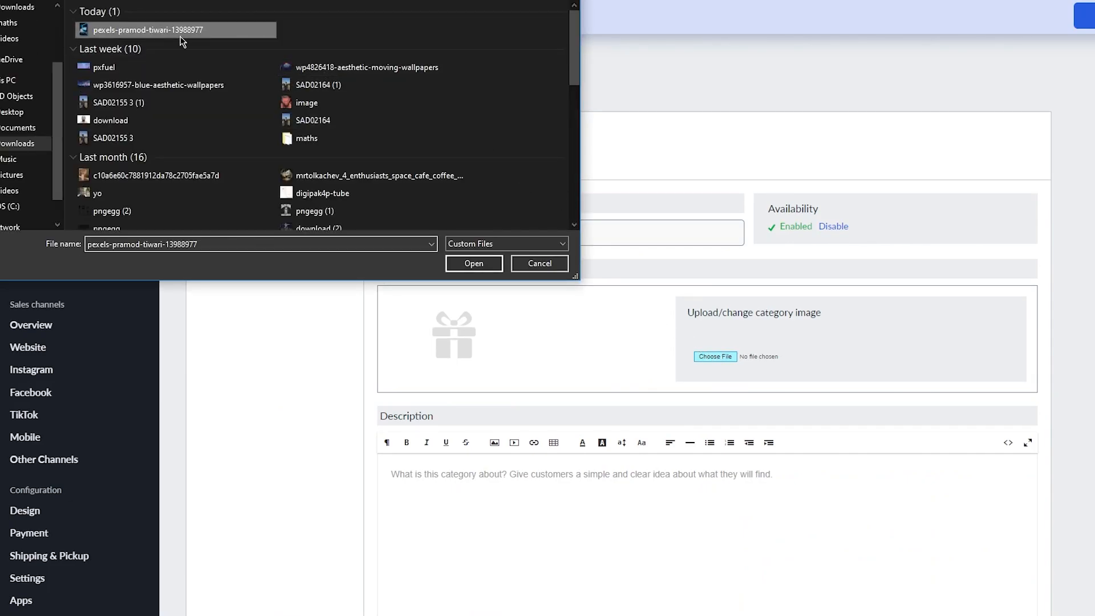
{"action": "double_click", "coordinate": [181, 35]}
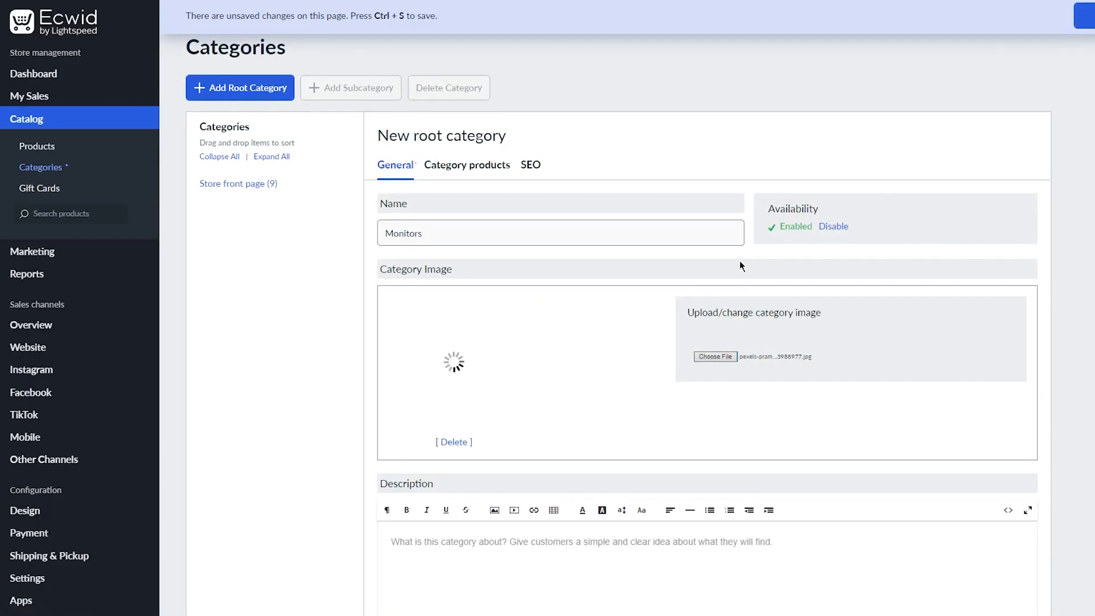
{"action": "scroll", "coordinate": [715, 297], "scroll_direction": "down", "scroll_amount": 3}
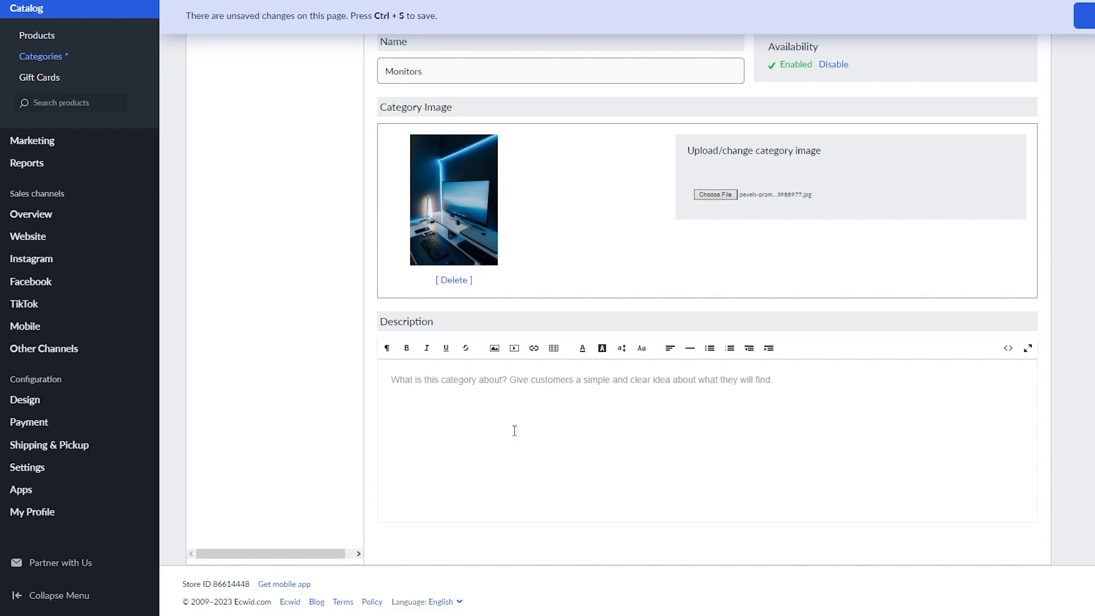
Type the description 'In this category you will find the top notch monitors available in the market…'.
{"action": "left_click", "coordinate": [972, 439]}
{"action": "type", "text": "In this categ"}
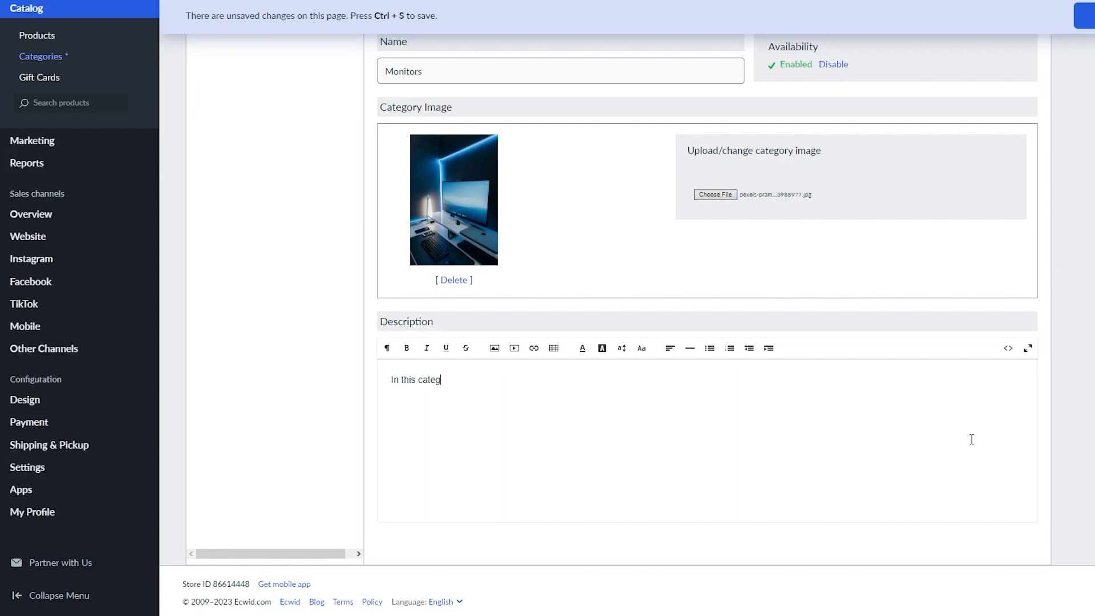
{"action": "type", "text": "ory you will find the top notch mo"}
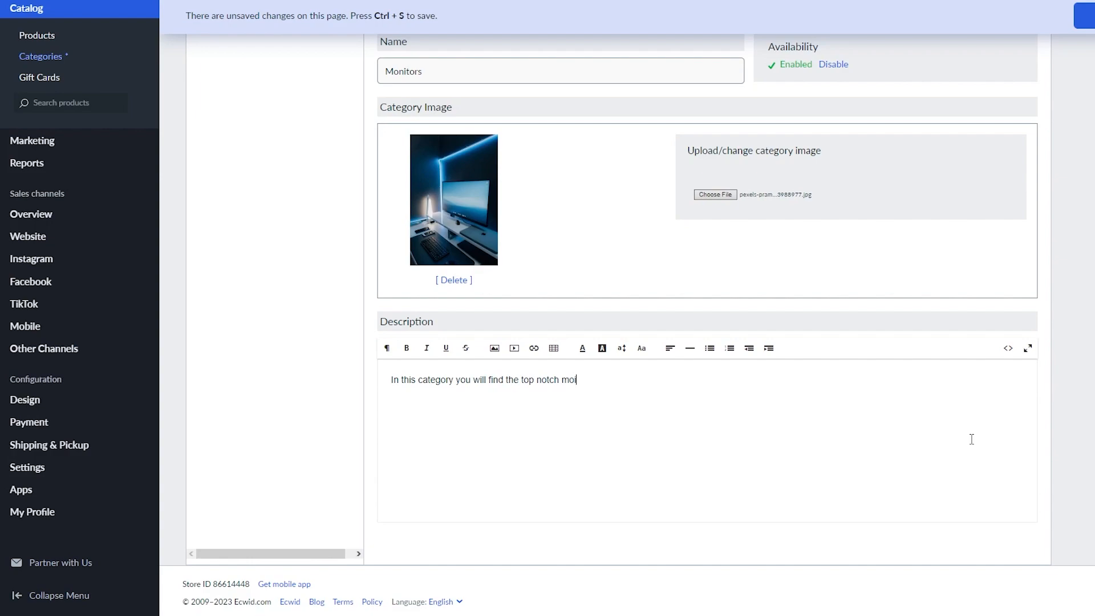
{"action": "type", "text": "nitors available in the market now"}
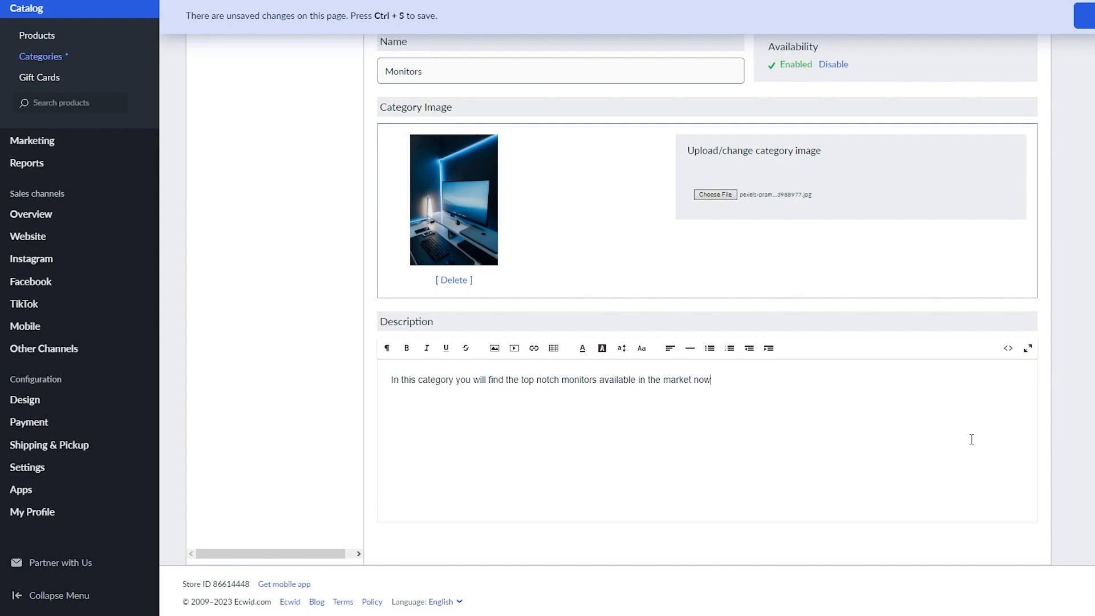
{"action": "type", "text": "adays. You iwll be surprised to see"}
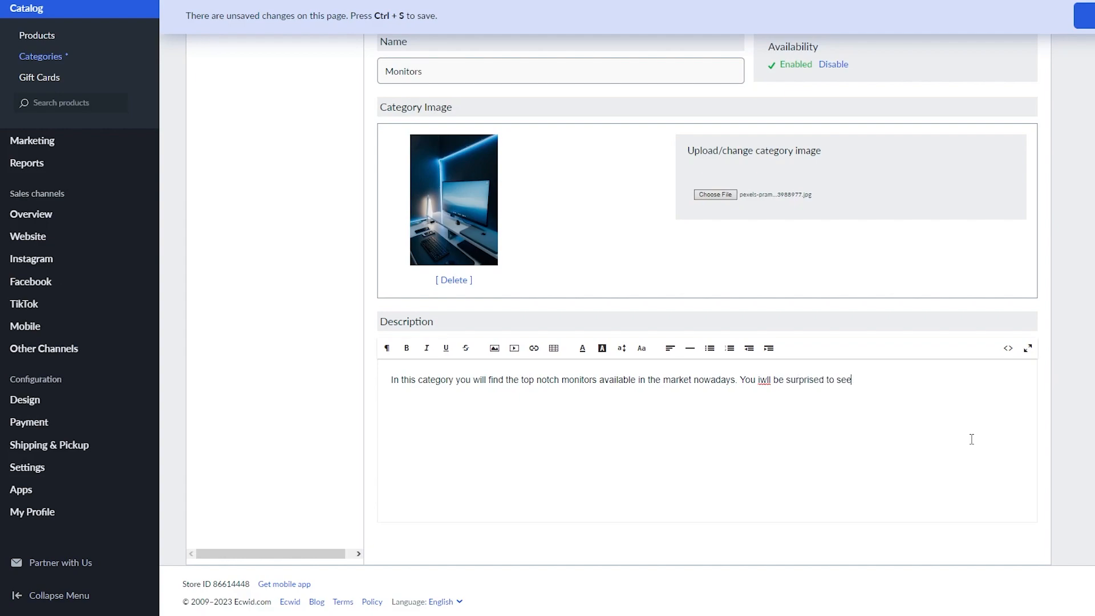
{"action": "type", "text": " the quanitya adn quality of pro"}
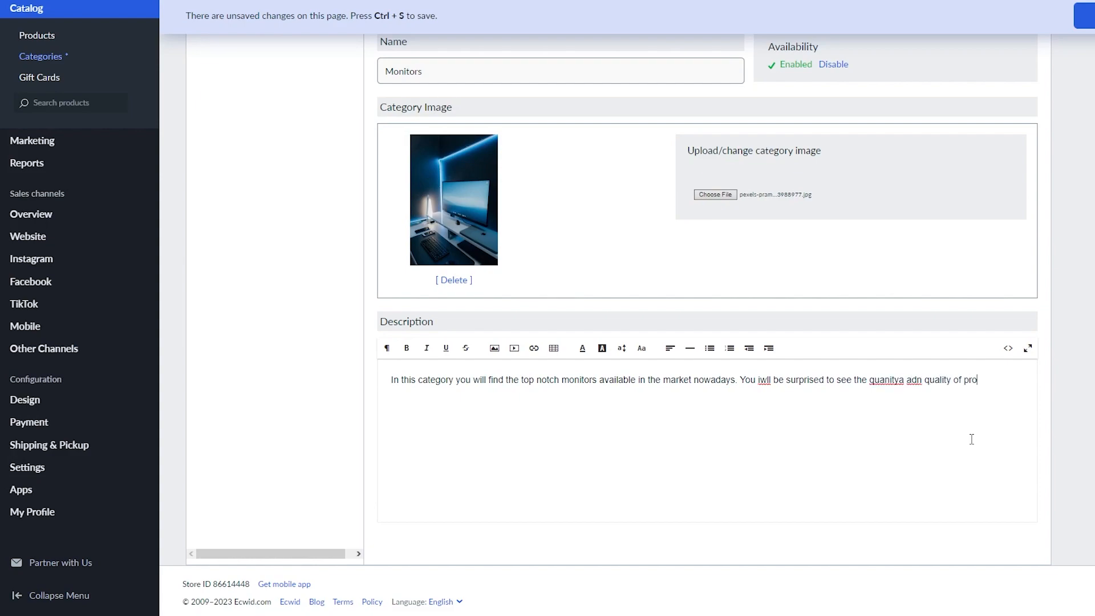
{"action": "type", "text": "ducts we have. We have"}
{"action": "type", "text": " them at the best"}
{"action": "type", "text": " prices and yo"}
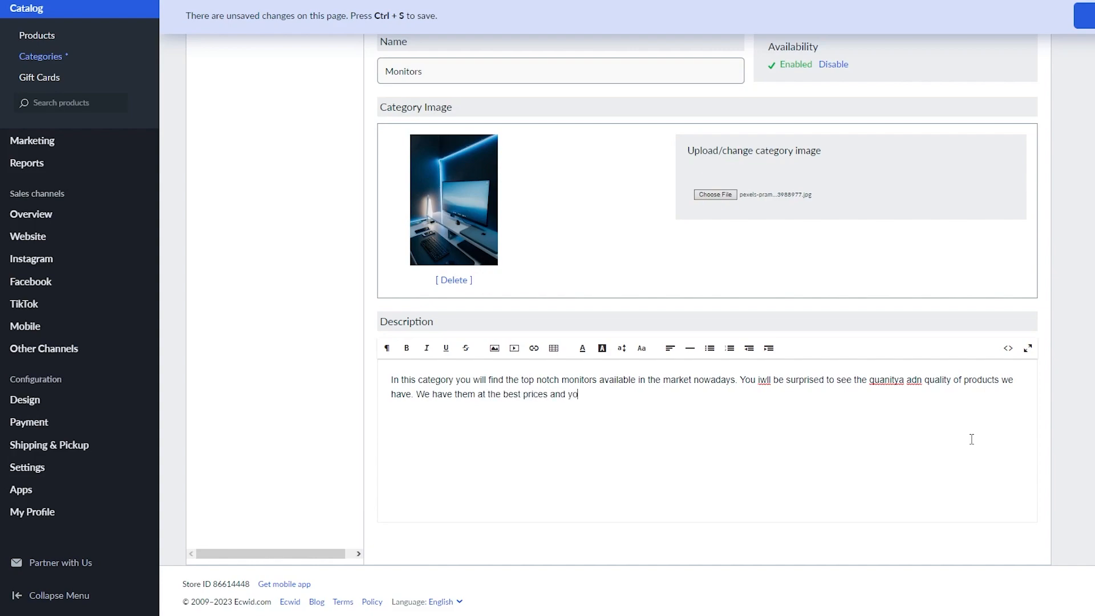
{"action": "type", "text": "u will not be disappointed."}
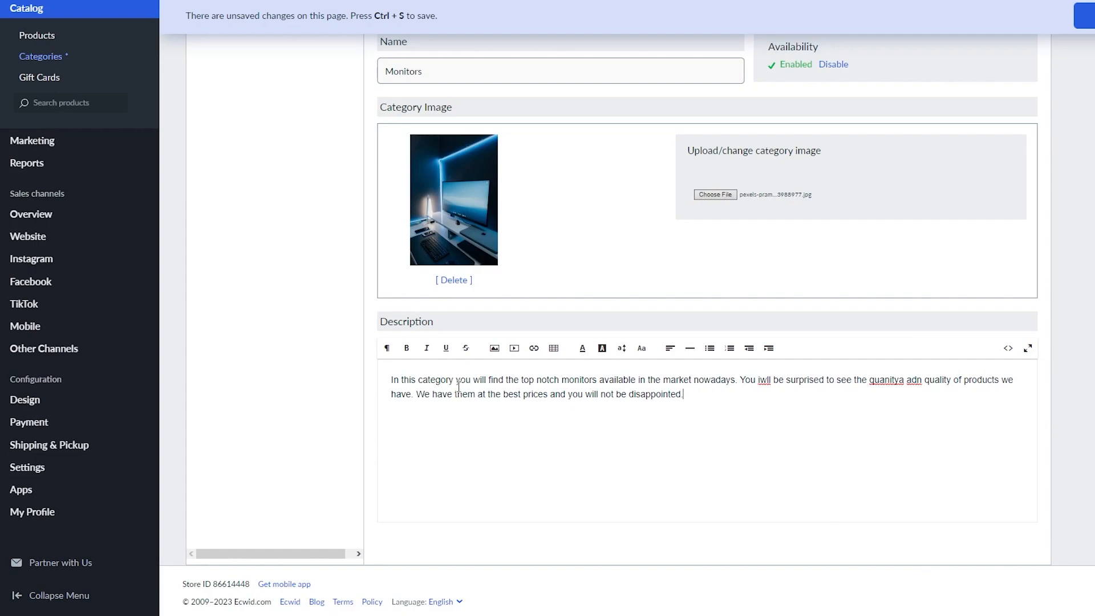
Fix the misspellings 'quanitya', 'adn' and 'iwll' to quantity, and, will.
{"action": "right_click", "coordinate": [879, 378]}
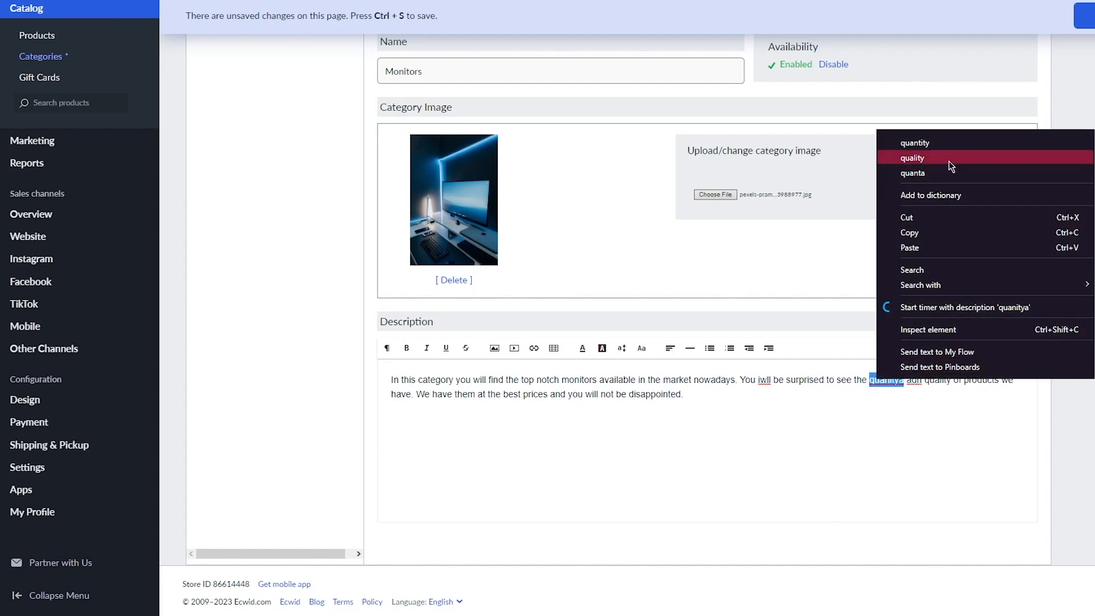
{"action": "left_click", "coordinate": [956, 146]}
{"action": "right_click", "coordinate": [911, 386]}
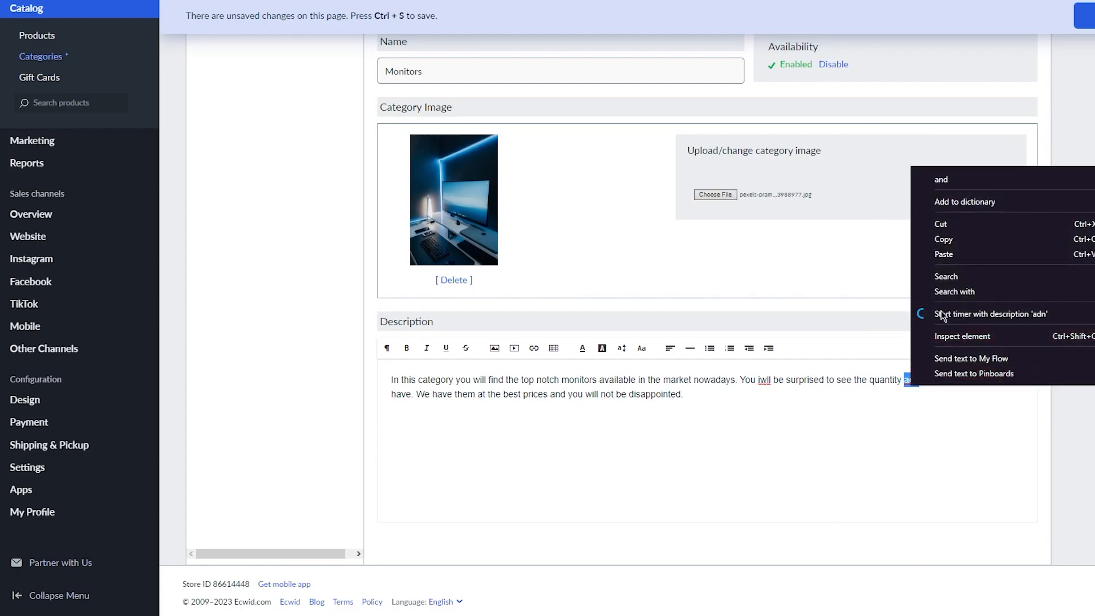
{"action": "left_click", "coordinate": [978, 177]}
{"action": "right_click", "coordinate": [760, 381]}
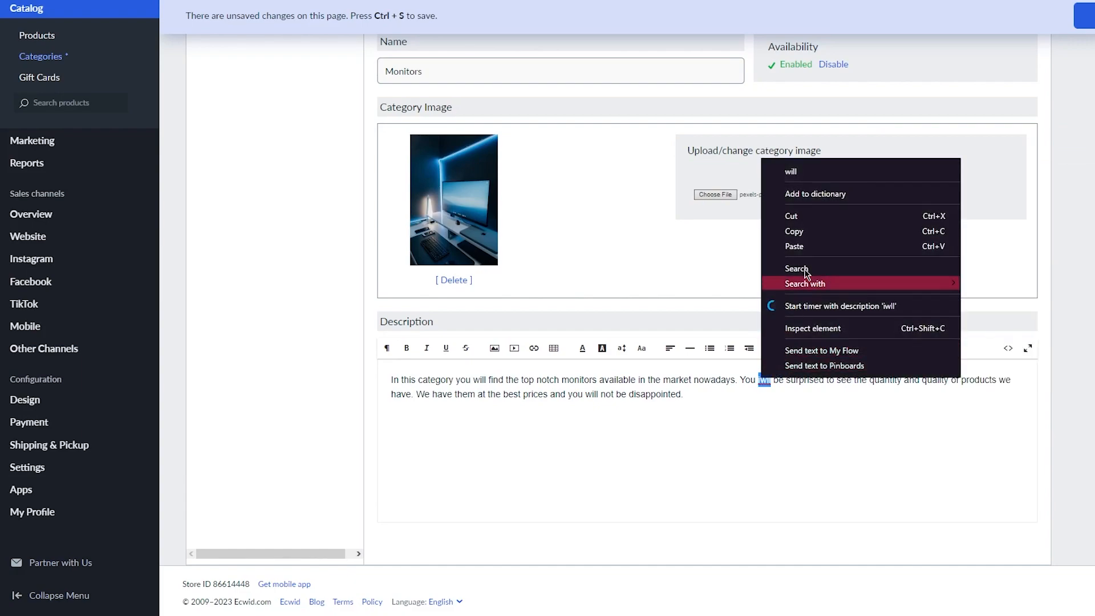
{"action": "left_click", "coordinate": [809, 166]}
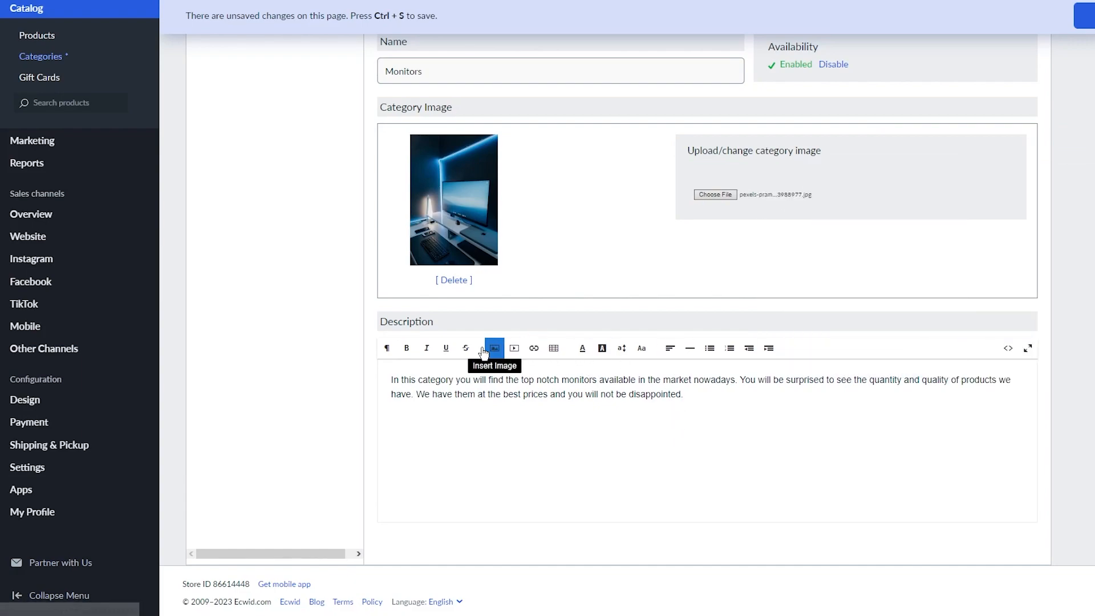
Select and deselect words in the description, leaving the cursor at its end.
{"action": "left_click_drag", "start_coordinate": [427, 384], "coordinate": [445, 380]}
{"action": "left_click", "coordinate": [636, 421]}
{"action": "left_click_drag", "start_coordinate": [514, 376], "coordinate": [558, 380]}
{"action": "left_click", "coordinate": [515, 377]}
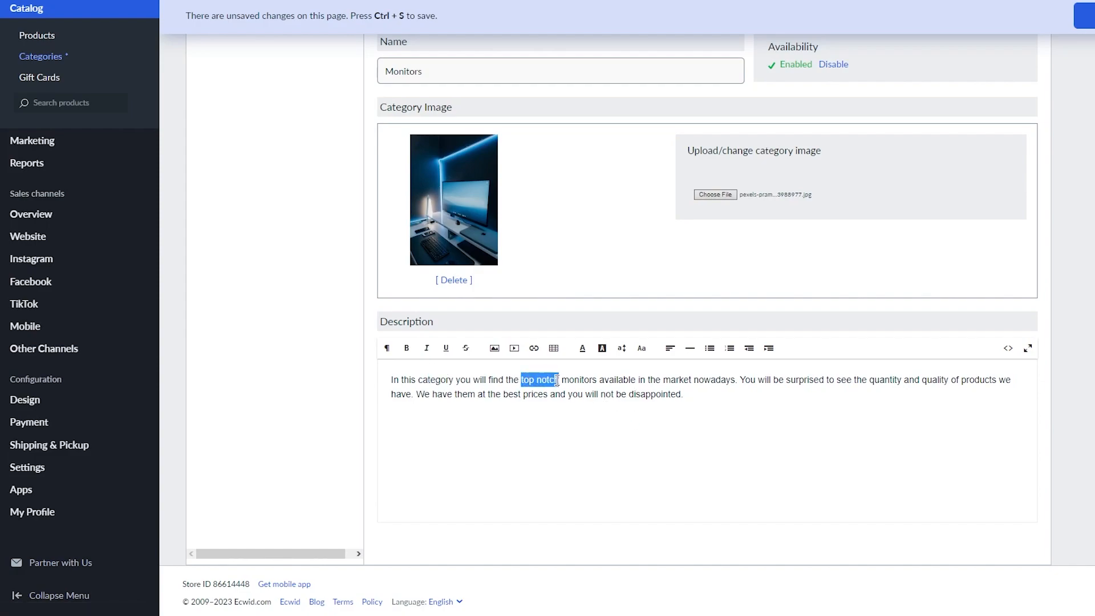
{"action": "left_click", "coordinate": [495, 427]}
{"action": "left_click", "coordinate": [542, 394]}
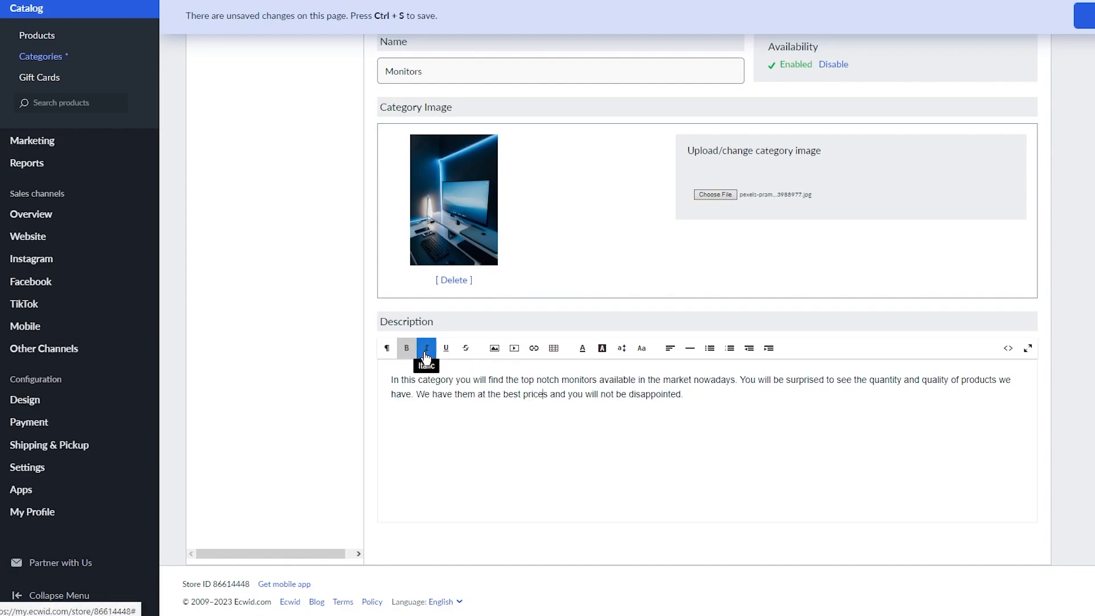
{"action": "left_click", "coordinate": [749, 418]}
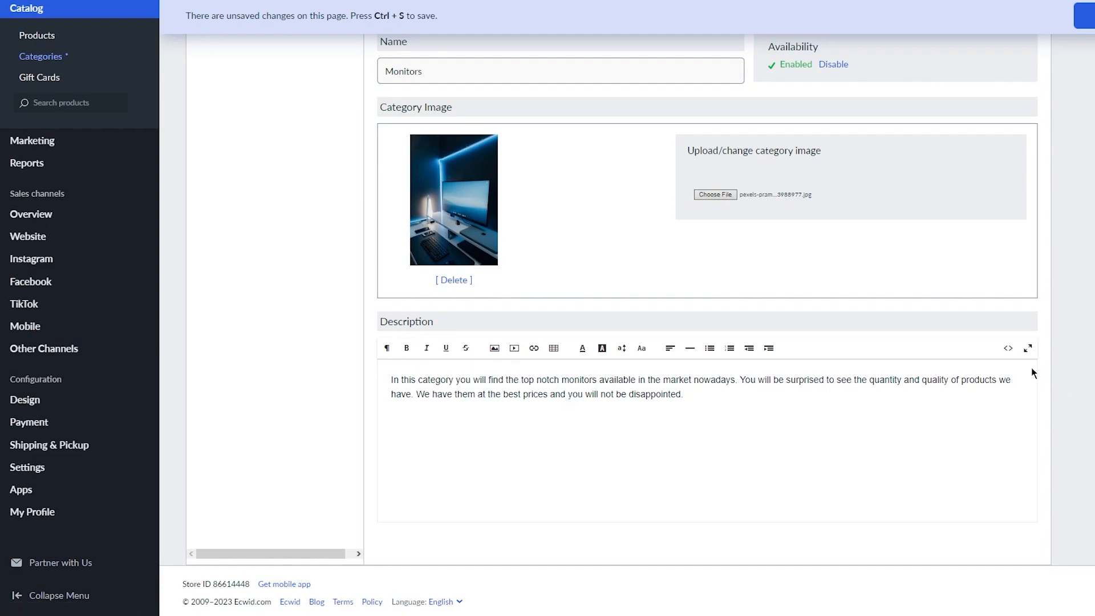
{"action": "scroll", "coordinate": [963, 349], "scroll_direction": "up", "scroll_amount": 3}
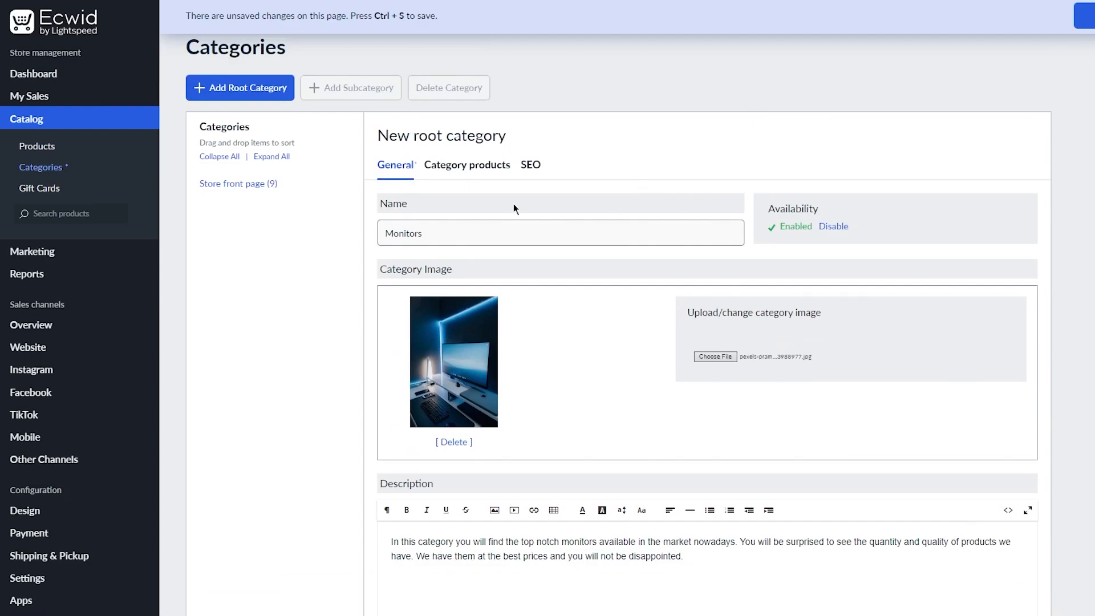
Save the Monitors category and view its empty Category products tab.
{"action": "left_click", "coordinate": [466, 165]}
{"action": "left_click", "coordinate": [571, 379]}
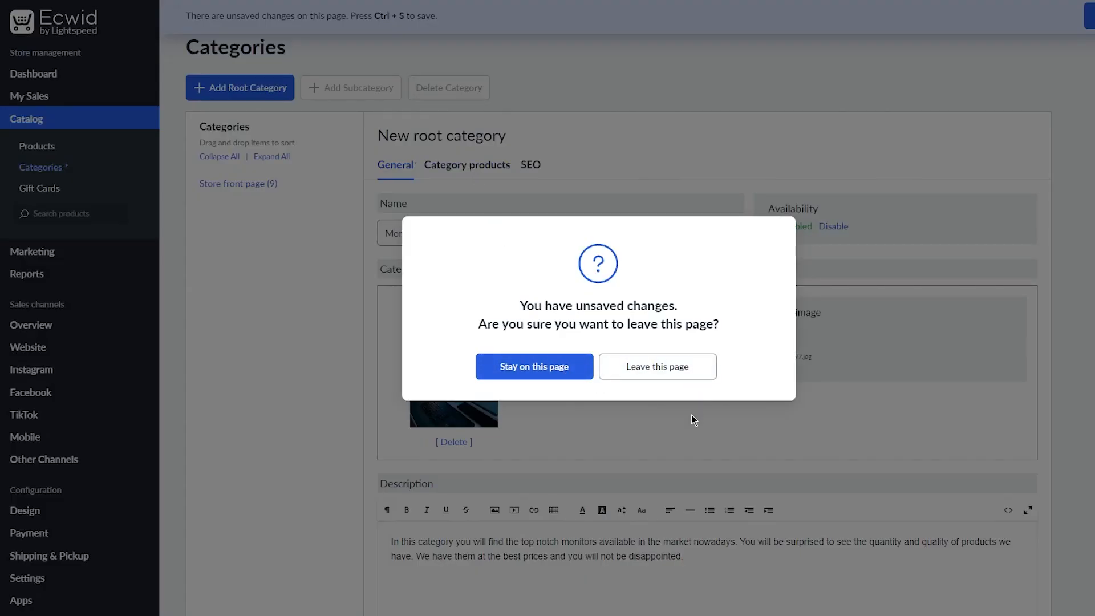
{"action": "left_click", "coordinate": [1035, 21]}
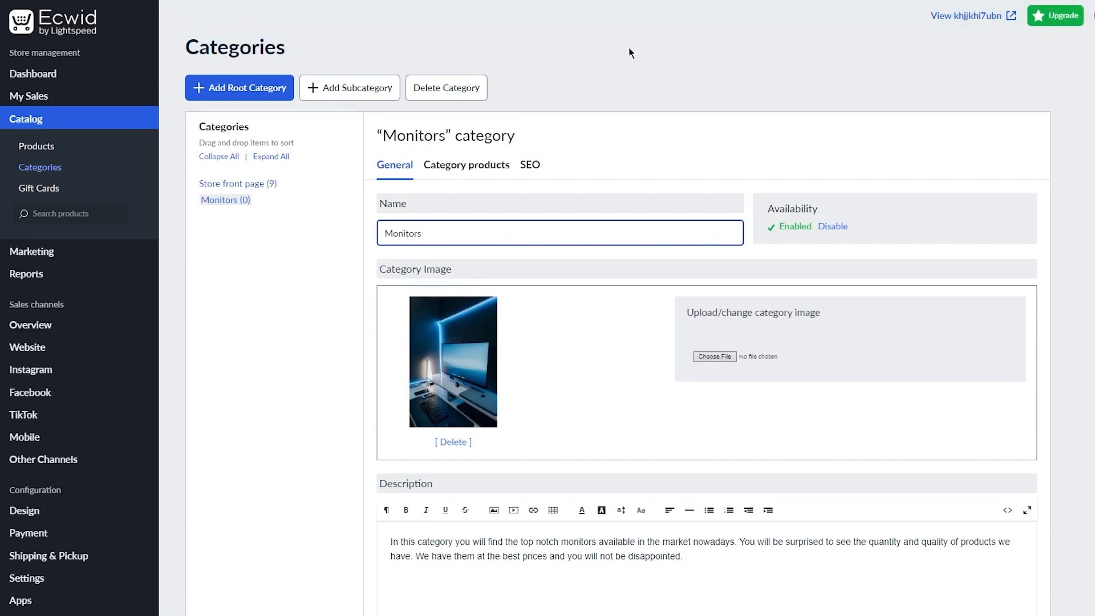
{"action": "left_click", "coordinate": [462, 171]}
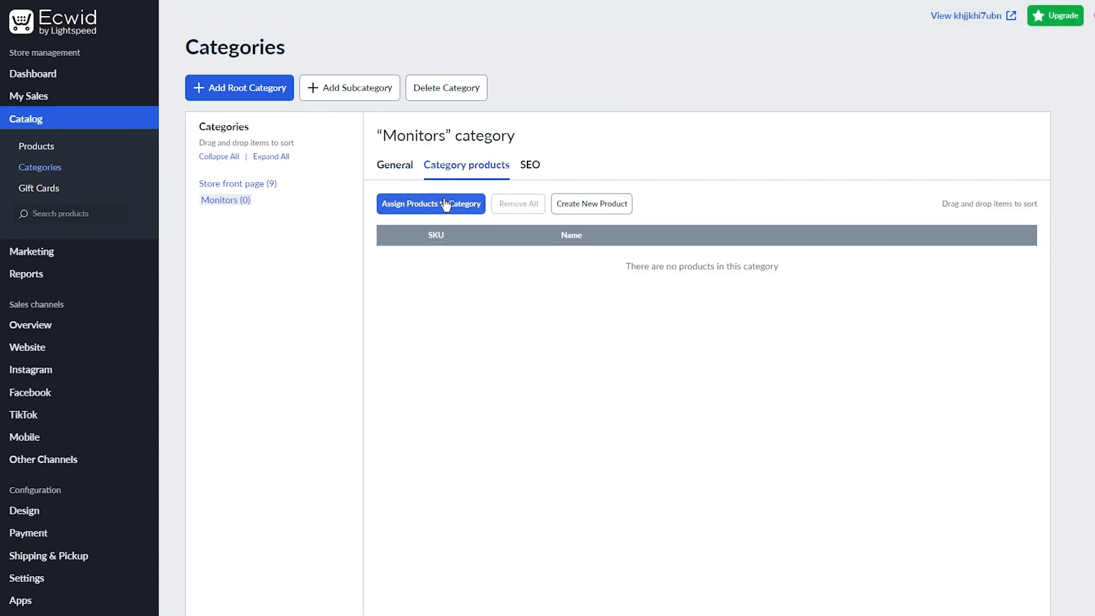
Check the Monitors category's SEO and products, then the product list and categories.
{"action": "left_click", "coordinate": [530, 165]}
{"action": "left_click", "coordinate": [473, 164]}
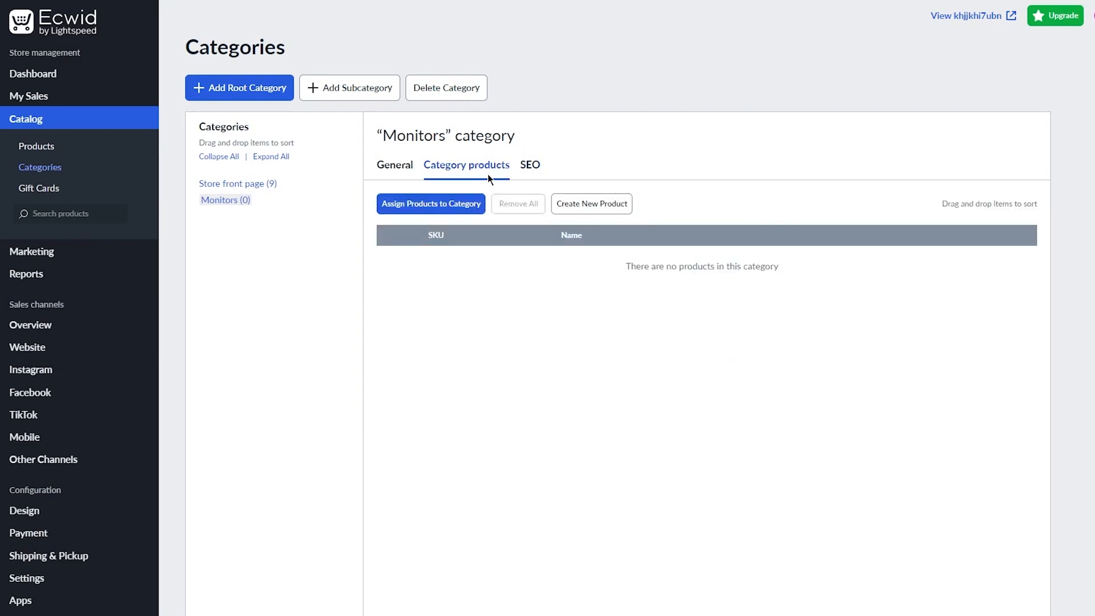
{"action": "left_click", "coordinate": [51, 148]}
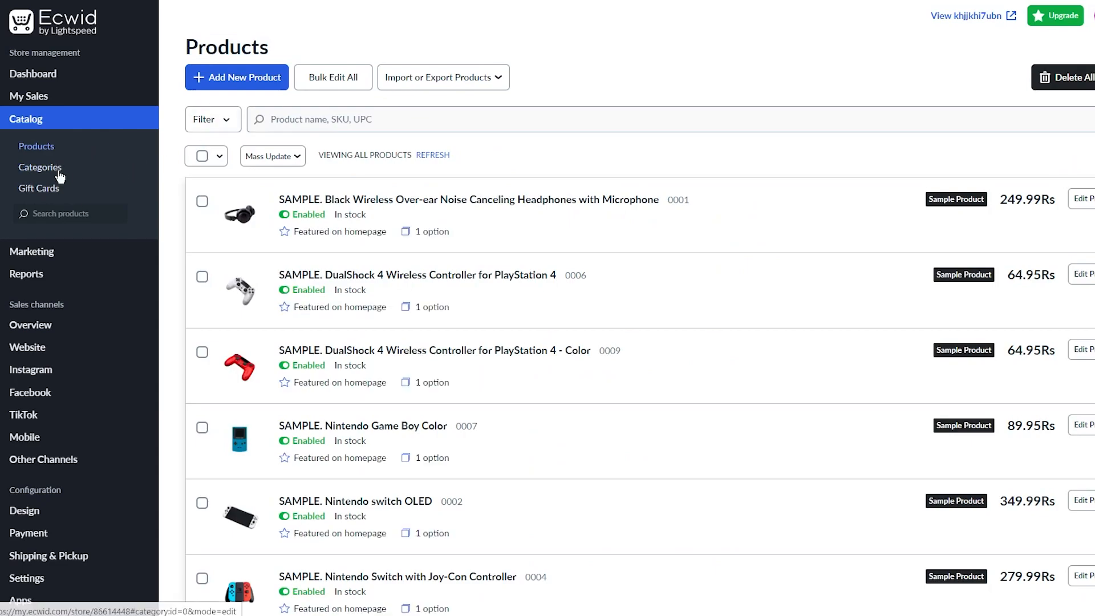
{"action": "left_click", "coordinate": [54, 168]}
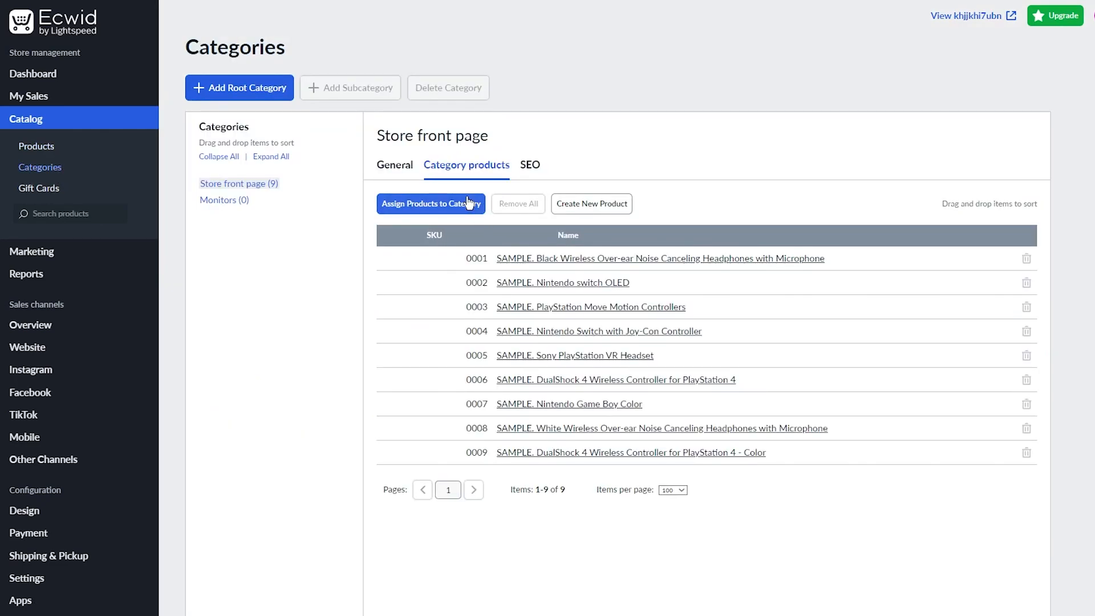
Review the store front page's Assign Products dialog, then start a new product.
{"action": "left_click", "coordinate": [421, 203]}
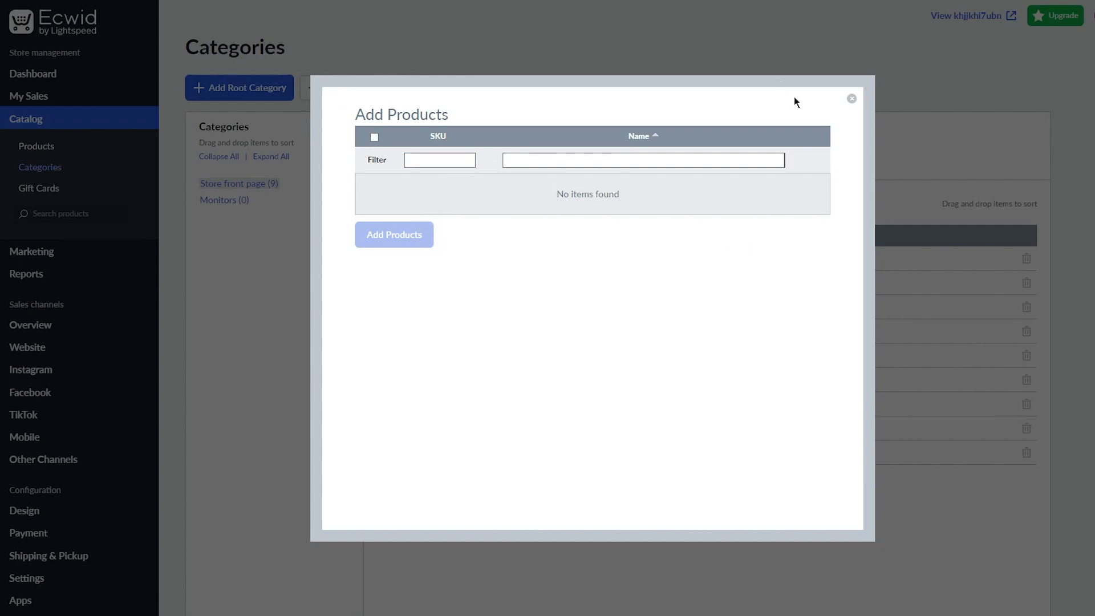
{"action": "left_click", "coordinate": [429, 157]}
{"action": "left_click", "coordinate": [853, 100]}
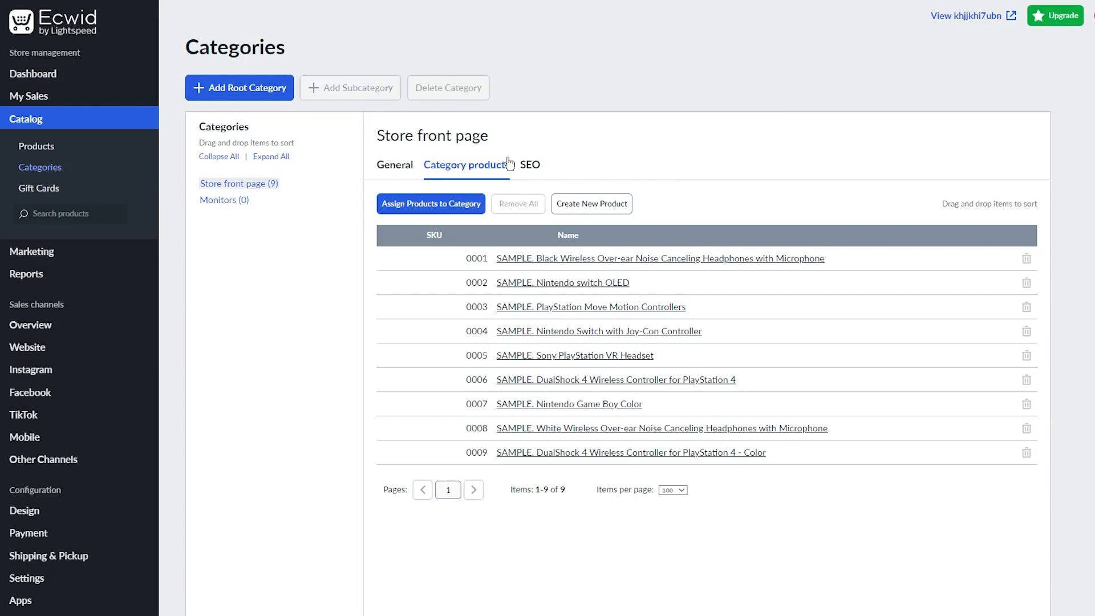
{"action": "left_click", "coordinate": [587, 204]}
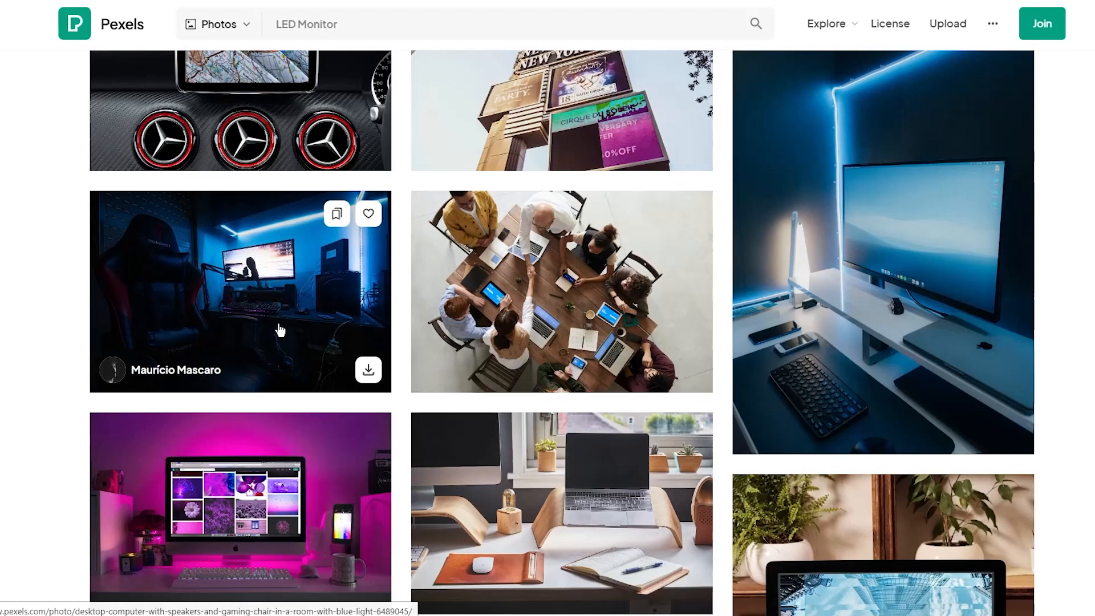
Download the 'Digital Marketing' desk monitor photo from the LED Monitor results.
{"action": "scroll", "coordinate": [431, 341], "scroll_direction": "down", "scroll_amount": 5}
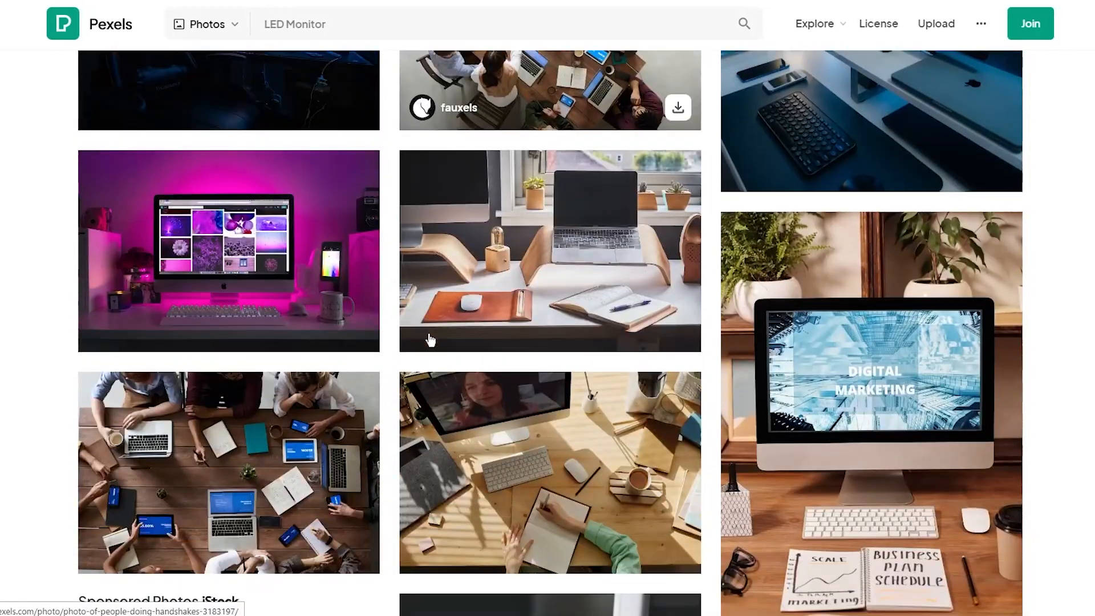
{"action": "scroll", "coordinate": [773, 345], "scroll_direction": "down", "scroll_amount": 3}
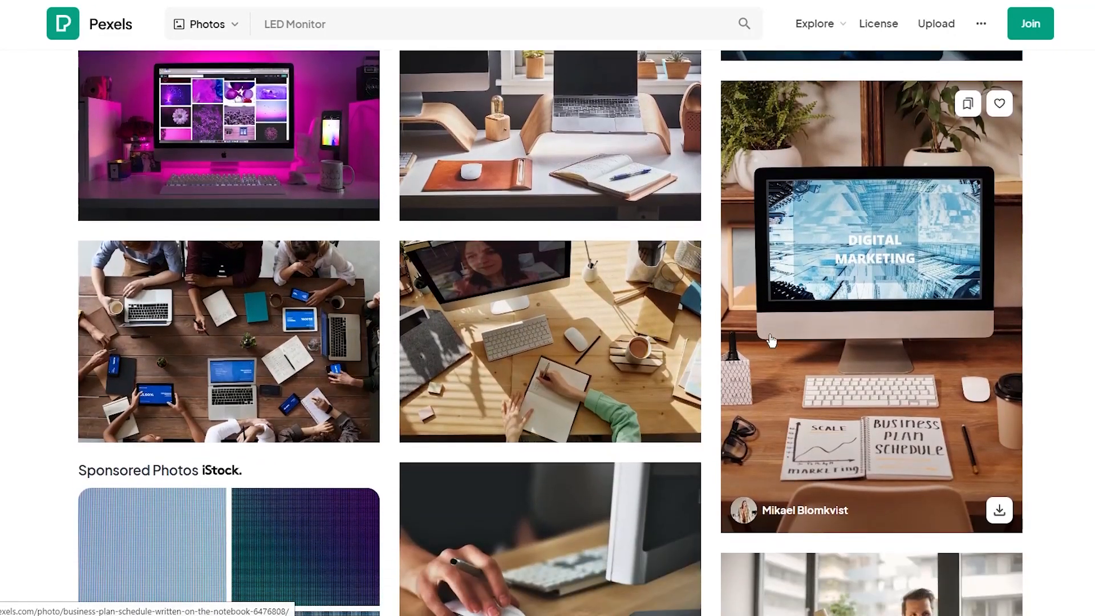
{"action": "scroll", "coordinate": [773, 345], "scroll_direction": "down", "scroll_amount": 5}
{"action": "scroll", "coordinate": [776, 315], "scroll_direction": "up", "scroll_amount": 4}
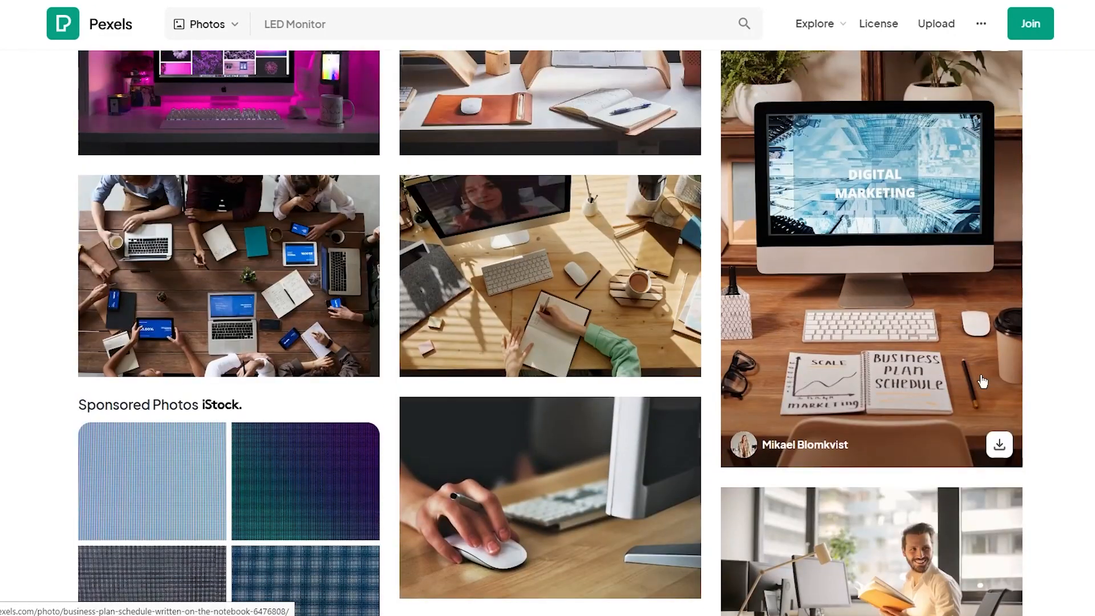
{"action": "left_click", "coordinate": [1003, 447]}
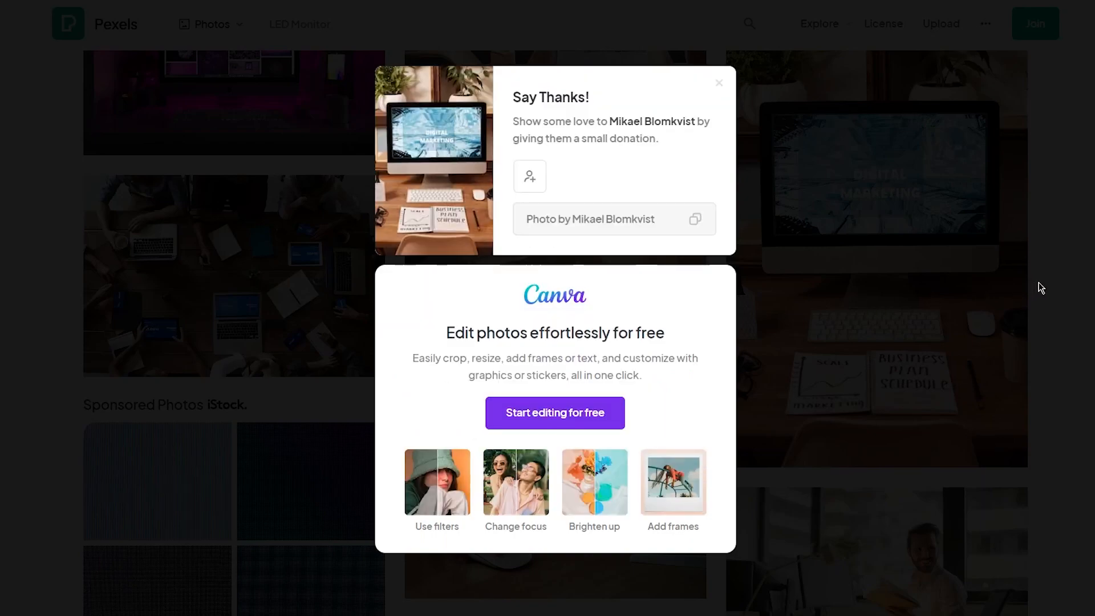
{"action": "left_click", "coordinate": [1060, 287]}
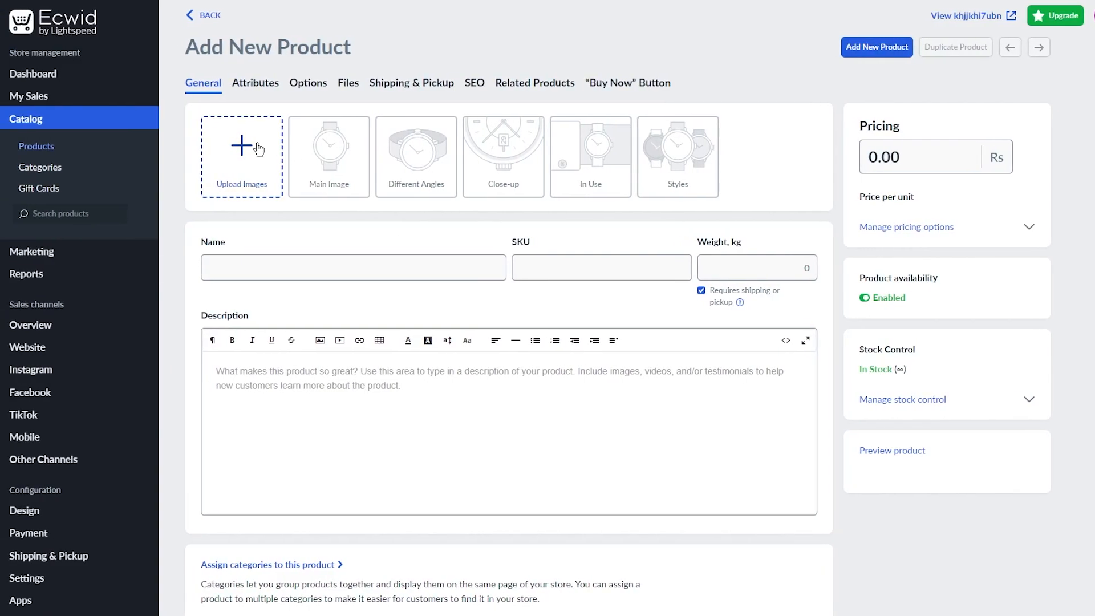
Add the Pexels monitor photo and name the product 'Apple Latest Monitor (BEST CONDITION)'.
{"action": "left_click", "coordinate": [258, 183]}
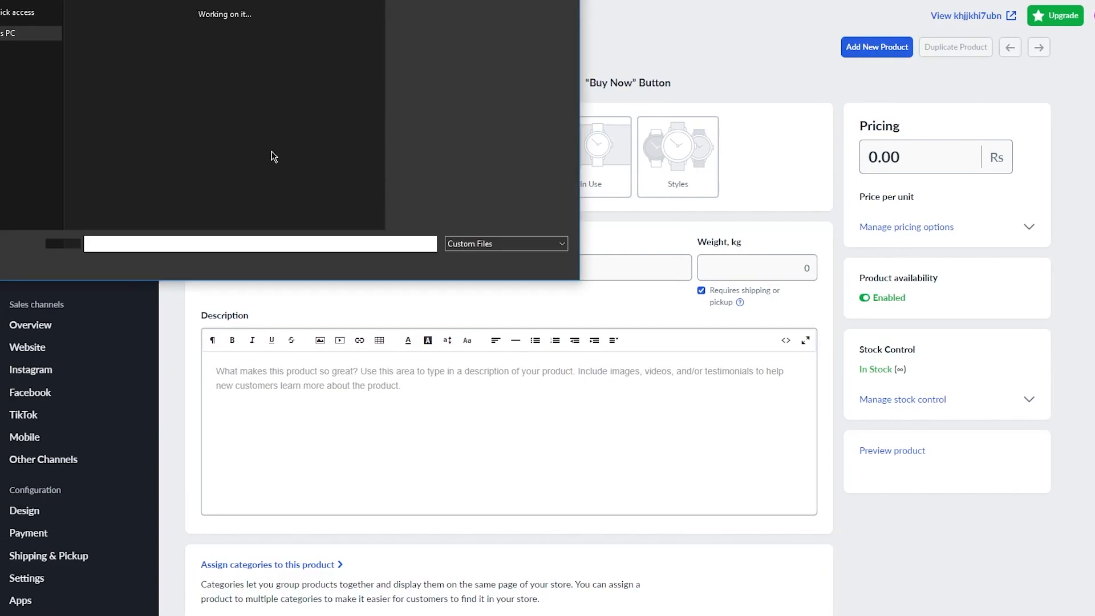
{"action": "double_click", "coordinate": [149, 28]}
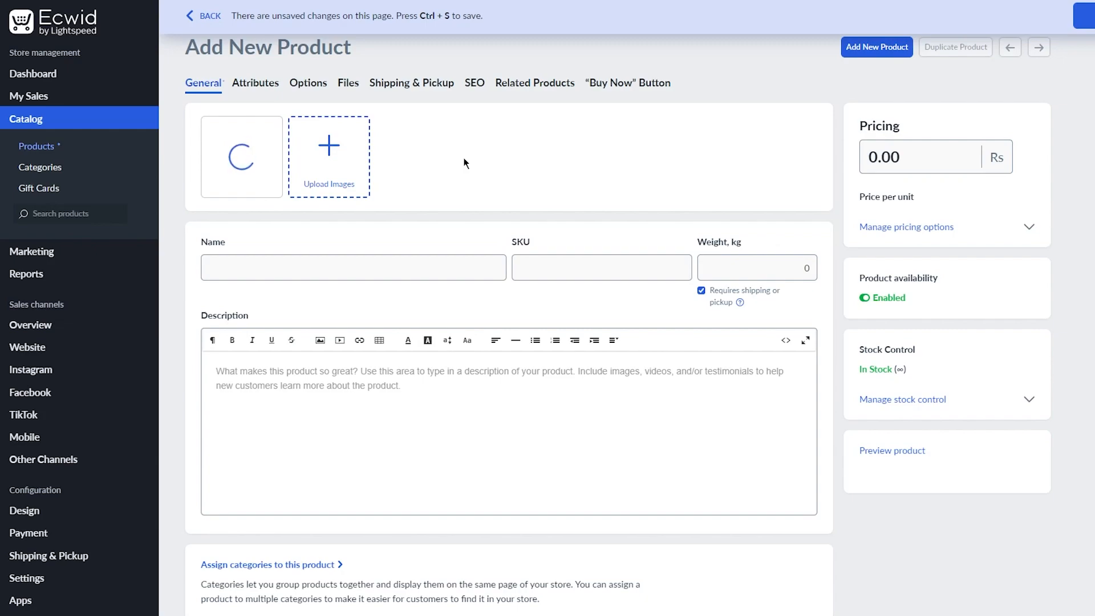
{"action": "left_click", "coordinate": [340, 261]}
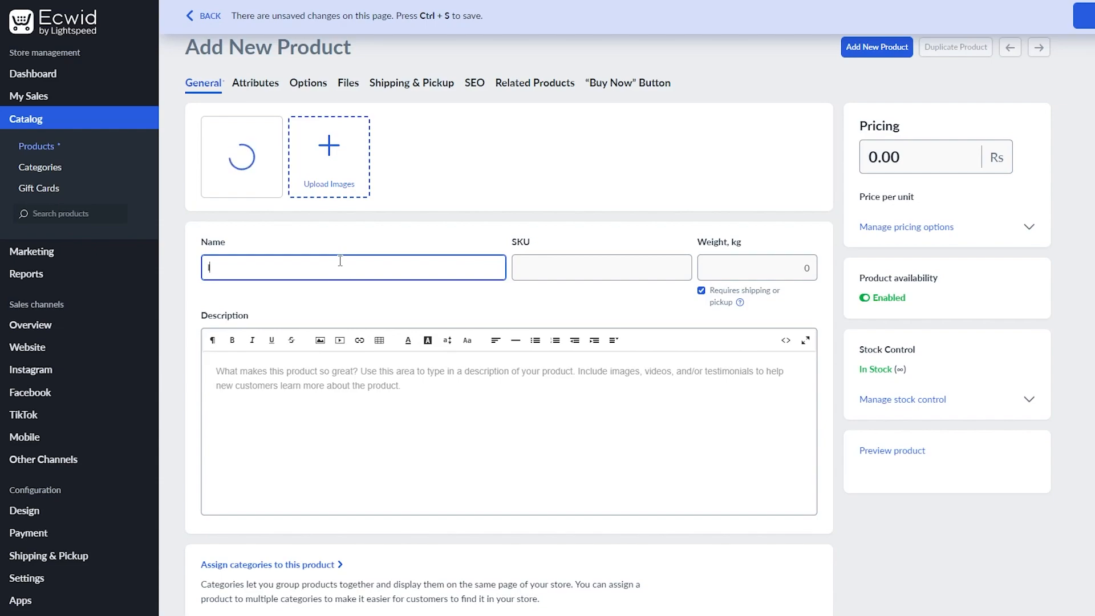
{"action": "type", "text": "Apple"}
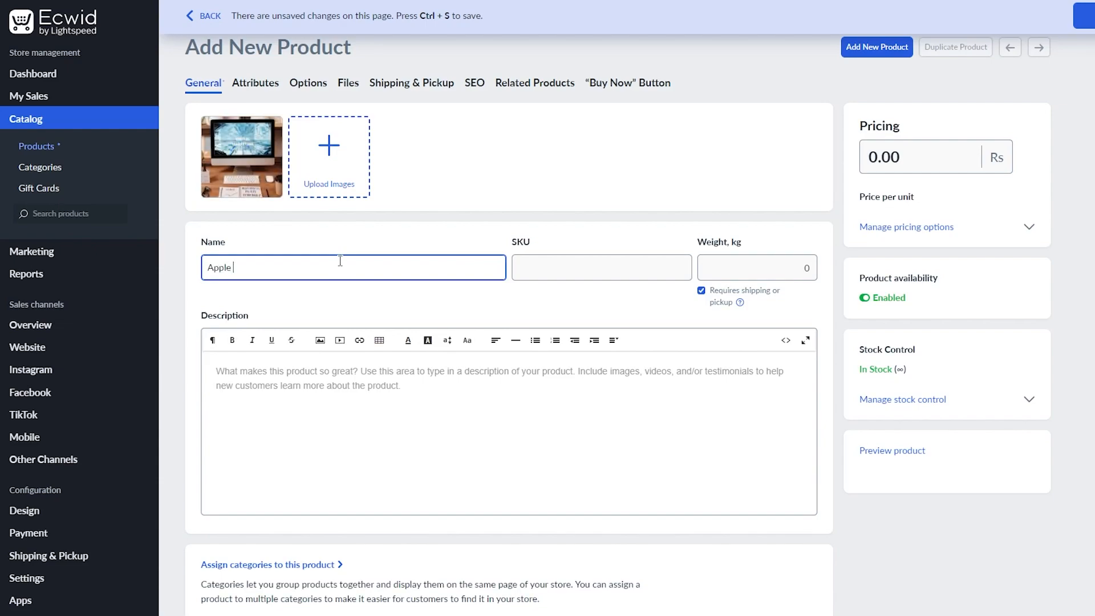
{"action": "type", "text": " Latest Monitor (BEST CONDITION"}
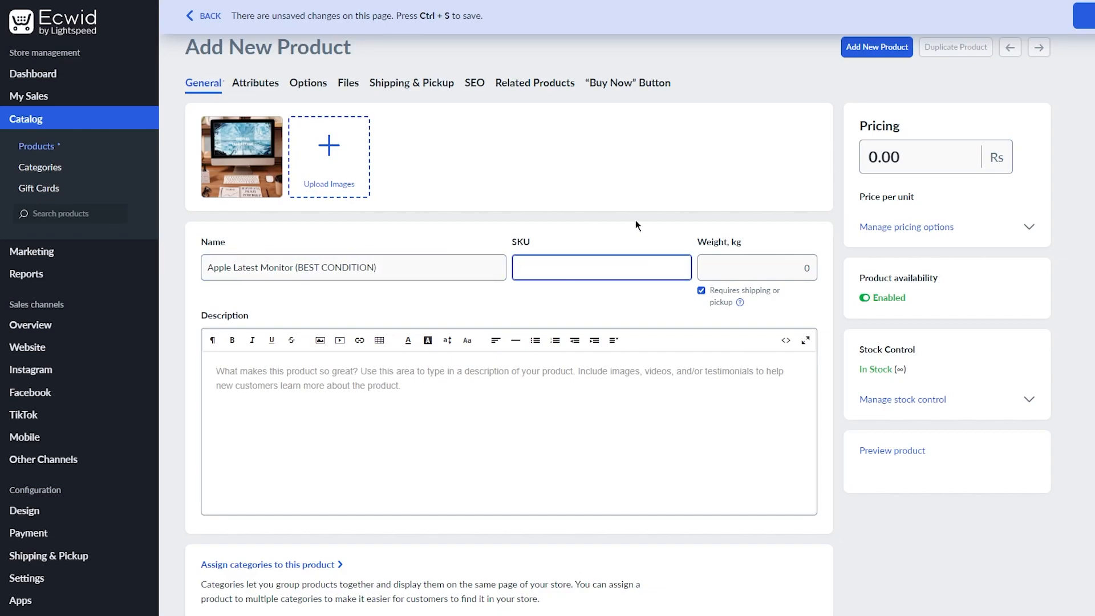
Enter SKU 123413412 and weight 2.6 kg for the product.
{"action": "type", "text": "123413412"}
{"action": "left_click", "coordinate": [786, 266]}
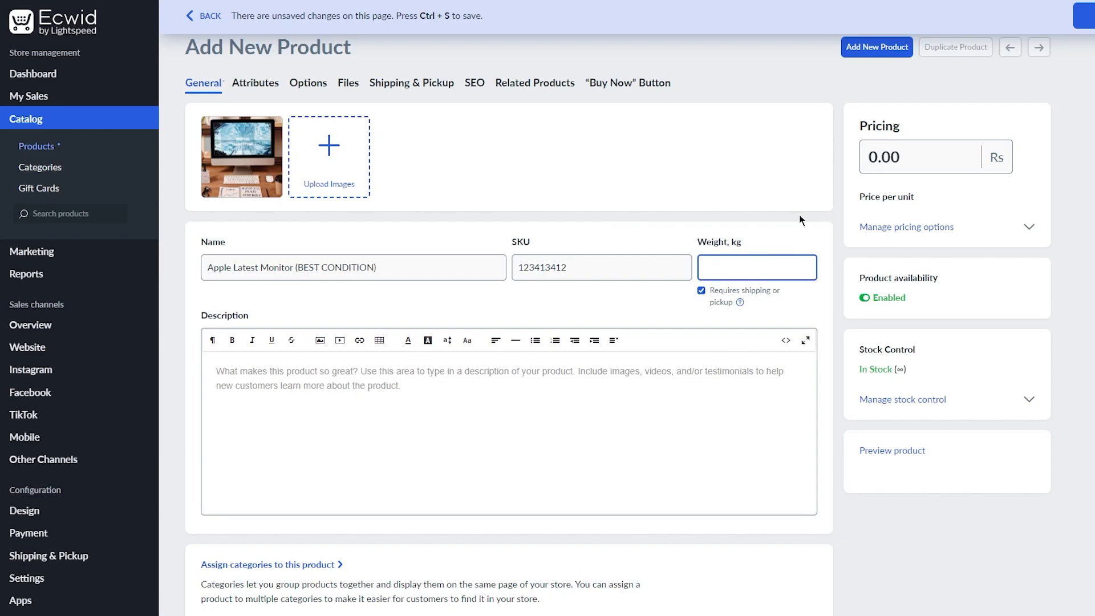
{"action": "type", "text": "2.6"}
{"action": "scroll", "coordinate": [298, 203], "scroll_direction": "down", "scroll_amount": 3}
{"action": "left_click", "coordinate": [345, 171]}
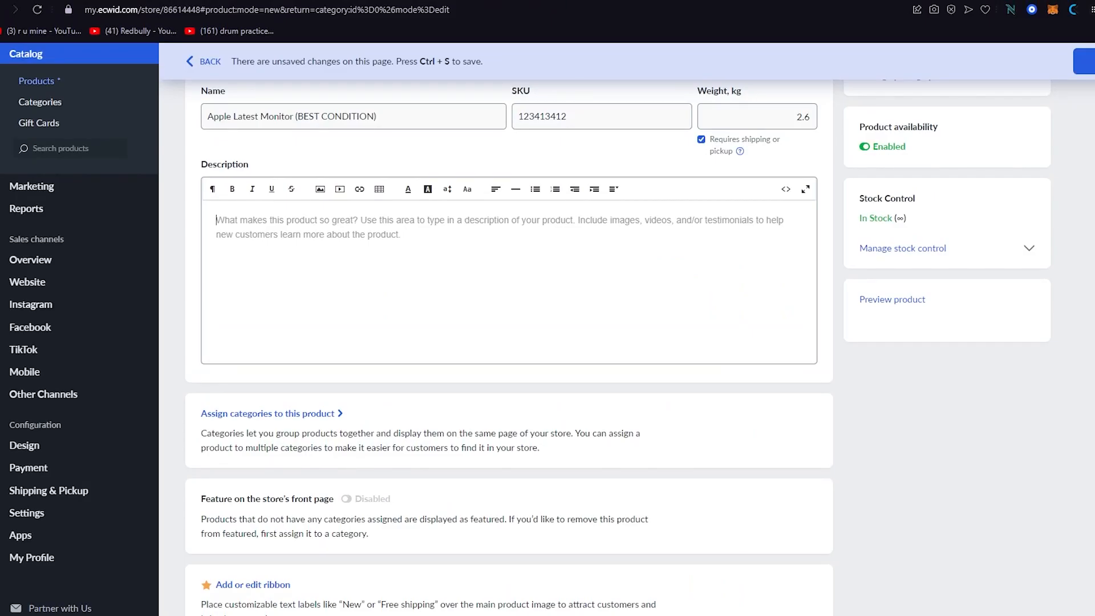
In a new tab, go to amazon.com and search for 'apple monitors'.
{"action": "key", "text": "ctrl+t"}
{"action": "type", "text": "amazon."}
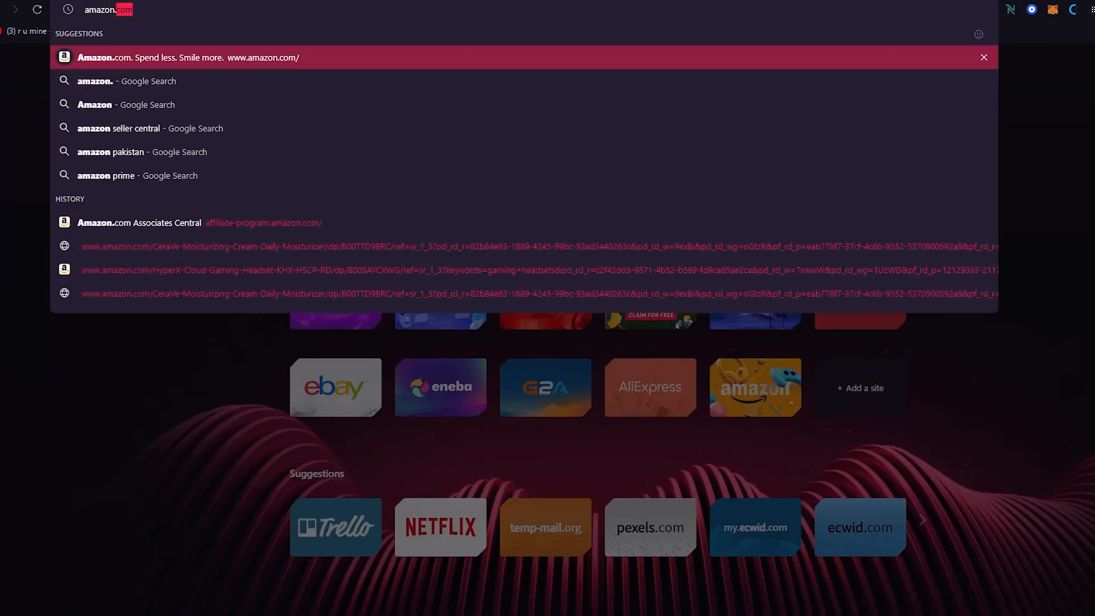
{"action": "key", "text": "Return"}
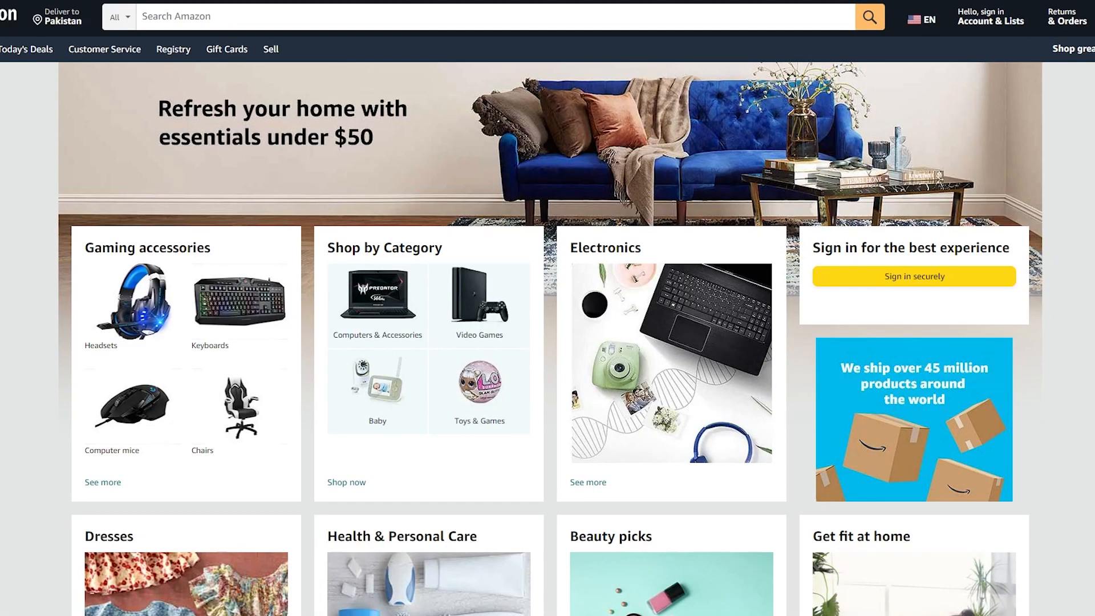
{"action": "left_click", "coordinate": [394, 17]}
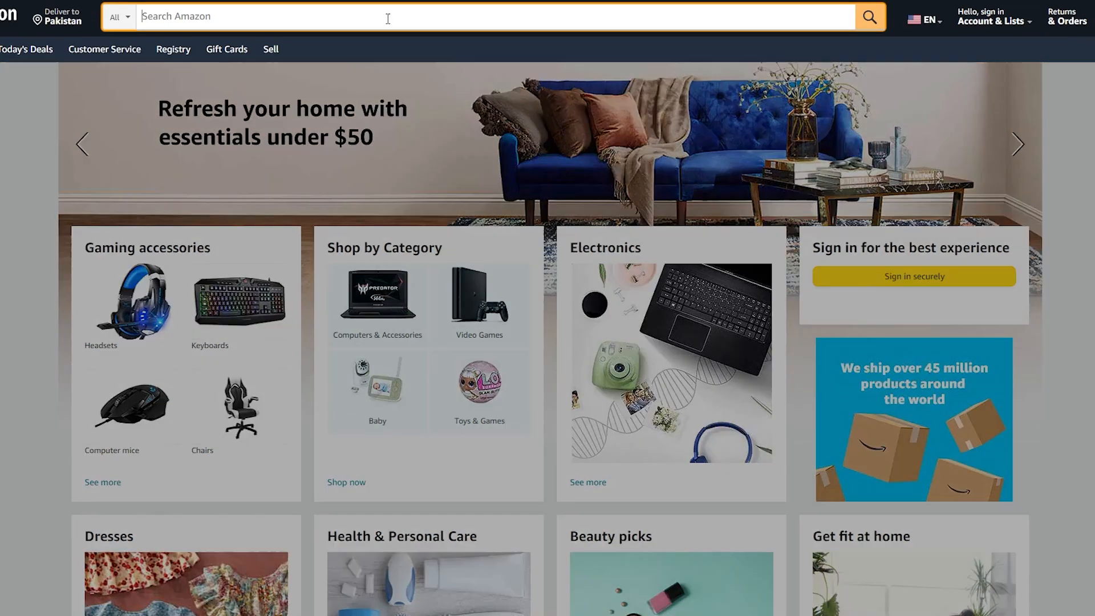
{"action": "type", "text": "apple monitors"}
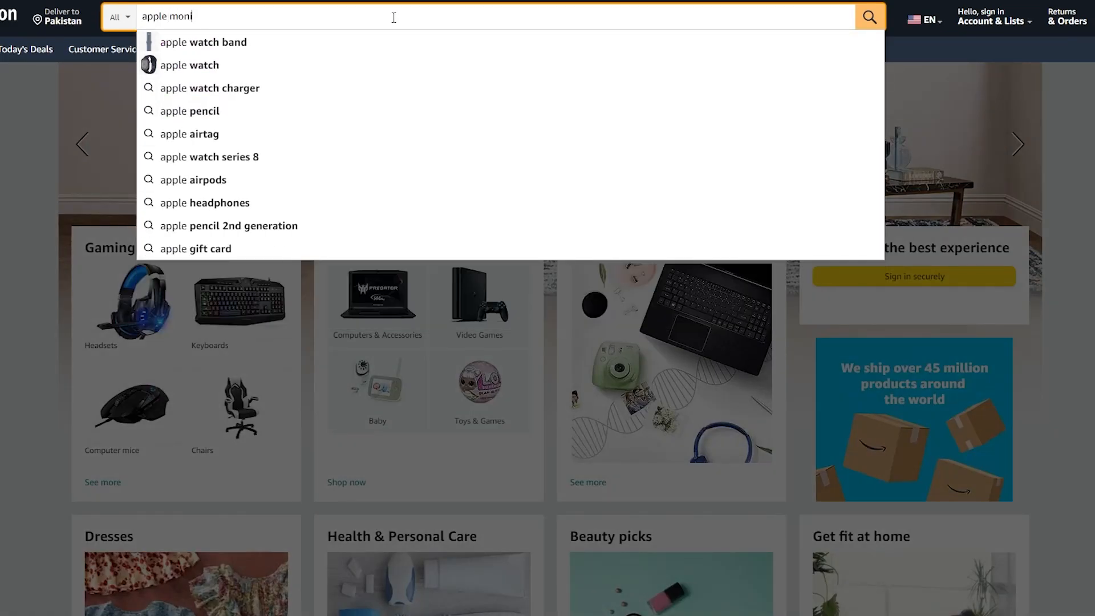
{"action": "key", "text": "Return"}
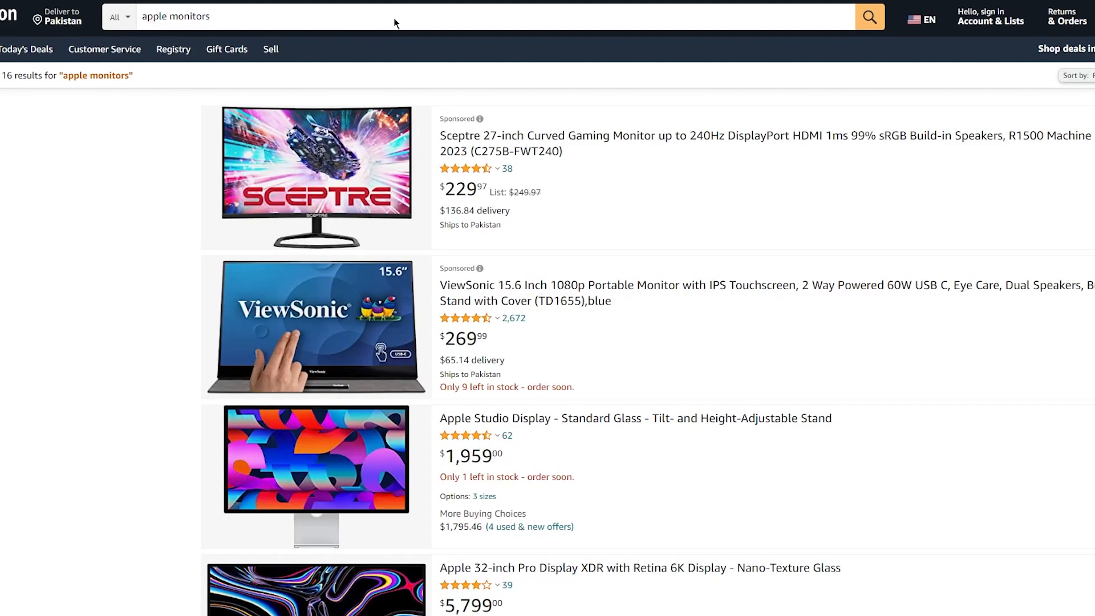
Open the Apple 32-inch Pro Display XDR listing and select the first top review's text.
{"action": "scroll", "coordinate": [388, 172], "scroll_direction": "down", "scroll_amount": 5}
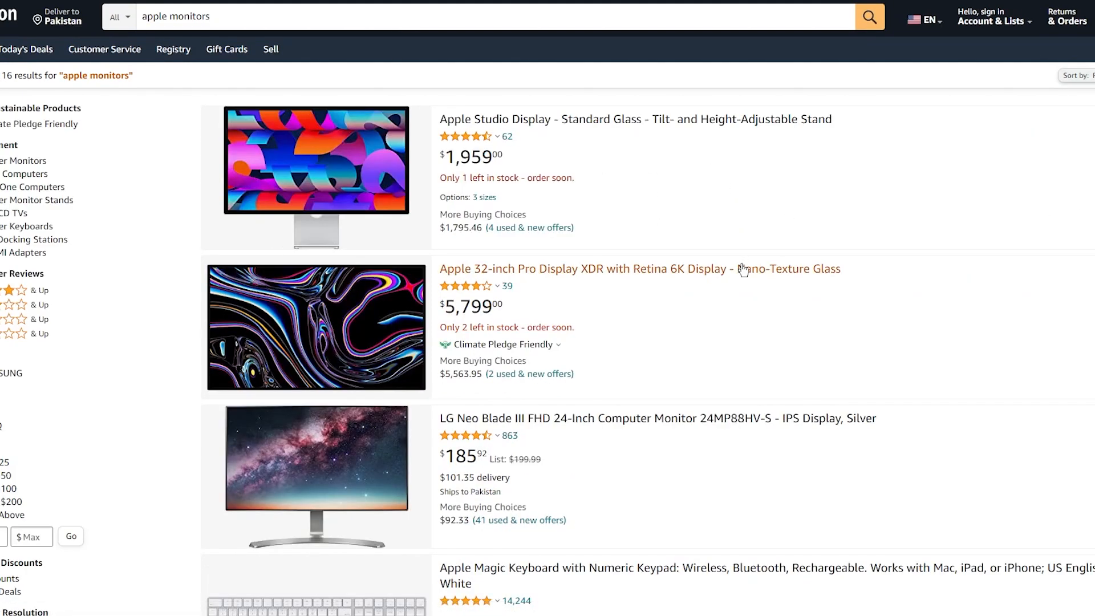
{"action": "scroll", "coordinate": [741, 268], "scroll_direction": "down", "scroll_amount": 3}
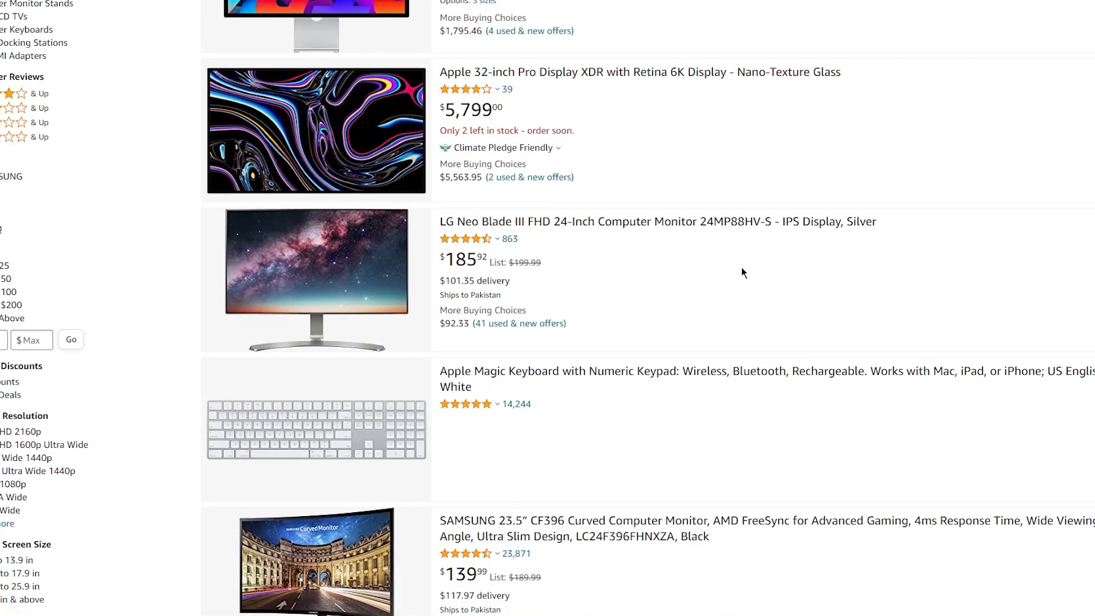
{"action": "scroll", "coordinate": [738, 247], "scroll_direction": "up", "scroll_amount": 1}
{"action": "scroll", "coordinate": [737, 247], "scroll_direction": "up", "scroll_amount": 2}
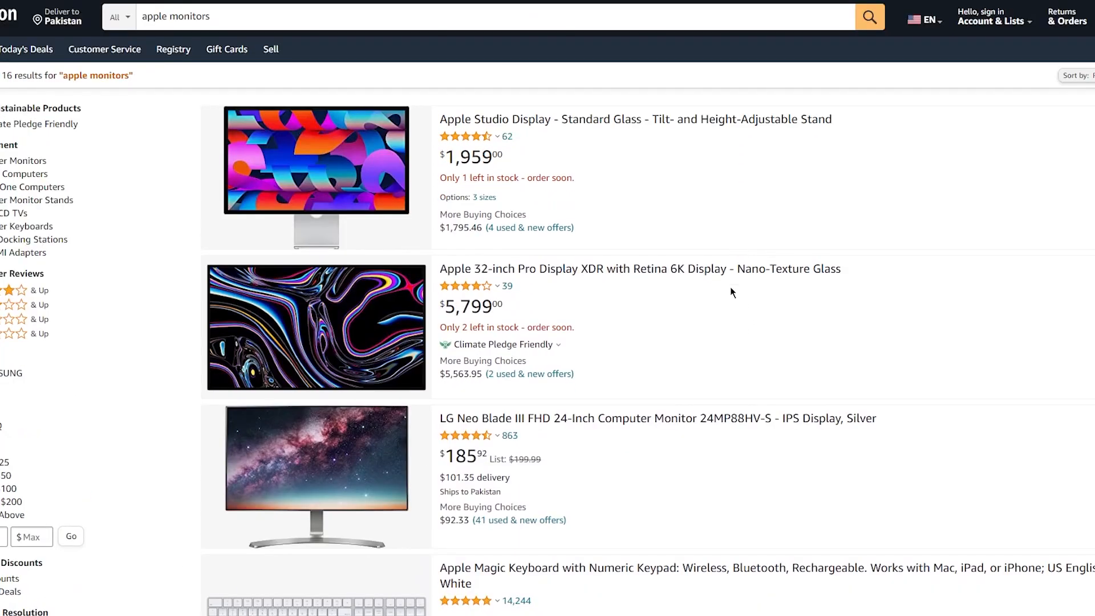
{"action": "left_click", "coordinate": [756, 269]}
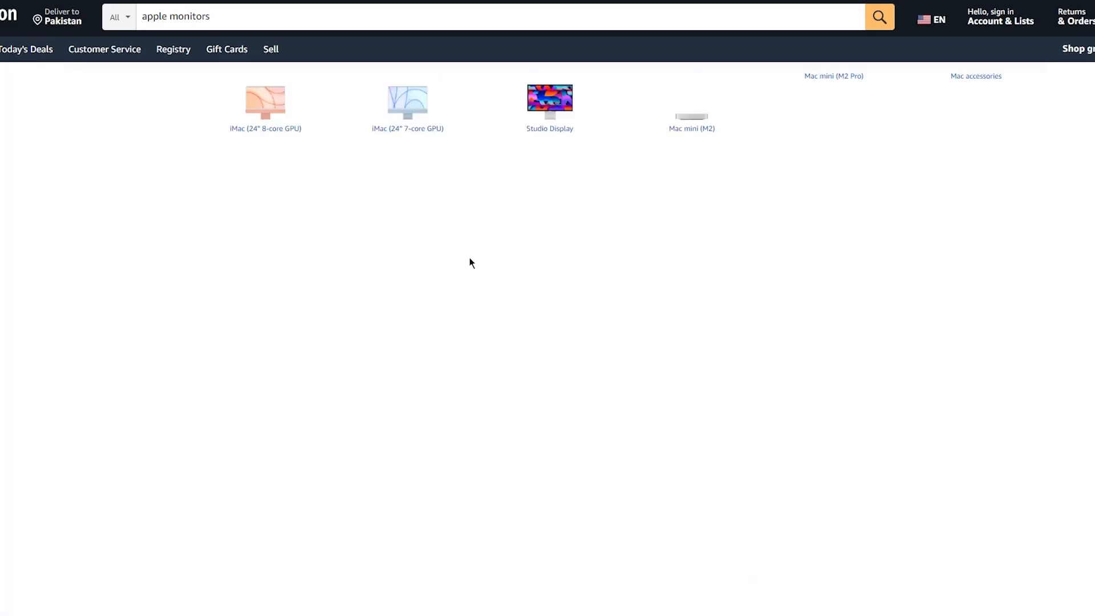
{"action": "scroll", "coordinate": [528, 258], "scroll_direction": "down", "scroll_amount": 5}
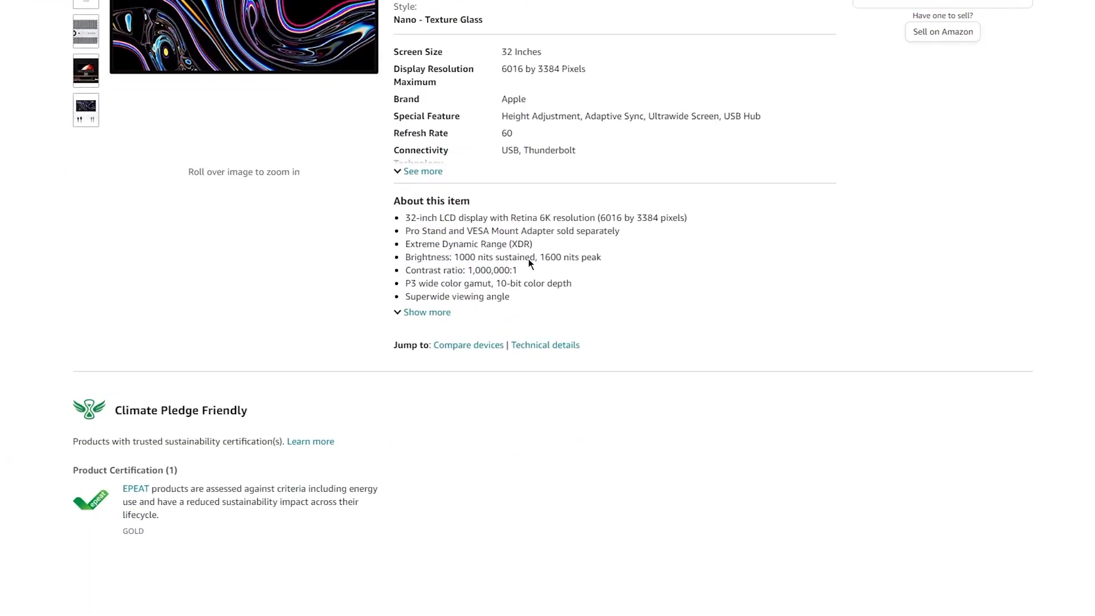
{"action": "scroll", "coordinate": [529, 251], "scroll_direction": "up", "scroll_amount": 3}
{"action": "scroll", "coordinate": [528, 242], "scroll_direction": "down", "scroll_amount": 15}
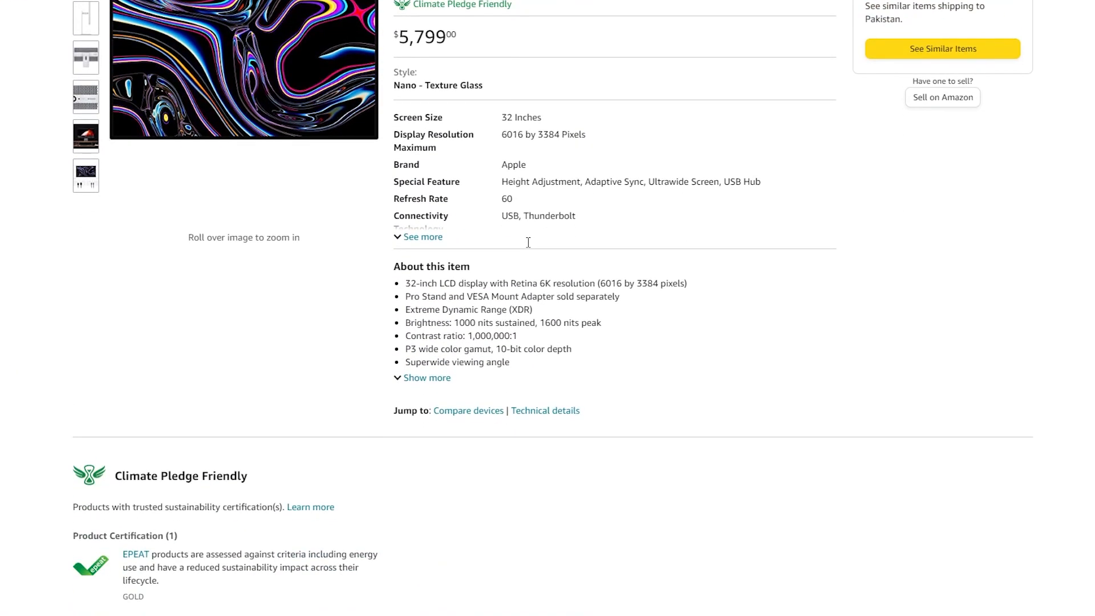
{"action": "scroll", "coordinate": [529, 244], "scroll_direction": "down", "scroll_amount": 15}
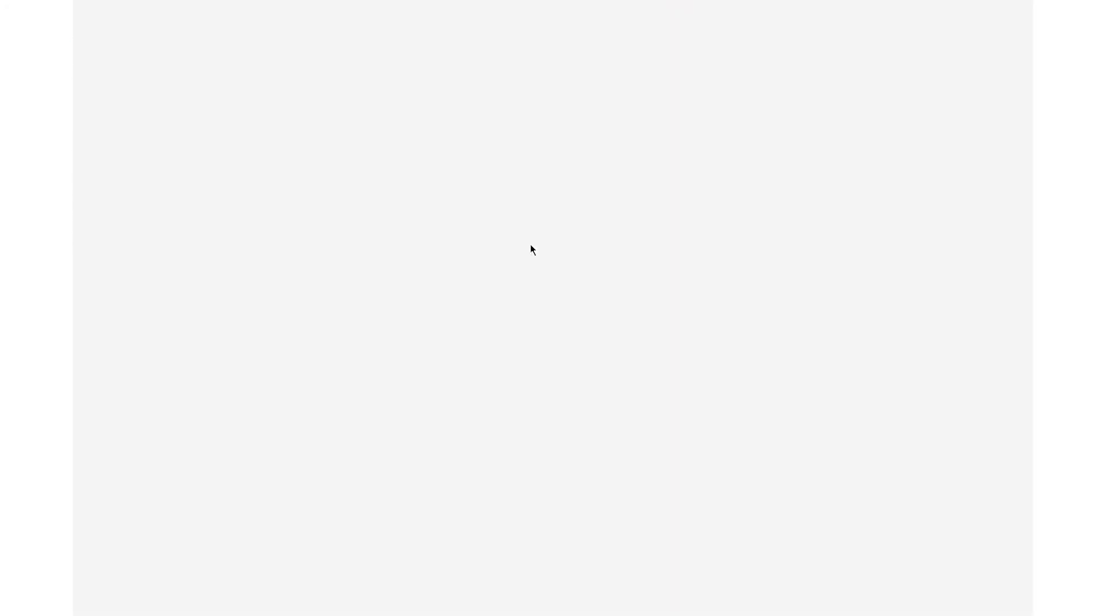
{"action": "scroll", "coordinate": [531, 250], "scroll_direction": "down", "scroll_amount": 15}
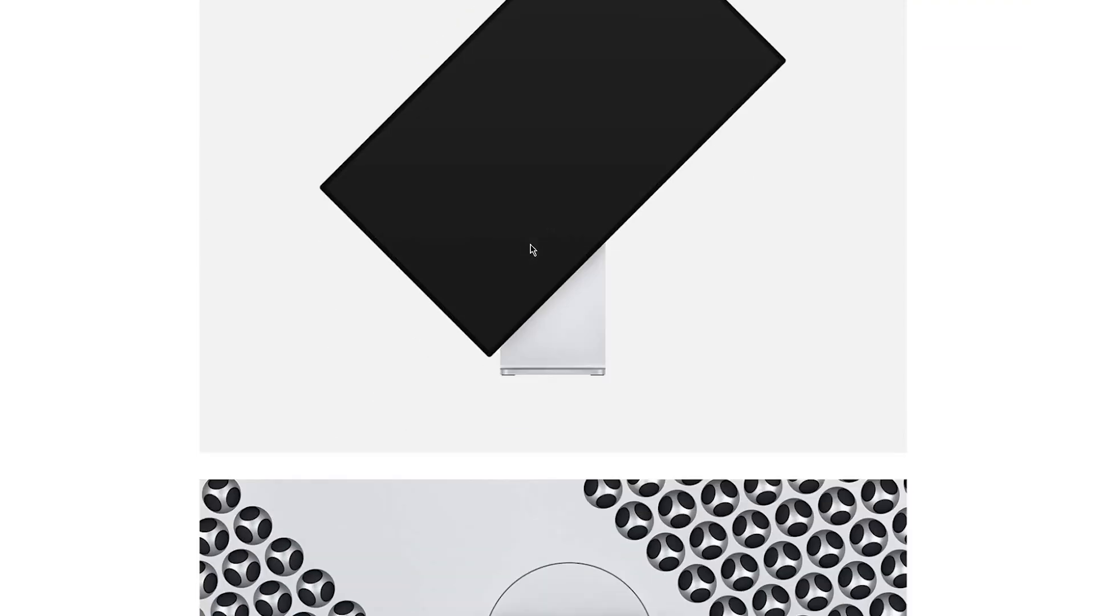
{"action": "scroll", "coordinate": [531, 248], "scroll_direction": "down", "scroll_amount": 15}
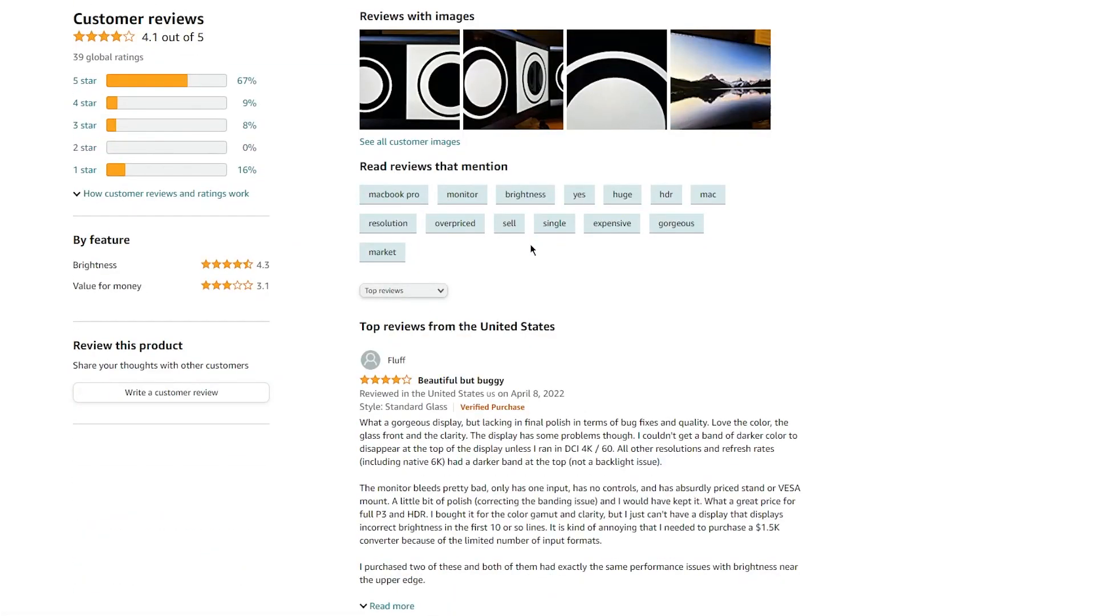
{"action": "left_click_drag", "start_coordinate": [354, 165], "coordinate": [792, 315]}
{"action": "key", "text": "ctrl+c"}
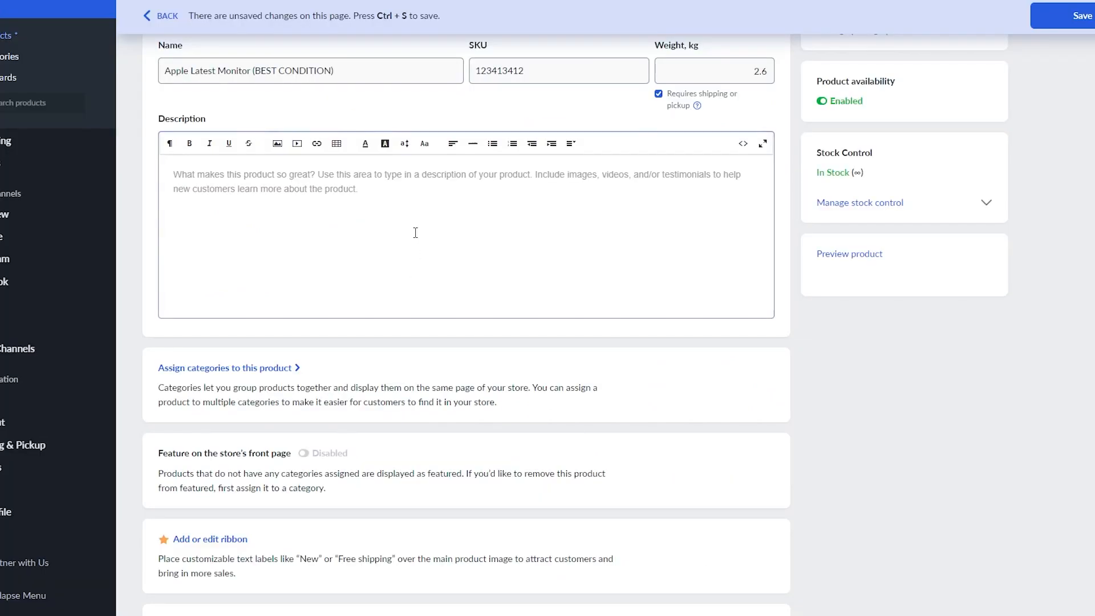
Paste the copied Amazon review into the product description and set the price to 100000.
{"action": "left_click", "coordinate": [416, 233]}
{"action": "key", "text": "ctrl+v"}
{"action": "scroll", "coordinate": [427, 238], "scroll_direction": "down", "scroll_amount": 1}
{"action": "scroll", "coordinate": [427, 239], "scroll_direction": "down", "scroll_amount": 4}
{"action": "scroll", "coordinate": [758, 358], "scroll_direction": "up", "scroll_amount": 6}
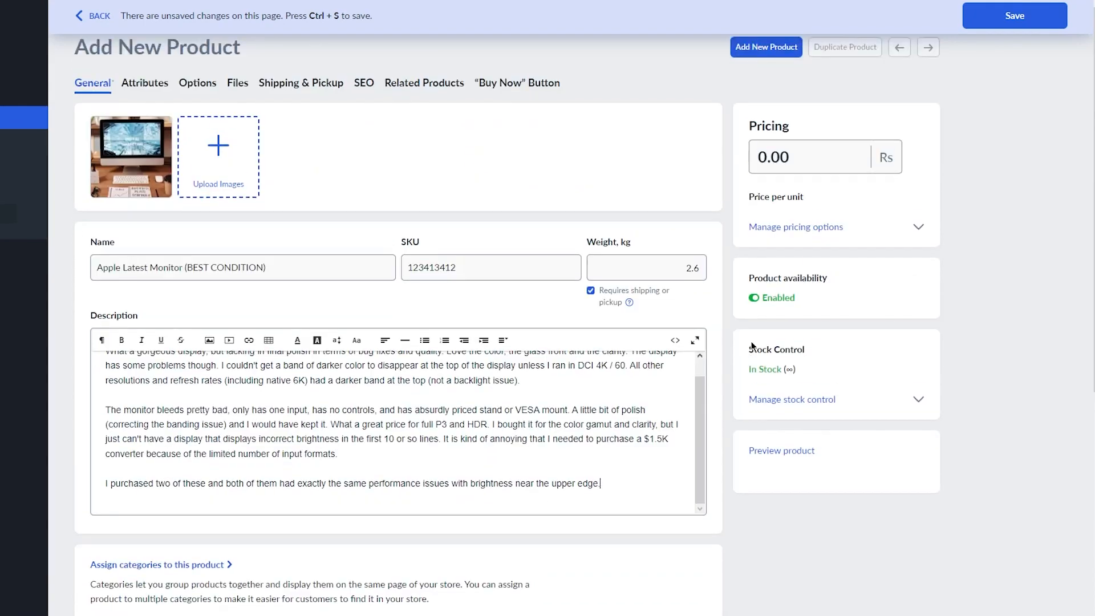
{"action": "left_click", "coordinate": [800, 149]}
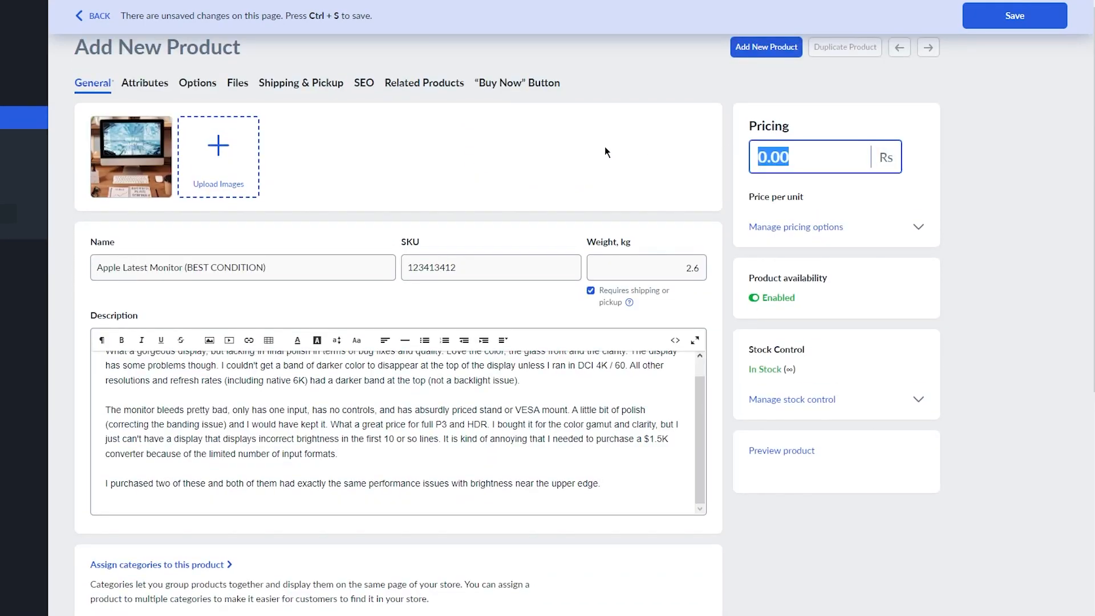
{"action": "type", "text": "100000"}
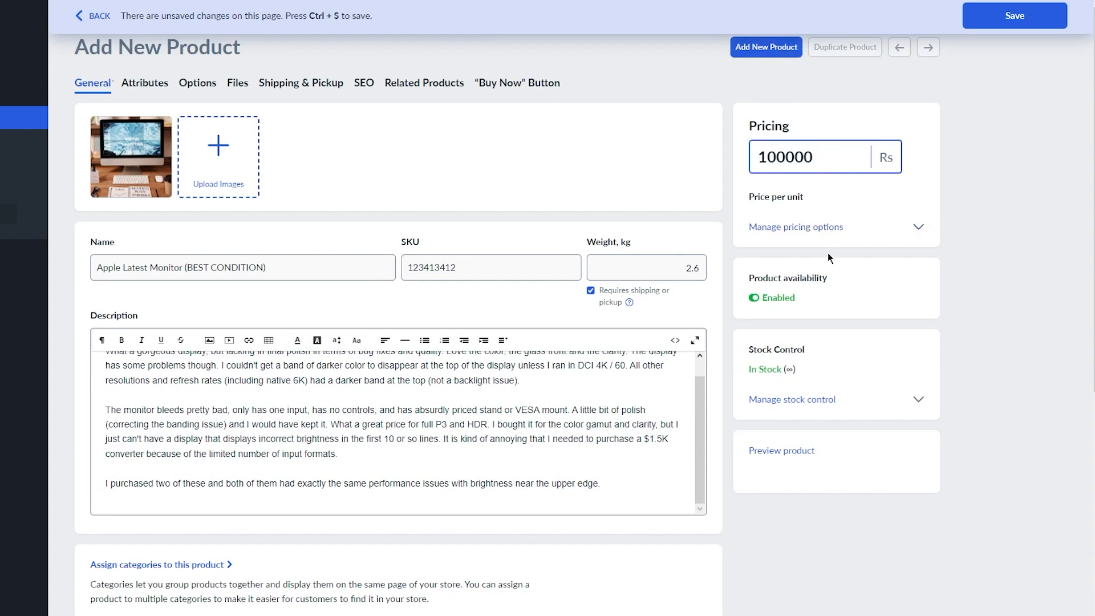
Set the product attributes to Brand 'Apple' and UPC 'asdas'.
{"action": "left_click", "coordinate": [142, 83]}
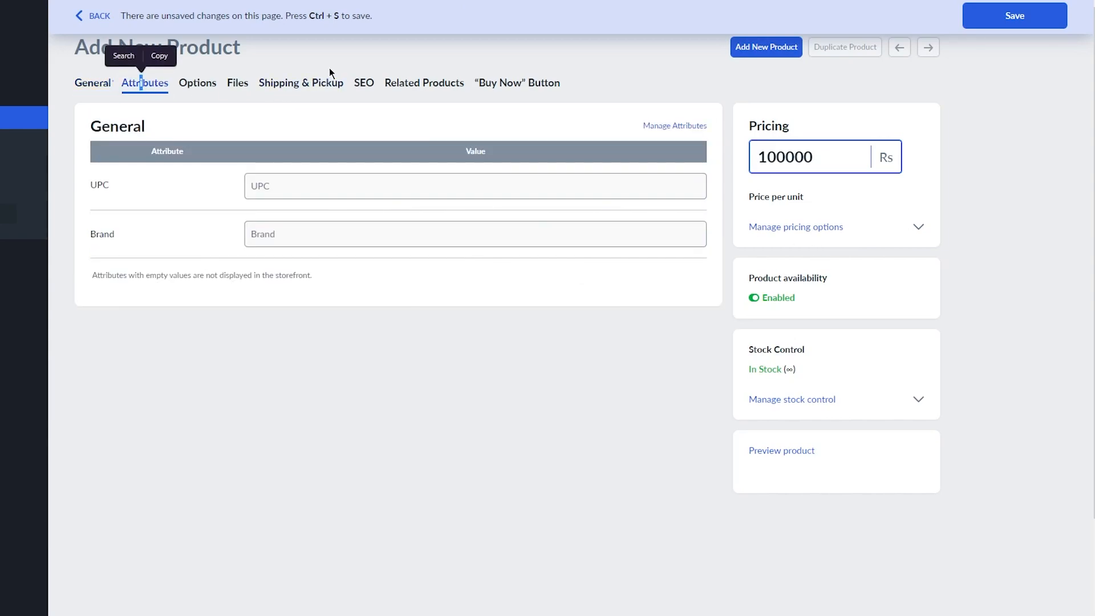
{"action": "left_click", "coordinate": [338, 182]}
{"action": "left_click", "coordinate": [319, 225]}
{"action": "type", "text": "A"}
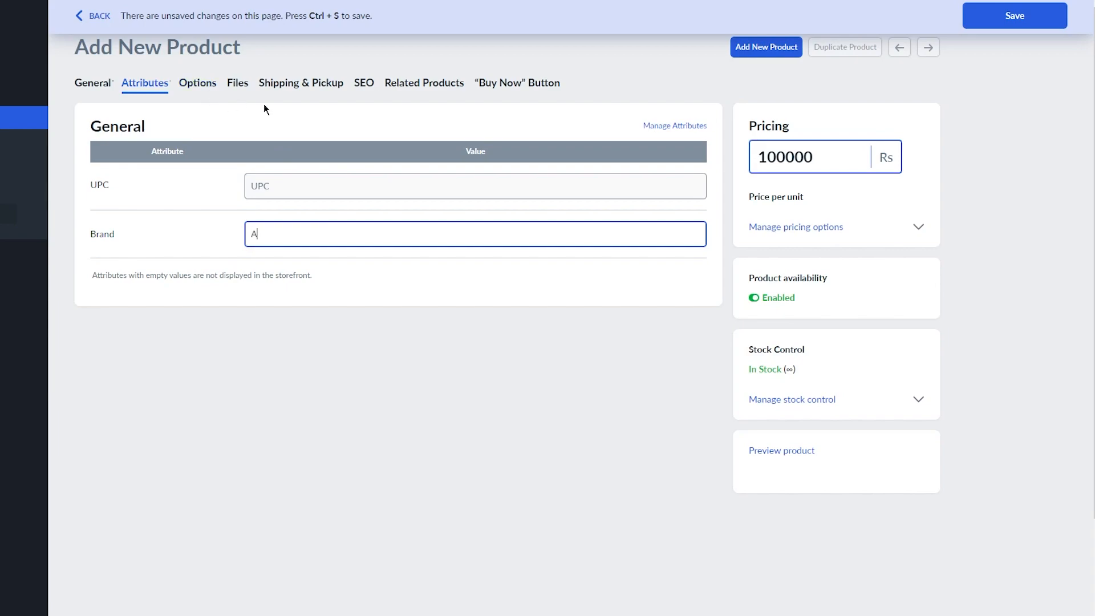
{"action": "type", "text": "pple"}
{"action": "left_click", "coordinate": [342, 194]}
{"action": "type", "text": "asdas"}
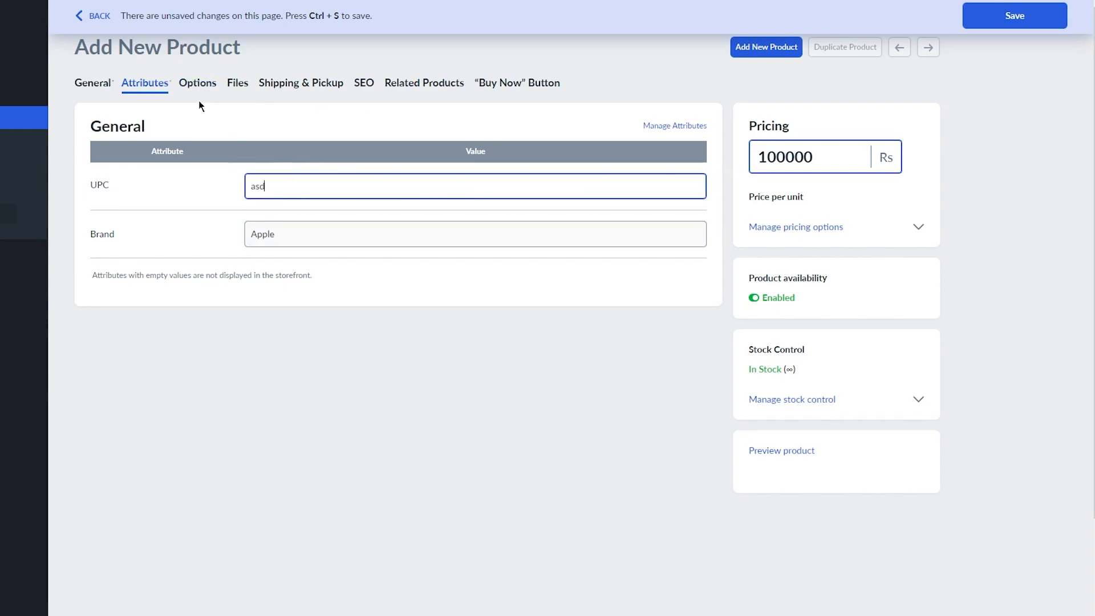
Look through the Options and Files sections, ending on the Shipping & Pickup settings.
{"action": "left_click", "coordinate": [187, 83]}
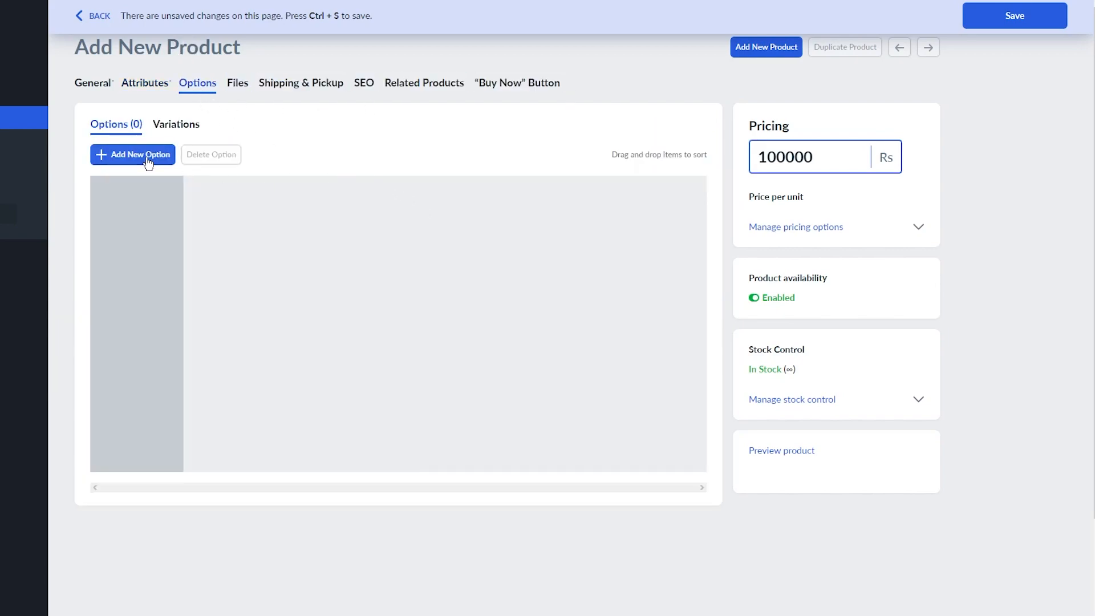
{"action": "left_click", "coordinate": [231, 84]}
{"action": "left_click", "coordinate": [300, 84]}
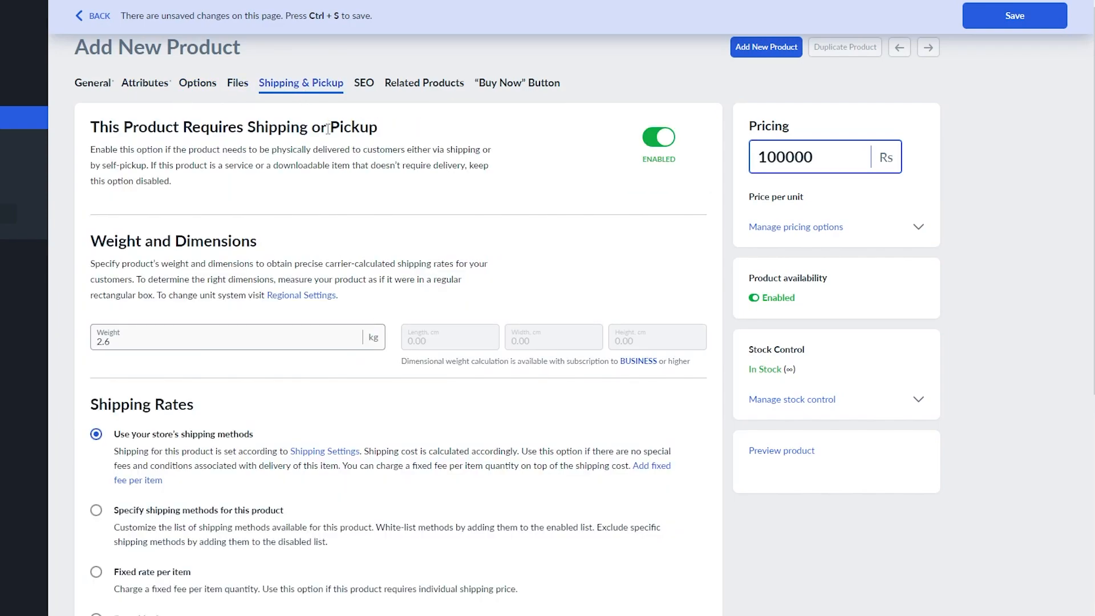
{"action": "scroll", "coordinate": [396, 247], "scroll_direction": "down", "scroll_amount": 7}
{"action": "scroll", "coordinate": [393, 247], "scroll_direction": "up", "scroll_amount": 6}
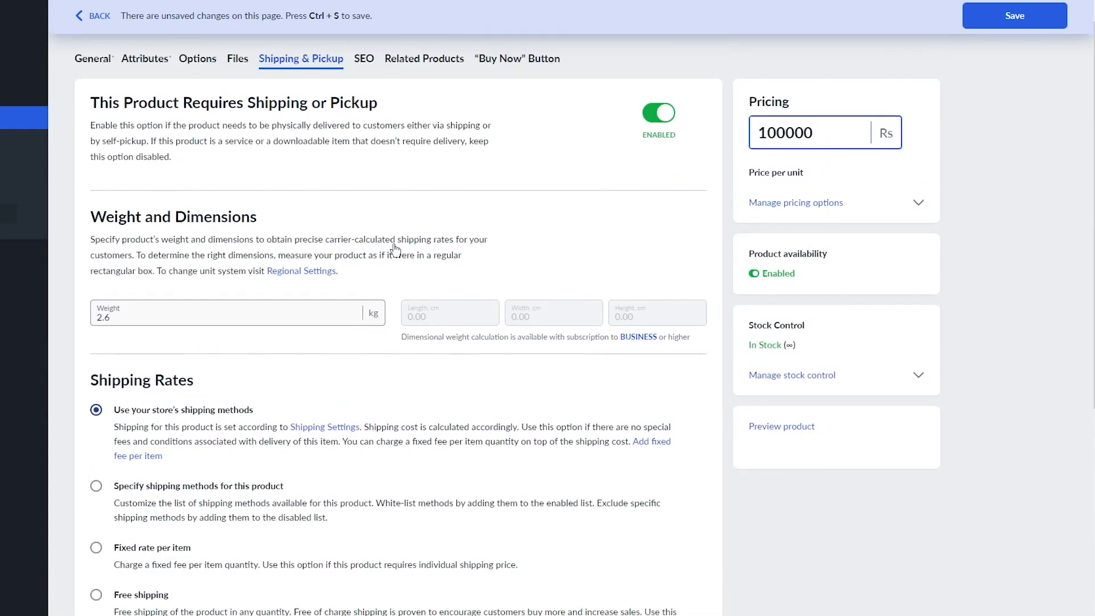
{"action": "scroll", "coordinate": [261, 340], "scroll_direction": "down", "scroll_amount": 6}
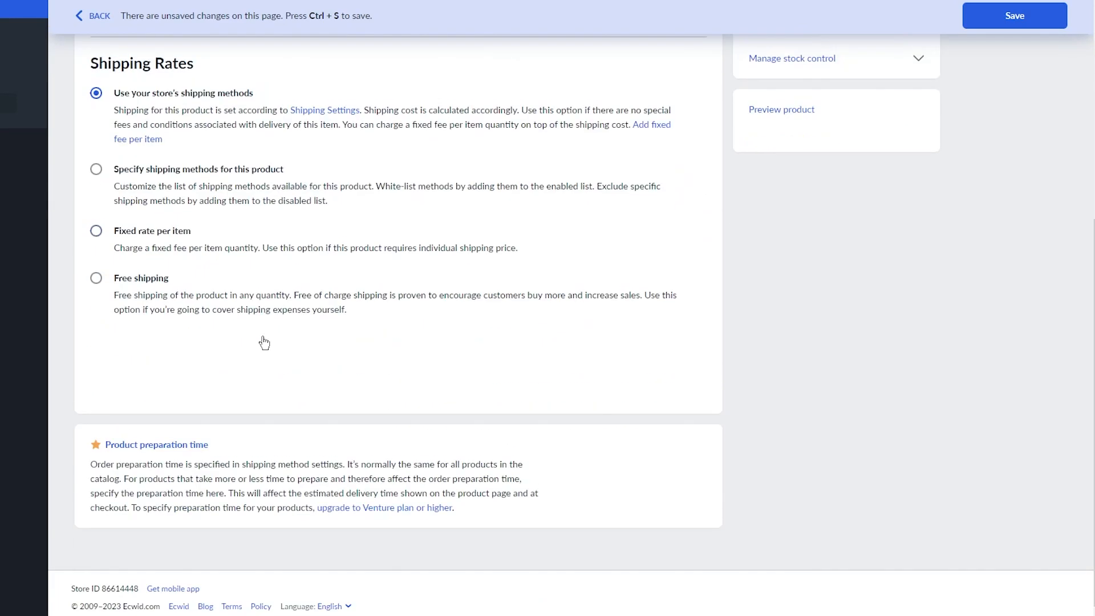
{"action": "scroll", "coordinate": [301, 208], "scroll_direction": "up", "scroll_amount": 7}
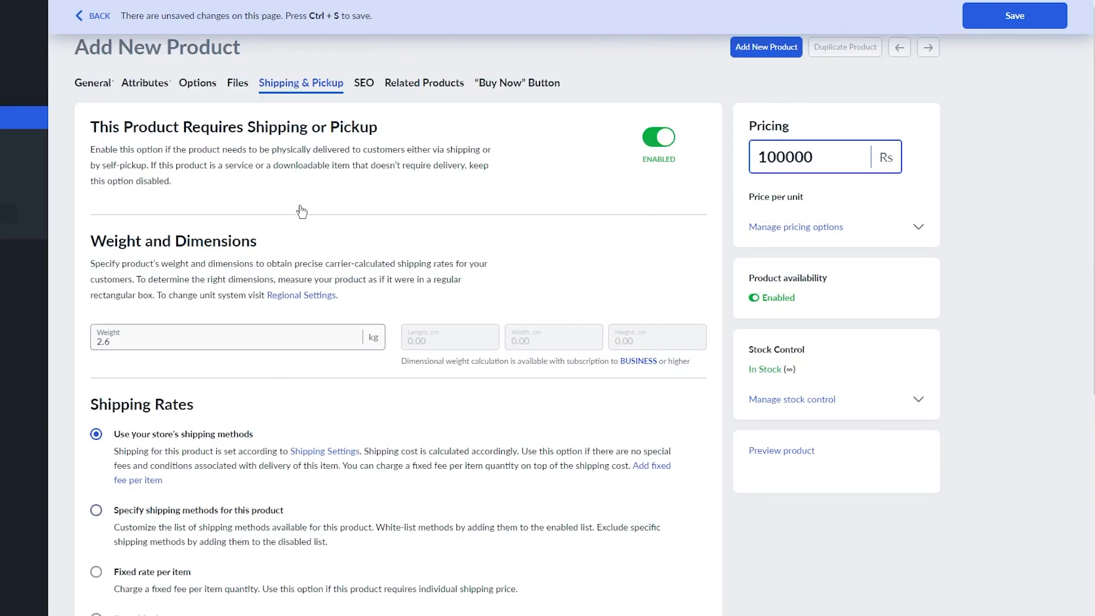
Browse the SEO and Related Products sections, finishing on the 'Buy Now' Button embed options.
{"action": "left_click", "coordinate": [365, 84]}
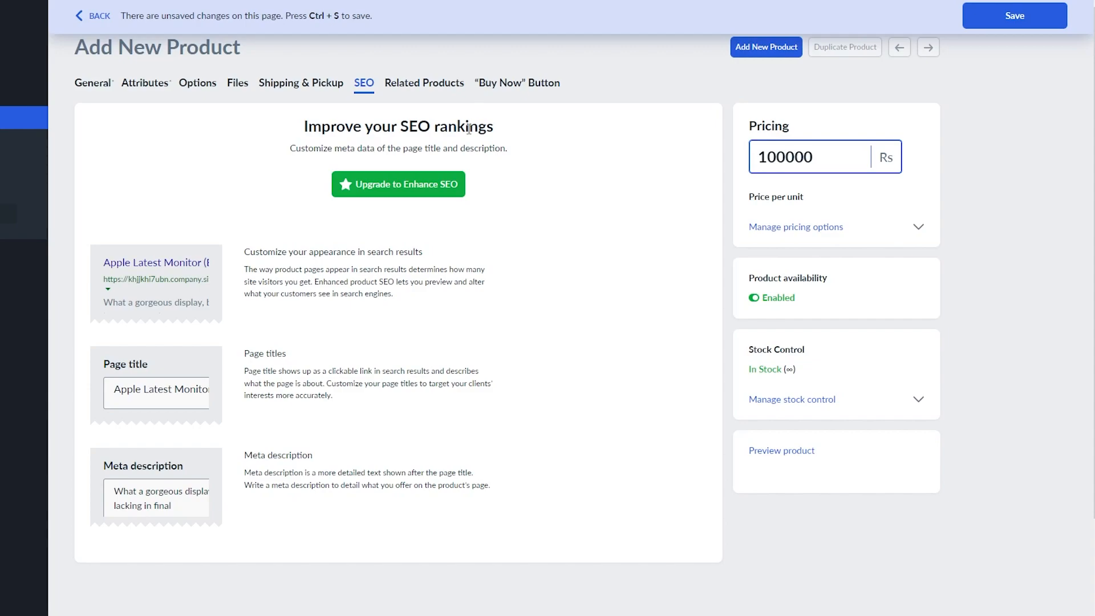
{"action": "left_click", "coordinate": [429, 97]}
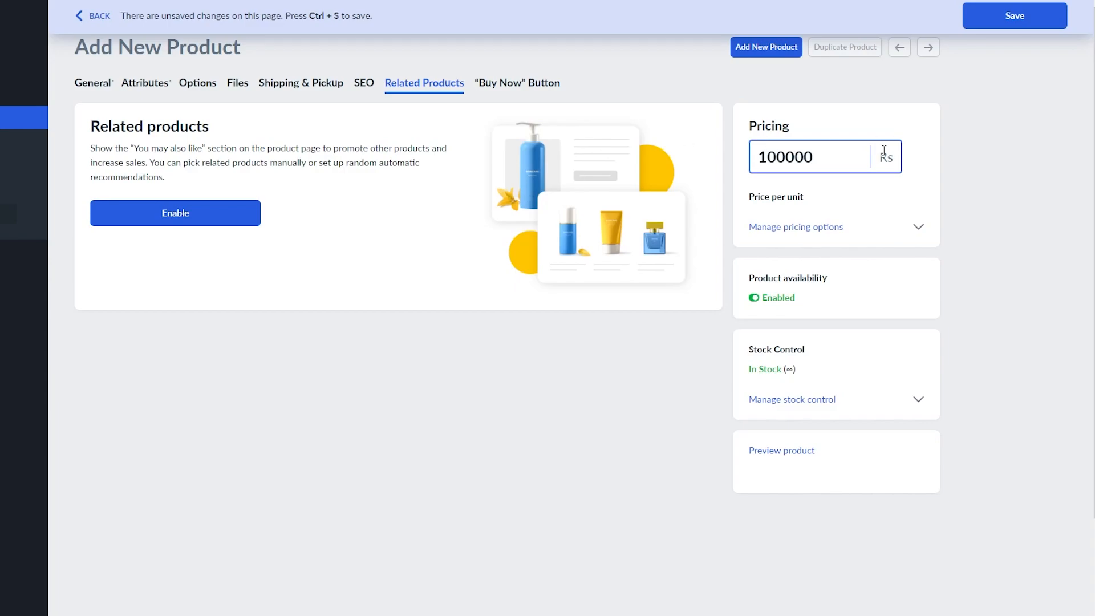
{"action": "left_click", "coordinate": [540, 85]}
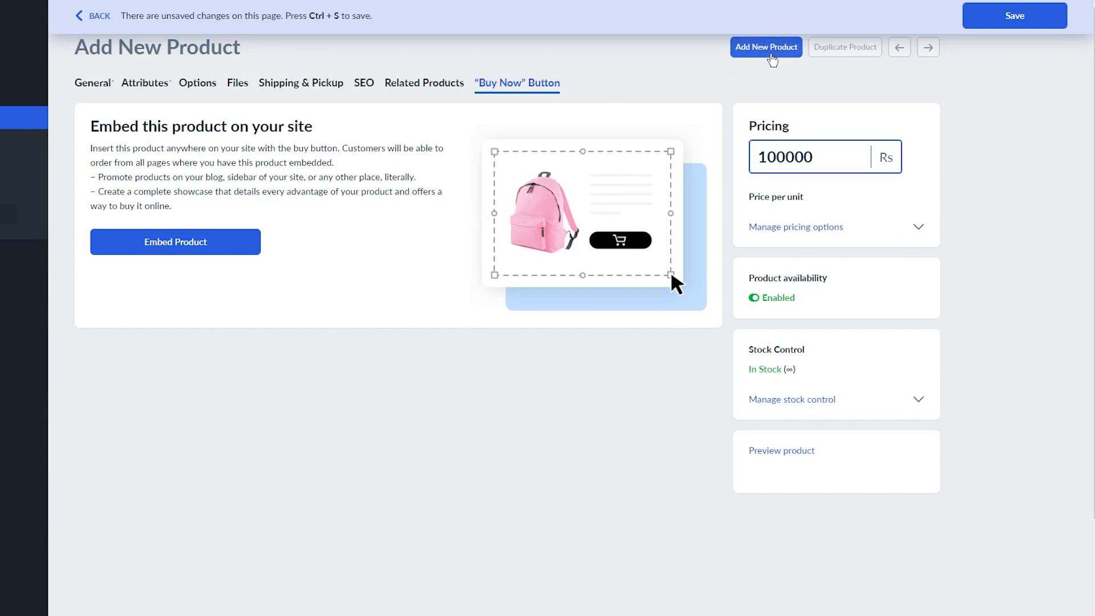
Save the Apple Latest Monitor (BEST CONDITION) product, then go to Catalog > Categories.
{"action": "left_click", "coordinate": [771, 59]}
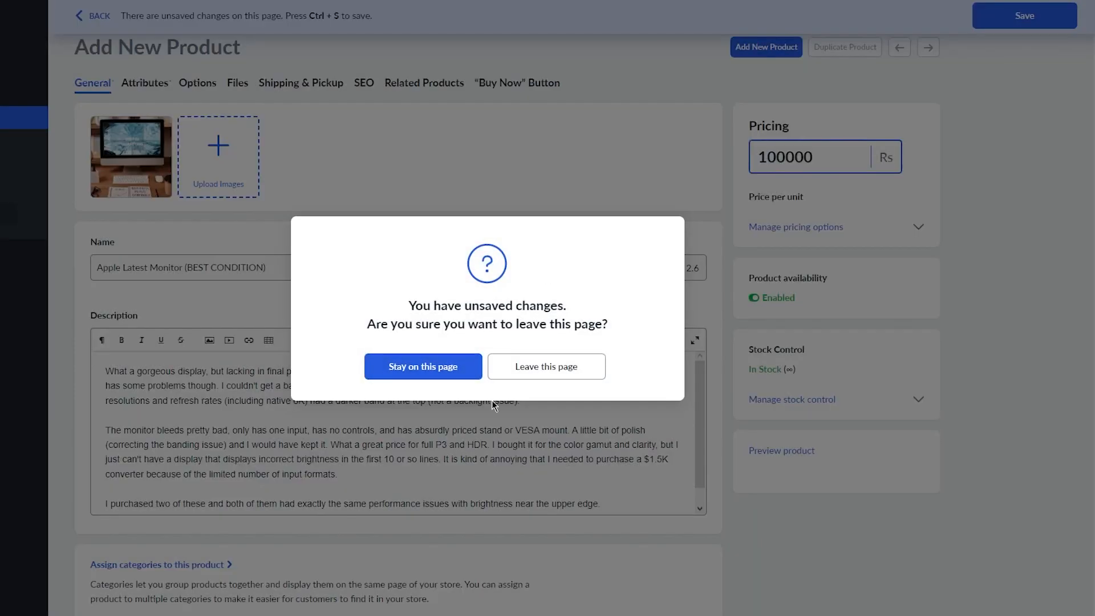
{"action": "left_click", "coordinate": [642, 161]}
{"action": "left_click", "coordinate": [1023, 25]}
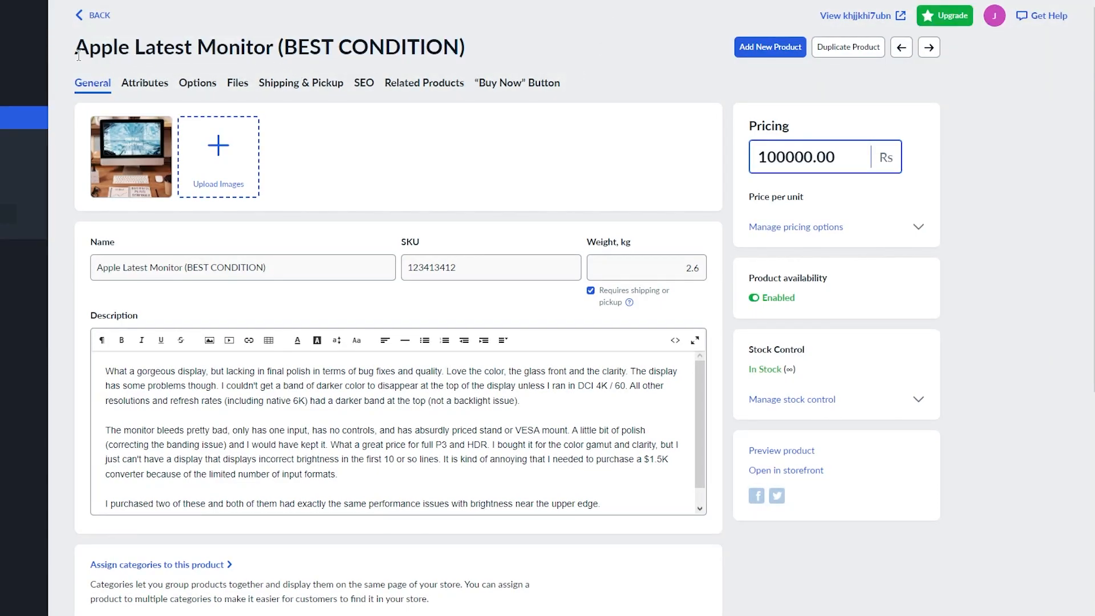
{"action": "left_click", "coordinate": [11, 164]}
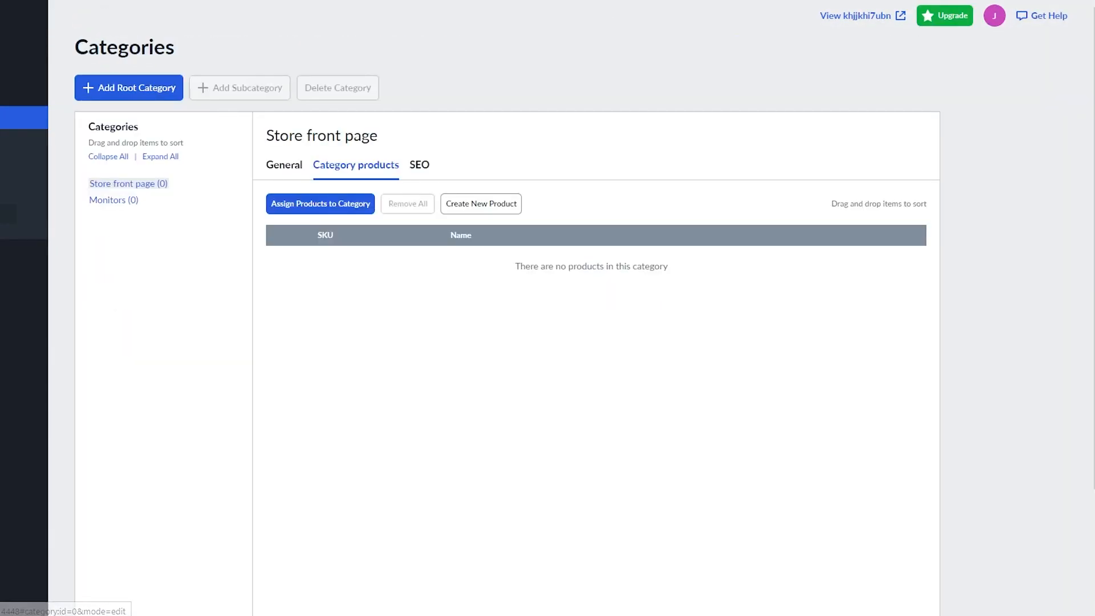
Assign all 10 products to Store front page, then reorder the Apple Latest Monitor within it.
{"action": "left_click", "coordinate": [334, 208]}
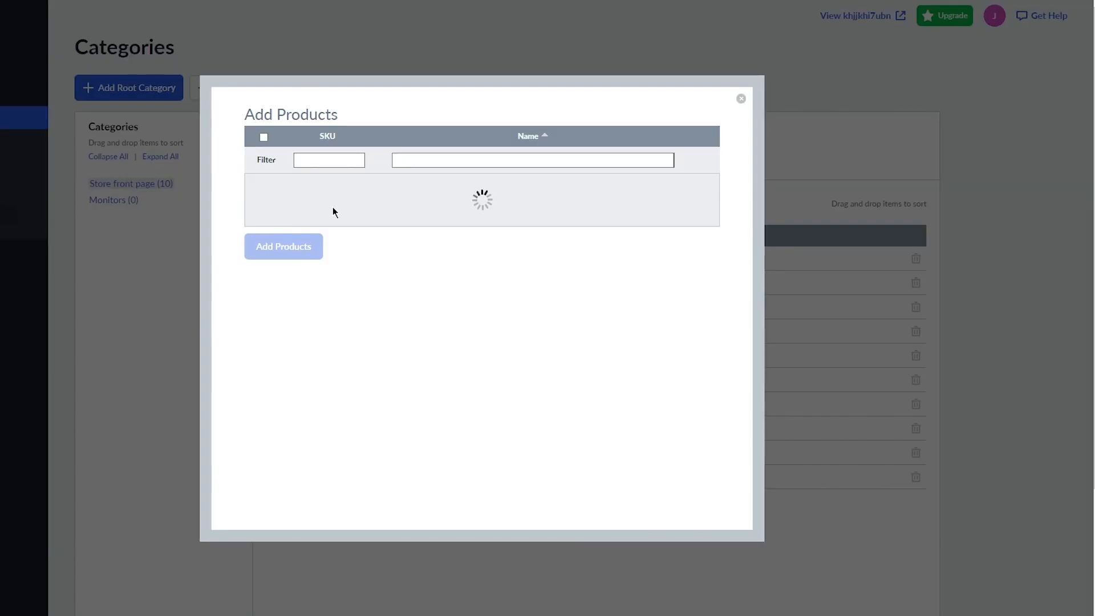
{"action": "left_click", "coordinate": [313, 162]}
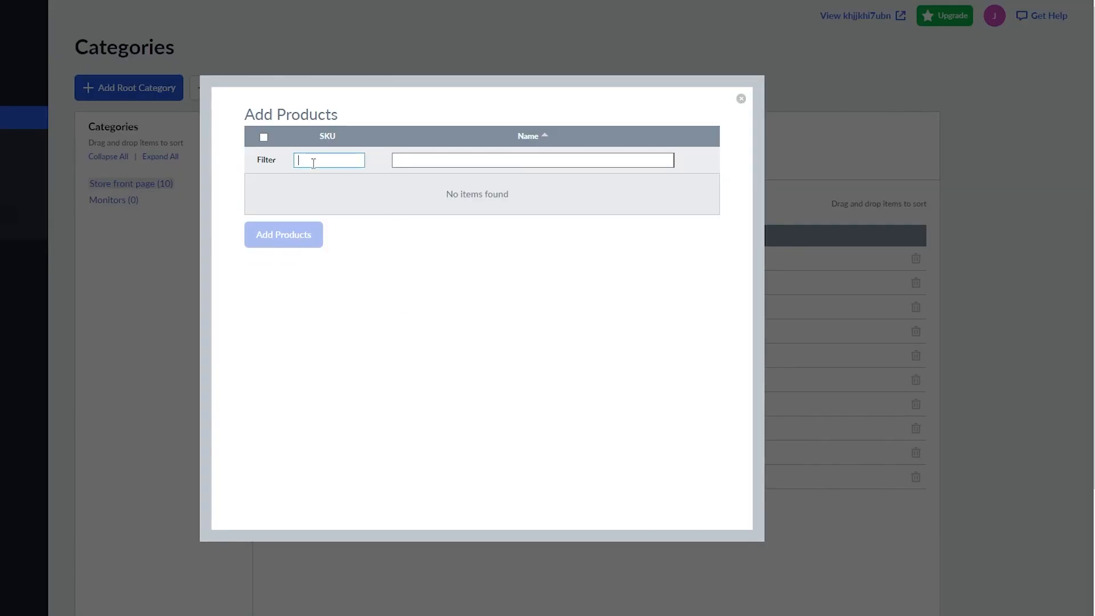
{"action": "left_click_drag", "start_coordinate": [501, 194], "coordinate": [499, 159]}
{"action": "left_click", "coordinate": [498, 159]}
{"action": "left_click", "coordinate": [460, 158]}
{"action": "type", "text": "Apple Monitor"}
{"action": "left_click", "coordinate": [486, 183]}
{"action": "left_click", "coordinate": [318, 162]}
{"action": "type", "text": "12124123"}
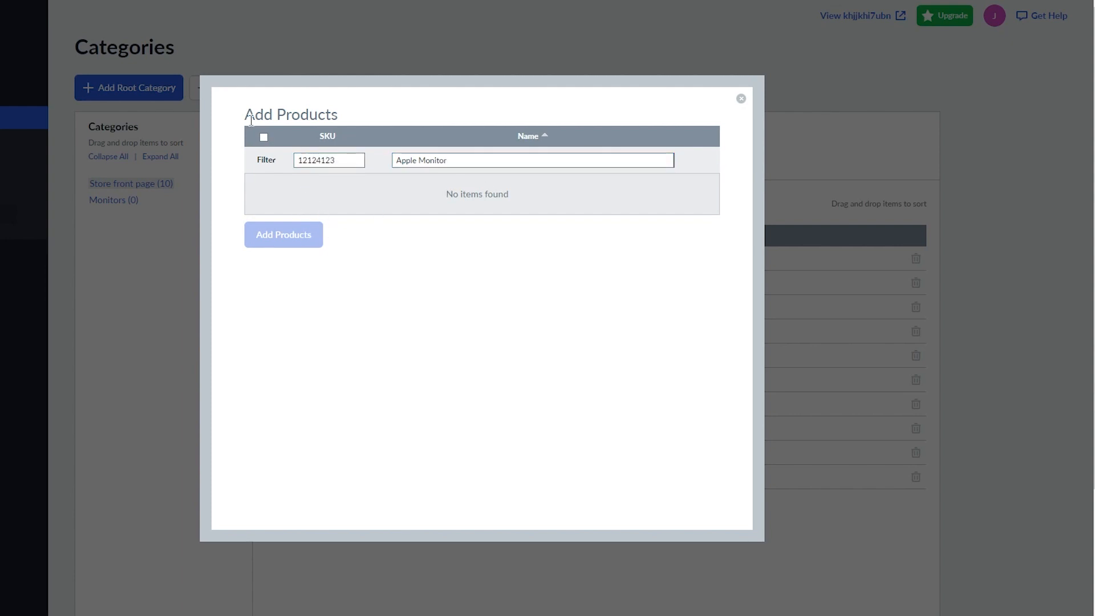
{"action": "left_click", "coordinate": [264, 137]}
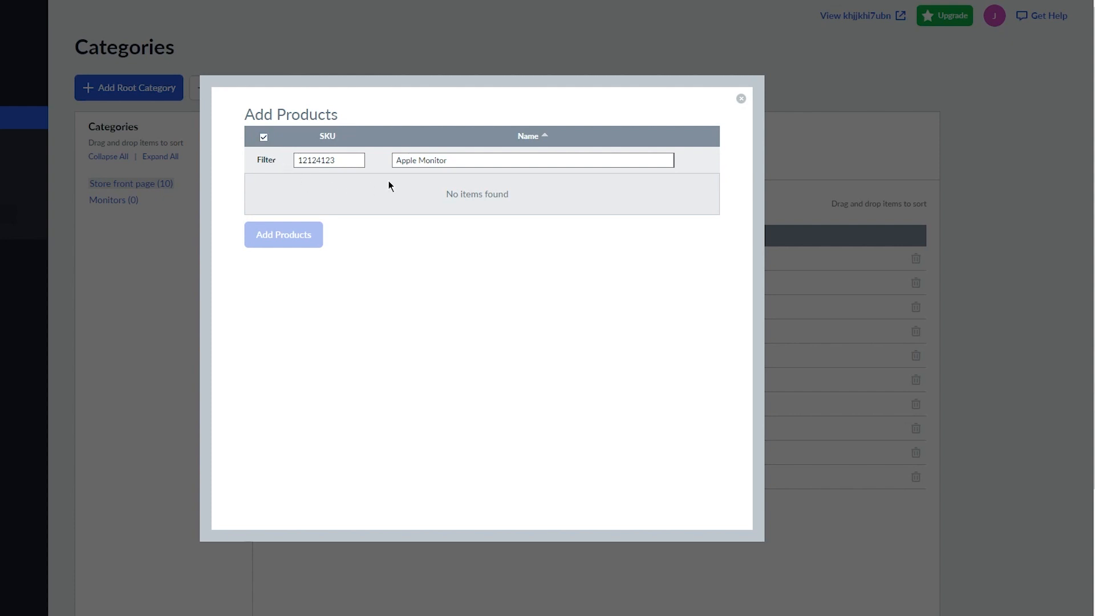
{"action": "left_click", "coordinate": [740, 99]}
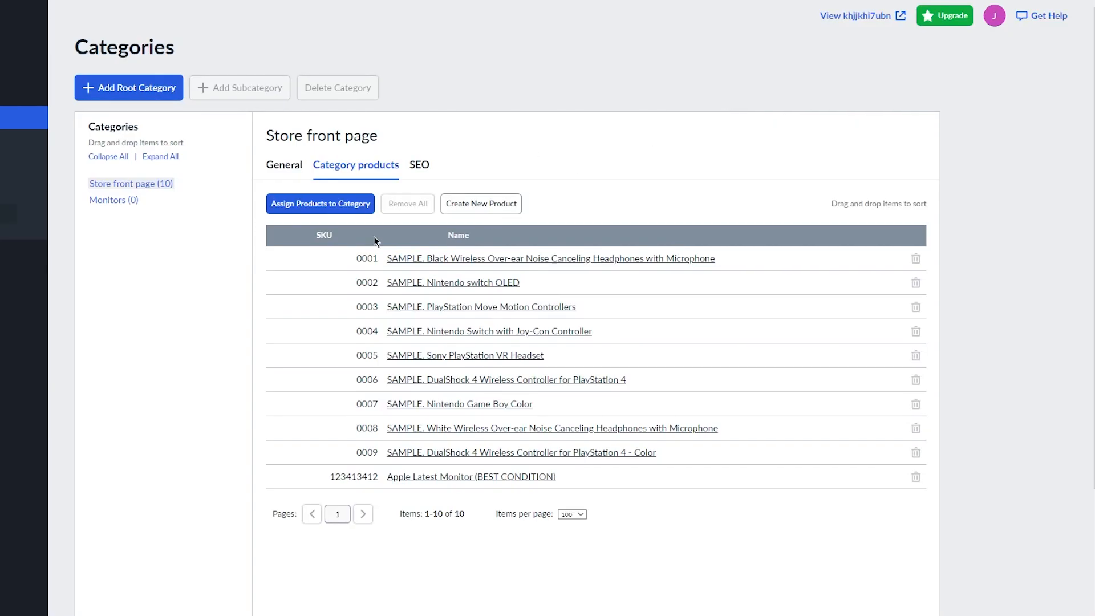
{"action": "left_click_drag", "start_coordinate": [520, 484], "coordinate": [451, 485]}
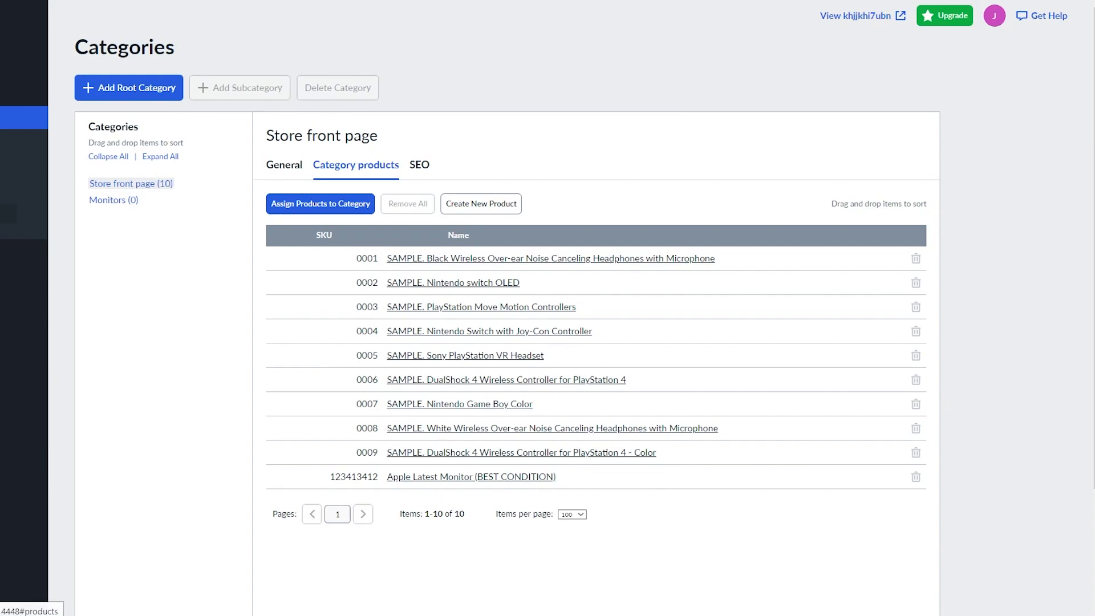
Scroll through Catalog > Products, then open the Design settings page.
{"action": "left_click", "coordinate": [13, 178]}
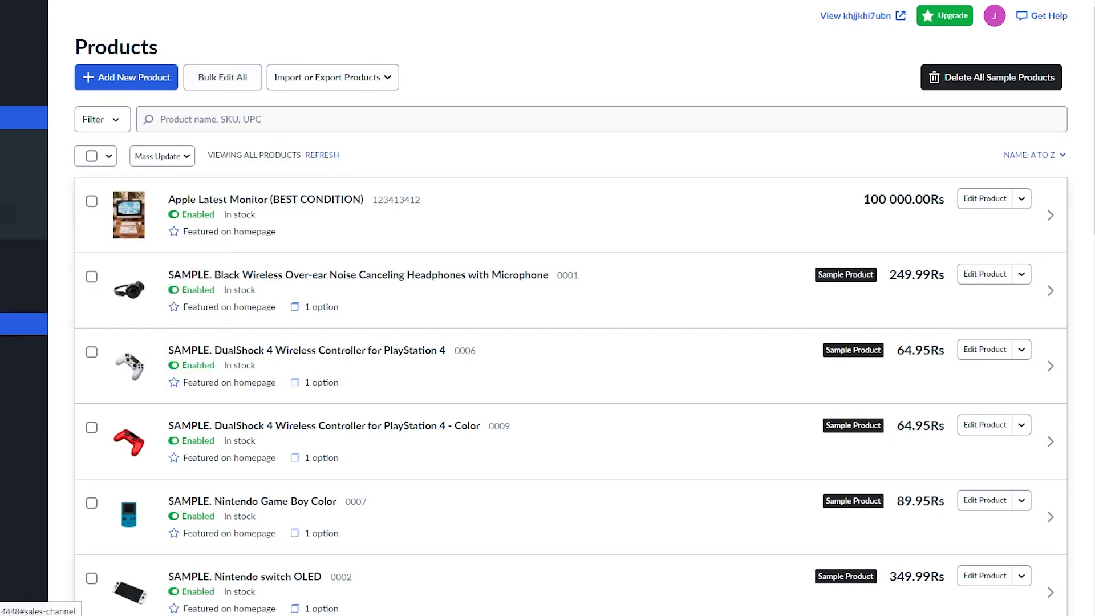
{"action": "scroll", "coordinate": [547, 309], "scroll_direction": "down", "scroll_amount": 6}
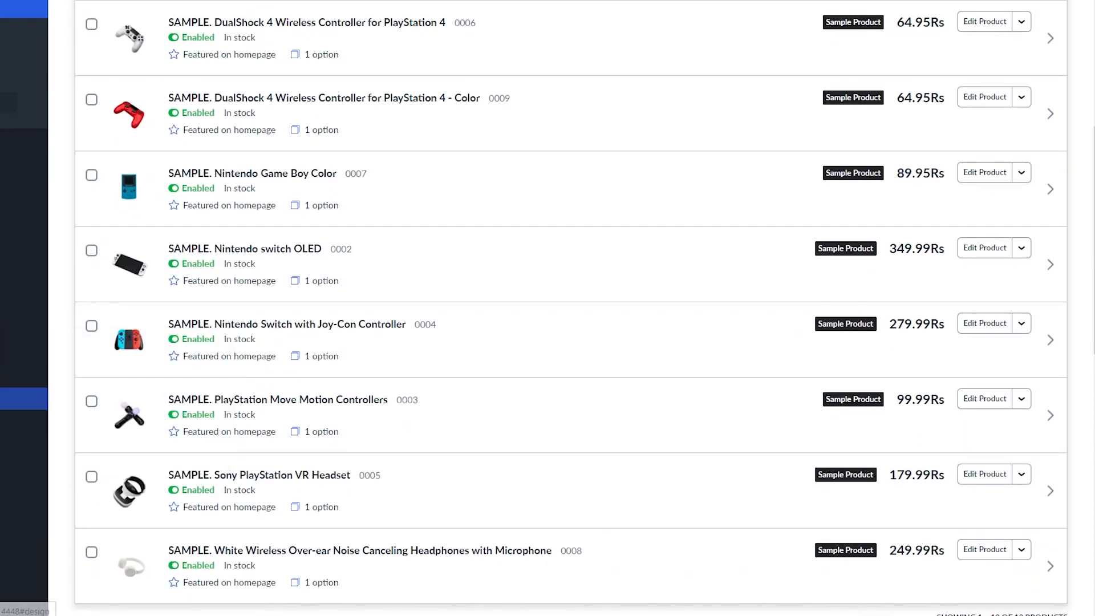
{"action": "left_click", "coordinate": [24, 399]}
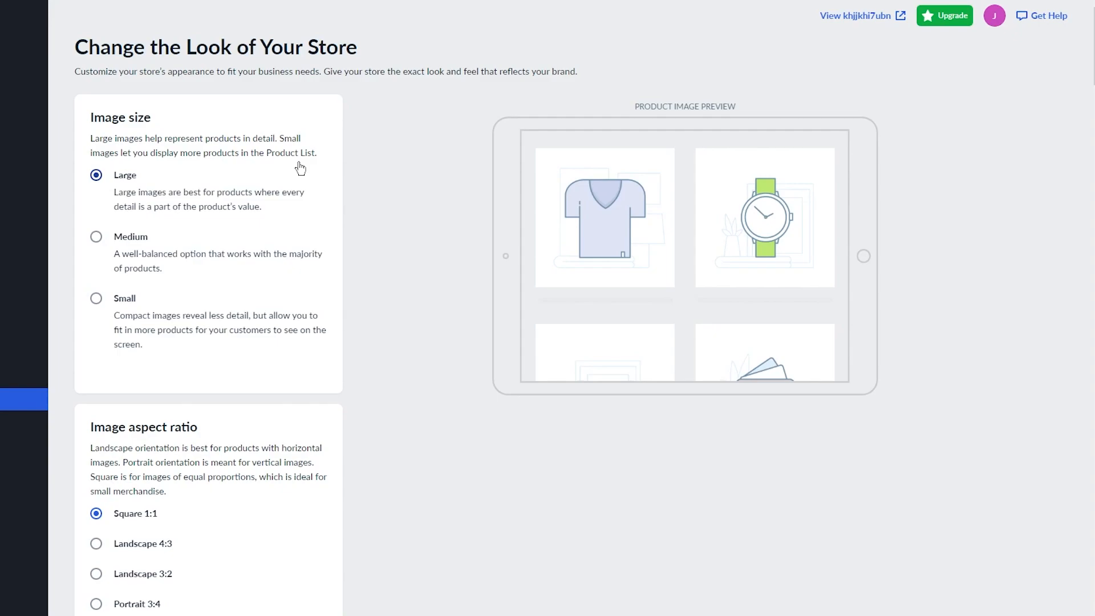
Try the product card alignments, settling on Justify content with names left, prices right.
{"action": "scroll", "coordinate": [301, 169], "scroll_direction": "down", "scroll_amount": 5}
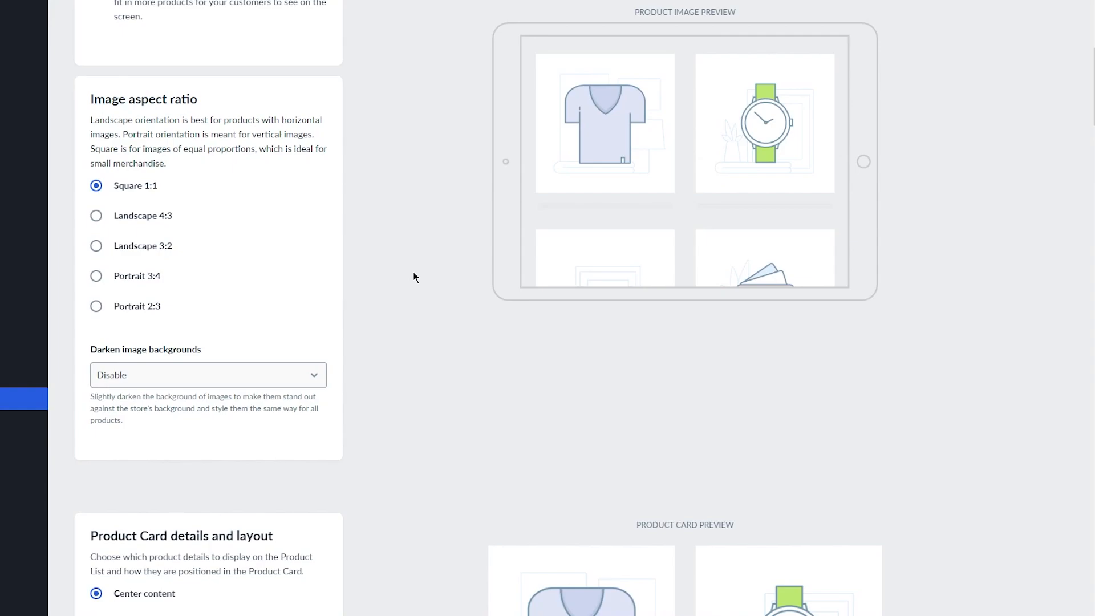
{"action": "scroll", "coordinate": [228, 183], "scroll_direction": "up", "scroll_amount": 5}
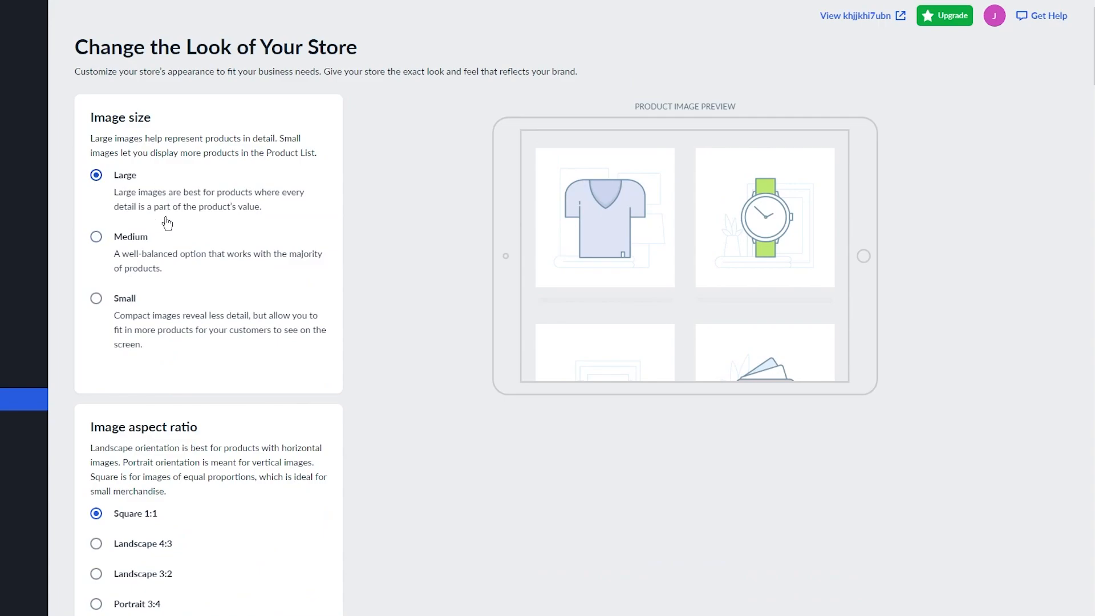
{"action": "scroll", "coordinate": [167, 215], "scroll_direction": "down", "scroll_amount": 8}
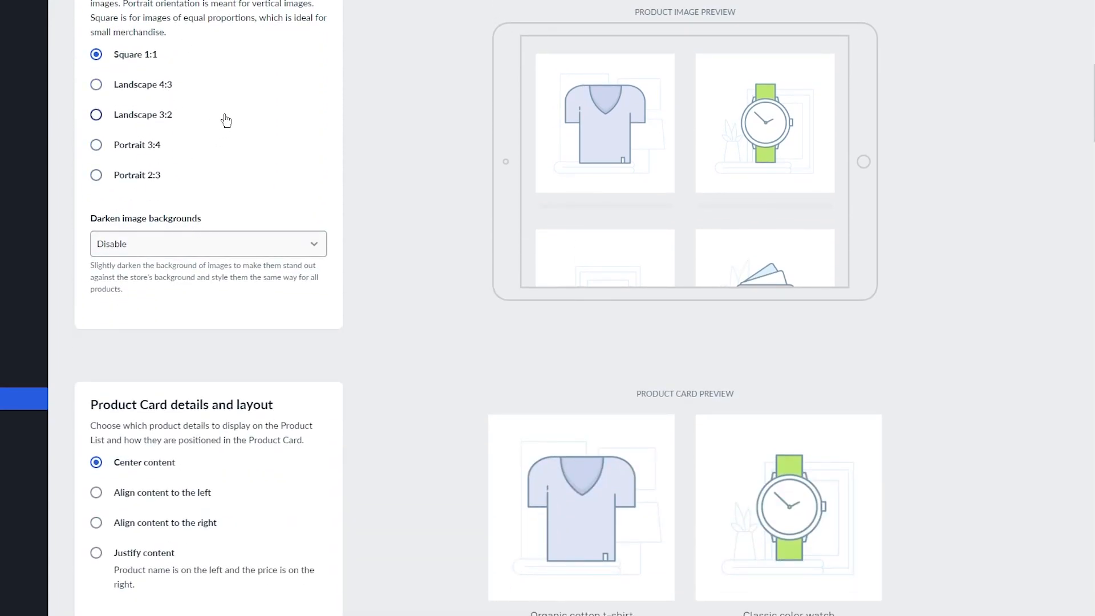
{"action": "scroll", "coordinate": [220, 143], "scroll_direction": "down", "scroll_amount": 1}
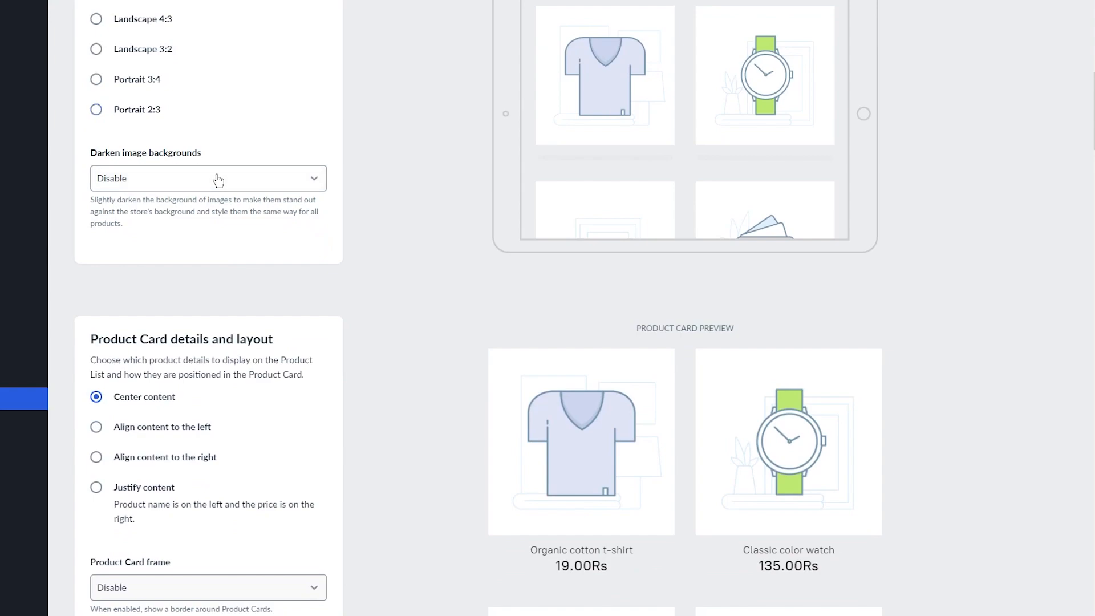
{"action": "scroll", "coordinate": [218, 181], "scroll_direction": "down", "scroll_amount": 4}
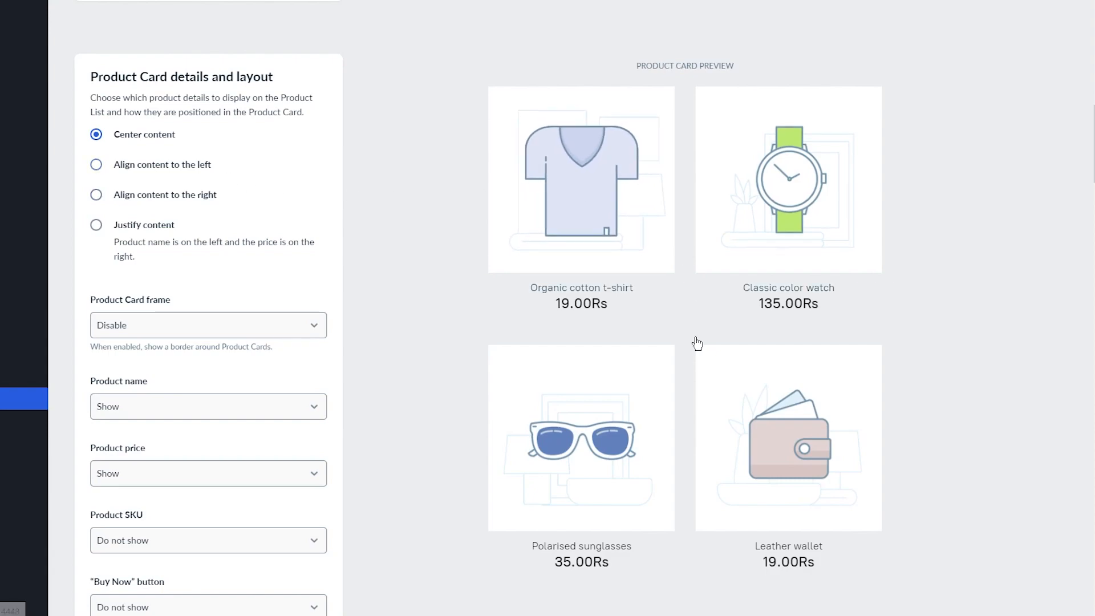
{"action": "left_click", "coordinate": [127, 174]}
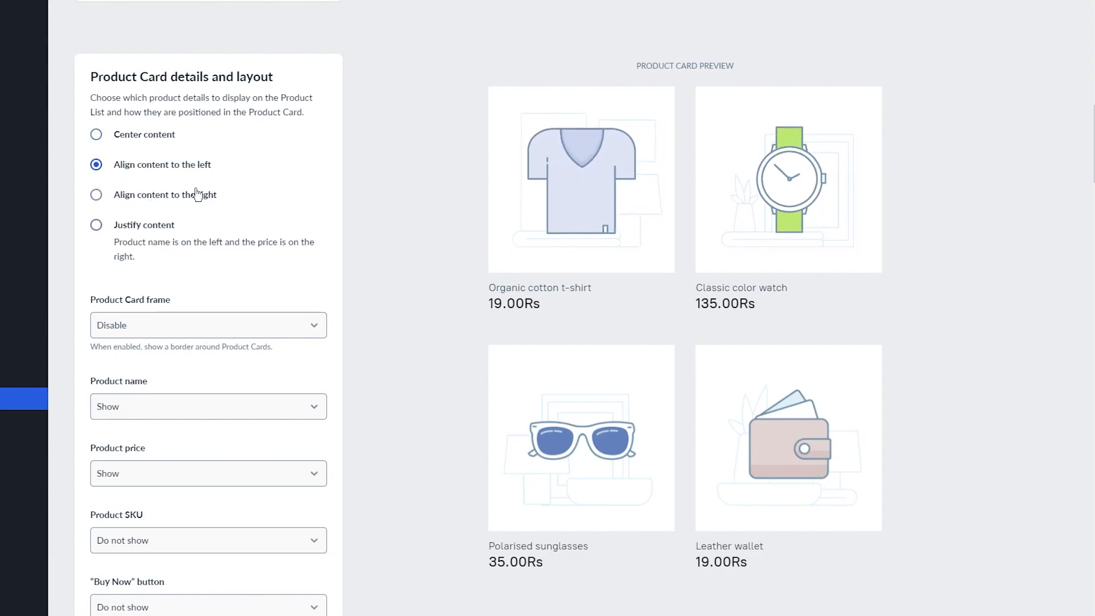
{"action": "left_click", "coordinate": [160, 144]}
{"action": "left_click", "coordinate": [161, 220]}
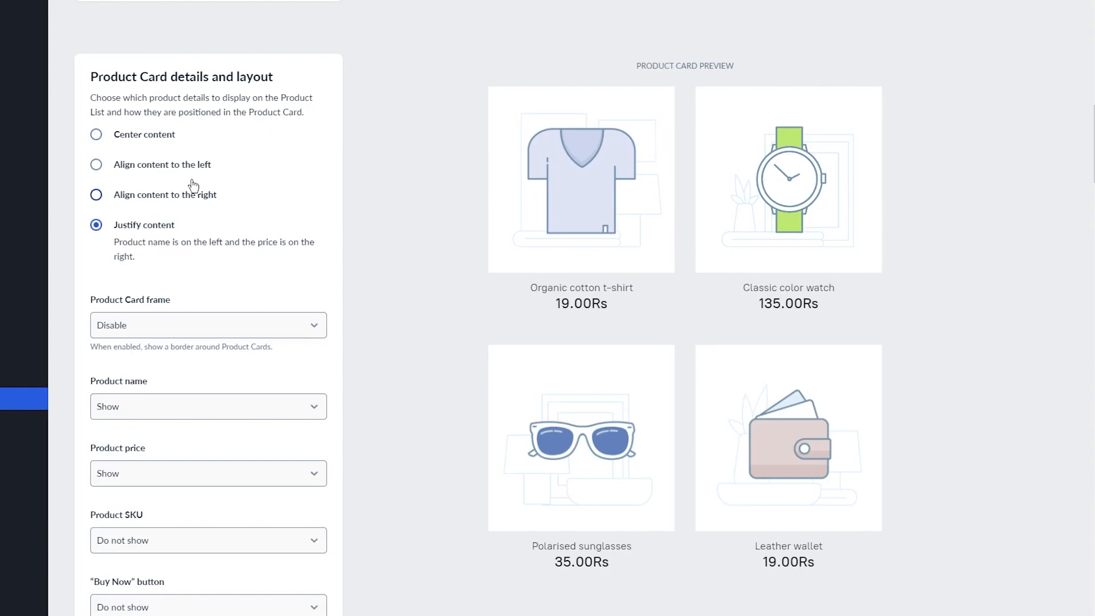
{"action": "left_click", "coordinate": [165, 164]}
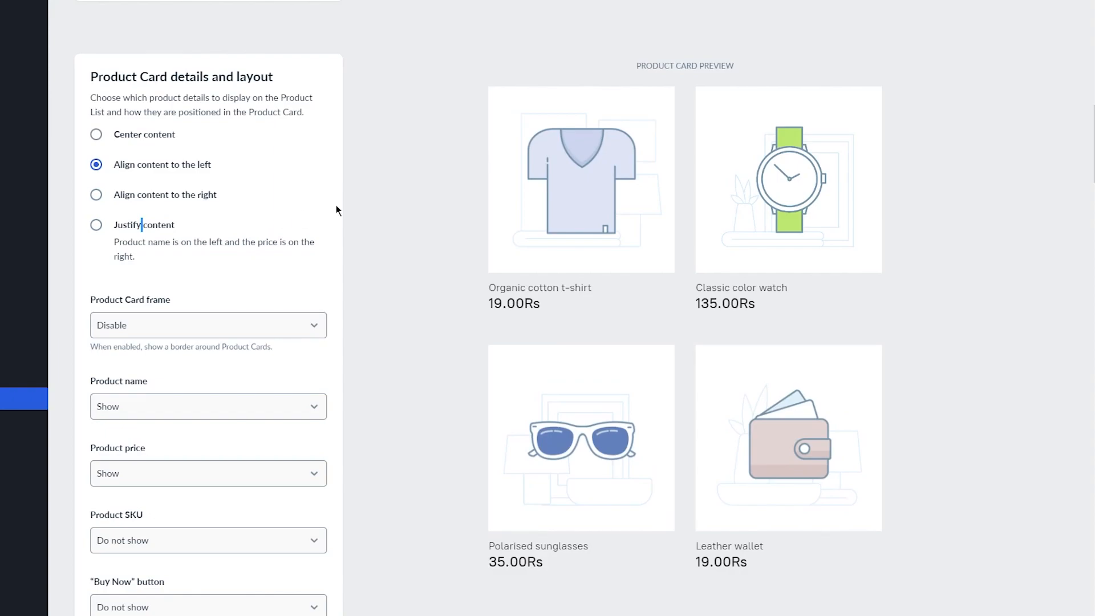
{"action": "left_click", "coordinate": [176, 228]}
Enable the product card frame and set image size to Small.
{"action": "scroll", "coordinate": [323, 180], "scroll_direction": "down", "scroll_amount": 3}
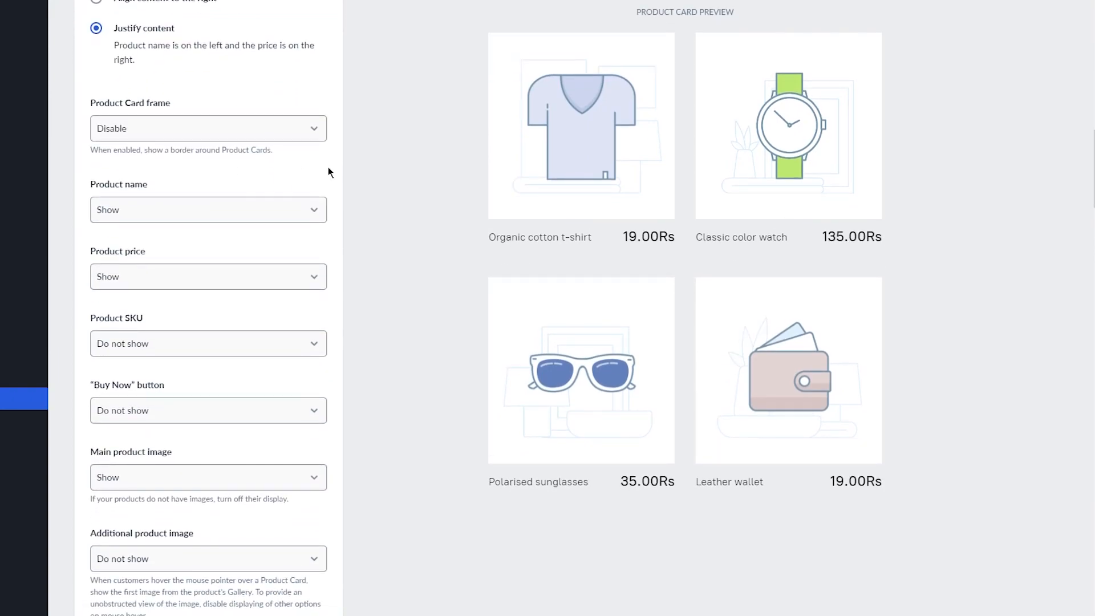
{"action": "scroll", "coordinate": [327, 167], "scroll_direction": "up", "scroll_amount": 2}
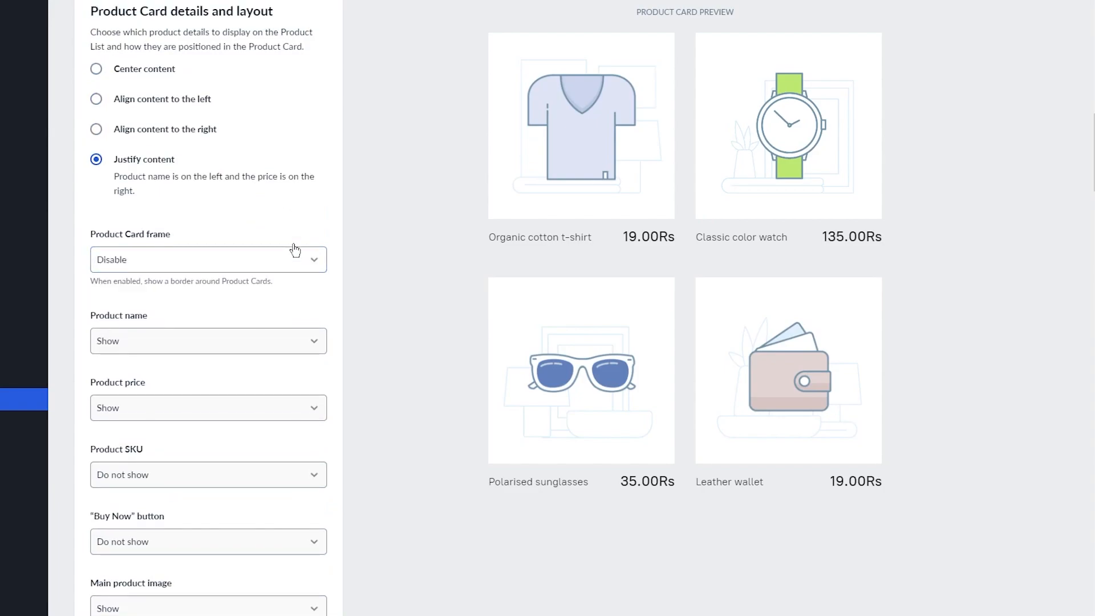
{"action": "left_click", "coordinate": [229, 266]}
{"action": "left_click", "coordinate": [231, 278]}
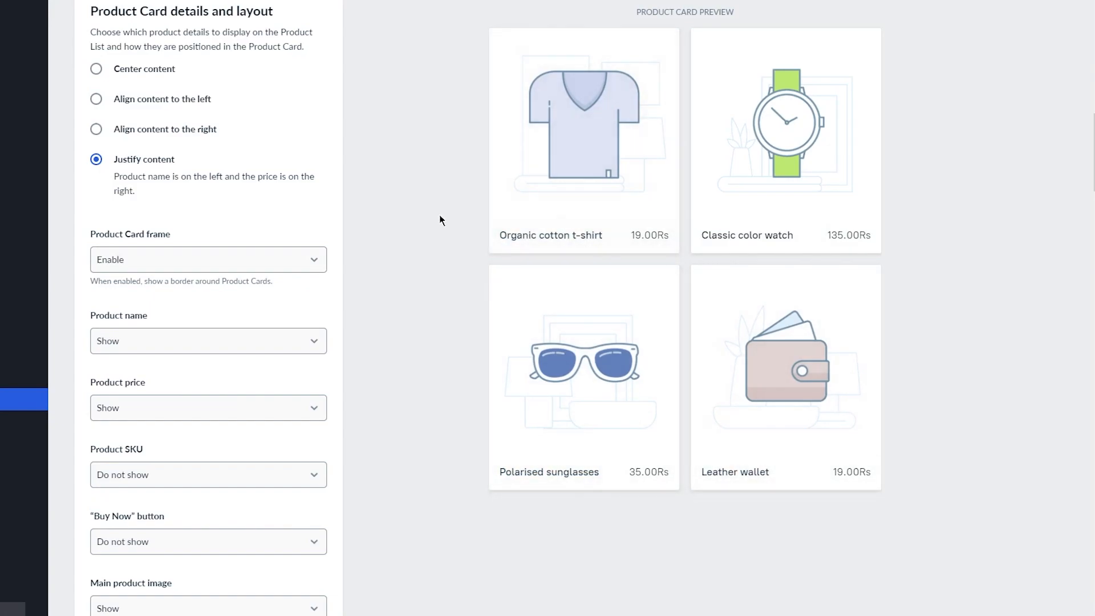
{"action": "scroll", "coordinate": [432, 211], "scroll_direction": "up", "scroll_amount": 14}
{"action": "left_click", "coordinate": [96, 237]}
{"action": "left_click", "coordinate": [97, 298]}
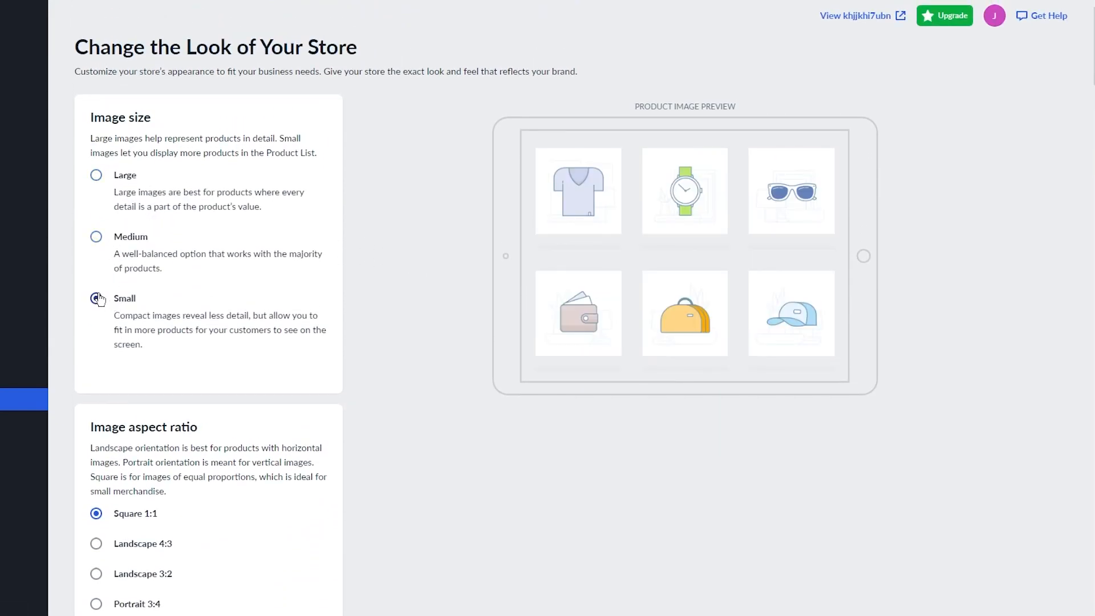
Set image size to Medium and keep the Square 1:1 aspect ratio after trying Landscape 4:3.
{"action": "left_click", "coordinate": [96, 237]}
{"action": "scroll", "coordinate": [214, 291], "scroll_direction": "down", "scroll_amount": 3}
{"action": "scroll", "coordinate": [171, 285], "scroll_direction": "down", "scroll_amount": 2}
{"action": "left_click", "coordinate": [134, 218]}
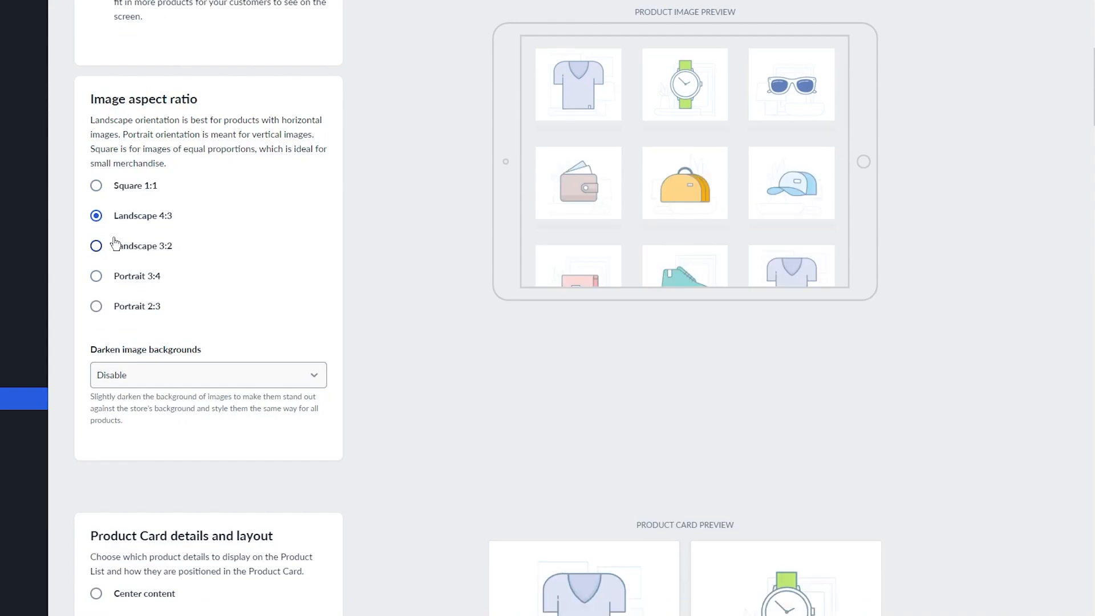
{"action": "left_click", "coordinate": [112, 192]}
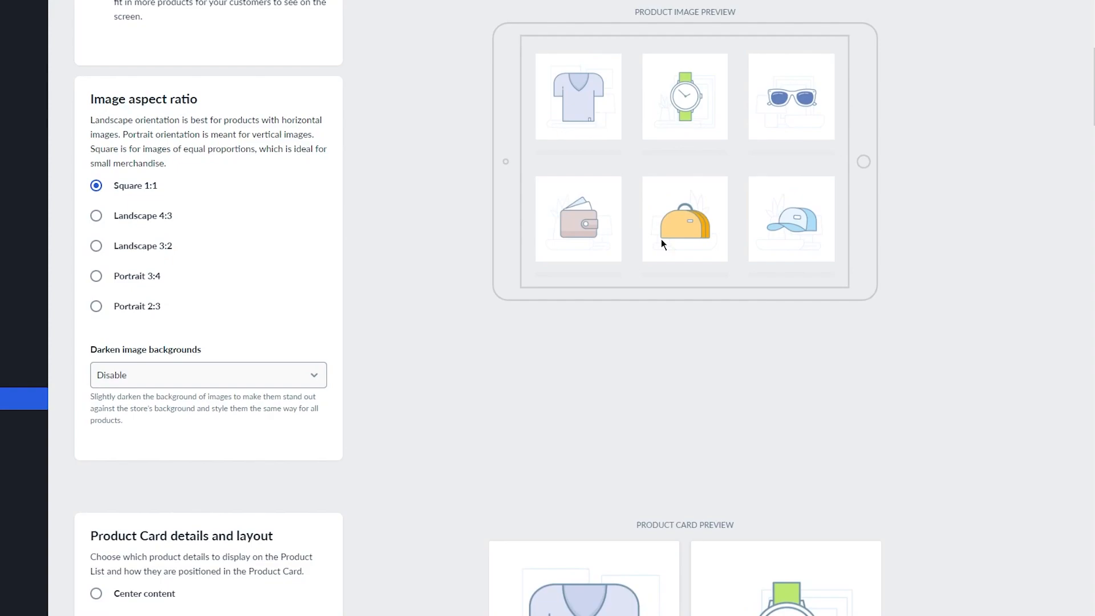
Leave name, price and SKU display unchanged and set the 'Buy Now' button to Show.
{"action": "scroll", "coordinate": [289, 154], "scroll_direction": "down", "scroll_amount": 9}
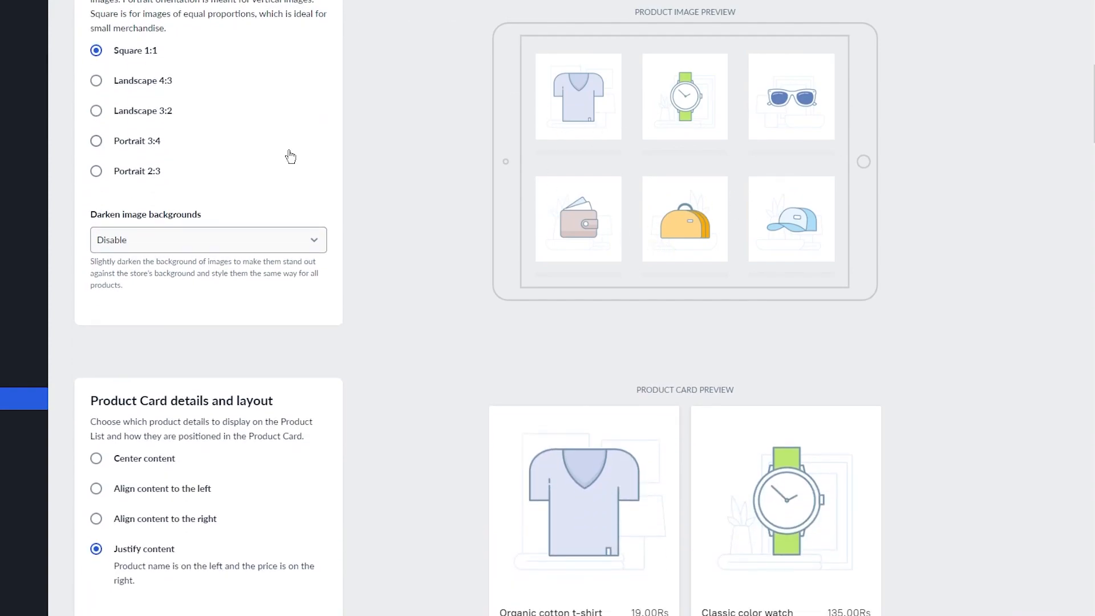
{"action": "scroll", "coordinate": [288, 159], "scroll_direction": "down", "scroll_amount": 2}
{"action": "left_click", "coordinate": [292, 218]}
{"action": "left_click", "coordinate": [294, 220]}
{"action": "scroll", "coordinate": [294, 221], "scroll_direction": "down", "scroll_amount": 1}
{"action": "left_click", "coordinate": [291, 213]}
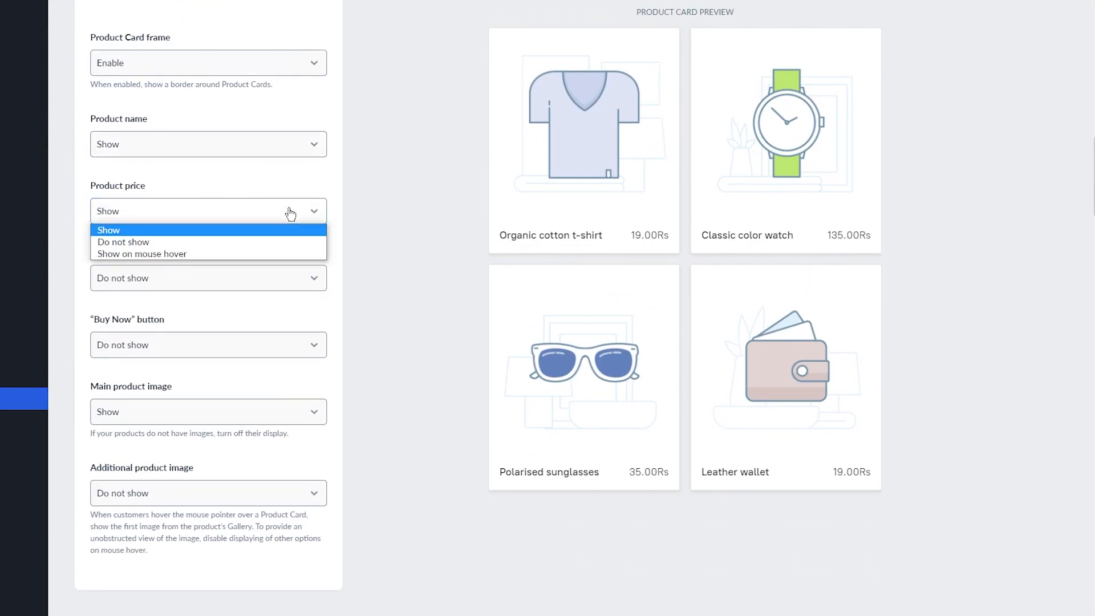
{"action": "left_click", "coordinate": [290, 213]}
{"action": "scroll", "coordinate": [291, 213], "scroll_direction": "down", "scroll_amount": 2}
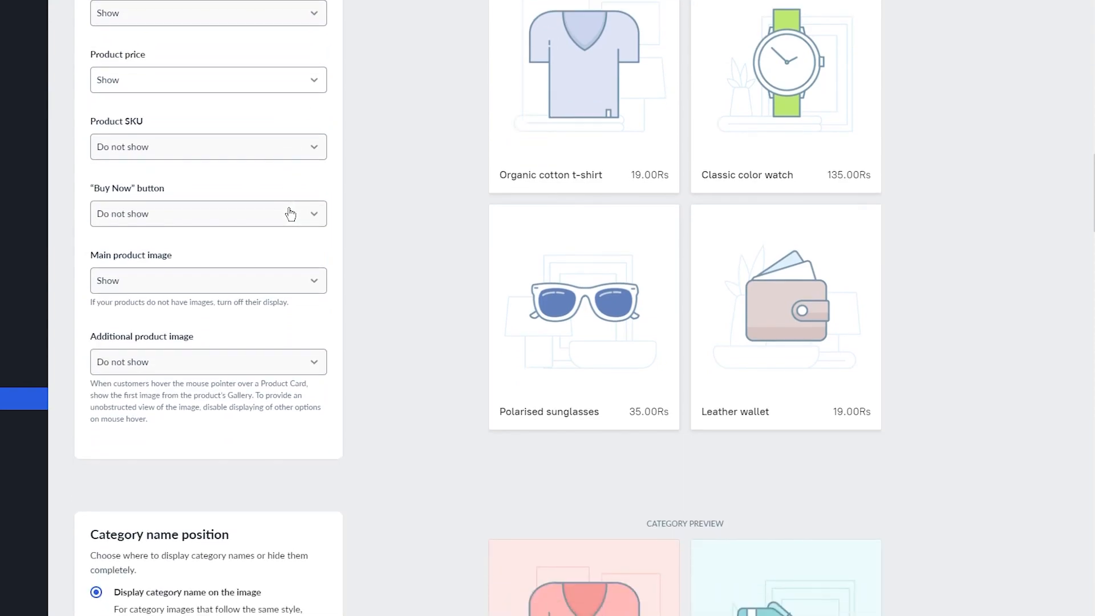
{"action": "left_click", "coordinate": [240, 158]}
{"action": "left_click", "coordinate": [240, 160]}
{"action": "left_click", "coordinate": [262, 216]}
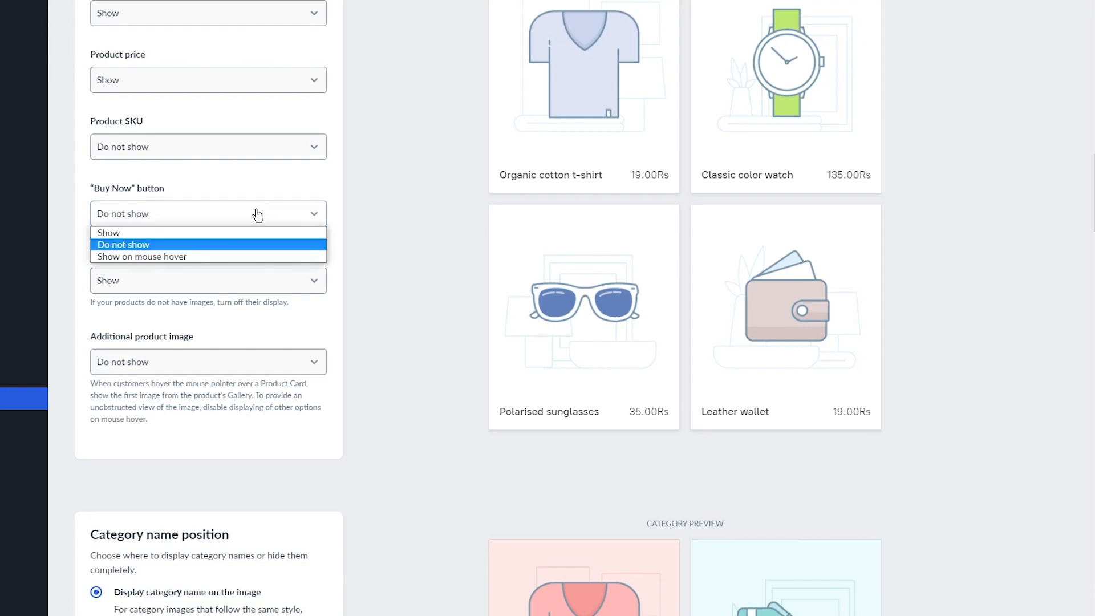
{"action": "left_click", "coordinate": [167, 234]}
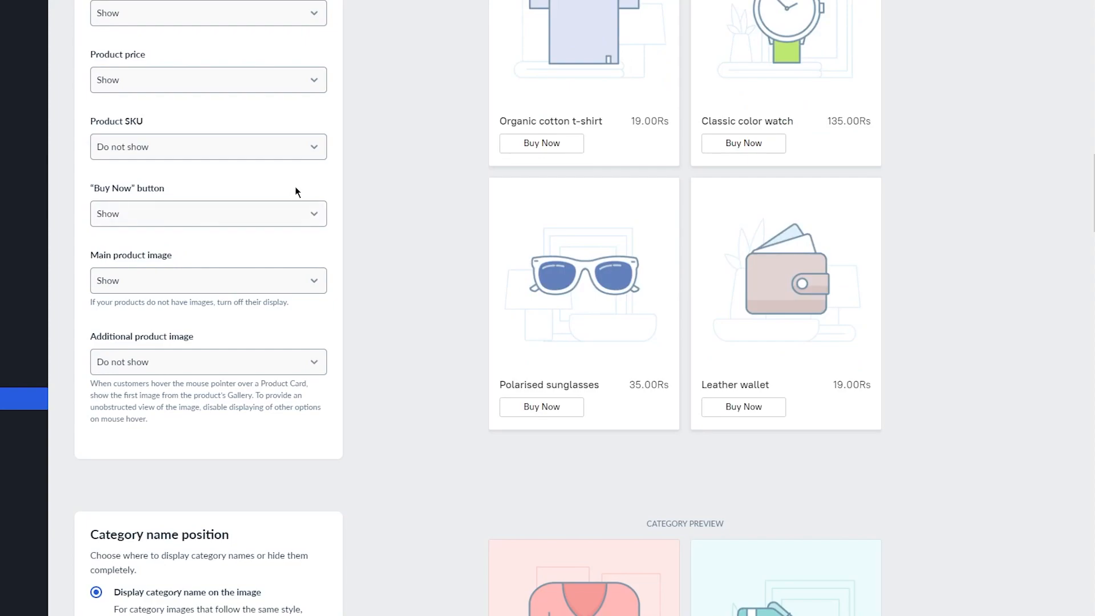
{"action": "scroll", "coordinate": [296, 190], "scroll_direction": "down", "scroll_amount": 2}
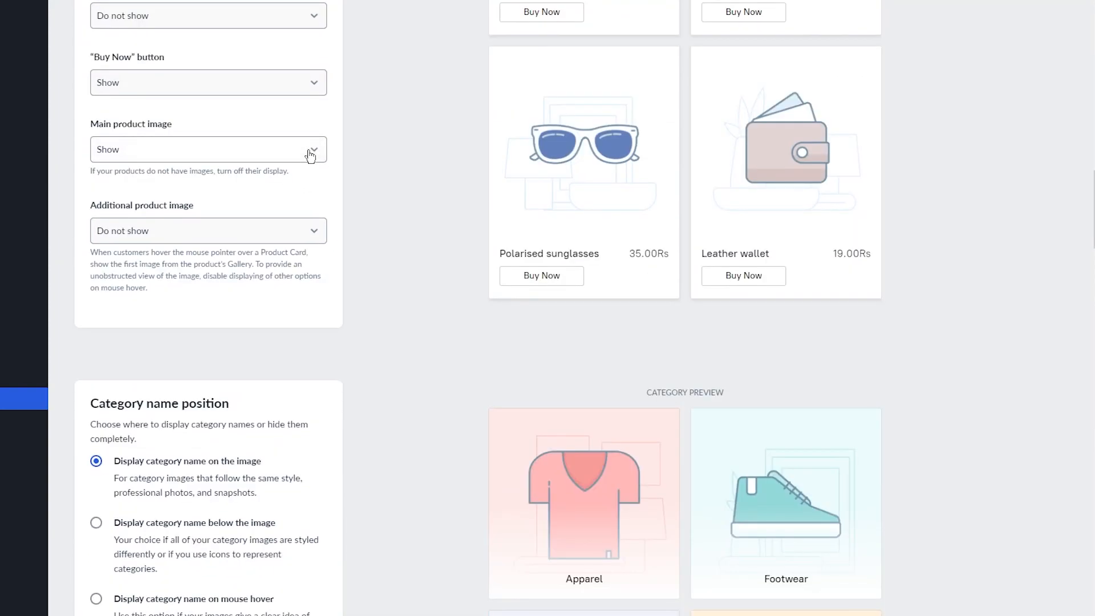
{"action": "scroll", "coordinate": [299, 184], "scroll_direction": "down", "scroll_amount": 3}
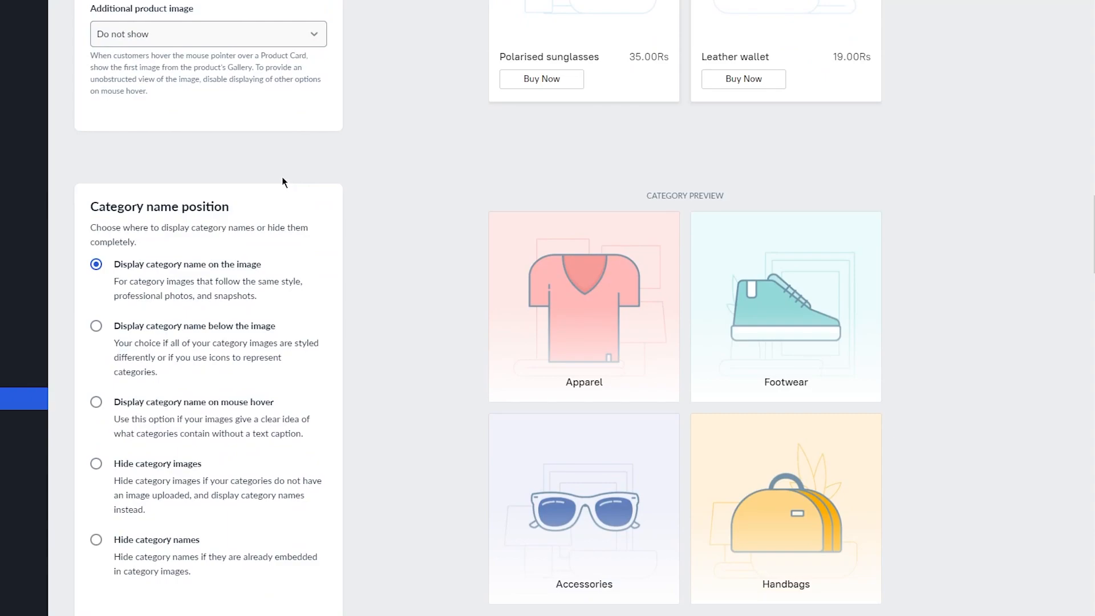
{"action": "scroll", "coordinate": [285, 184], "scroll_direction": "down", "scroll_amount": 1}
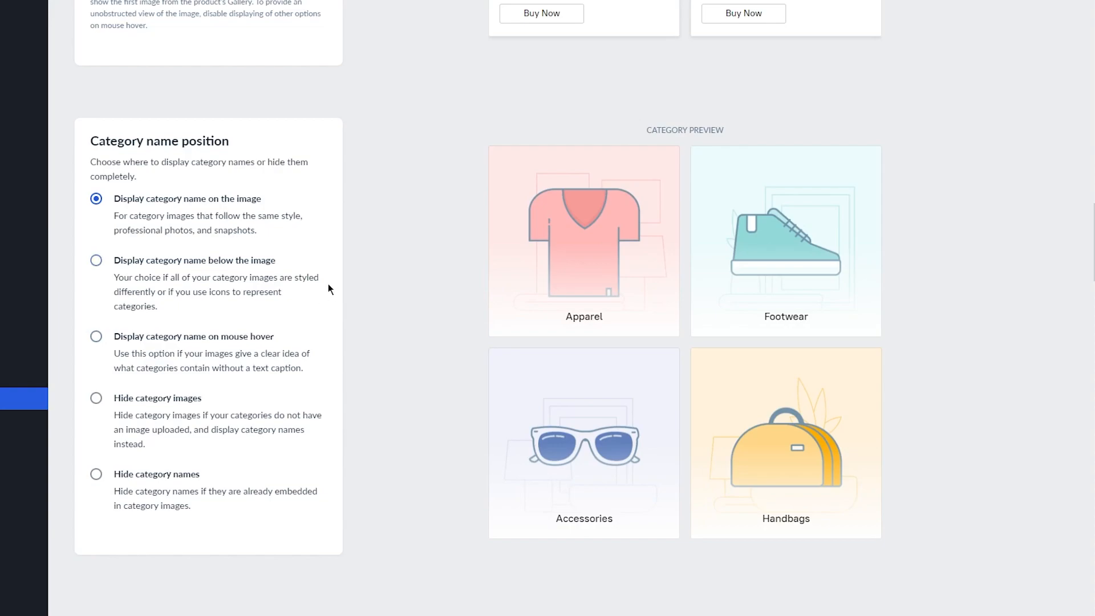
Set Category name position to 'Display category name on mouse hover'.
{"action": "left_click", "coordinate": [162, 337]}
{"action": "mouse_move", "coordinate": [567, 275]}
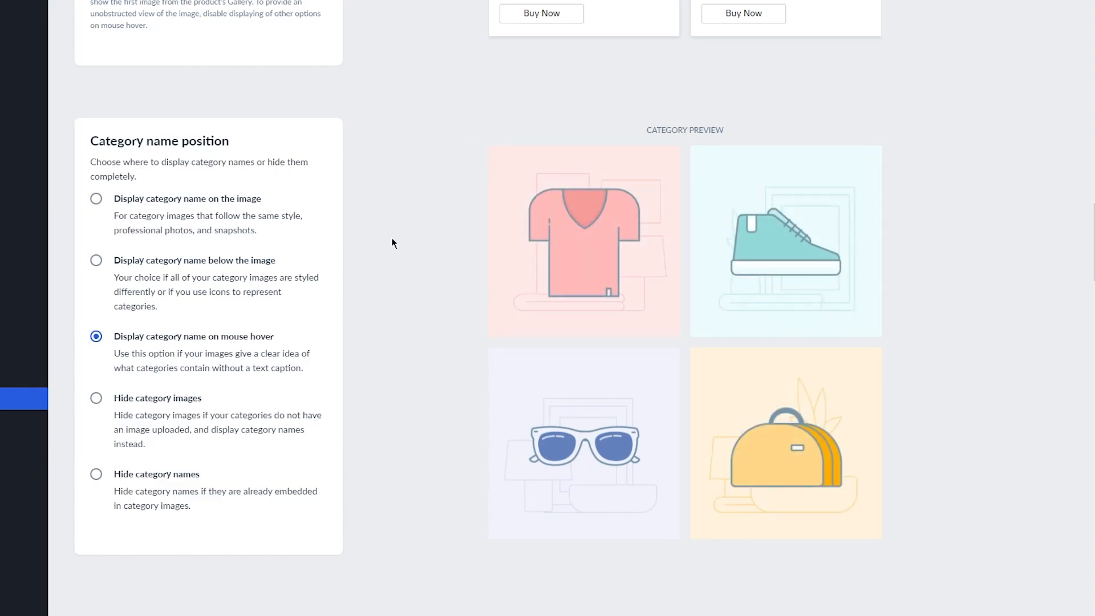
{"action": "scroll", "coordinate": [391, 243], "scroll_direction": "down", "scroll_amount": 8}
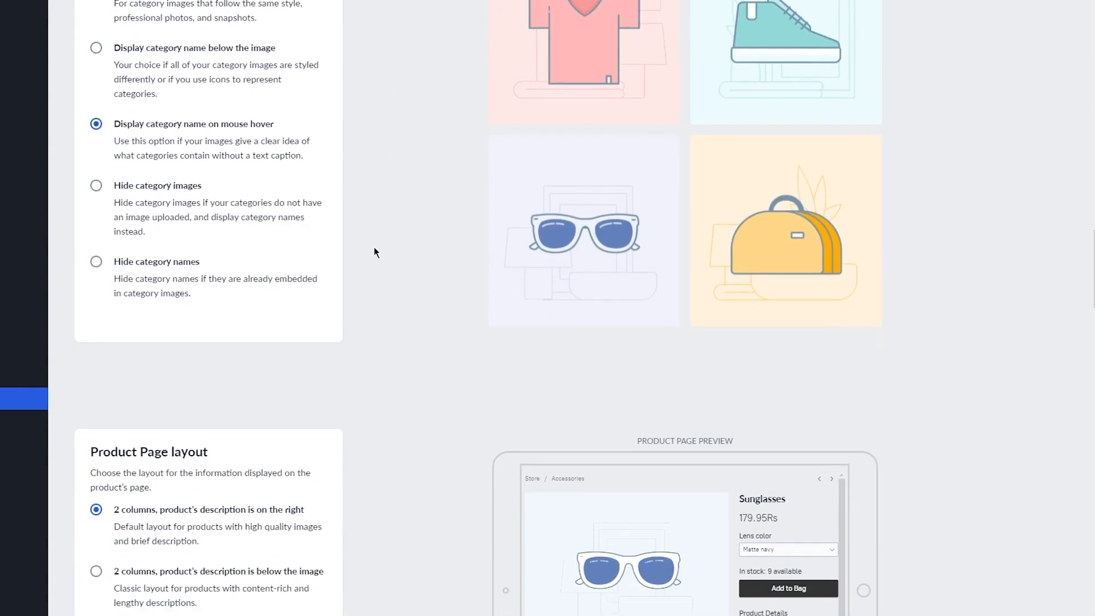
{"action": "scroll", "coordinate": [374, 253], "scroll_direction": "down", "scroll_amount": 2}
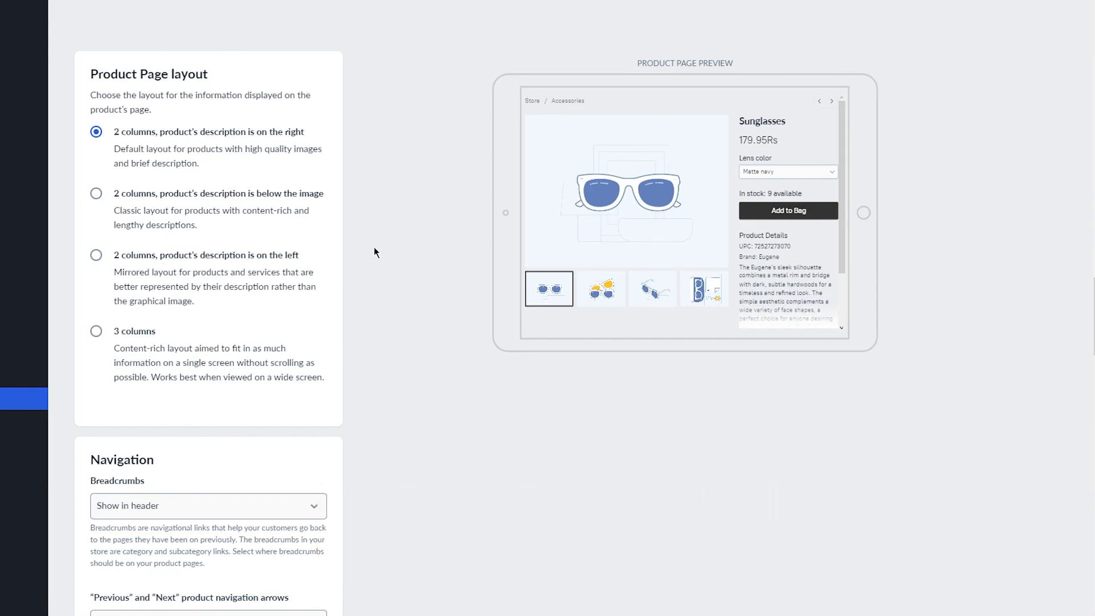
{"action": "left_click", "coordinate": [174, 233]}
{"action": "left_click", "coordinate": [152, 253]}
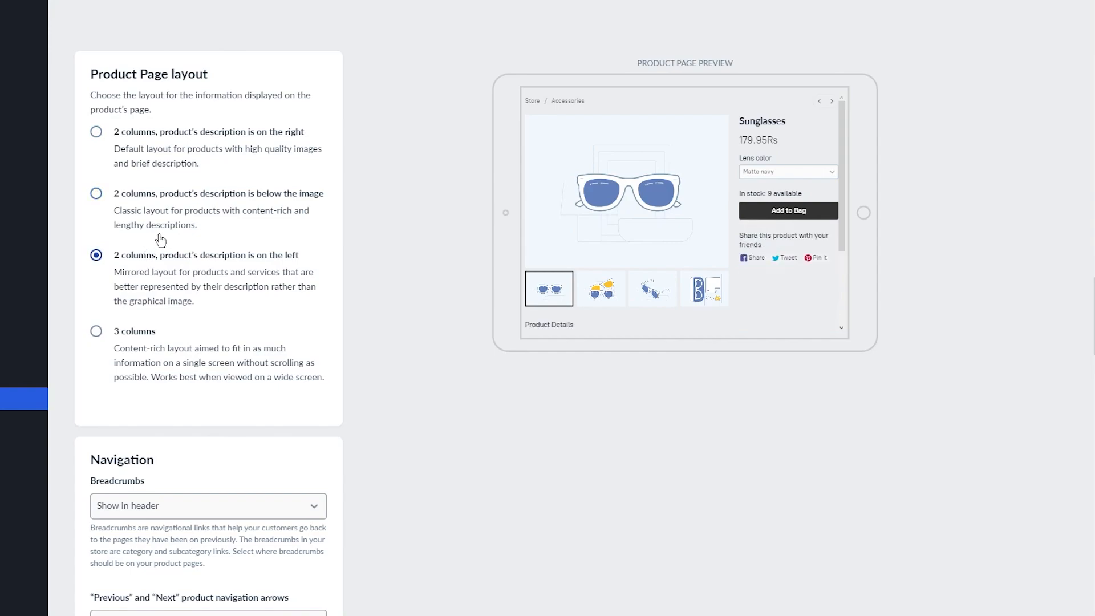
{"action": "left_click", "coordinate": [164, 189]}
{"action": "left_click", "coordinate": [96, 332]}
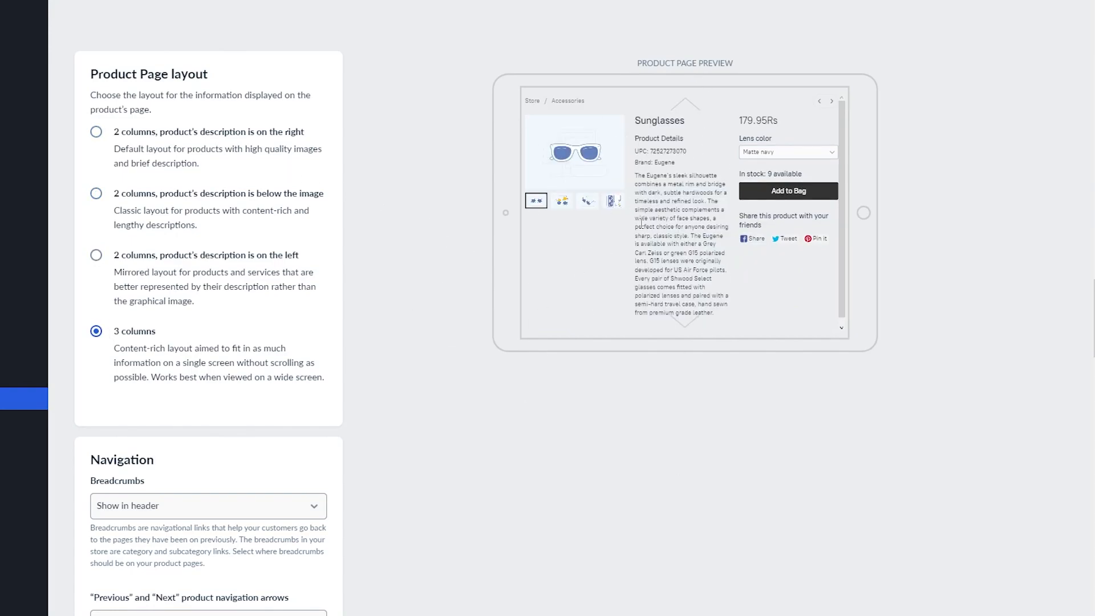
{"action": "left_click", "coordinate": [283, 131]}
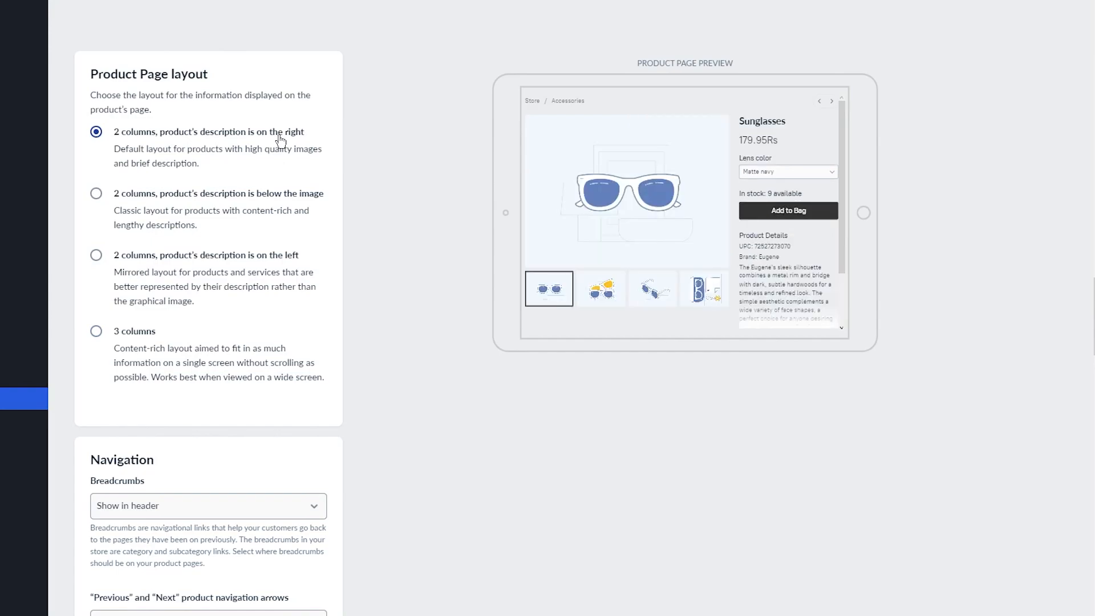
{"action": "double_click", "coordinate": [205, 351]}
{"action": "triple_click", "coordinate": [108, 336]}
{"action": "left_click", "coordinate": [96, 335]}
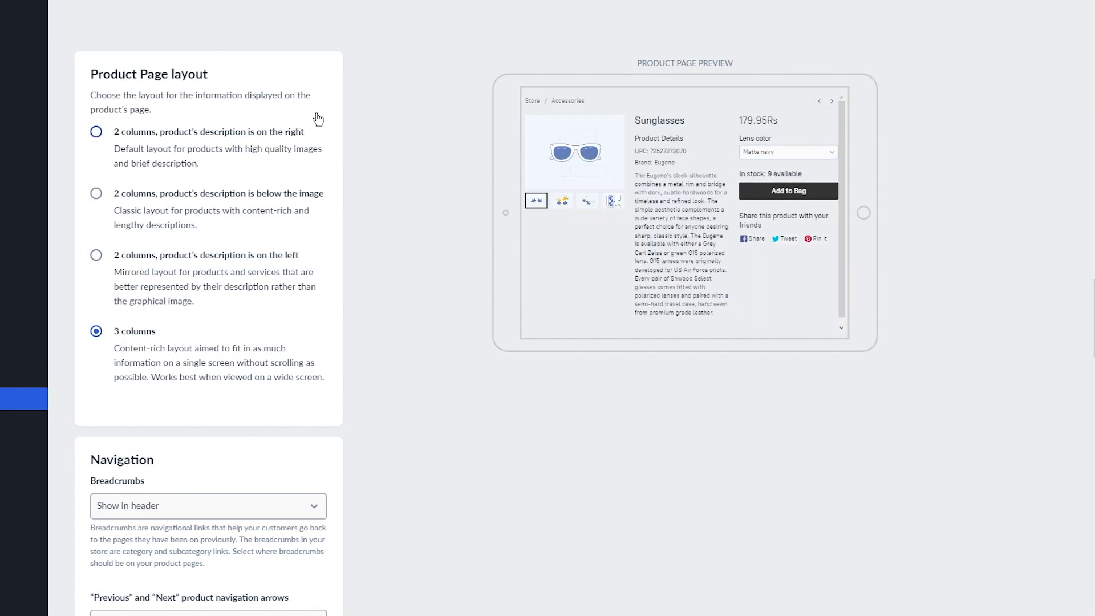
{"action": "left_click", "coordinate": [166, 133]}
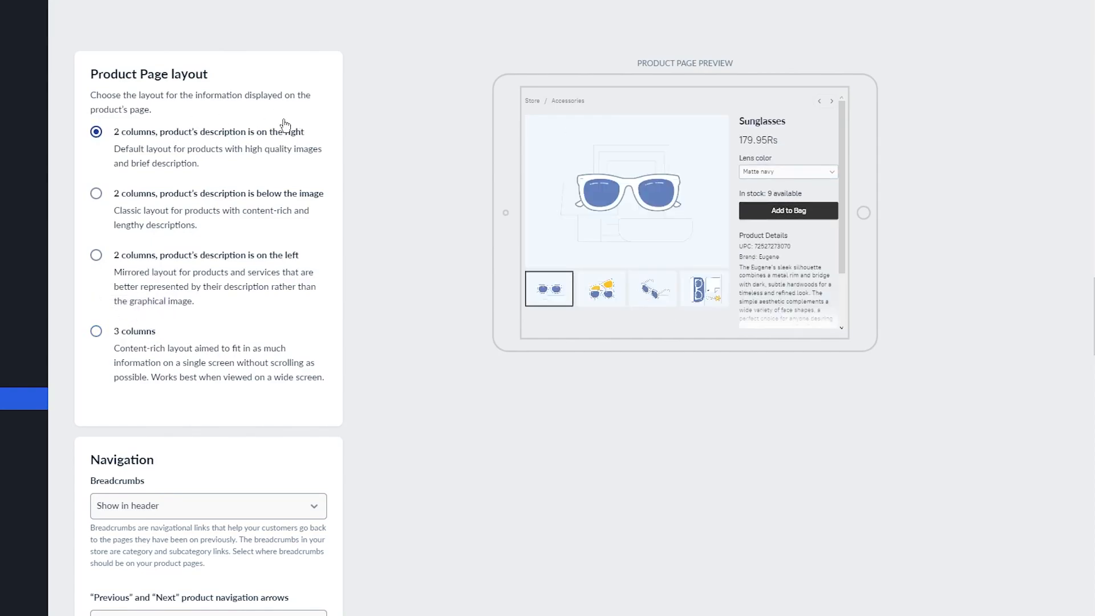
{"action": "scroll", "coordinate": [365, 205], "scroll_direction": "down", "scroll_amount": 5}
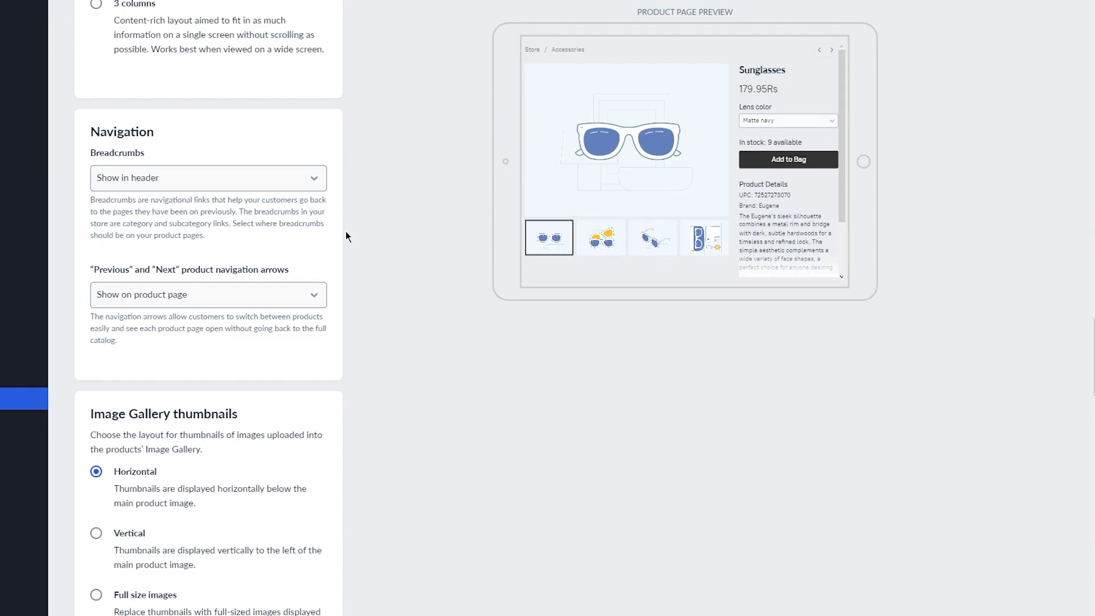
{"action": "scroll", "coordinate": [346, 231], "scroll_direction": "down", "scroll_amount": 5}
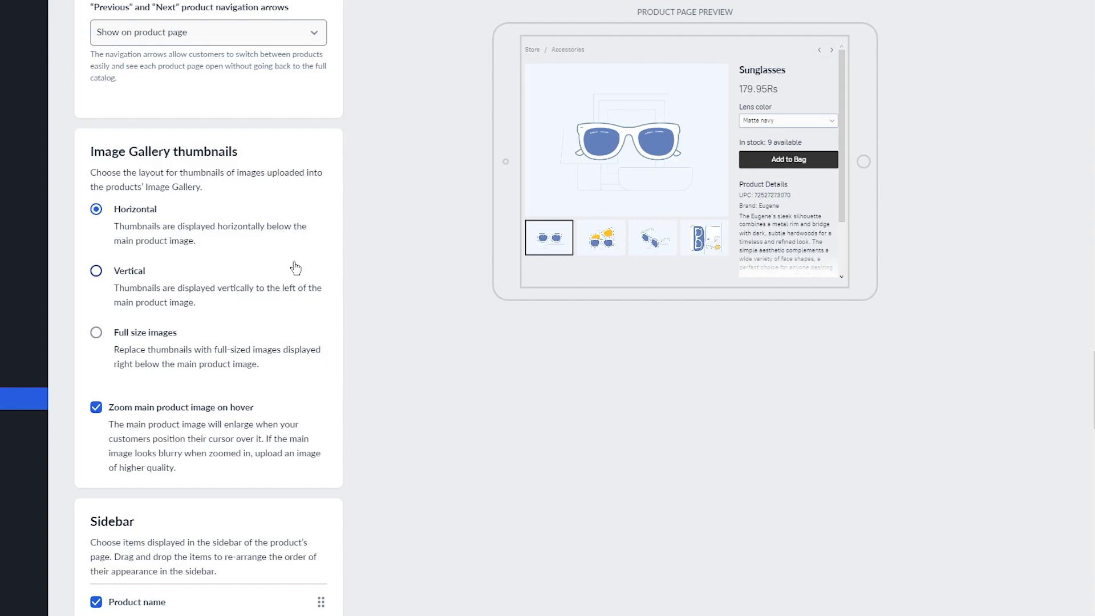
{"action": "scroll", "coordinate": [303, 263], "scroll_direction": "down", "scroll_amount": 7}
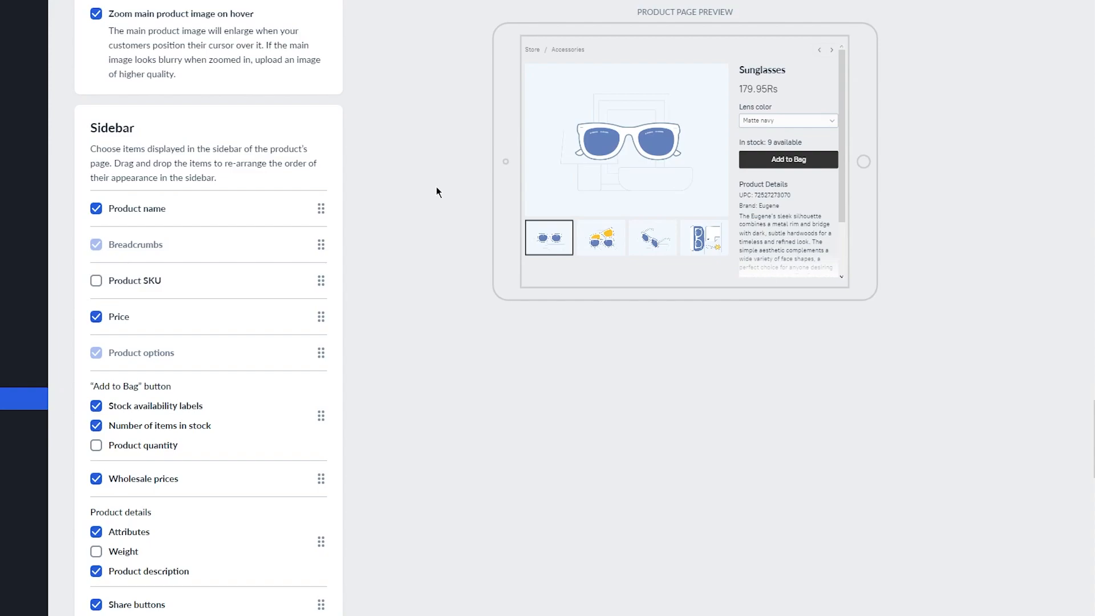
{"action": "scroll", "coordinate": [343, 237], "scroll_direction": "down", "scroll_amount": 10}
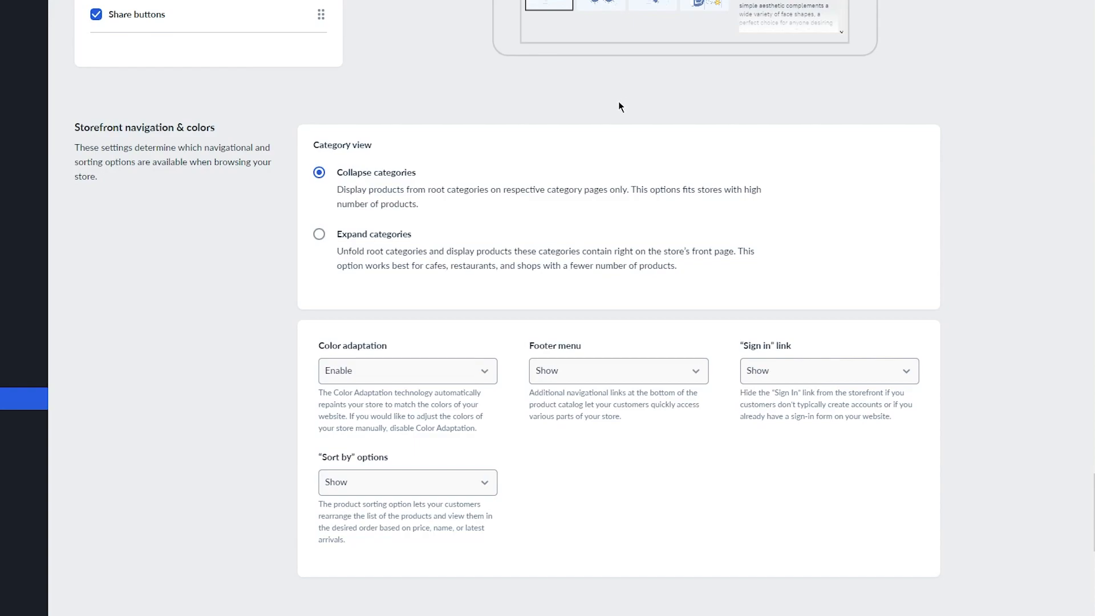
Leave the product page settings for the Dashboard's getting-started to-do list, still at 17%.
{"action": "scroll", "coordinate": [621, 125], "scroll_direction": "down", "scroll_amount": 3}
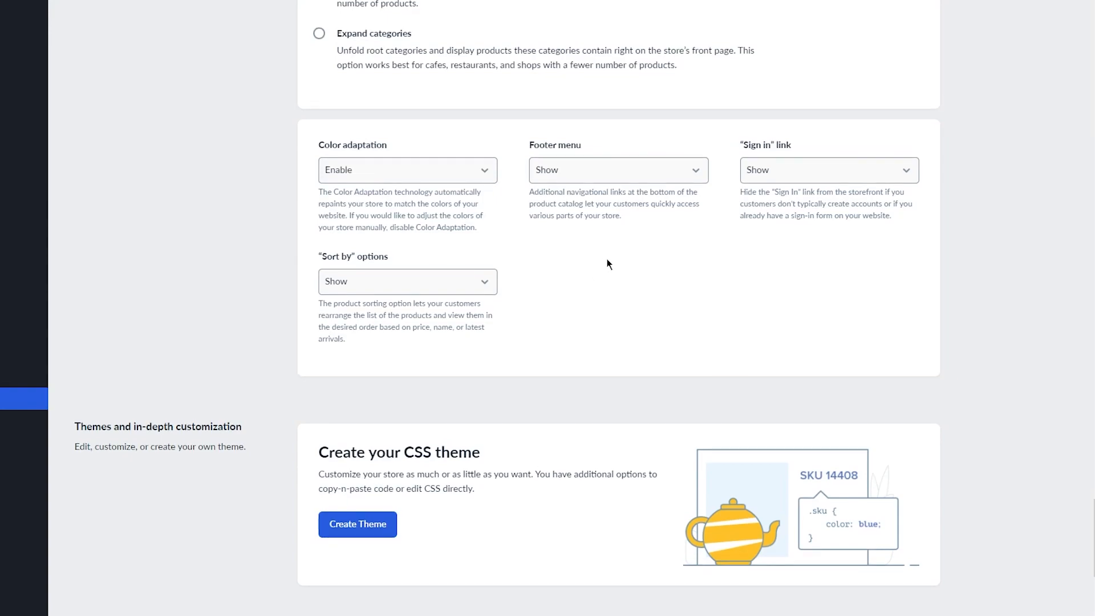
{"action": "scroll", "coordinate": [125, 366], "scroll_direction": "down", "scroll_amount": 5}
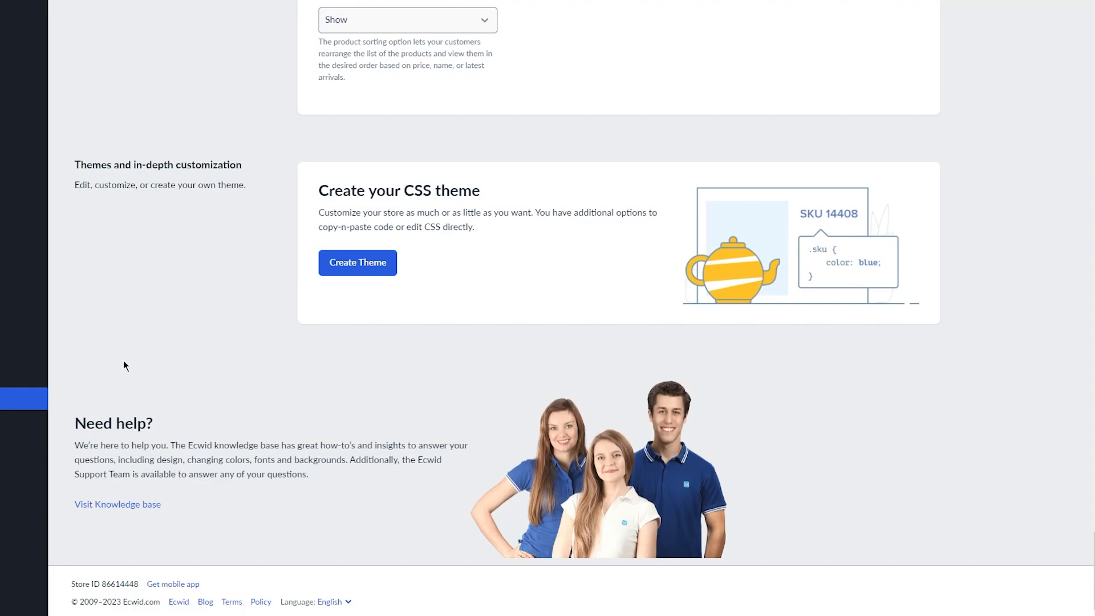
{"action": "scroll", "coordinate": [286, 226], "scroll_direction": "up", "scroll_amount": 6}
{"action": "scroll", "coordinate": [289, 279], "scroll_direction": "down", "scroll_amount": 3}
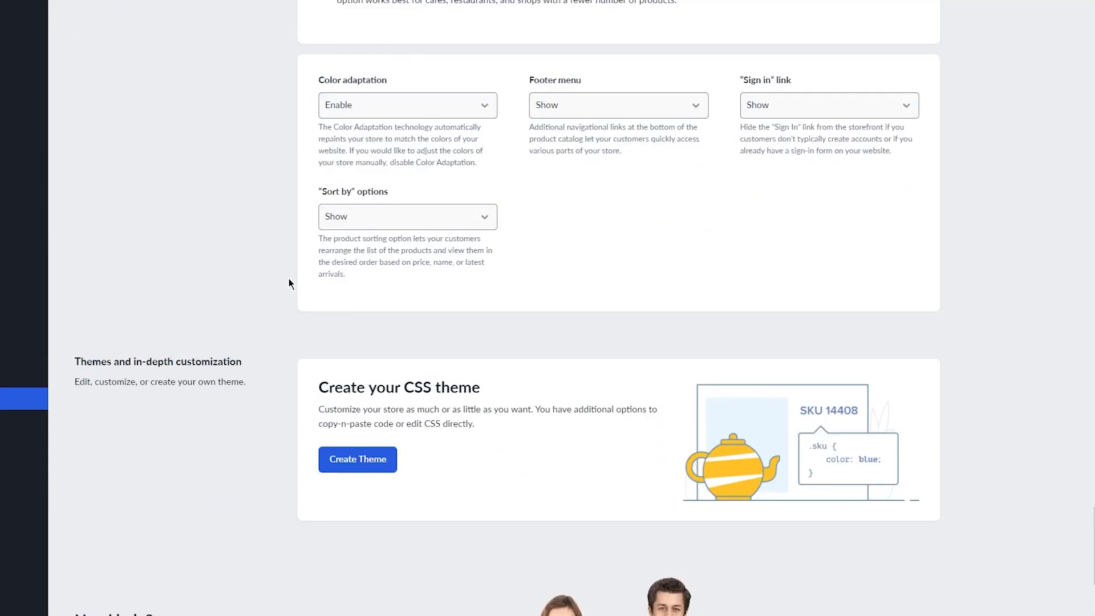
{"action": "scroll", "coordinate": [289, 279], "scroll_direction": "up", "scroll_amount": 20}
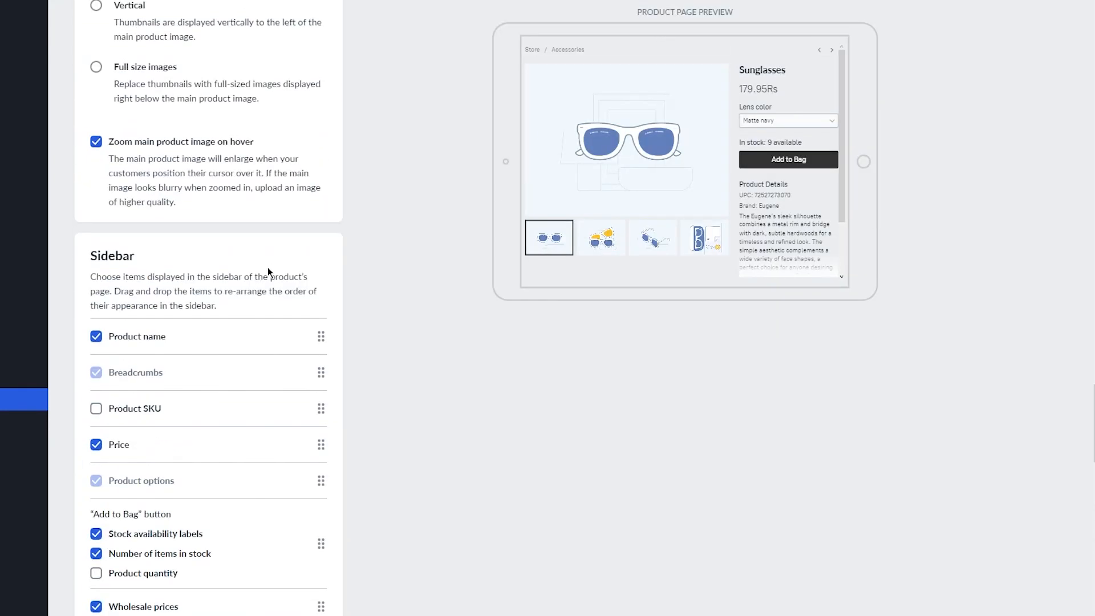
{"action": "left_click", "coordinate": [24, 73]}
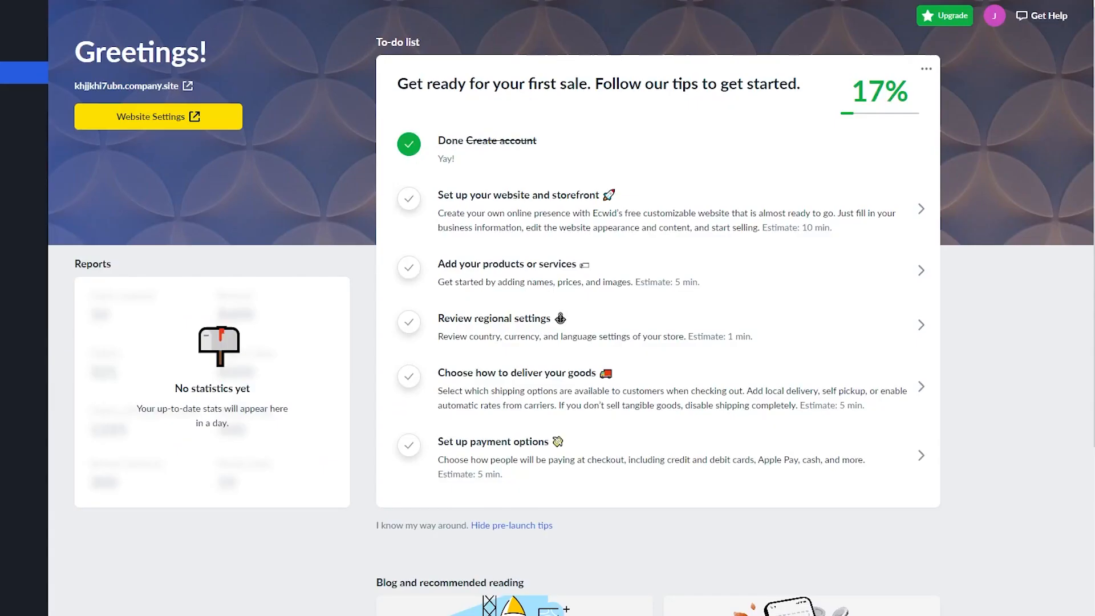
Launch the Instant Site editor and bring up the 'Choose a design theme' gallery.
{"action": "left_click", "coordinate": [652, 213]}
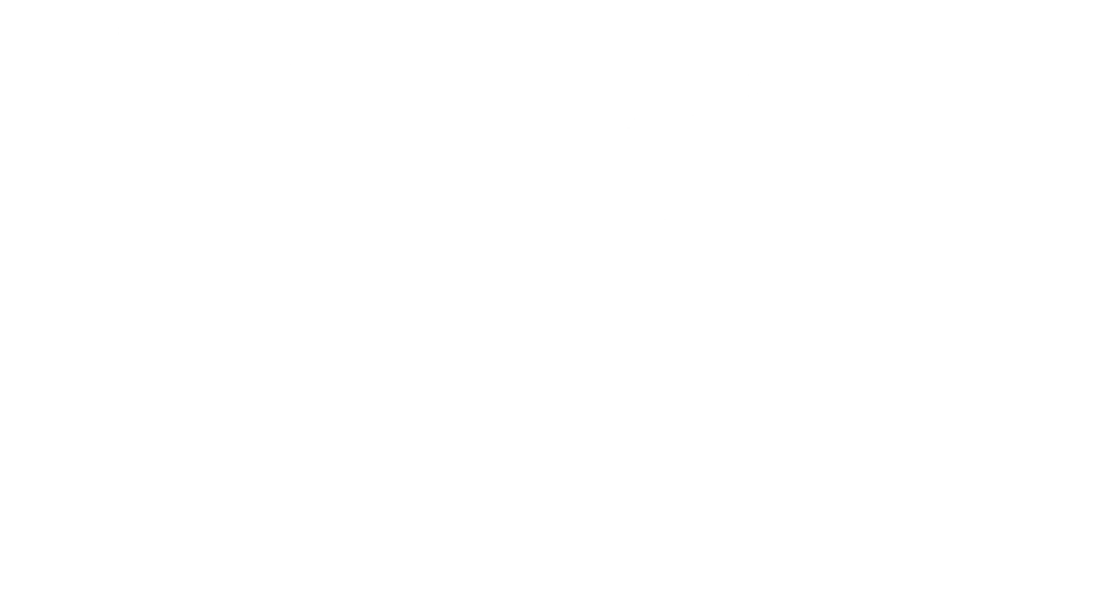
{"action": "left_click", "coordinate": [212, 1]}
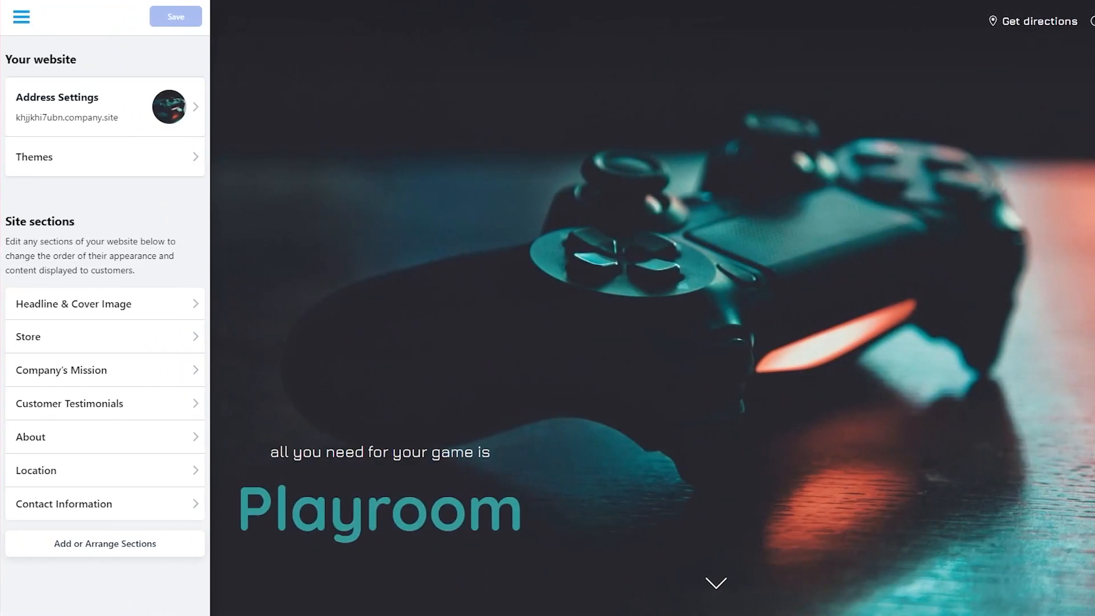
{"action": "scroll", "coordinate": [669, 259], "scroll_direction": "down", "scroll_amount": 7}
{"action": "scroll", "coordinate": [670, 249], "scroll_direction": "up", "scroll_amount": 7}
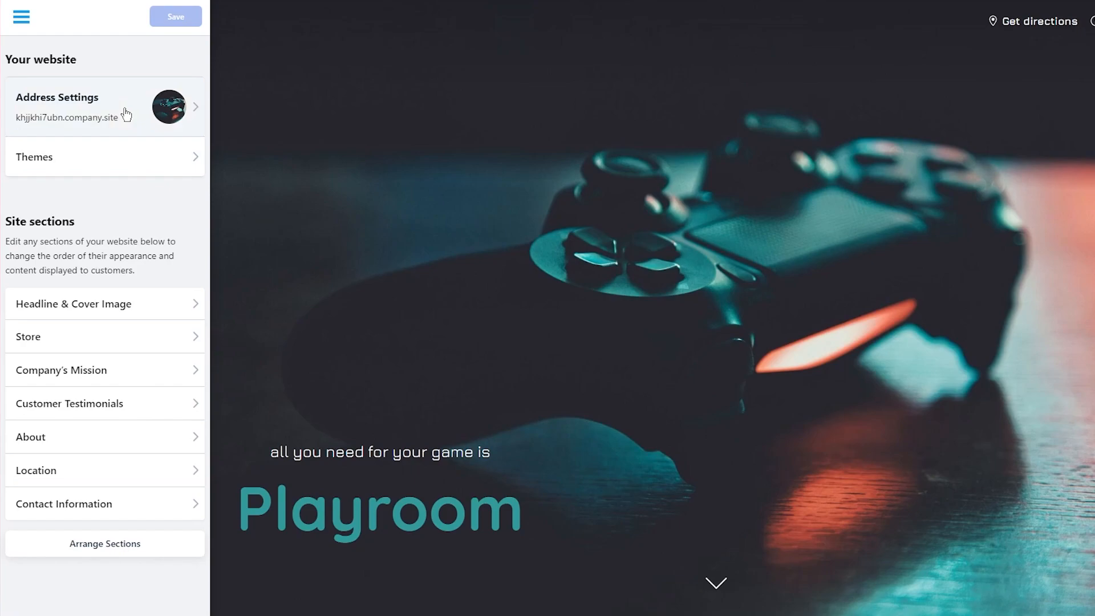
{"action": "left_click", "coordinate": [137, 156]}
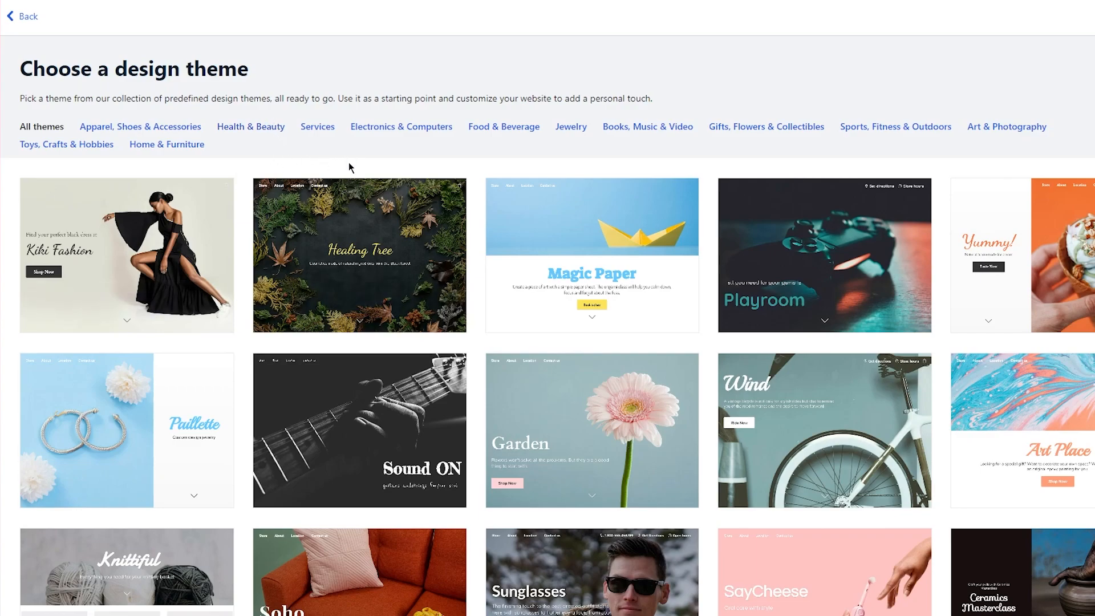
Filter themes to Electronics & Computers and apply the Wally Center theme.
{"action": "left_click", "coordinate": [405, 128]}
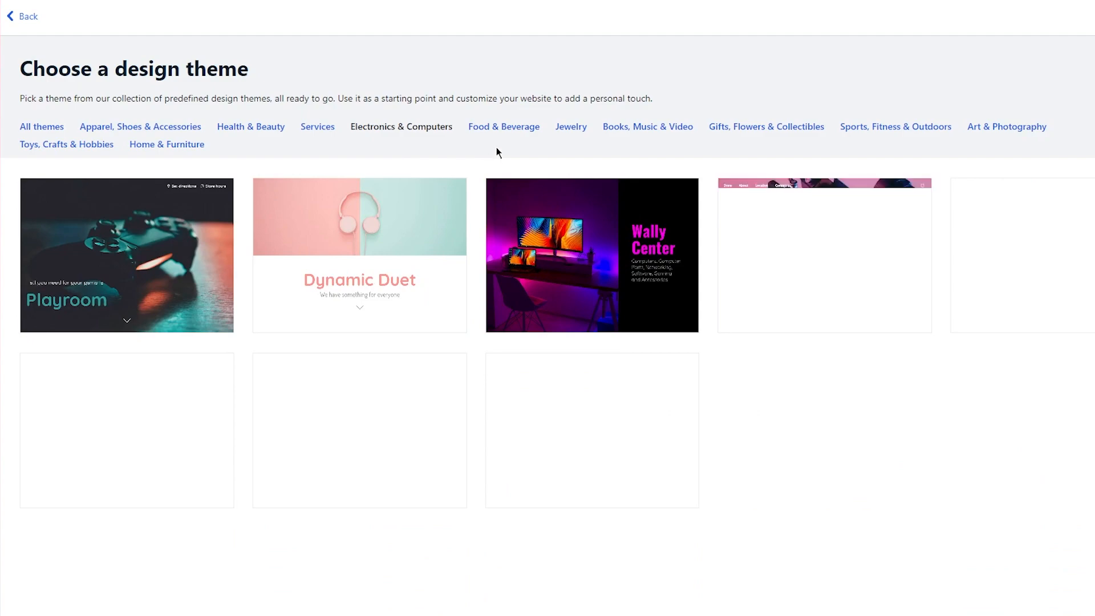
{"action": "mouse_move", "coordinate": [561, 241]}
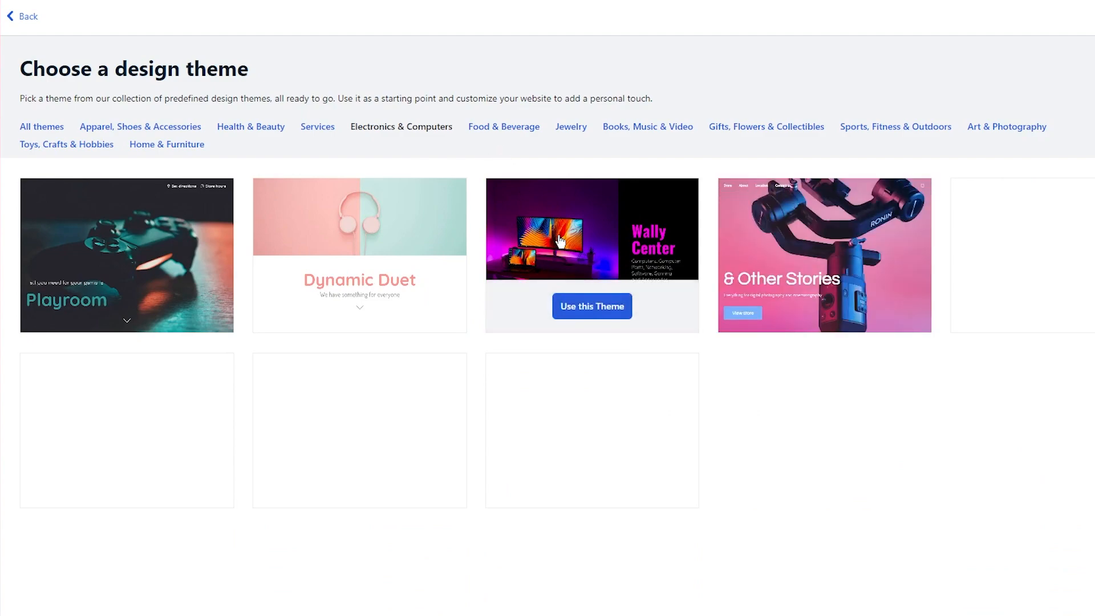
{"action": "left_click", "coordinate": [597, 308]}
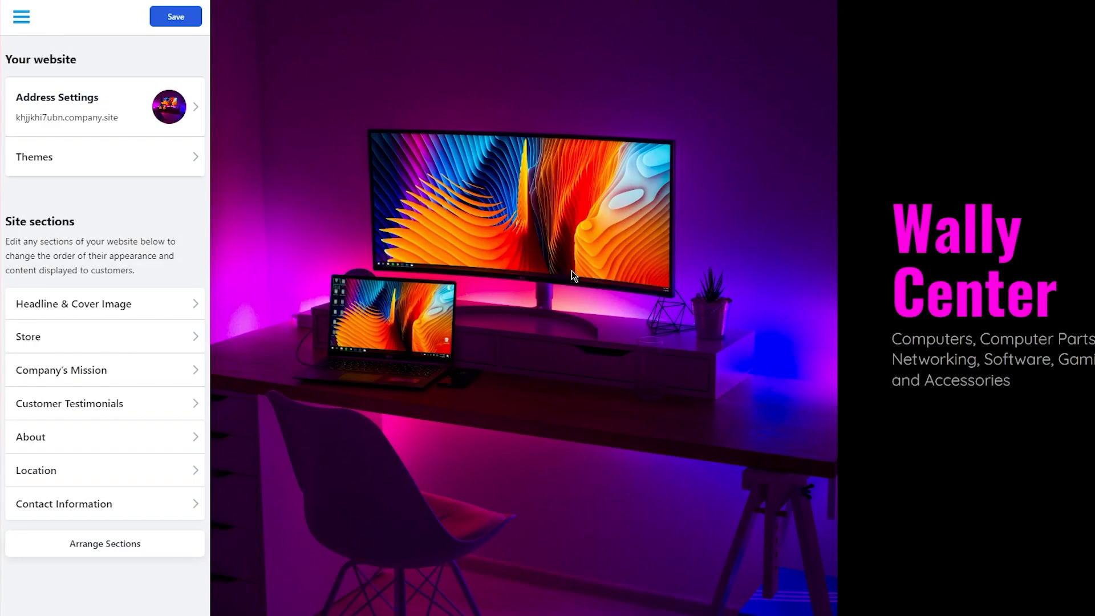
{"action": "scroll", "coordinate": [575, 273], "scroll_direction": "down", "scroll_amount": 3}
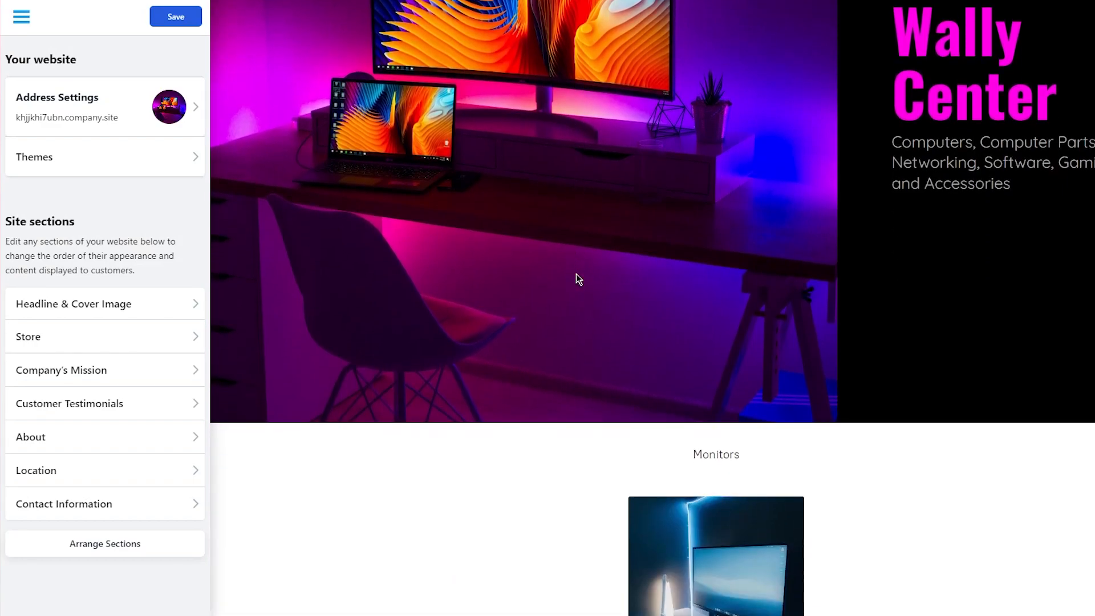
Scroll through the Wally Center site preview, then open Address Settings for domain and store name.
{"action": "scroll", "coordinate": [577, 277], "scroll_direction": "up", "scroll_amount": 3}
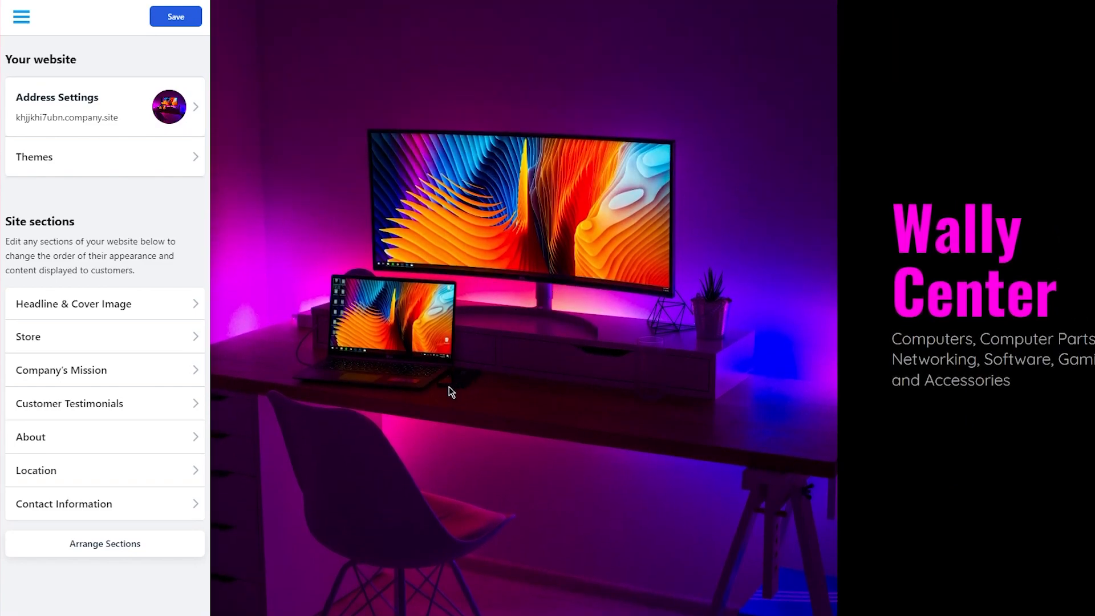
{"action": "scroll", "coordinate": [437, 322], "scroll_direction": "down", "scroll_amount": 7}
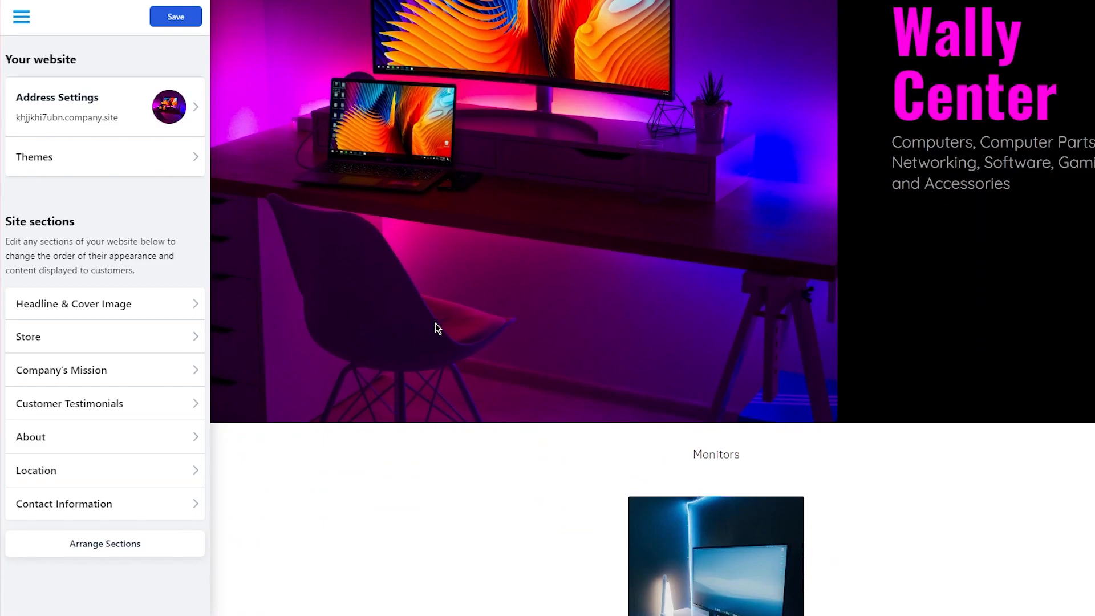
{"action": "scroll", "coordinate": [422, 319], "scroll_direction": "up", "scroll_amount": 8}
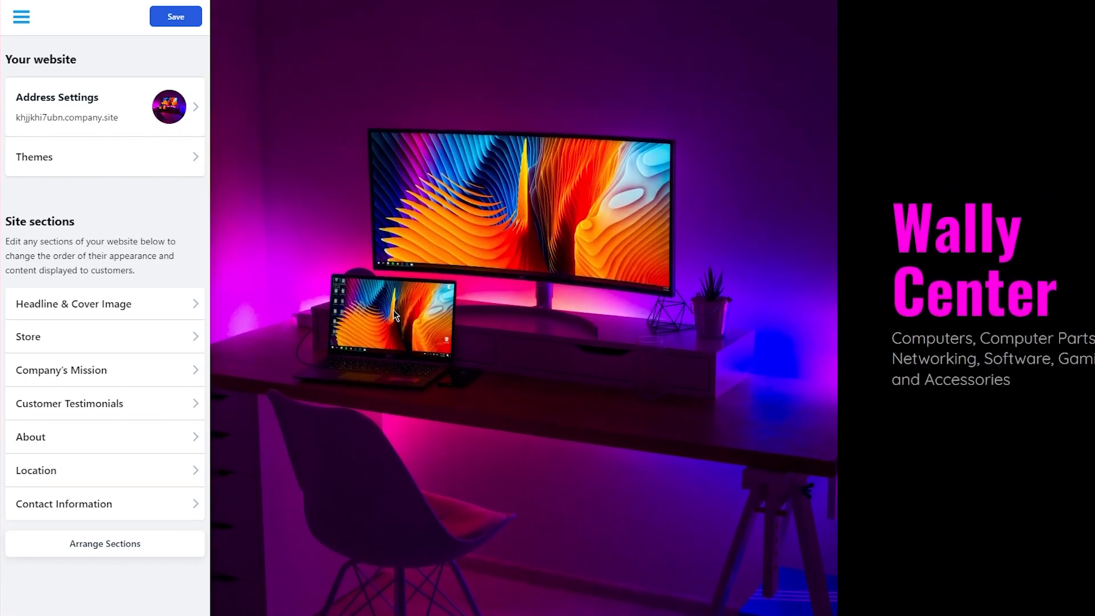
{"action": "scroll", "coordinate": [365, 297], "scroll_direction": "down", "scroll_amount": 3}
{"action": "scroll", "coordinate": [526, 301], "scroll_direction": "down", "scroll_amount": 9}
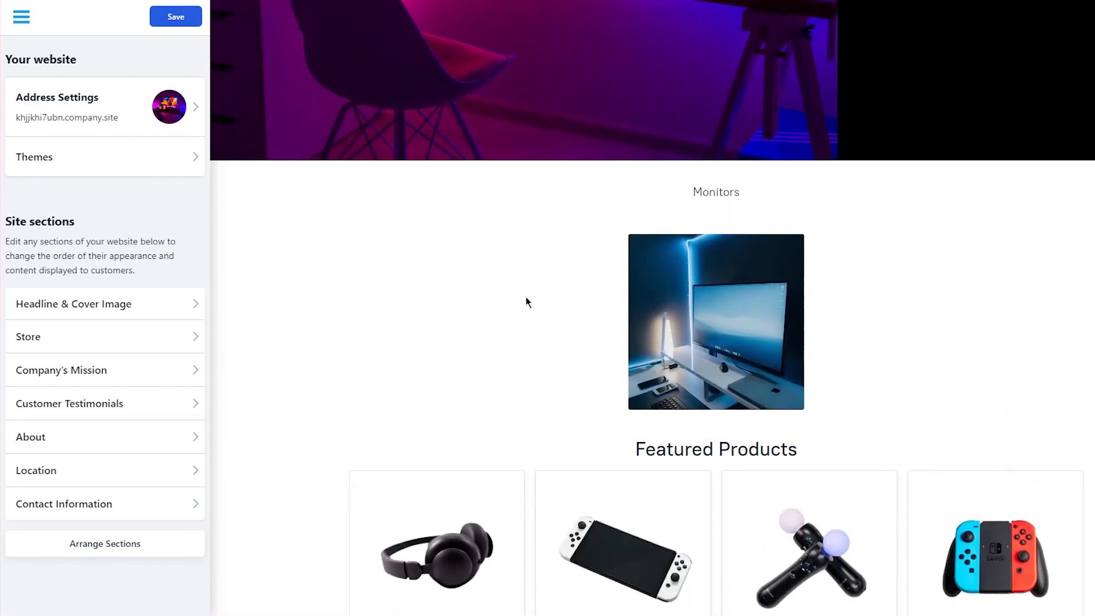
{"action": "scroll", "coordinate": [528, 297], "scroll_direction": "down", "scroll_amount": 6}
{"action": "scroll", "coordinate": [529, 289], "scroll_direction": "down", "scroll_amount": 11}
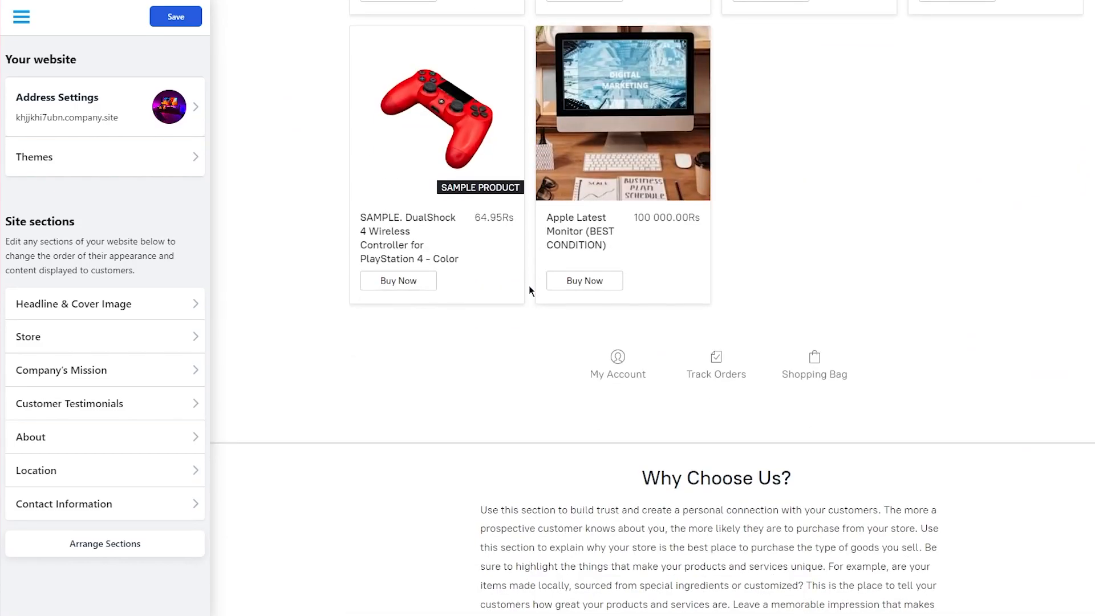
{"action": "scroll", "coordinate": [514, 285], "scroll_direction": "up", "scroll_amount": 7}
{"action": "scroll", "coordinate": [514, 285], "scroll_direction": "up", "scroll_amount": 15}
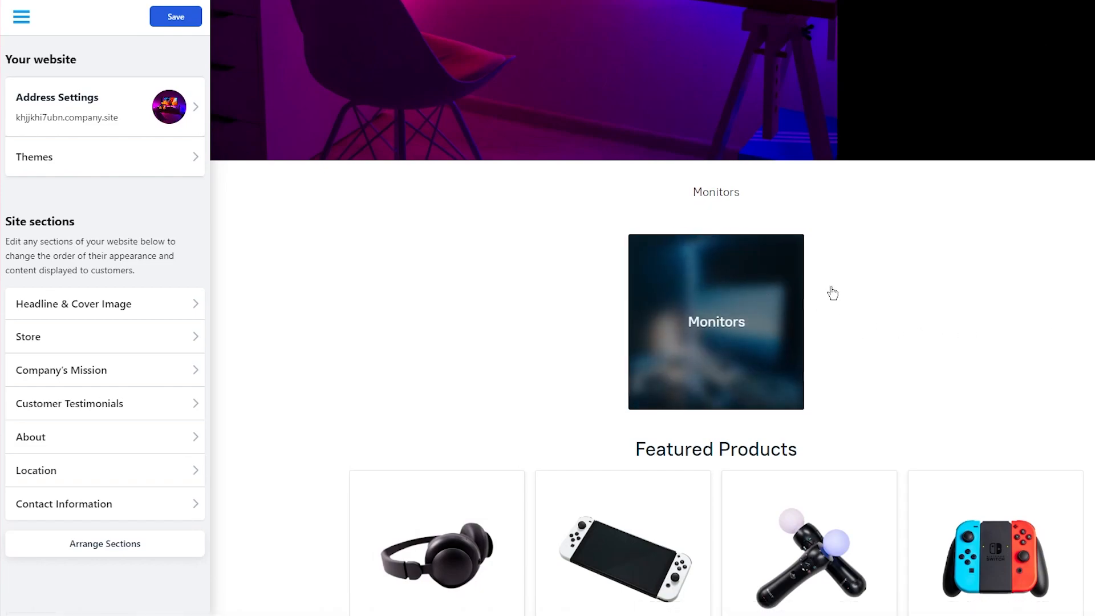
{"action": "scroll", "coordinate": [953, 285], "scroll_direction": "down", "scroll_amount": 13}
{"action": "scroll", "coordinate": [1075, 266], "scroll_direction": "down", "scroll_amount": 3}
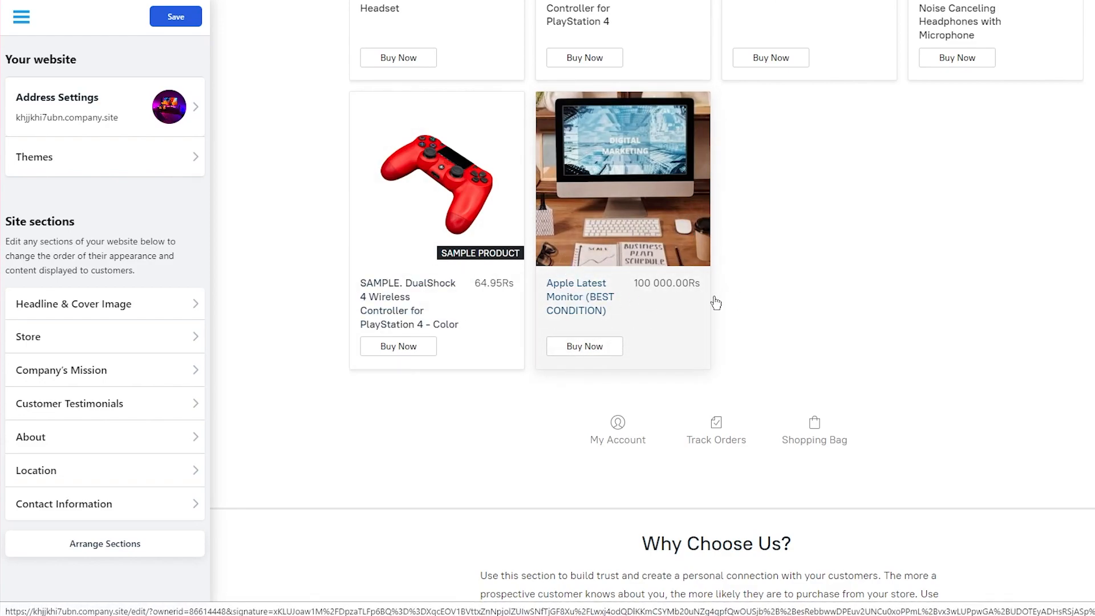
{"action": "scroll", "coordinate": [809, 232], "scroll_direction": "up", "scroll_amount": 10}
{"action": "scroll", "coordinate": [841, 210], "scroll_direction": "up", "scroll_amount": 3}
{"action": "scroll", "coordinate": [841, 203], "scroll_direction": "down", "scroll_amount": 6}
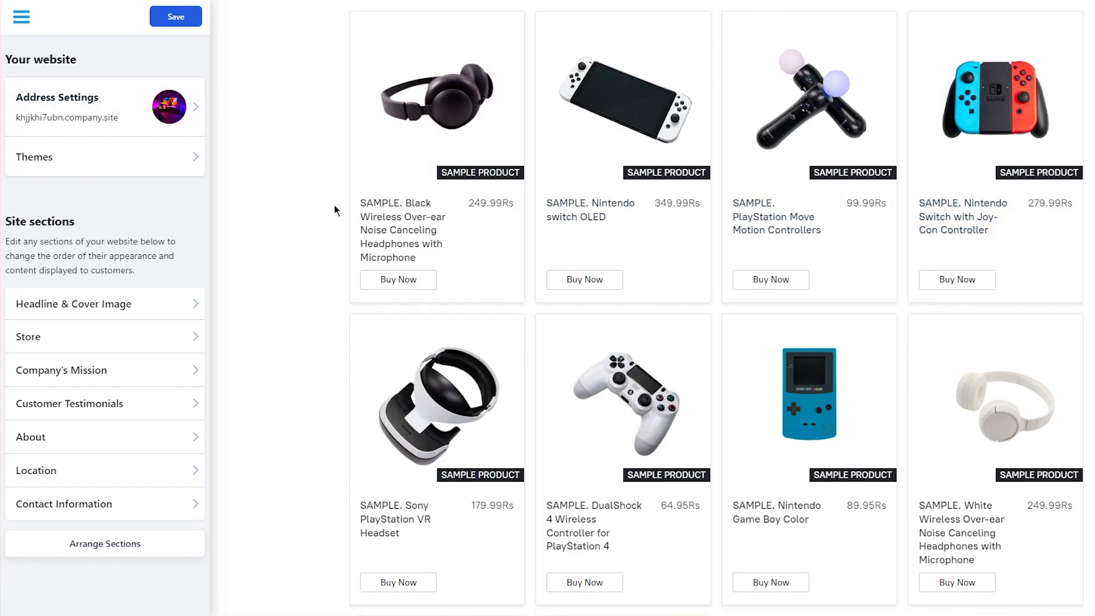
{"action": "scroll", "coordinate": [331, 220], "scroll_direction": "down", "scroll_amount": 2}
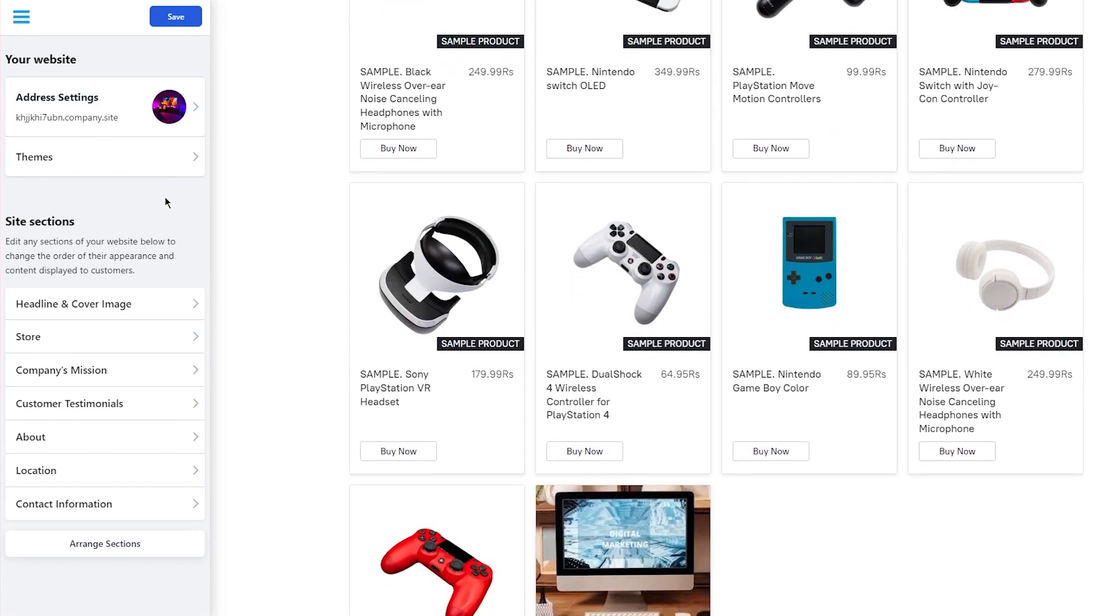
{"action": "left_click", "coordinate": [187, 111]}
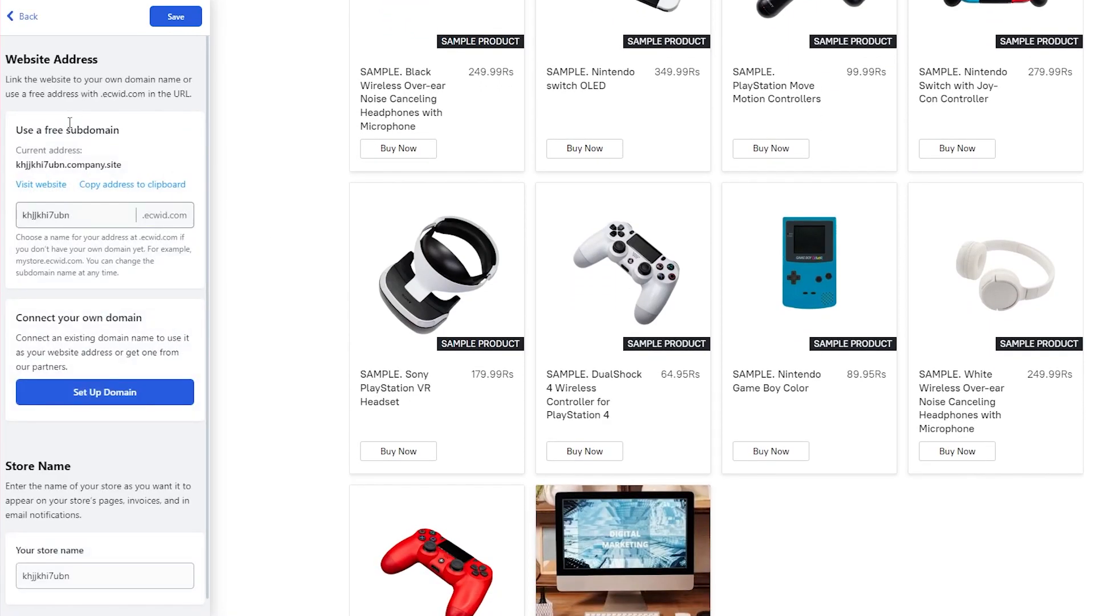
Replace the 'Wally Center' cover headline with 'John's Electronic Shack'.
{"action": "left_click", "coordinate": [20, 23]}
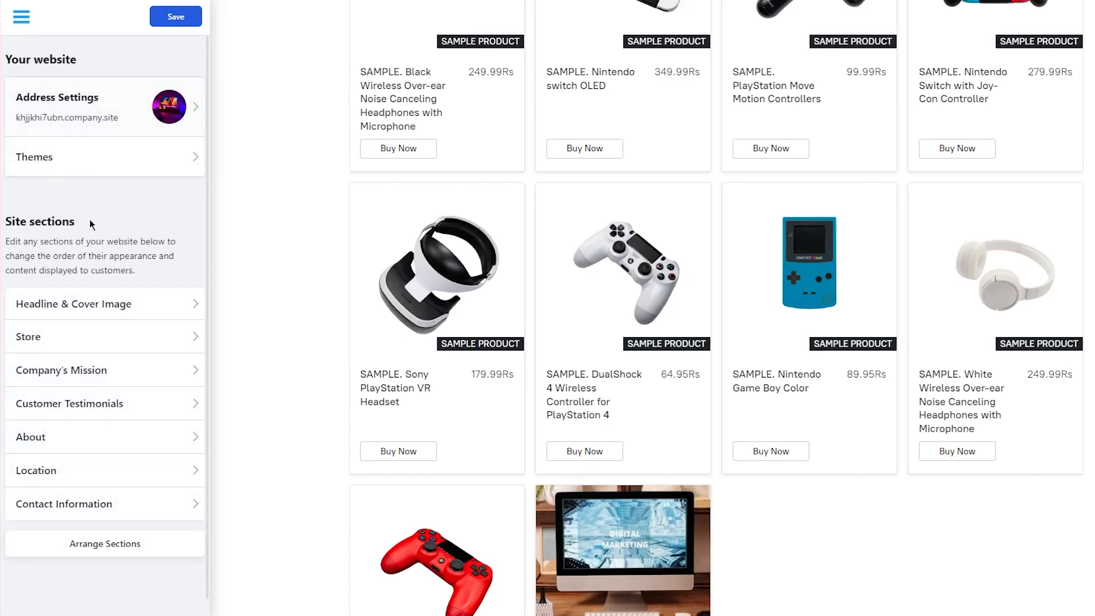
{"action": "left_click", "coordinate": [130, 306]}
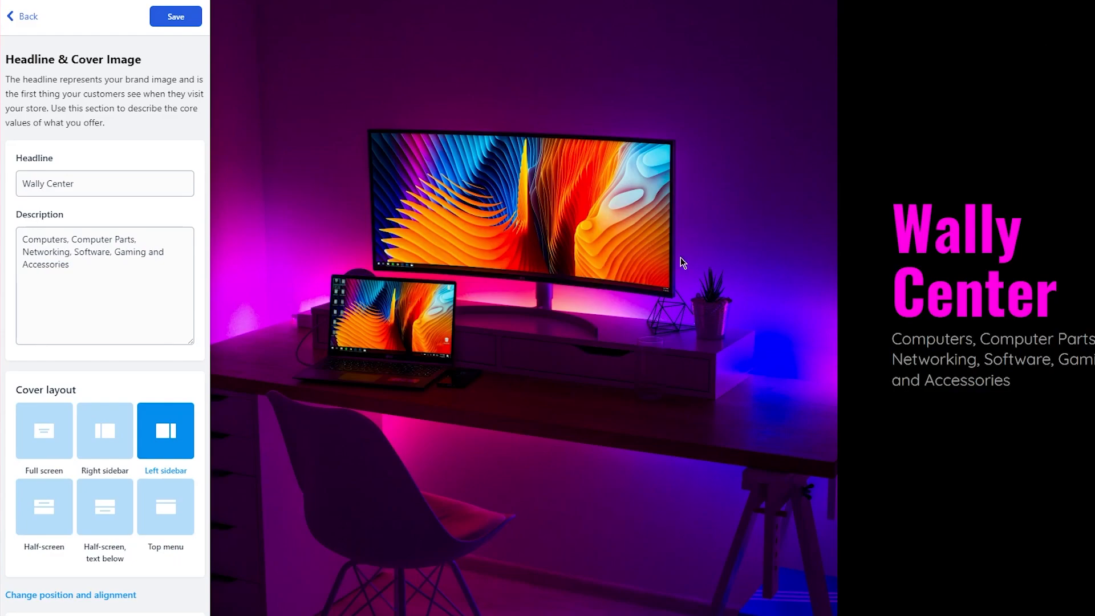
{"action": "triple_click", "coordinate": [76, 181]}
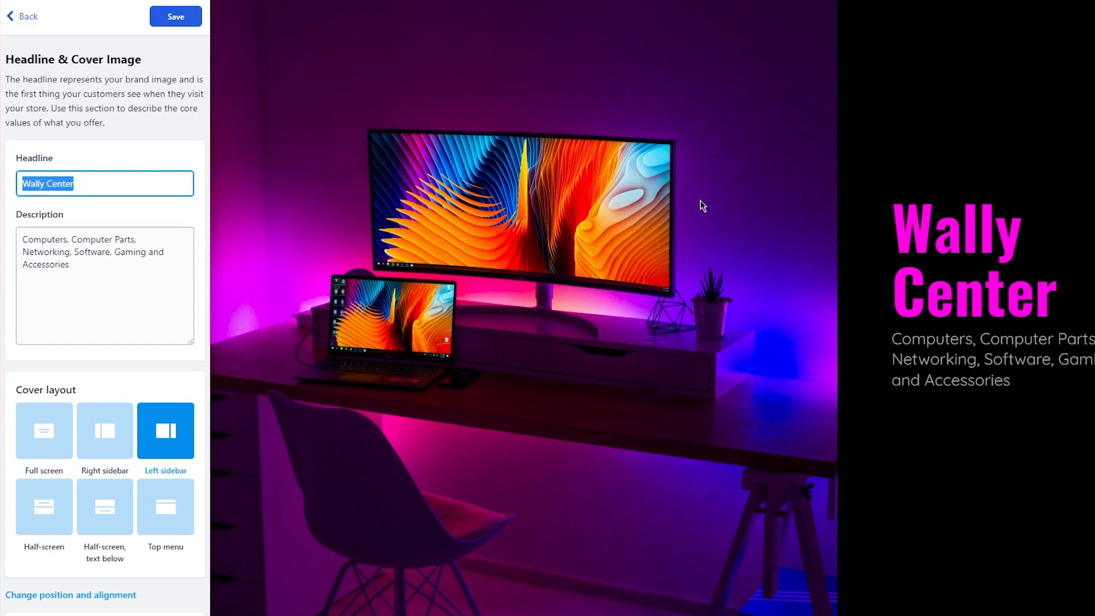
{"action": "type", "text": "Jo"}
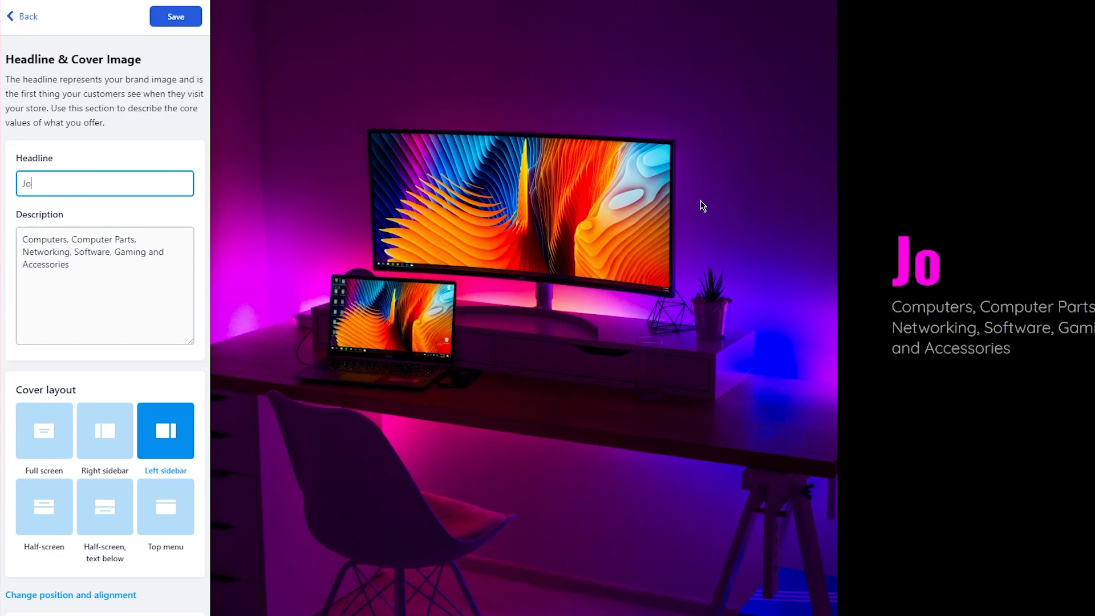
{"action": "type", "text": "hn's Electronics"}
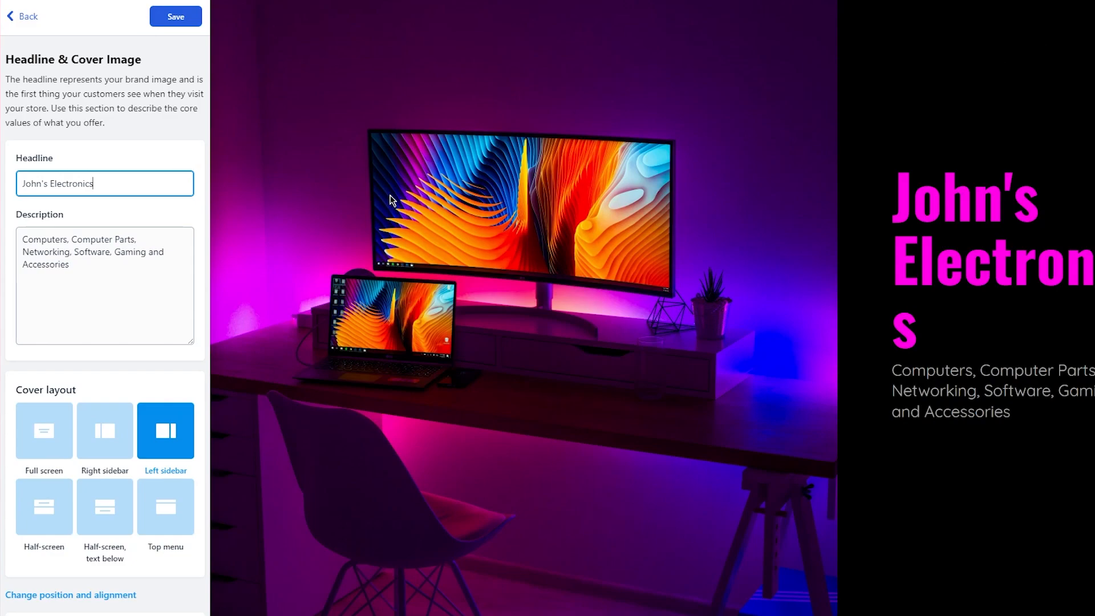
{"action": "key", "text": "BackSpace"}
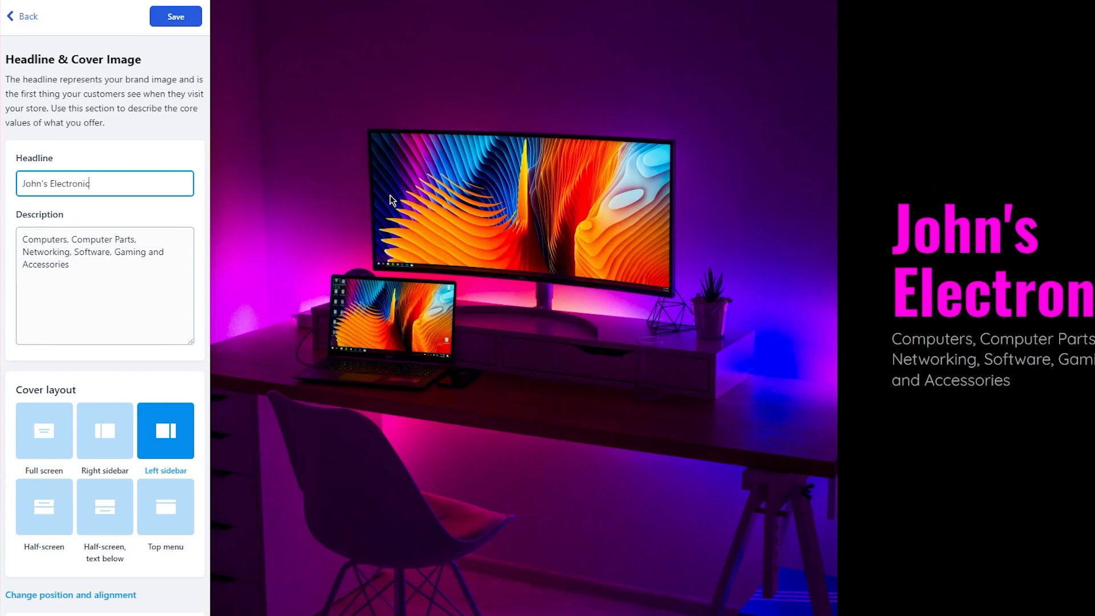
{"action": "type", "text": "Shack"}
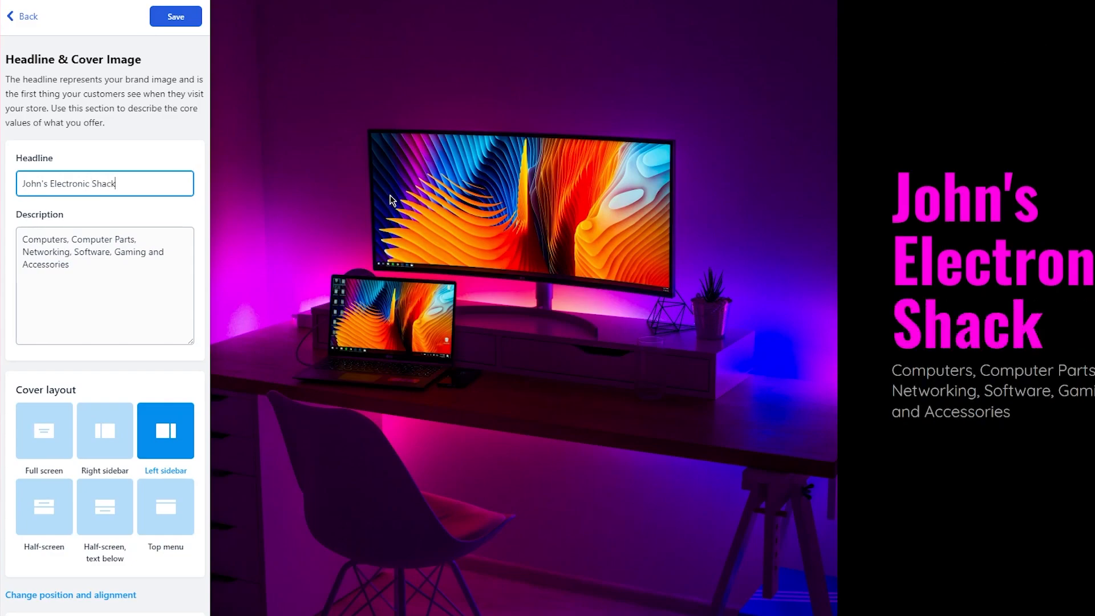
Try the full-screen, right-sidebar, half-screen and top-menu cover layouts, keeping Left sidebar.
{"action": "left_click", "coordinate": [134, 255]}
{"action": "scroll", "coordinate": [117, 308], "scroll_direction": "down", "scroll_amount": 5}
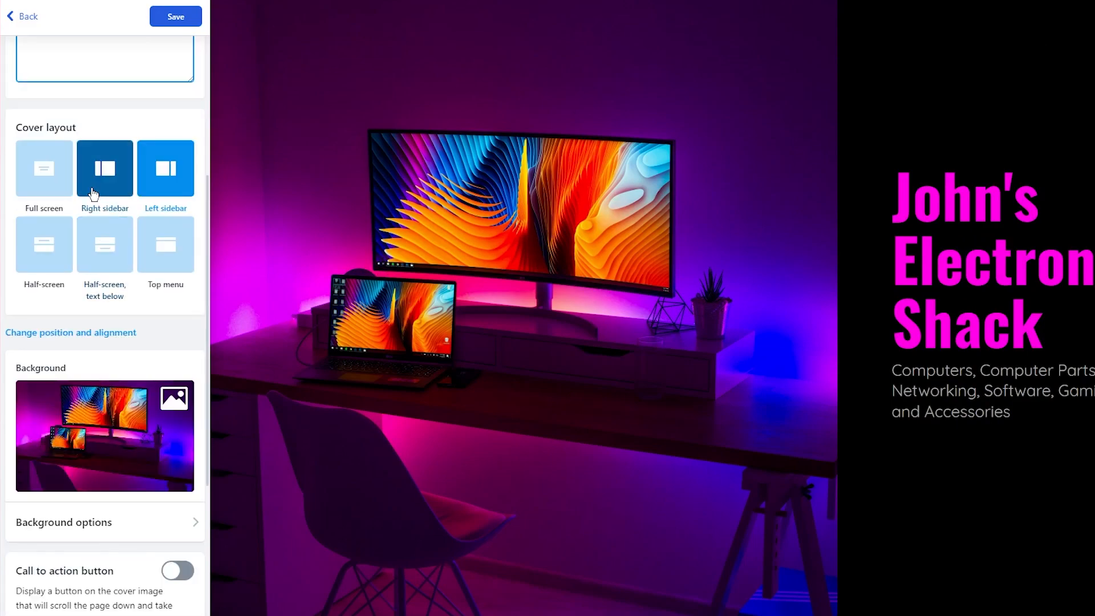
{"action": "left_click", "coordinate": [44, 171]}
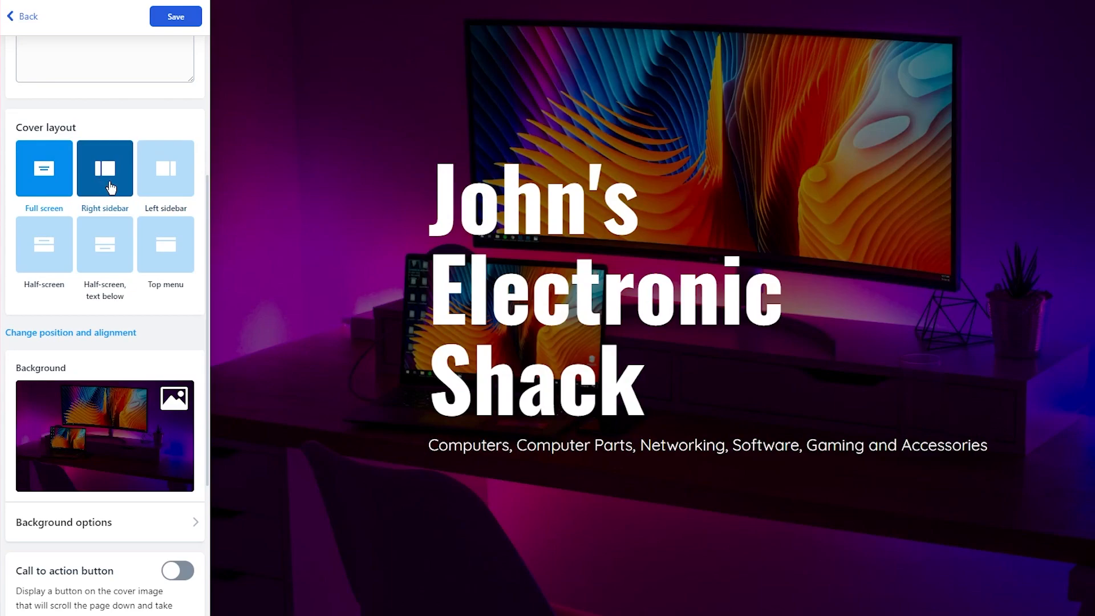
{"action": "left_click", "coordinate": [110, 188]}
{"action": "left_click", "coordinate": [173, 184]}
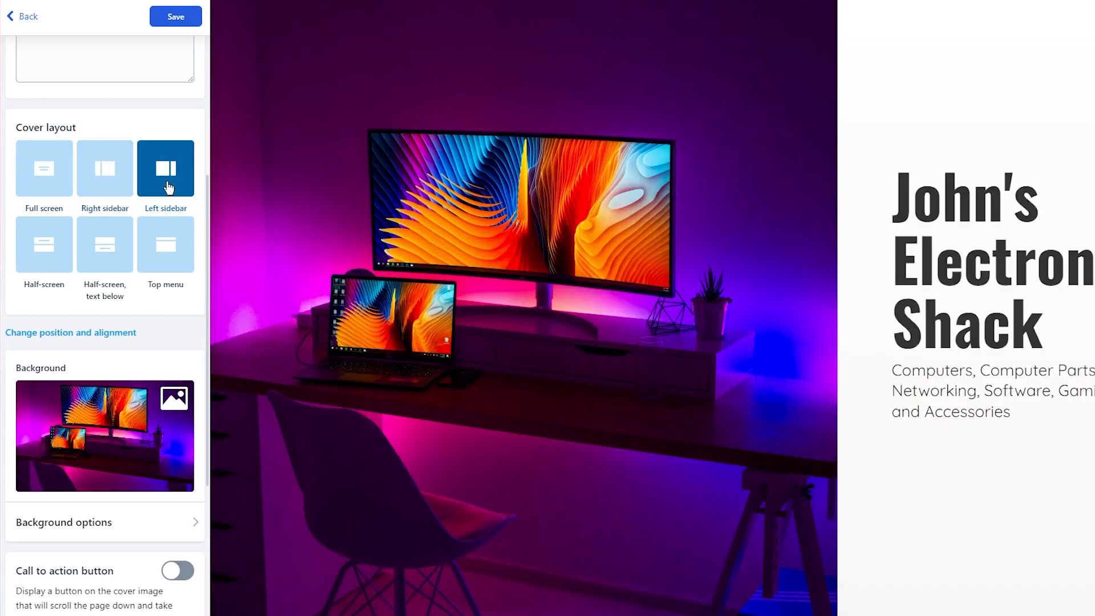
{"action": "left_click", "coordinate": [68, 251]}
{"action": "left_click", "coordinate": [97, 251]}
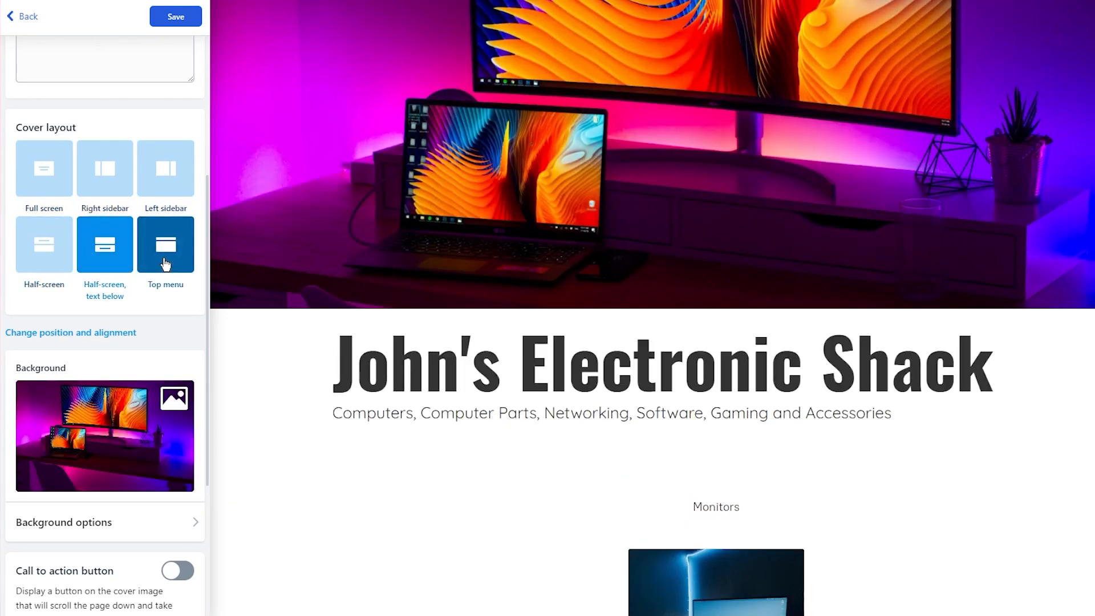
{"action": "left_click", "coordinate": [166, 264]}
{"action": "left_click", "coordinate": [166, 172]}
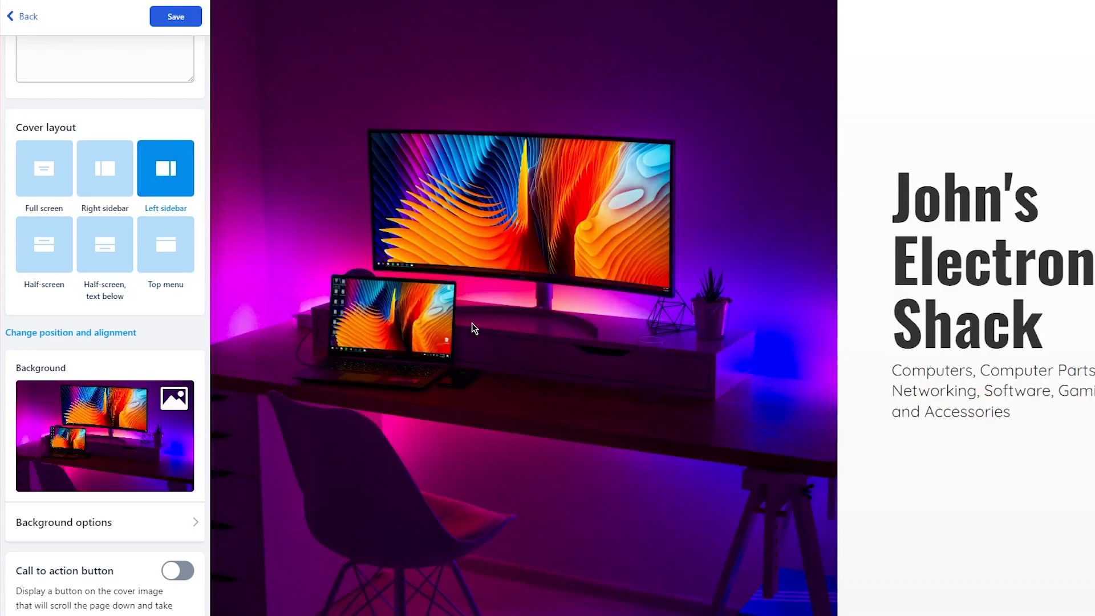
Preview stock, gradient, colour and video cover backgrounds, keeping the desk photo image.
{"action": "scroll", "coordinate": [88, 361], "scroll_direction": "down", "scroll_amount": 4}
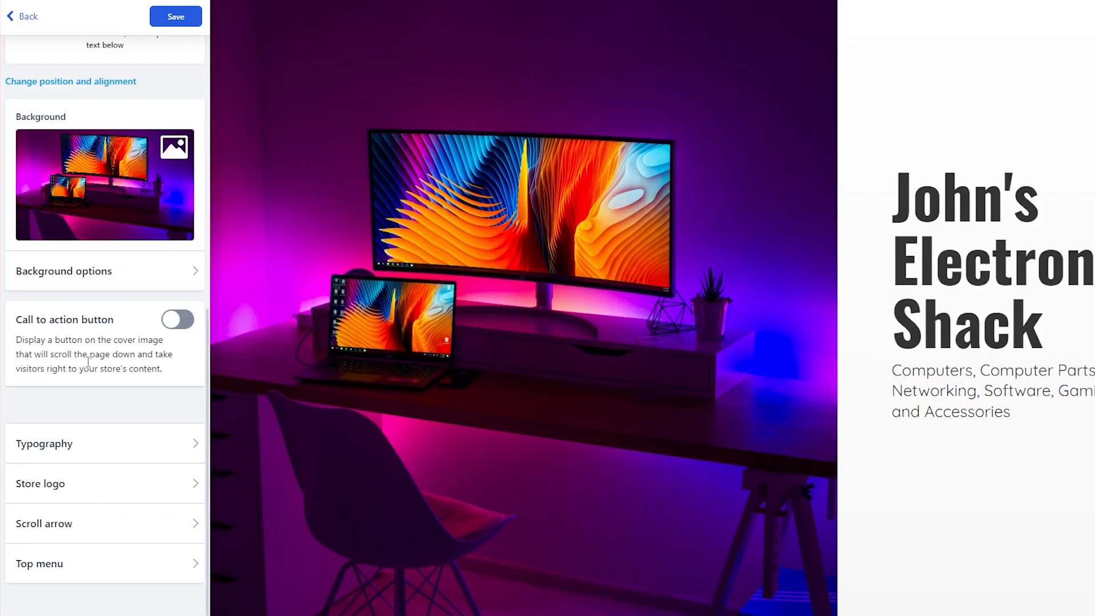
{"action": "left_click", "coordinate": [142, 282]}
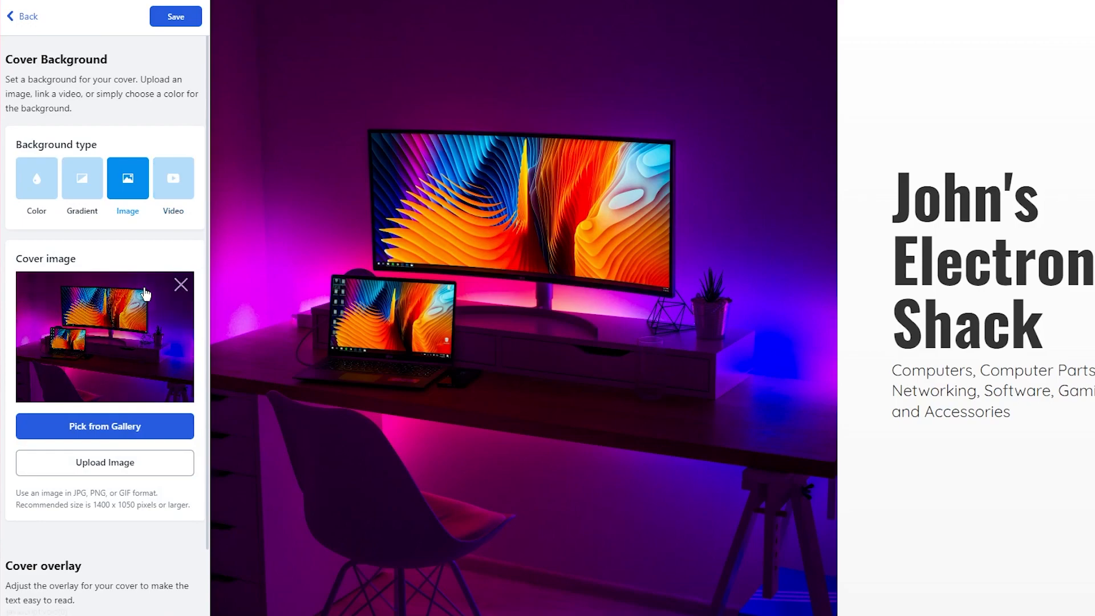
{"action": "scroll", "coordinate": [158, 308], "scroll_direction": "down", "scroll_amount": 3}
{"action": "scroll", "coordinate": [125, 419], "scroll_direction": "up", "scroll_amount": 2}
{"action": "scroll", "coordinate": [129, 420], "scroll_direction": "down", "scroll_amount": 2}
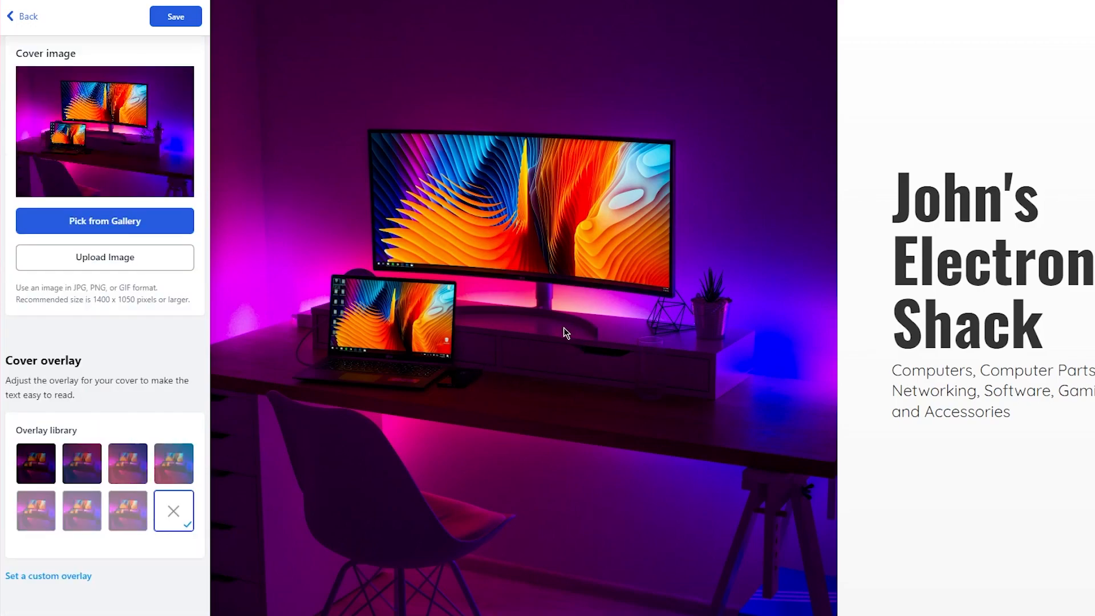
{"action": "left_click", "coordinate": [167, 220]}
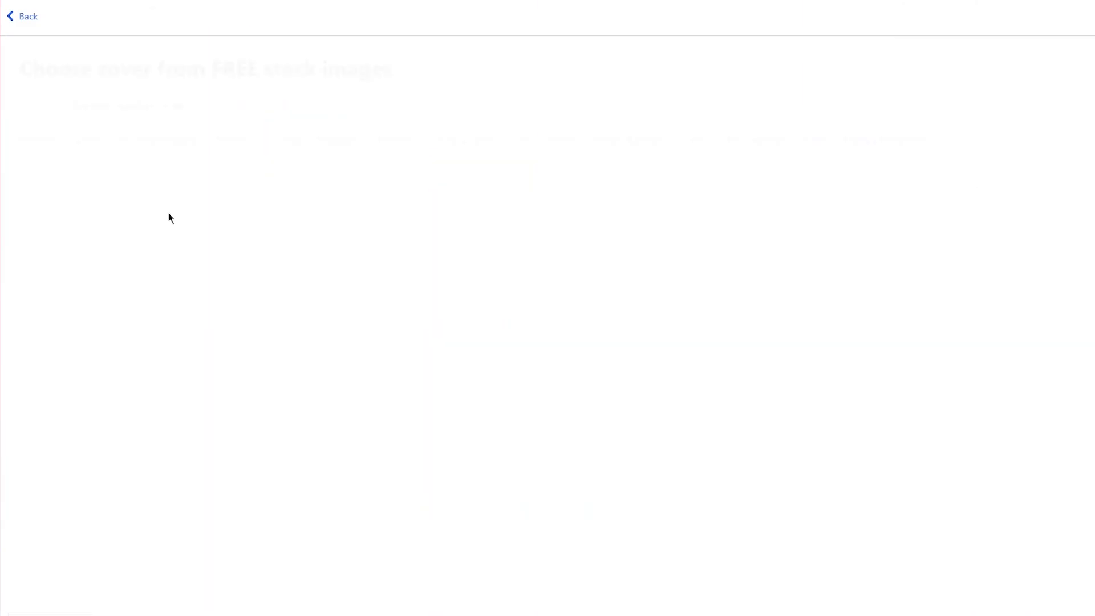
{"action": "left_click", "coordinate": [23, 16]}
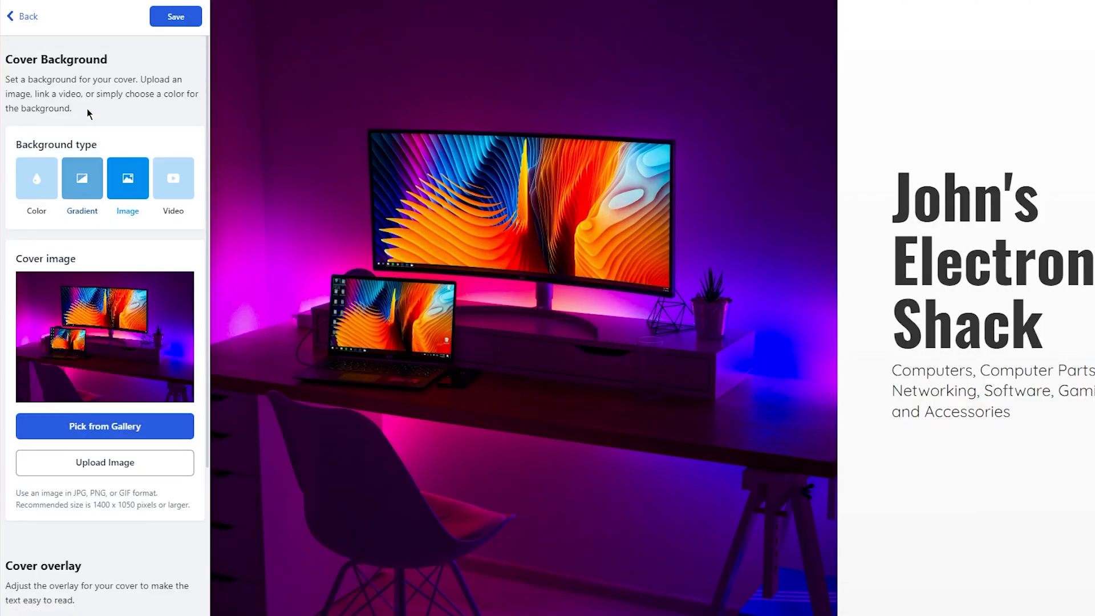
{"action": "left_click", "coordinate": [82, 178]}
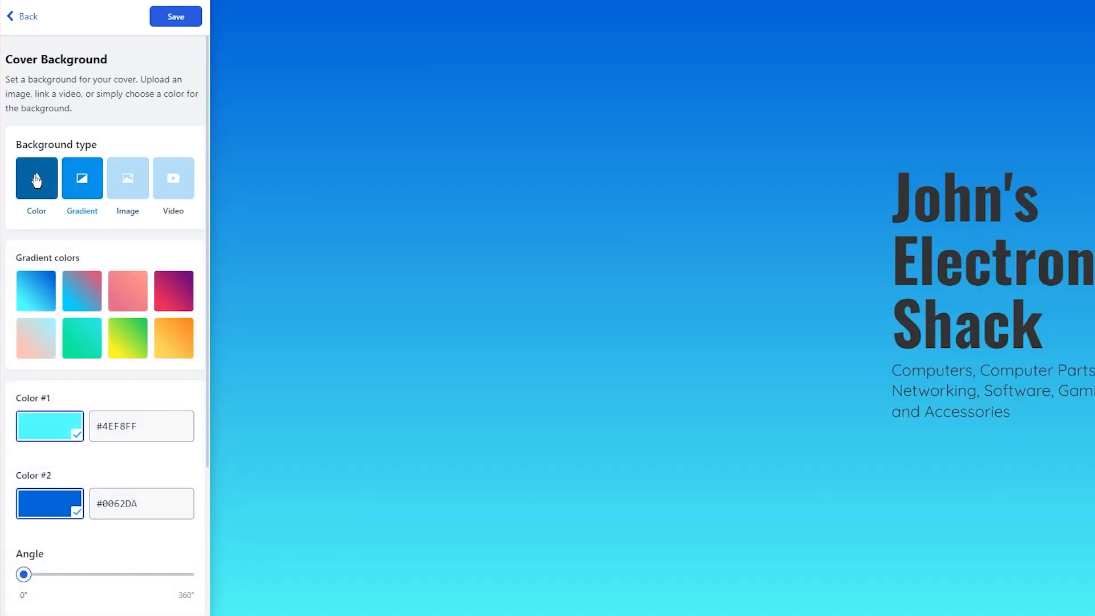
{"action": "left_click", "coordinate": [36, 180]}
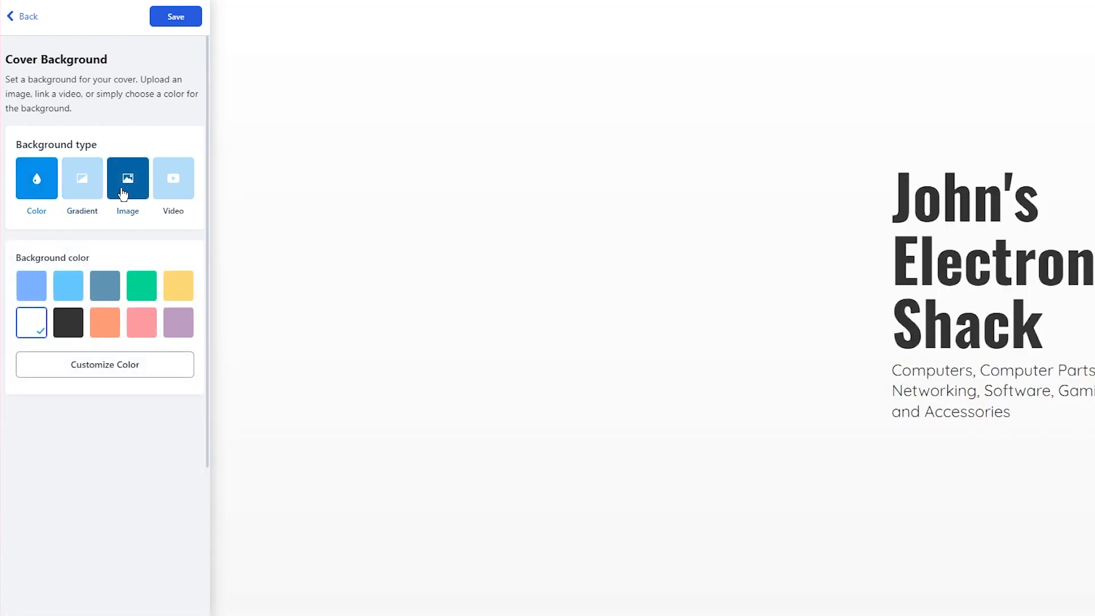
{"action": "left_click", "coordinate": [123, 194]}
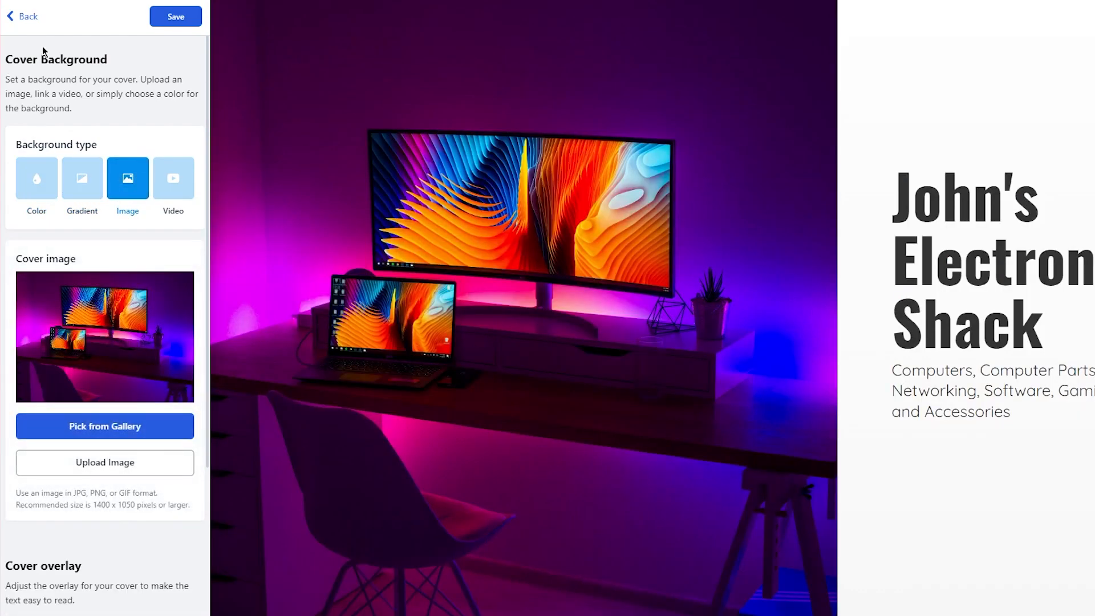
{"action": "left_click", "coordinate": [178, 186]}
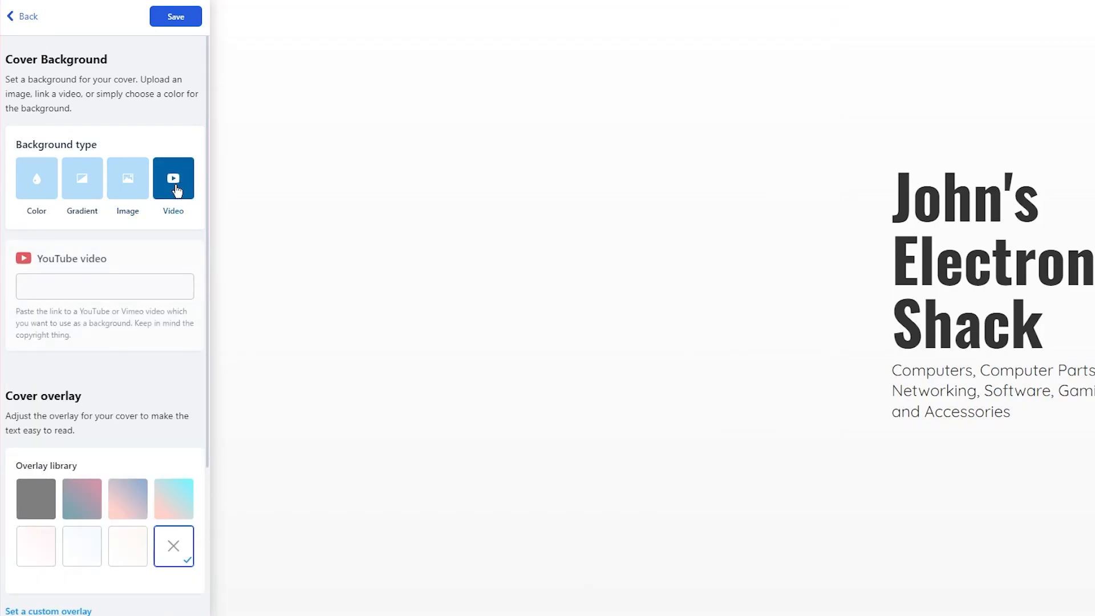
{"action": "left_click", "coordinate": [130, 184]}
{"action": "left_click", "coordinate": [22, 16]}
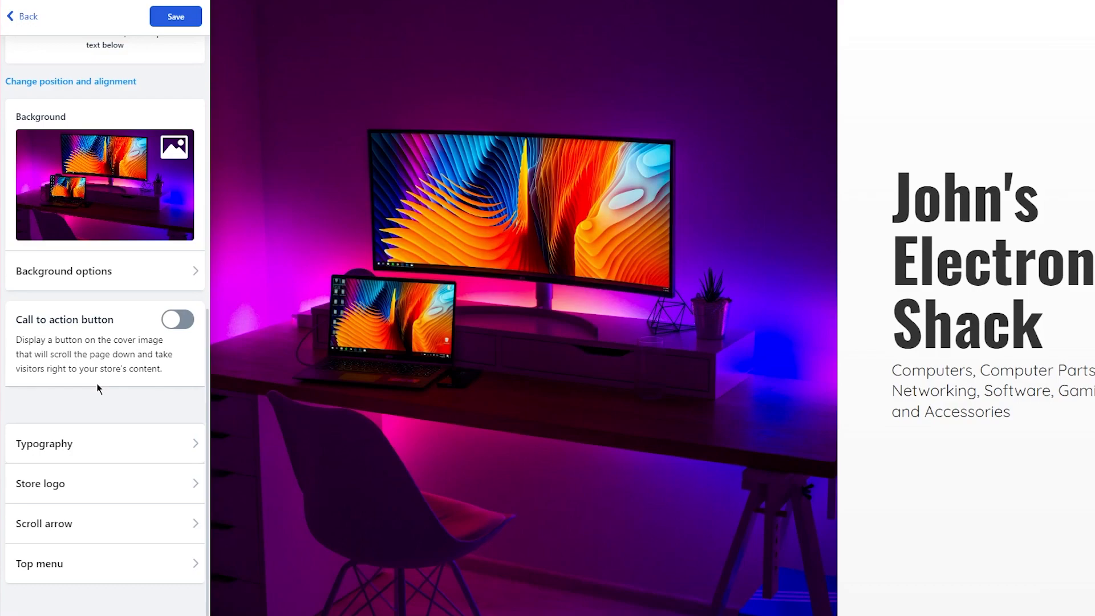
Turn on the call-to-action to add a Shop Now button and test it in the preview.
{"action": "left_click", "coordinate": [172, 320]}
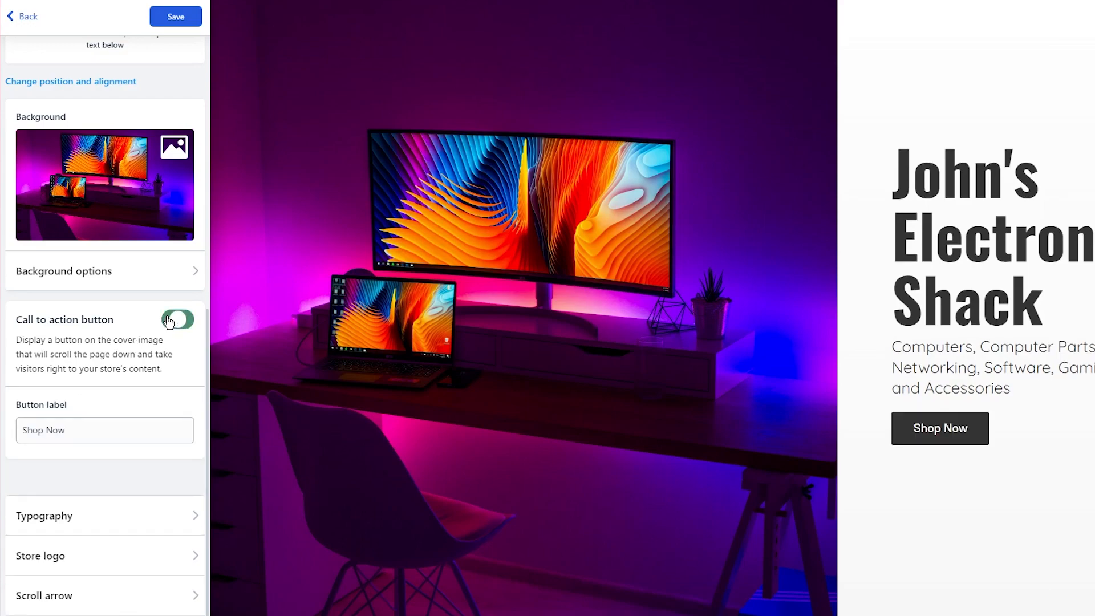
{"action": "left_click", "coordinate": [956, 428]}
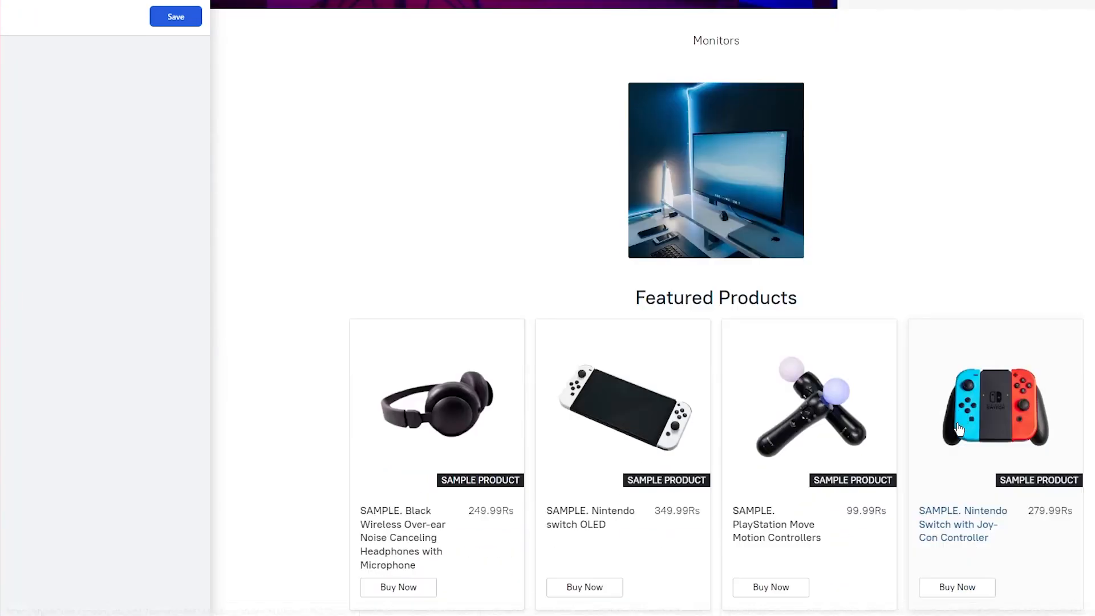
{"action": "scroll", "coordinate": [768, 349], "scroll_direction": "up", "scroll_amount": 2}
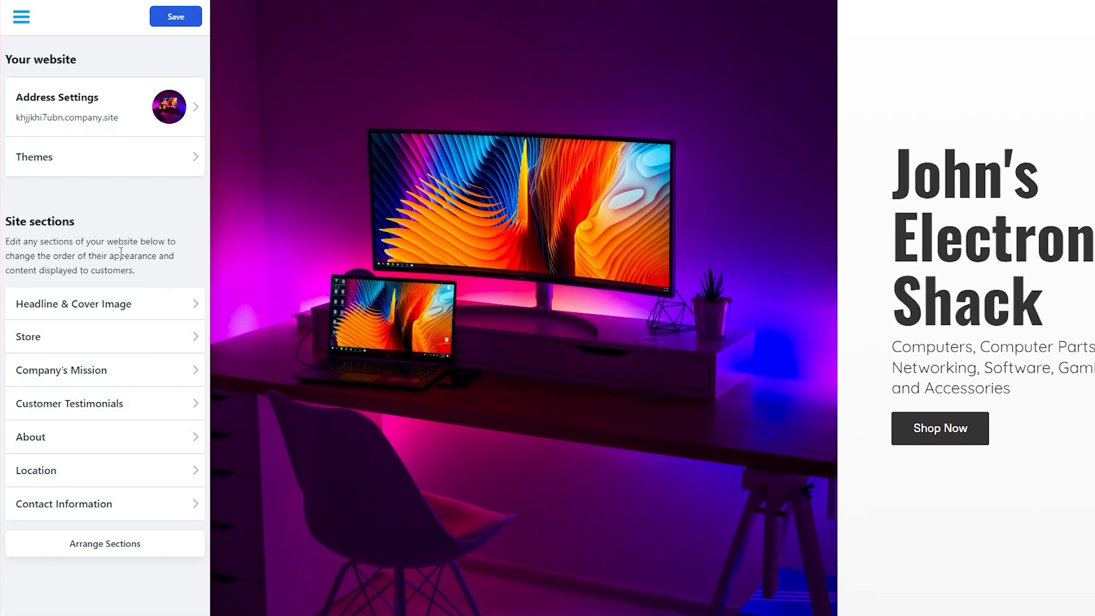
In Store settings, try Small, Large and 4:3 thumbnails, keeping Medium at 1:1 ratio.
{"action": "left_click", "coordinate": [144, 332]}
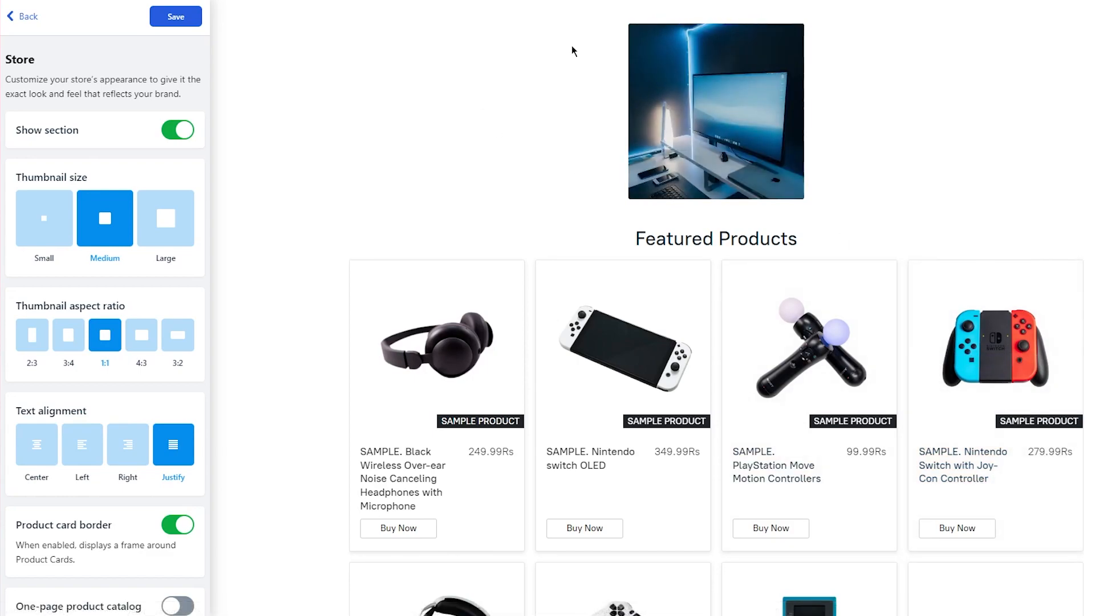
{"action": "scroll", "coordinate": [403, 161], "scroll_direction": "up", "scroll_amount": 4}
{"action": "scroll", "coordinate": [440, 193], "scroll_direction": "down", "scroll_amount": 8}
{"action": "scroll", "coordinate": [447, 188], "scroll_direction": "up", "scroll_amount": 5}
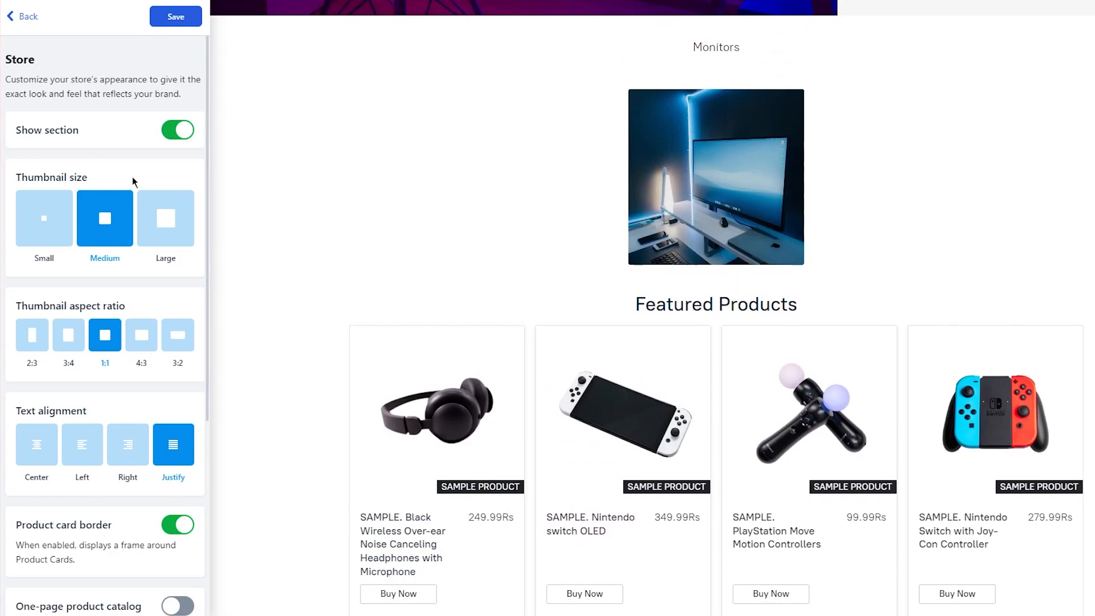
{"action": "left_click", "coordinate": [60, 202]}
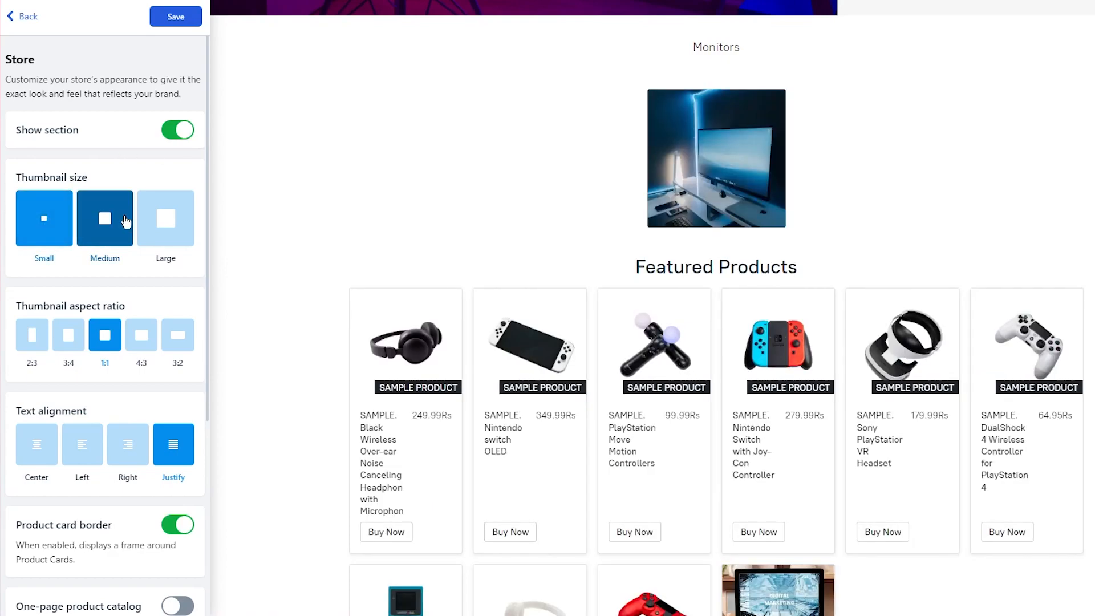
{"action": "left_click", "coordinate": [170, 227]}
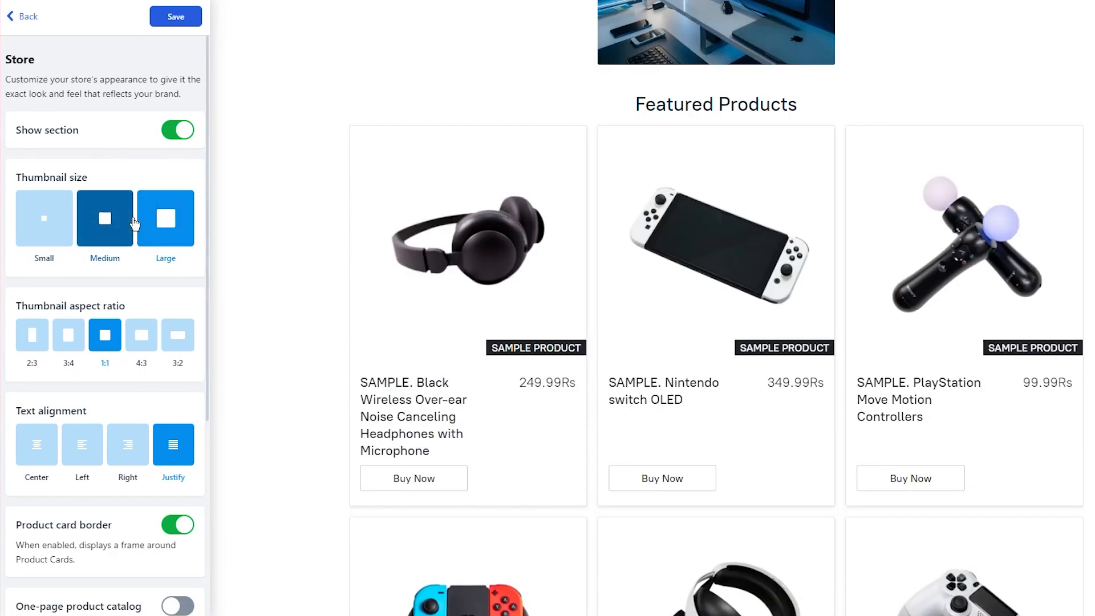
{"action": "scroll", "coordinate": [514, 207], "scroll_direction": "up", "scroll_amount": 5}
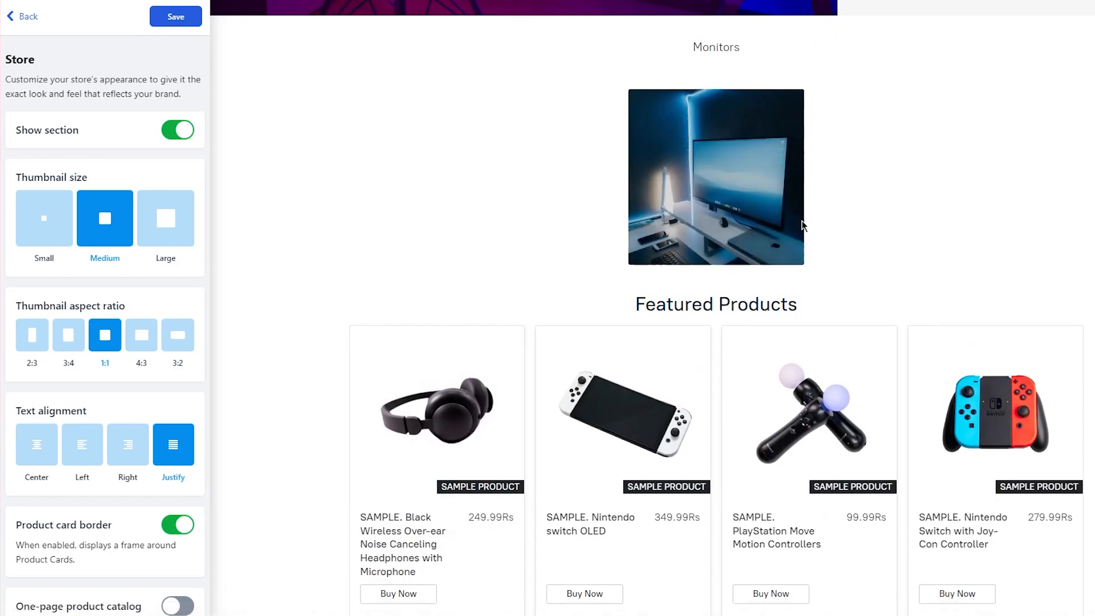
{"action": "left_click", "coordinate": [150, 338]}
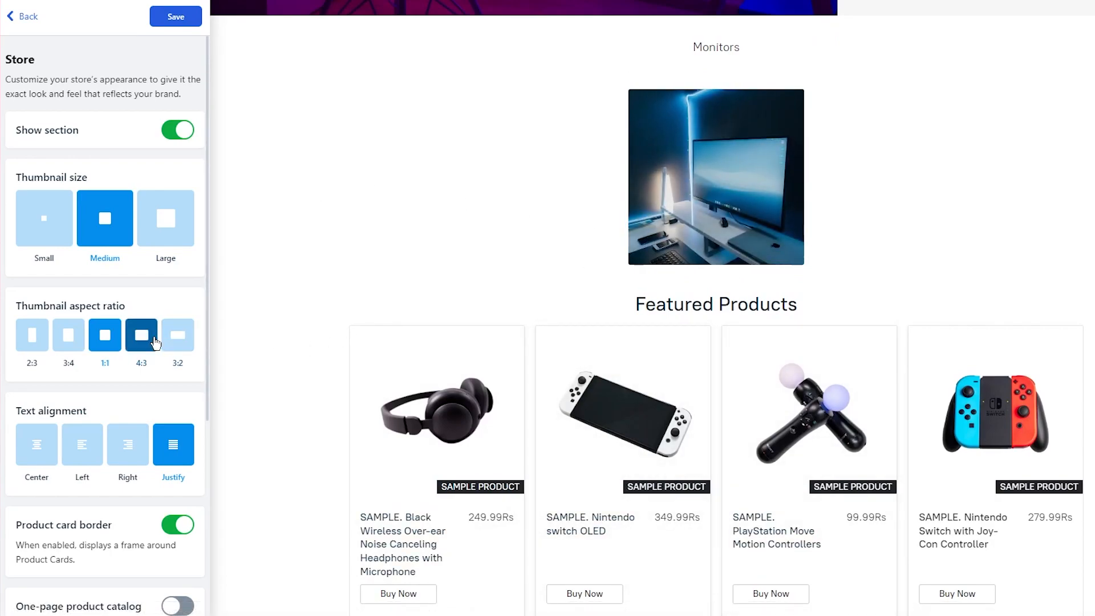
{"action": "left_click", "coordinate": [105, 336]}
Look over the product list and product page settings, then save the store display settings.
{"action": "scroll", "coordinate": [276, 299], "scroll_direction": "down", "scroll_amount": 5}
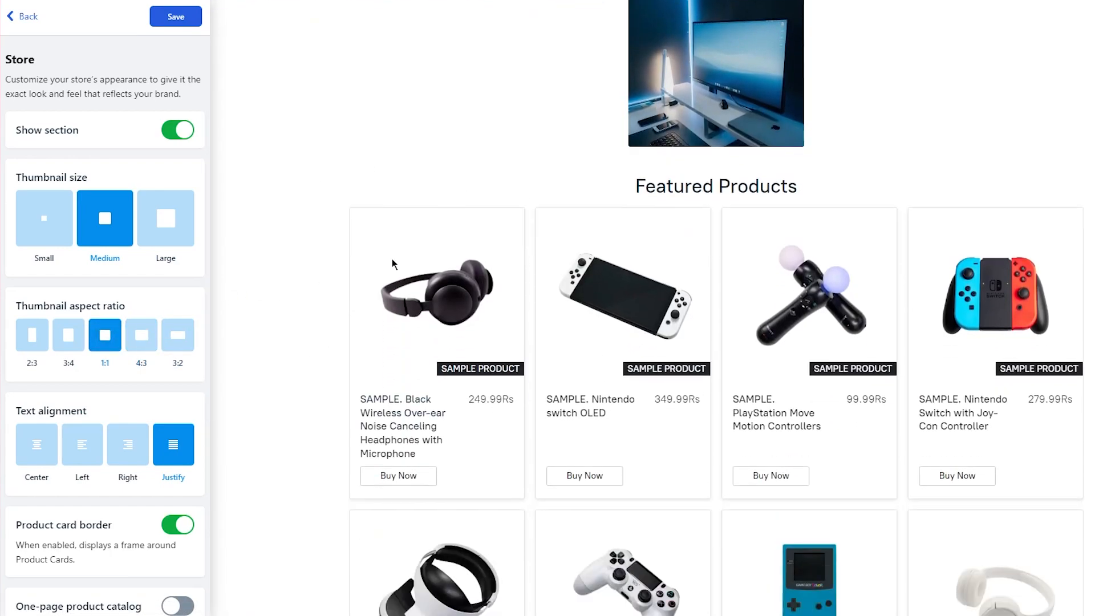
{"action": "scroll", "coordinate": [391, 263], "scroll_direction": "down", "scroll_amount": 1}
{"action": "scroll", "coordinate": [194, 320], "scroll_direction": "down", "scroll_amount": 5}
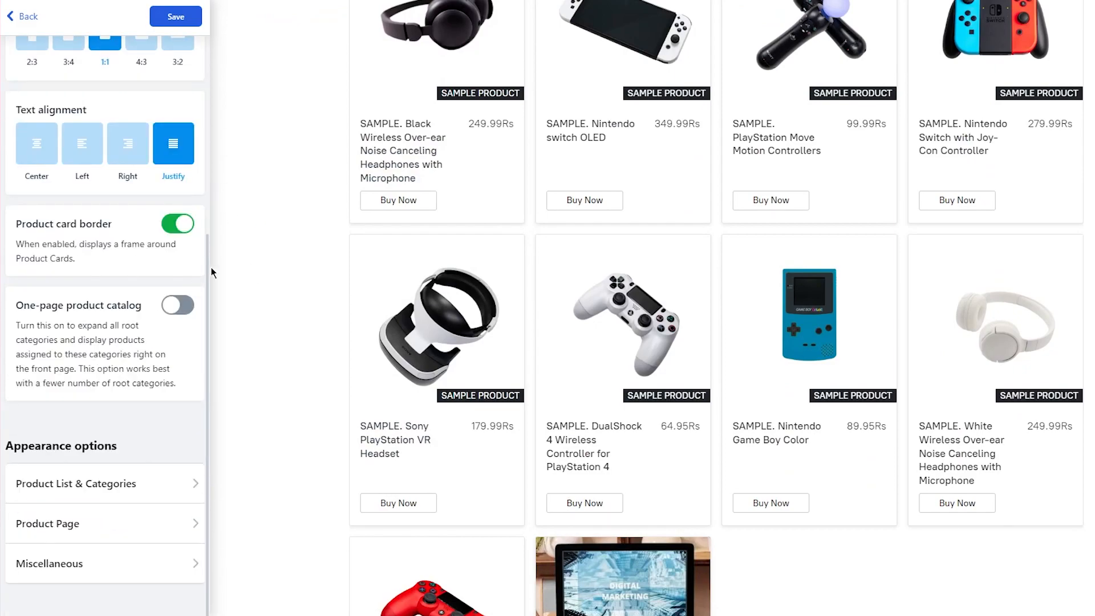
{"action": "left_click", "coordinate": [174, 484]}
{"action": "scroll", "coordinate": [107, 269], "scroll_direction": "down", "scroll_amount": 10}
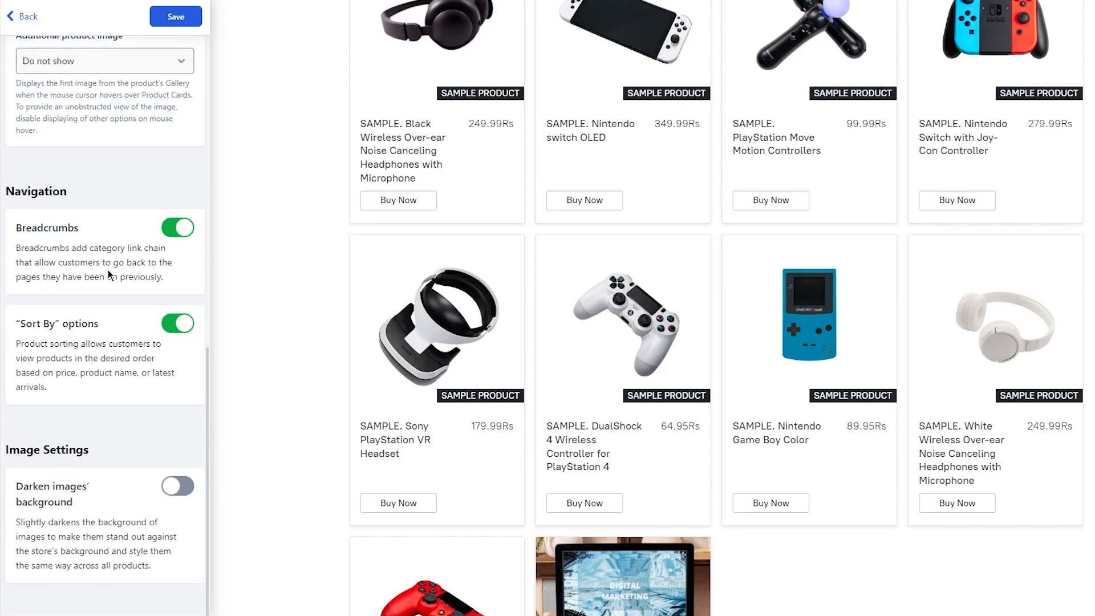
{"action": "scroll", "coordinate": [121, 359], "scroll_direction": "up", "scroll_amount": 10}
{"action": "left_click", "coordinate": [20, 17]}
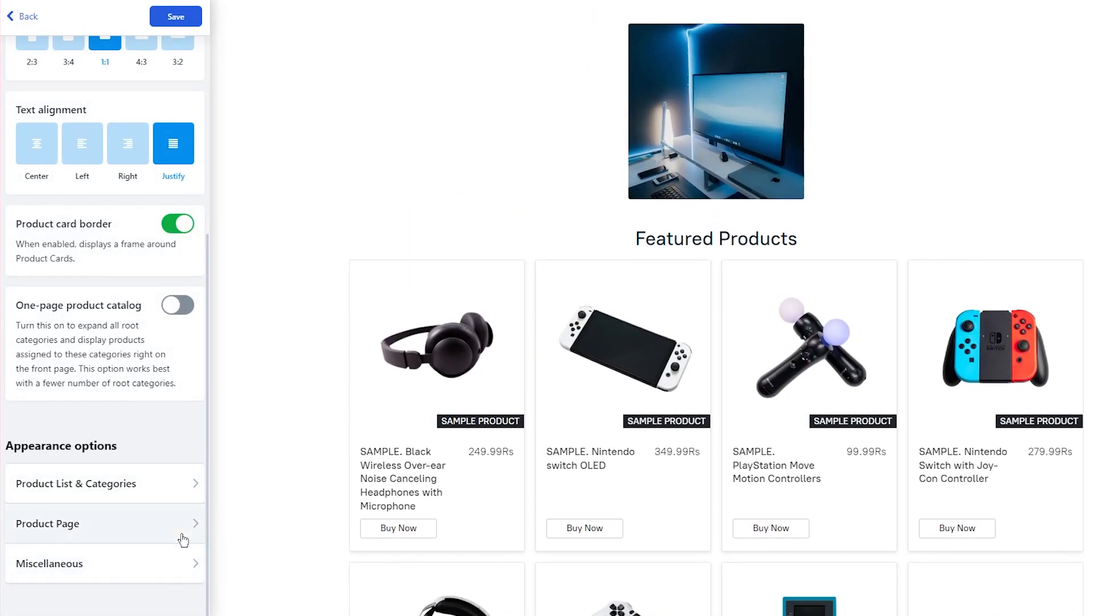
{"action": "left_click", "coordinate": [142, 532]}
{"action": "scroll", "coordinate": [156, 494], "scroll_direction": "down", "scroll_amount": 6}
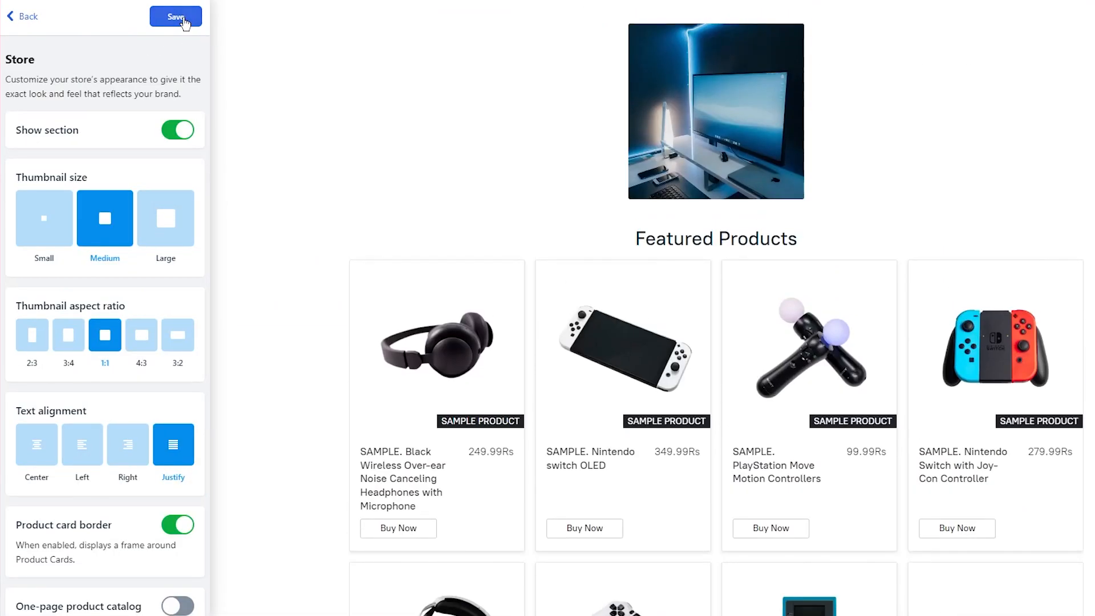
{"action": "left_click", "coordinate": [182, 18]}
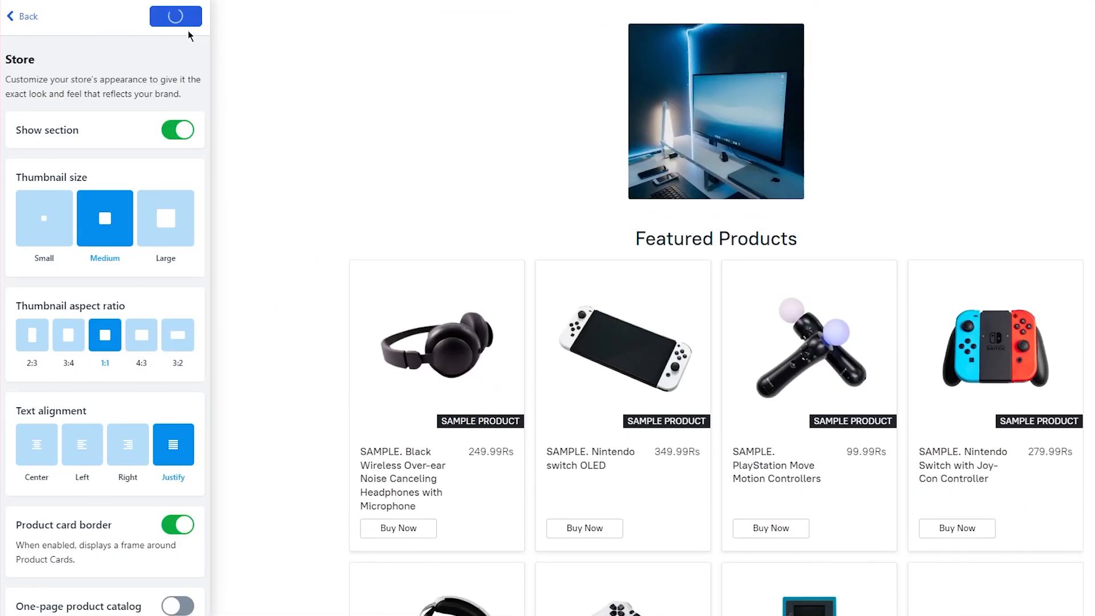
Return to Site sections and open Company's Mission, showing its 'Why Choose Us?' text.
{"action": "left_click_drag", "start_coordinate": [28, 16], "coordinate": [19, 16]}
{"action": "left_click", "coordinate": [16, 17]}
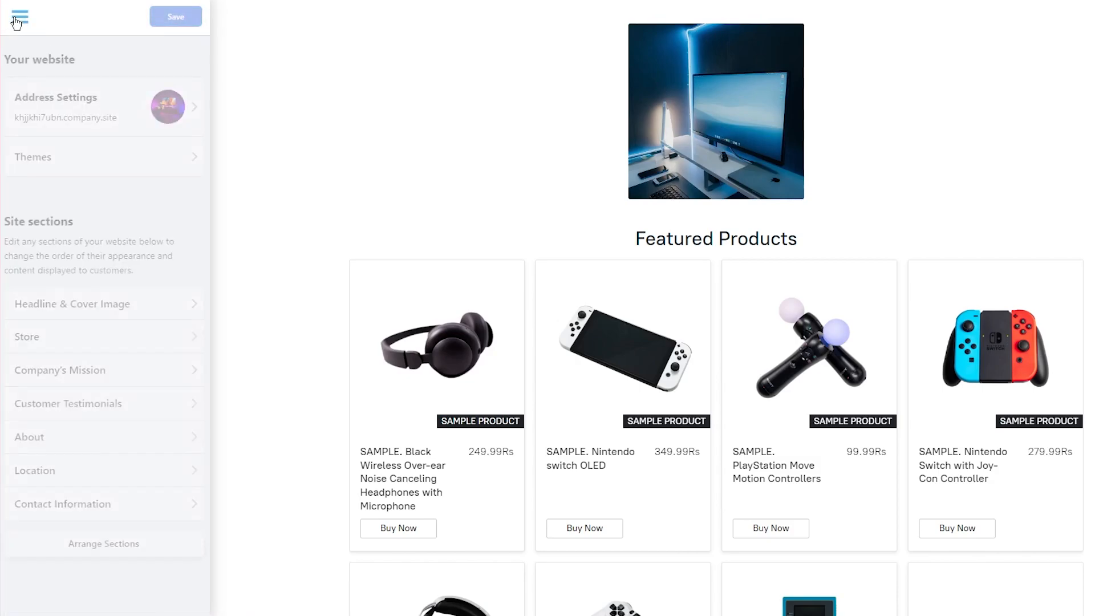
{"action": "left_click", "coordinate": [144, 380]}
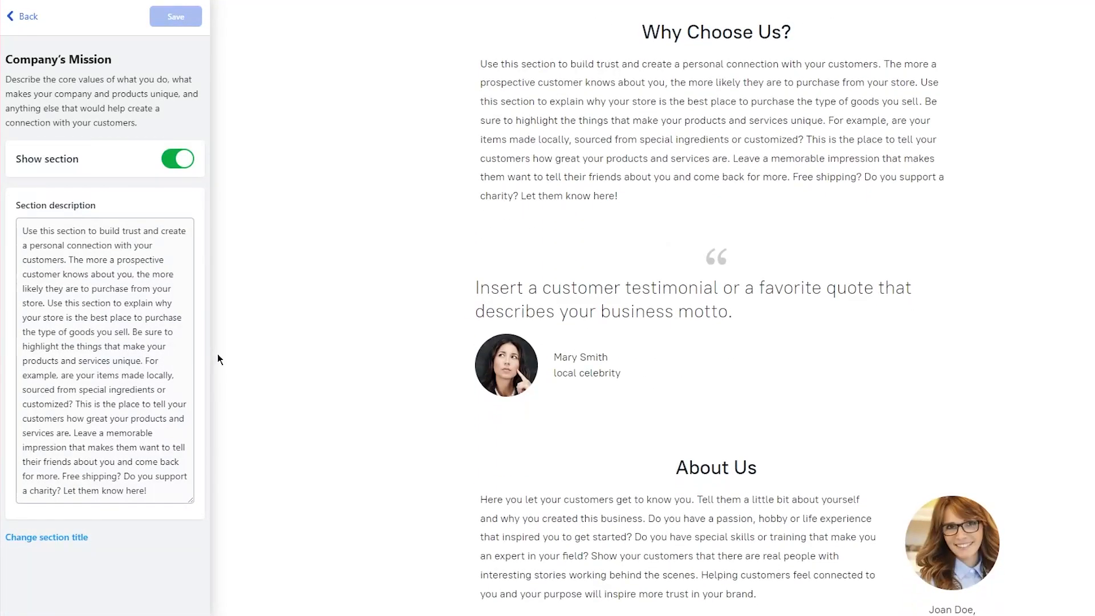
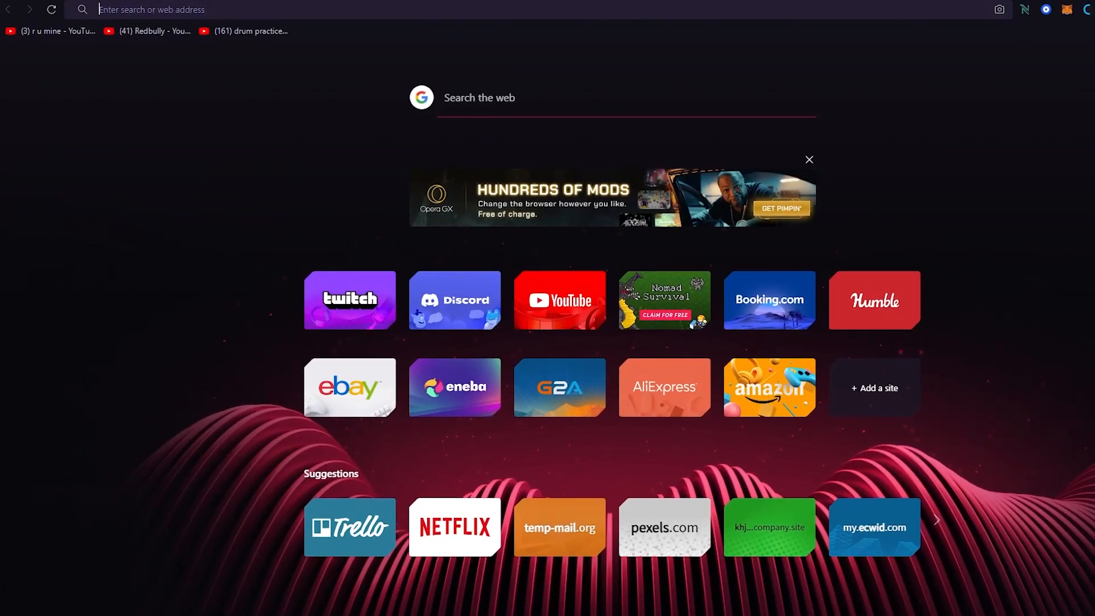
Search Google for 'section description for an electronic store'.
{"action": "type", "text": "section"}
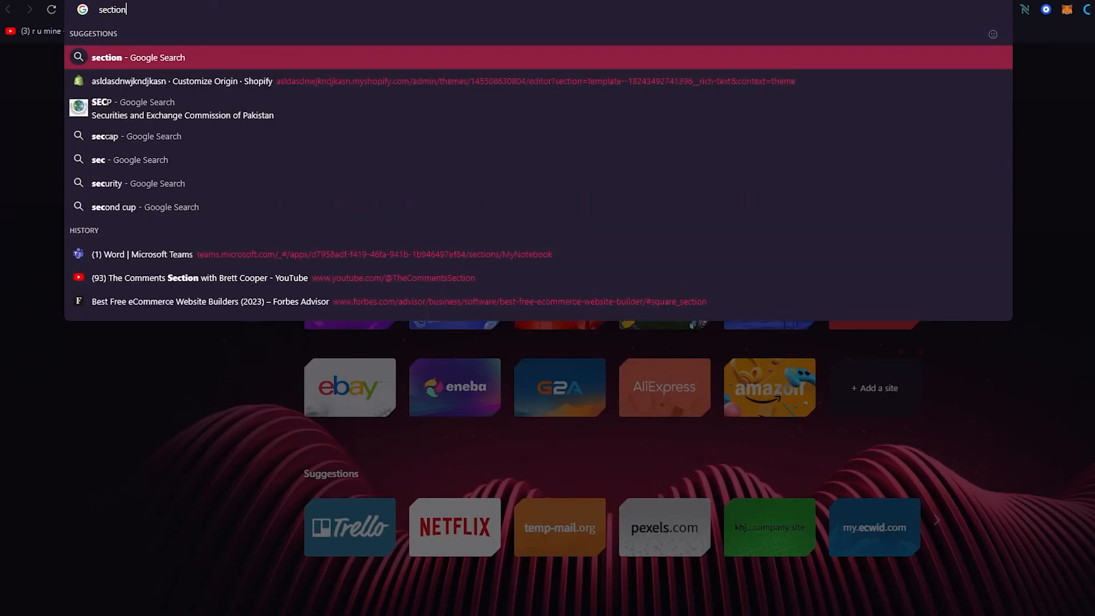
{"action": "type", "text": " descriptio"}
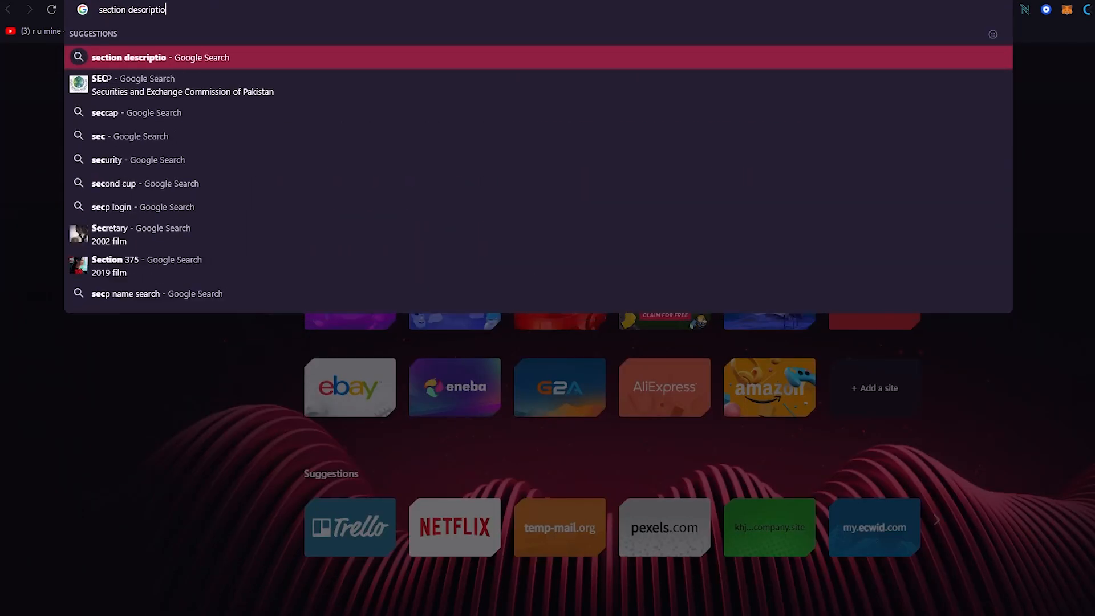
{"action": "type", "text": "n for an electr"}
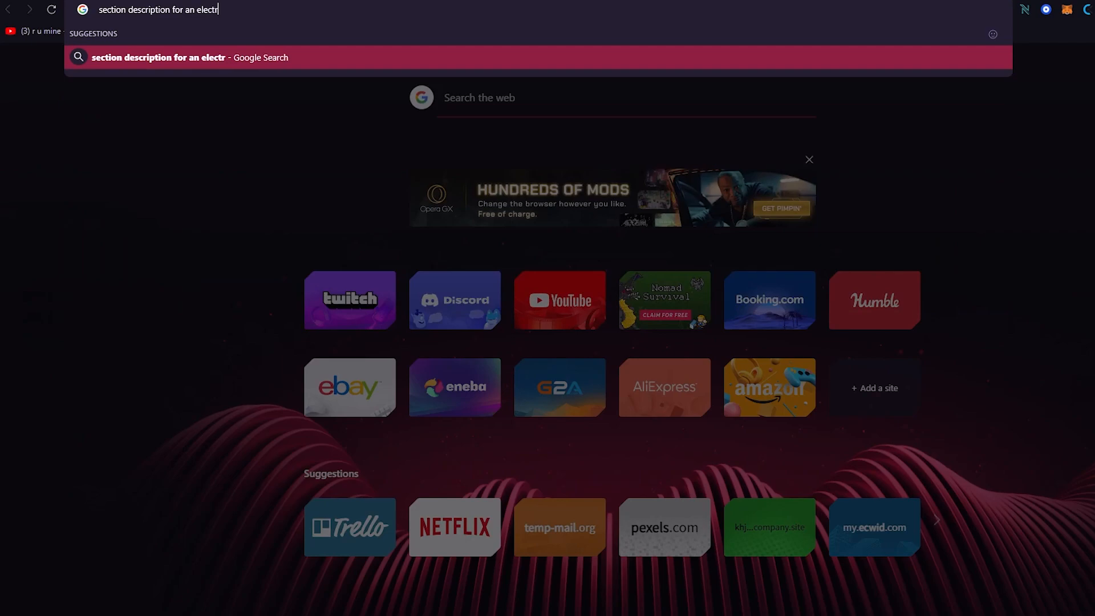
{"action": "type", "text": "onic store"}
{"action": "key", "text": "Return"}
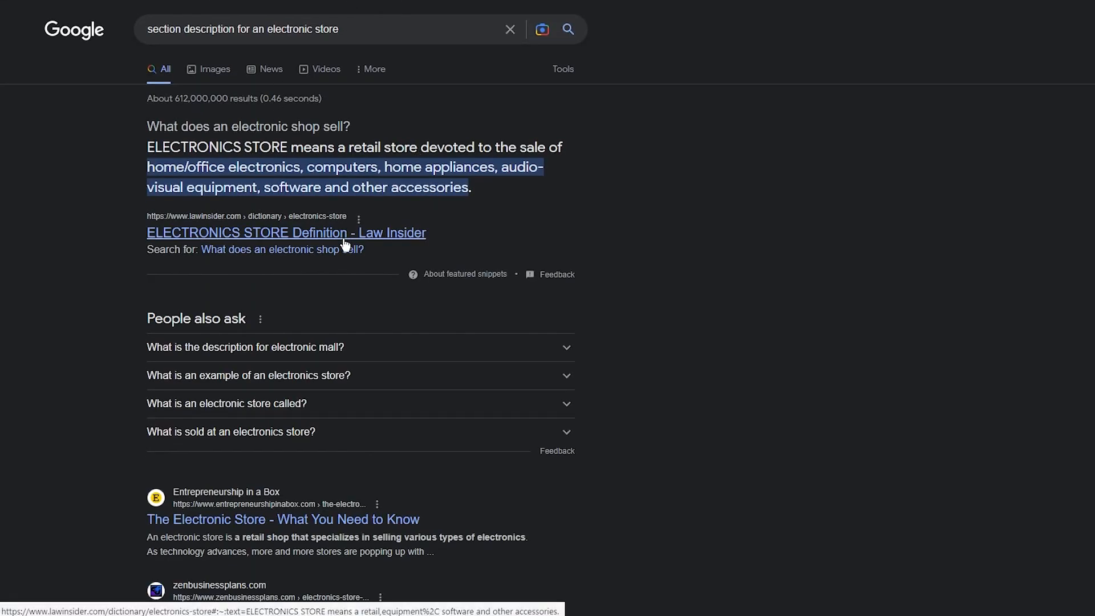
{"action": "scroll", "coordinate": [509, 230], "scroll_direction": "down", "scroll_amount": 5}
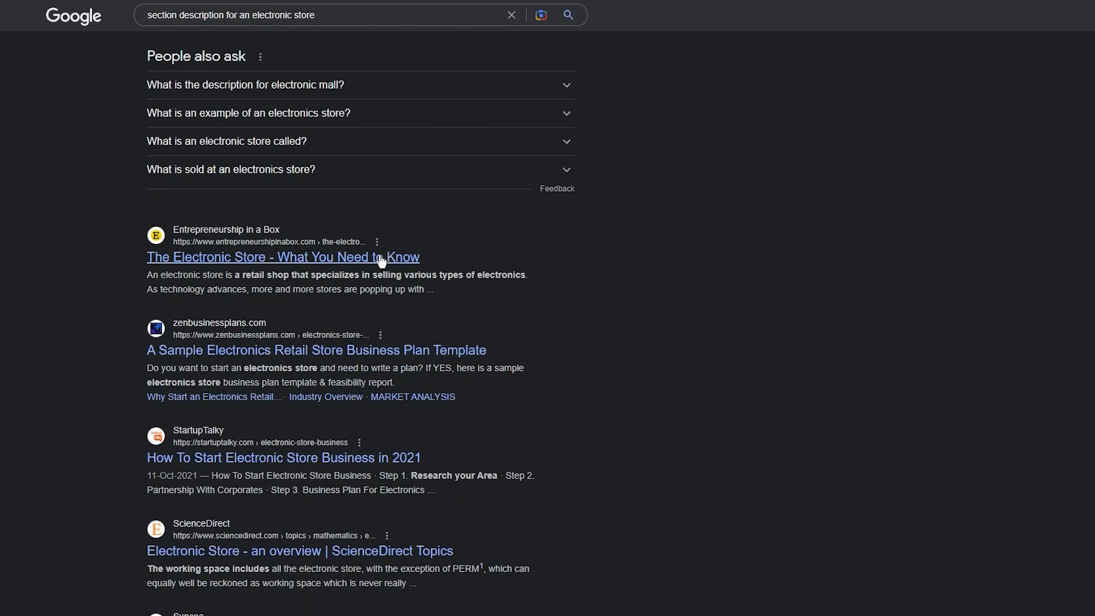
{"action": "scroll", "coordinate": [382, 261], "scroll_direction": "up", "scroll_amount": 3}
Expand the electronic mall question and select its answer paragraph to copy.
{"action": "left_click", "coordinate": [335, 281]}
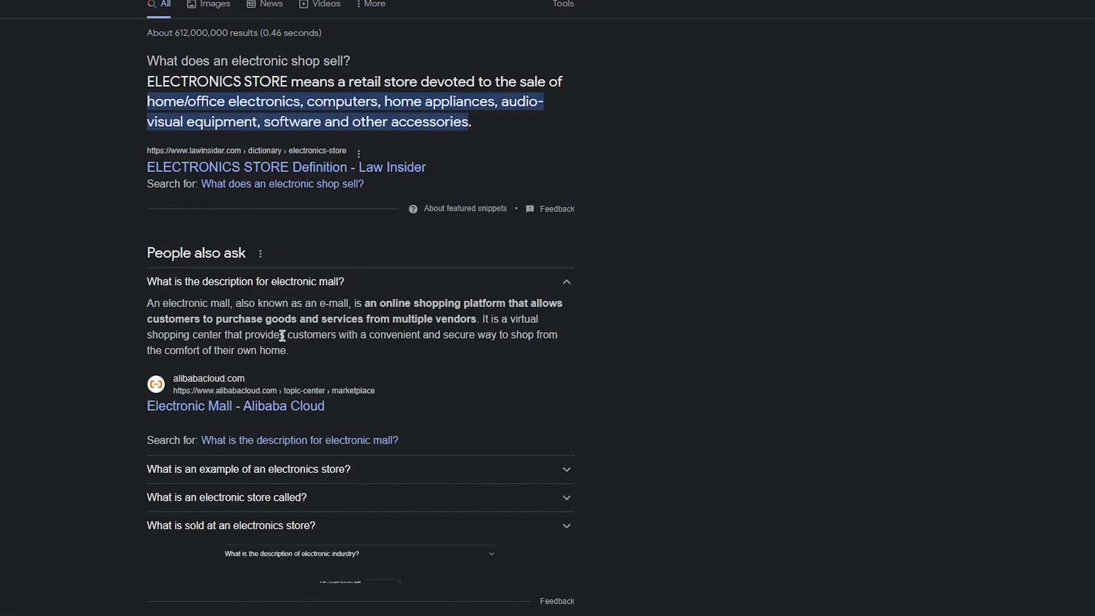
{"action": "left_click_drag", "start_coordinate": [147, 279], "coordinate": [334, 370]}
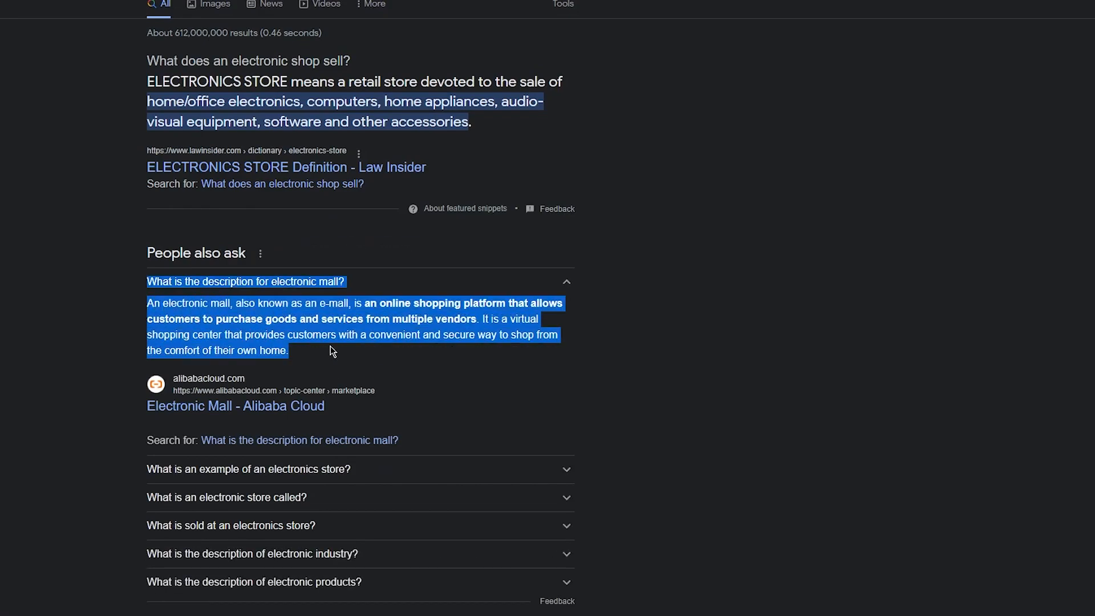
{"action": "left_click", "coordinate": [195, 282]}
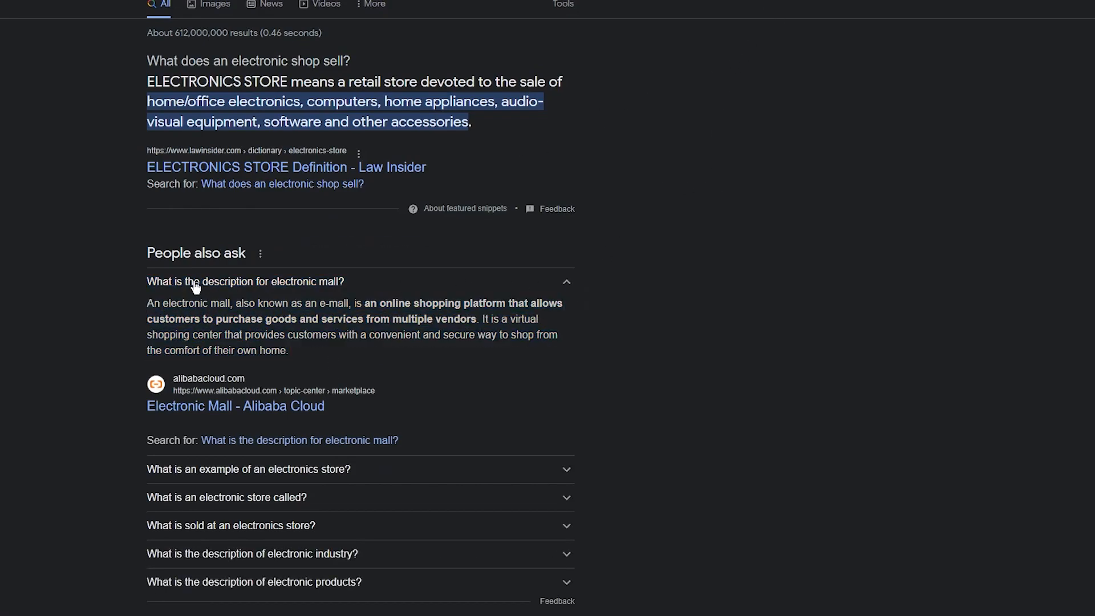
{"action": "left_click_drag", "start_coordinate": [147, 296], "coordinate": [348, 336]}
{"action": "left_click", "coordinate": [359, 349]}
{"action": "left_click_drag", "start_coordinate": [152, 304], "coordinate": [324, 346]}
{"action": "key", "text": "ctrl+c"}
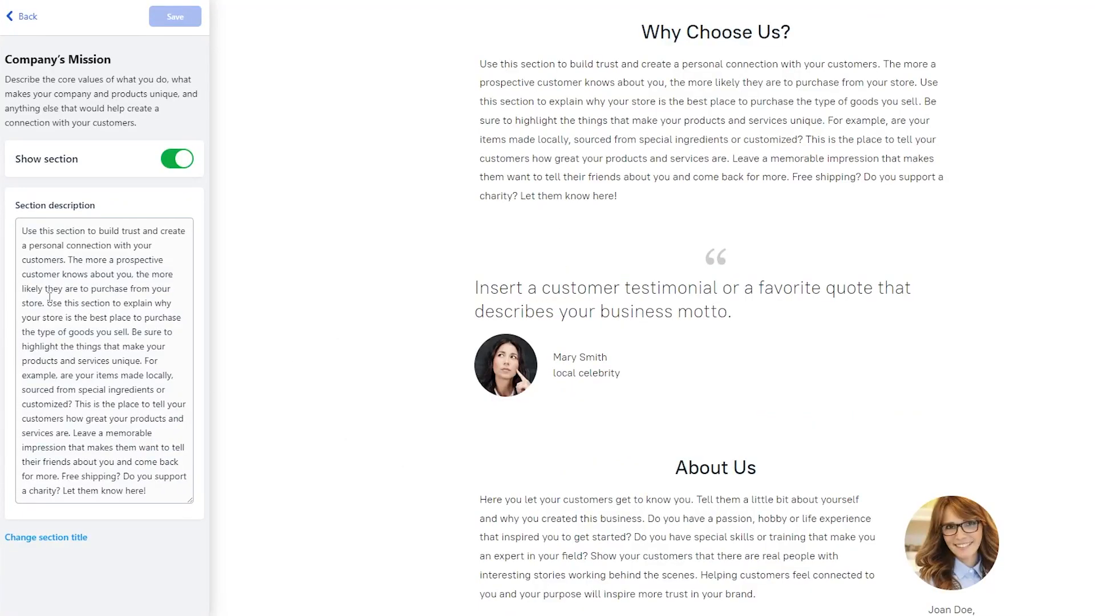
Replace the Company's Mission description with the electronic mall paragraph, capitalise its first letter, and save.
{"action": "left_click_drag", "start_coordinate": [17, 228], "coordinate": [147, 492]}
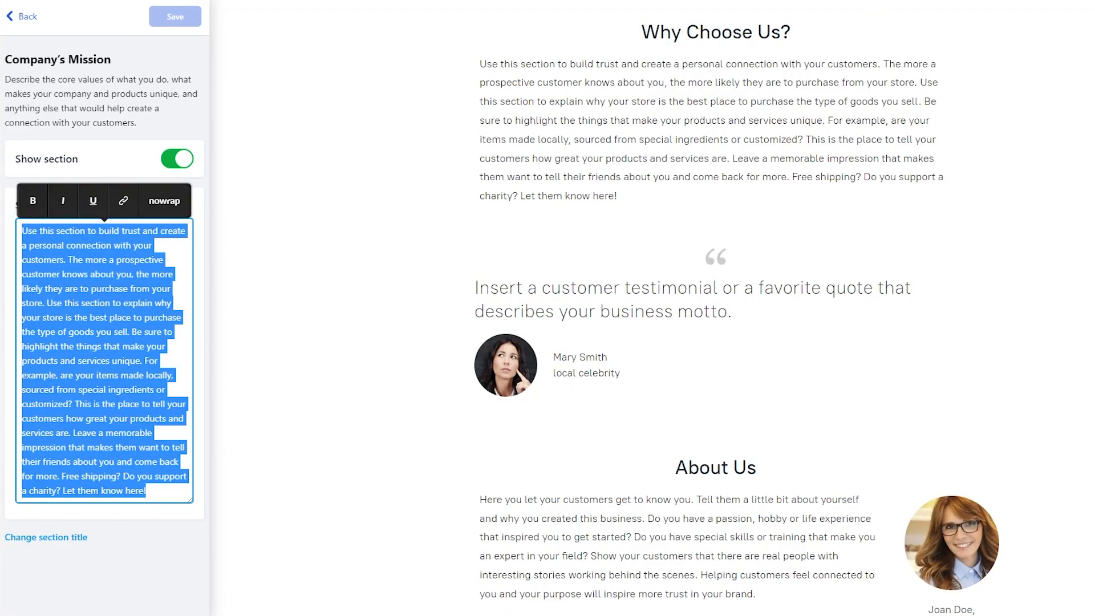
{"action": "key", "text": "ctrl+v"}
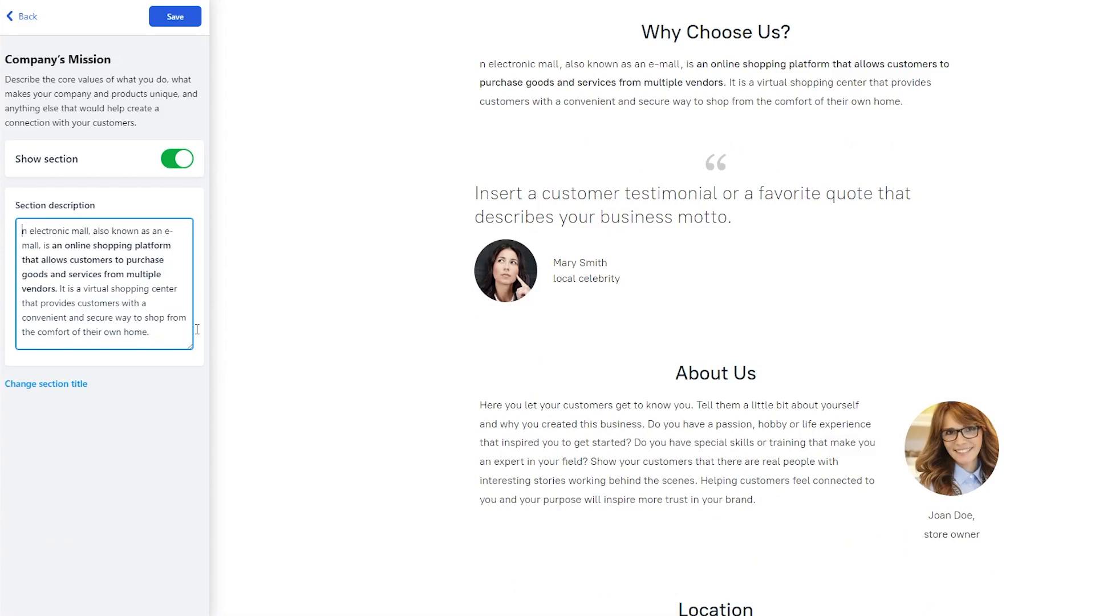
{"action": "type", "text": "A"}
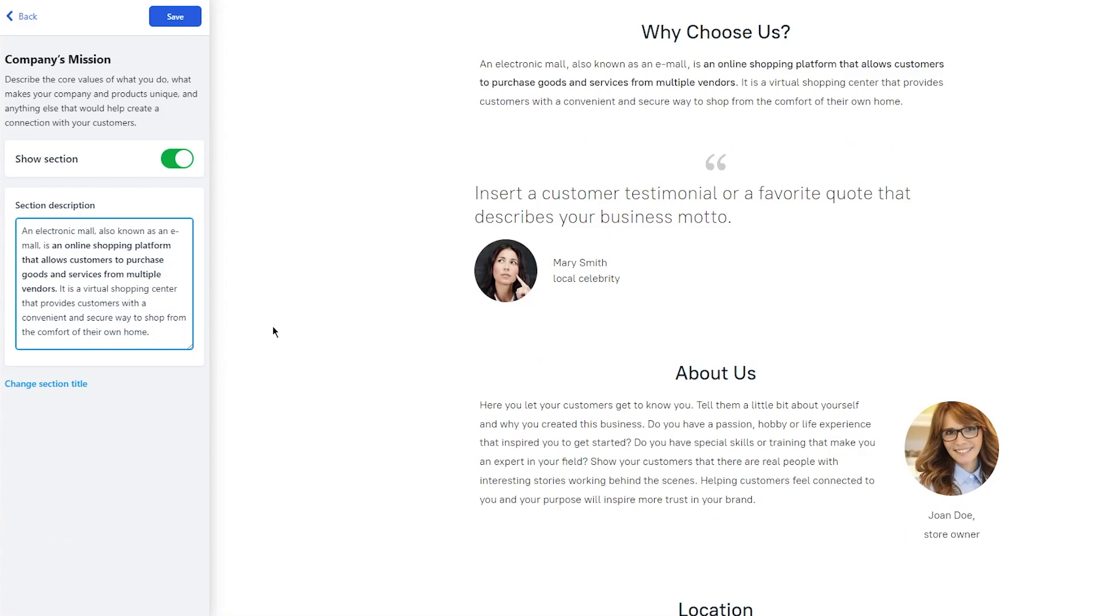
{"action": "left_click", "coordinate": [174, 20]}
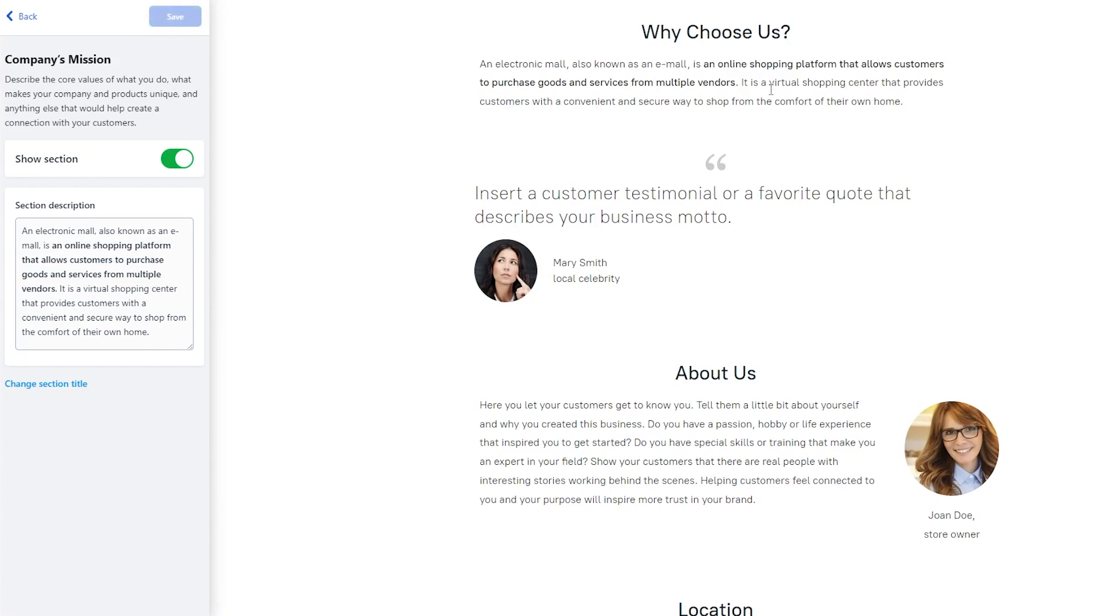
{"action": "left_click_drag", "start_coordinate": [462, 66], "coordinate": [932, 151]}
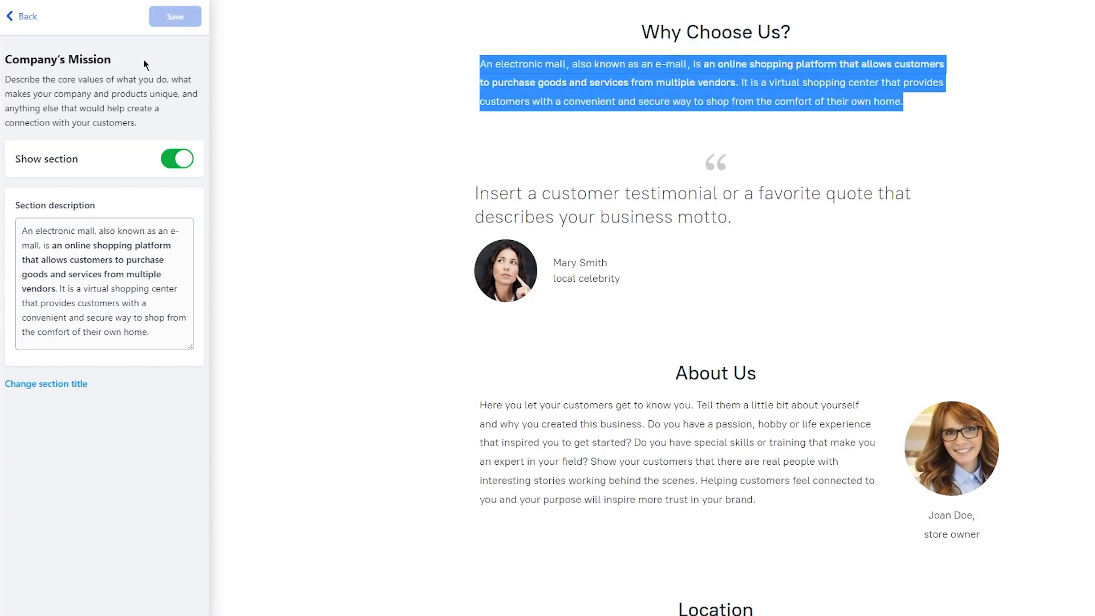
{"action": "left_click", "coordinate": [20, 17]}
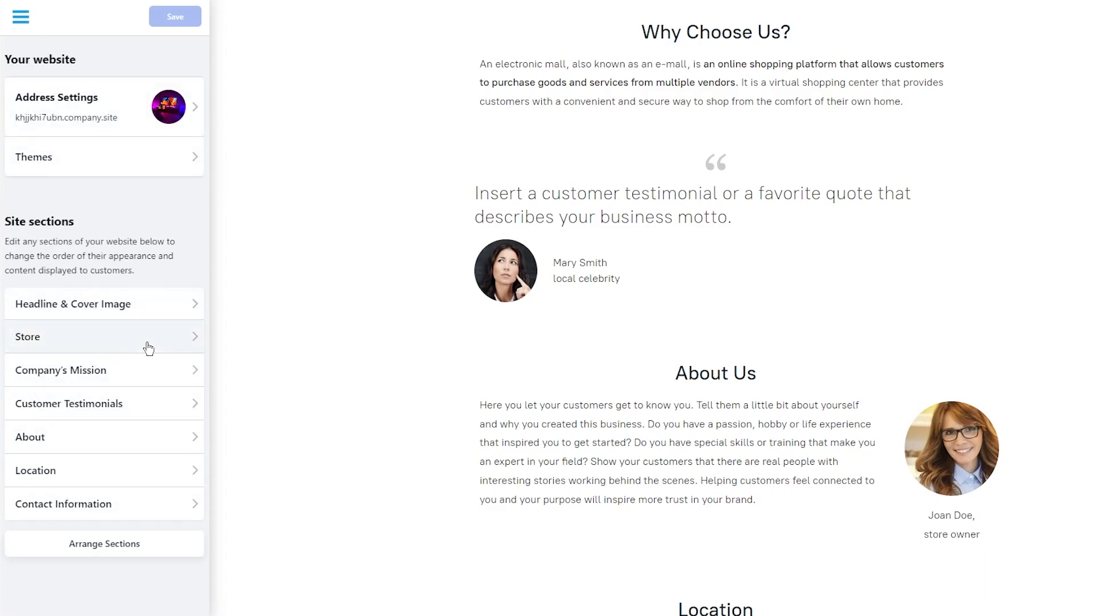
Change the first Customer Testimonials quote to 'Best and Top Quality Electronic Products'.
{"action": "left_click", "coordinate": [138, 403]}
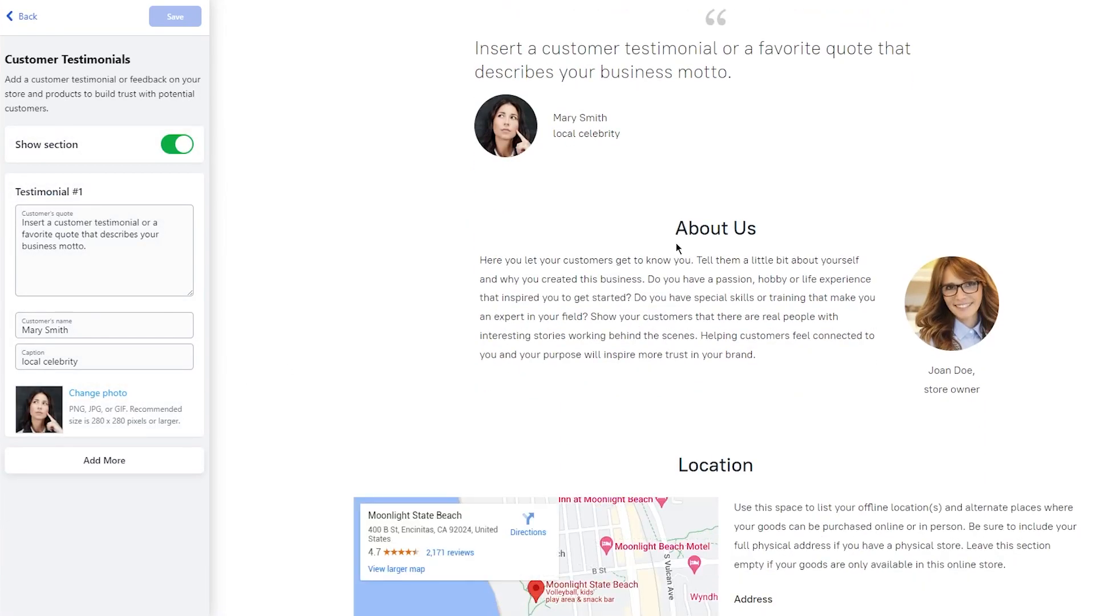
{"action": "scroll", "coordinate": [676, 243], "scroll_direction": "up", "scroll_amount": 3}
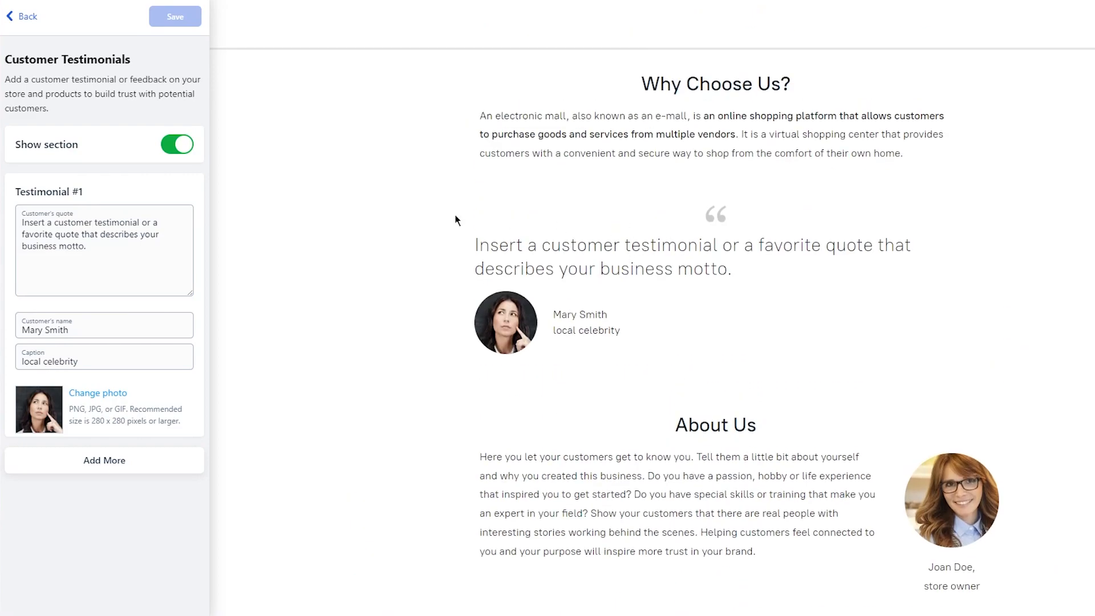
{"action": "triple_click", "coordinate": [101, 261]}
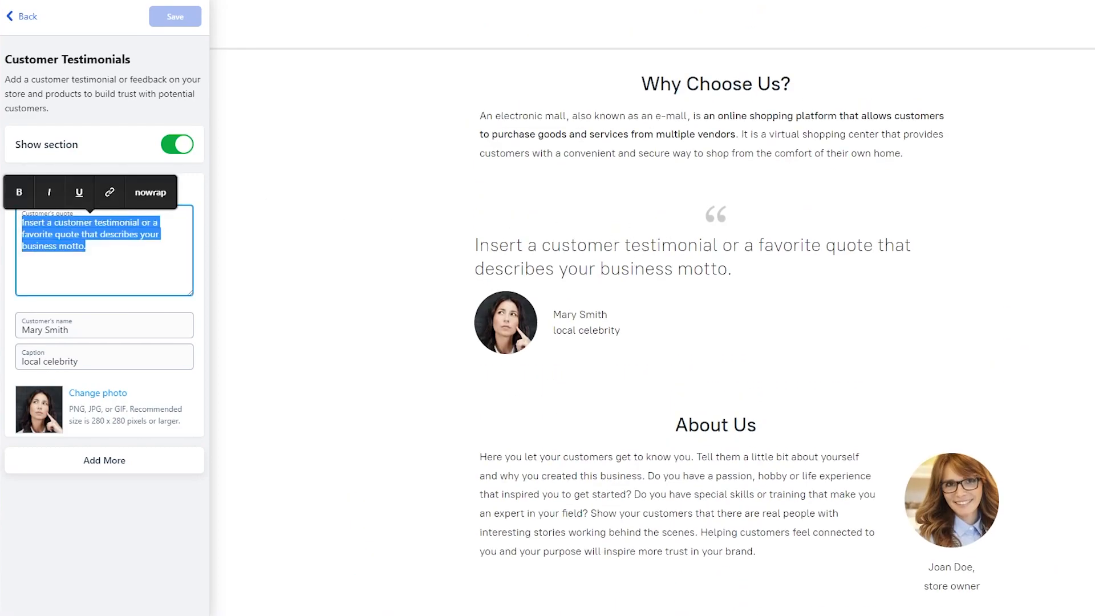
{"action": "type", "text": "Best and Top Quality Electronic Products"}
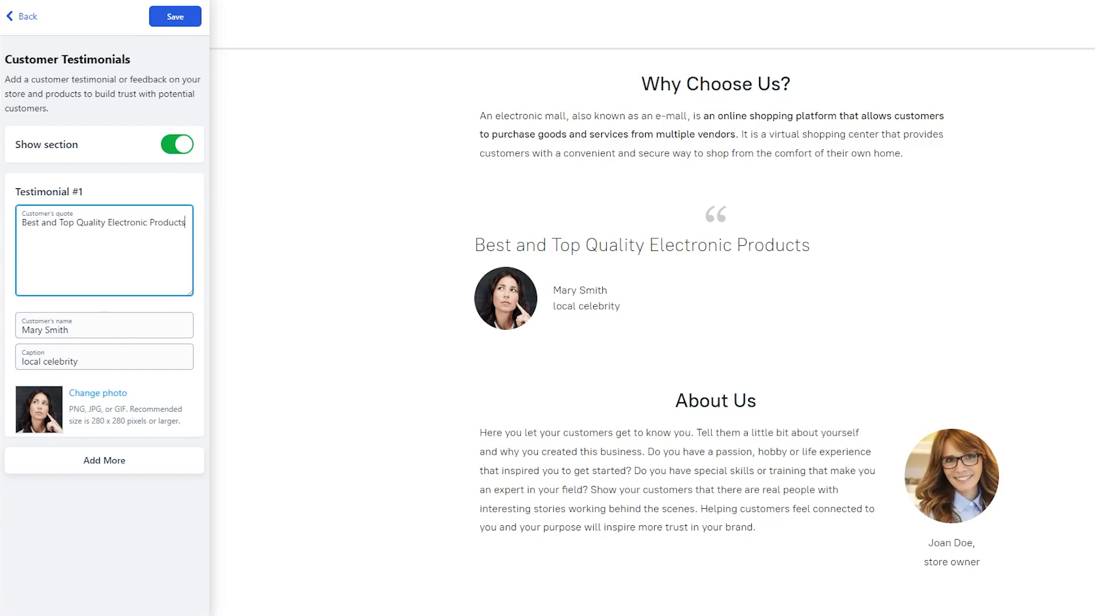
{"action": "left_click", "coordinate": [570, 267]}
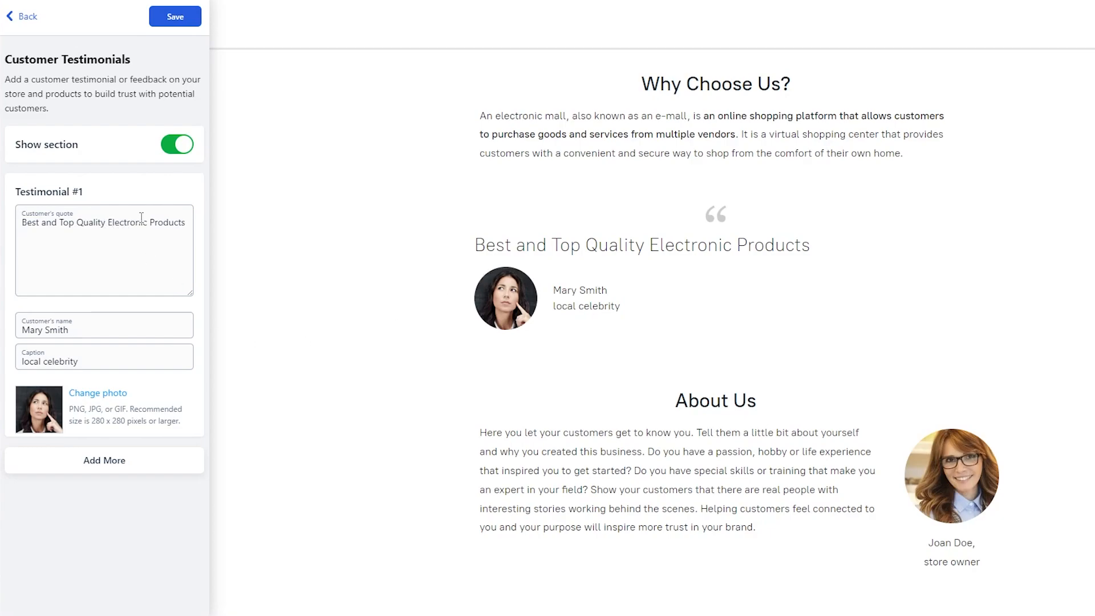
{"action": "left_click", "coordinate": [184, 229]}
{"action": "left_click", "coordinate": [17, 16]}
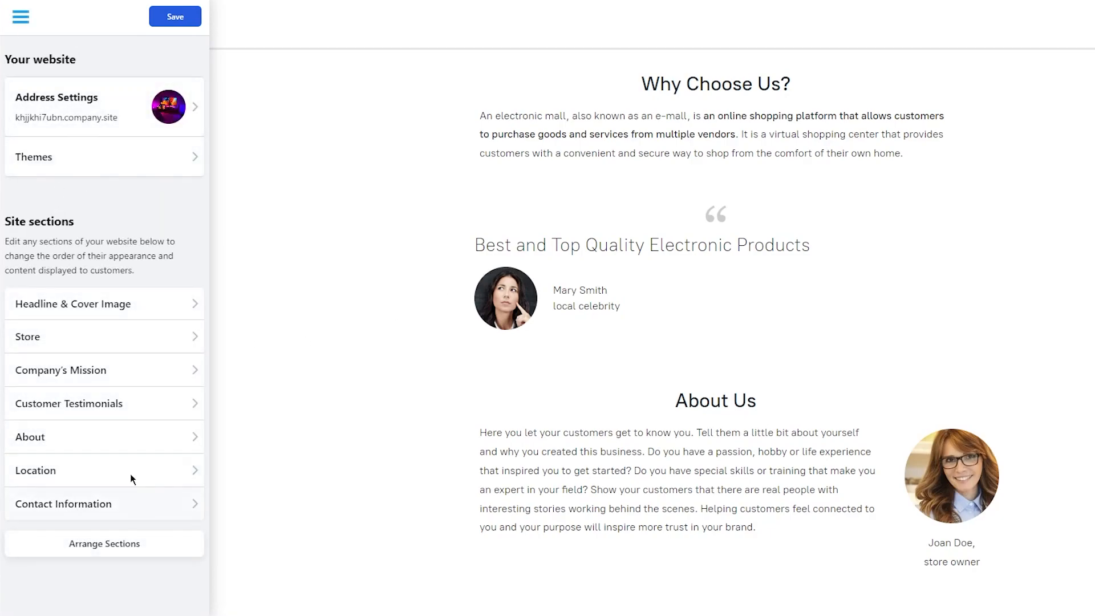
{"action": "left_click", "coordinate": [118, 448]}
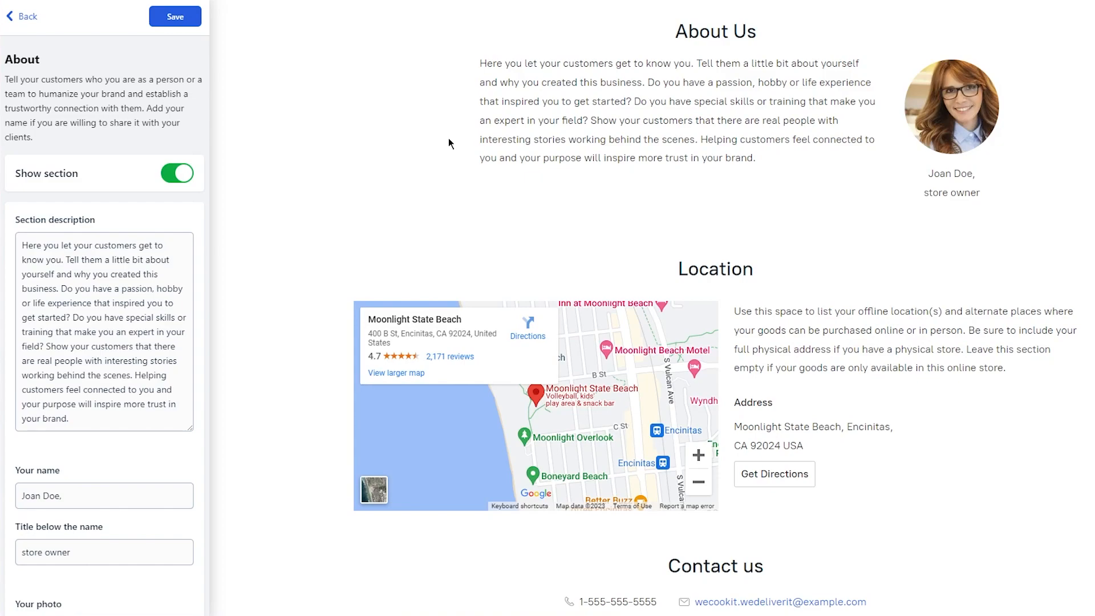
Close the About editor unchanged and show the View Website and Back to Store Dashboard options.
{"action": "scroll", "coordinate": [335, 302], "scroll_direction": "down", "scroll_amount": 2}
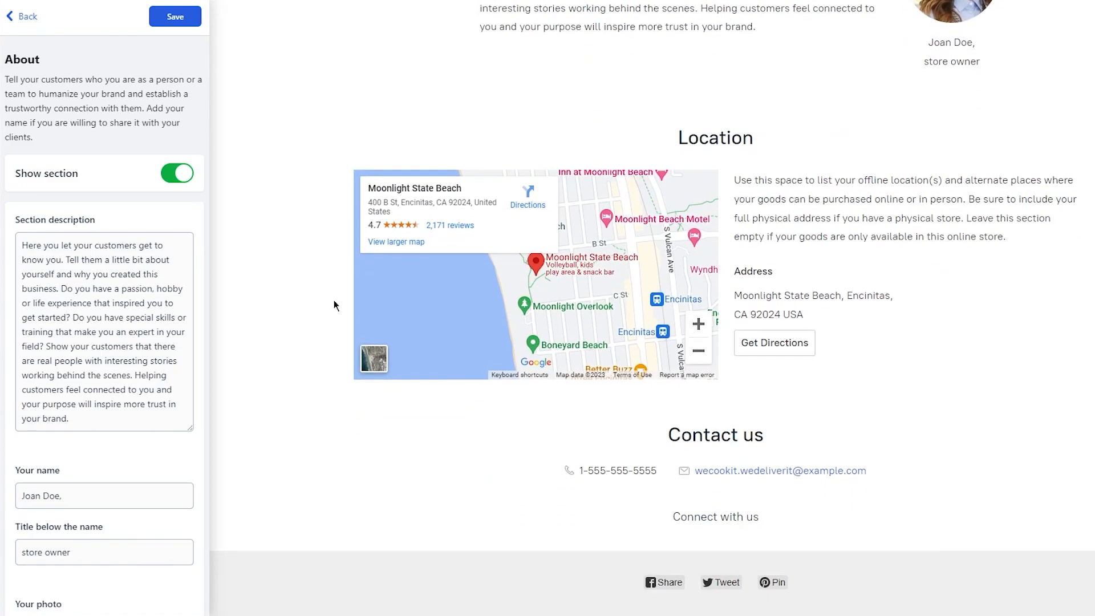
{"action": "scroll", "coordinate": [63, 349], "scroll_direction": "down", "scroll_amount": 2}
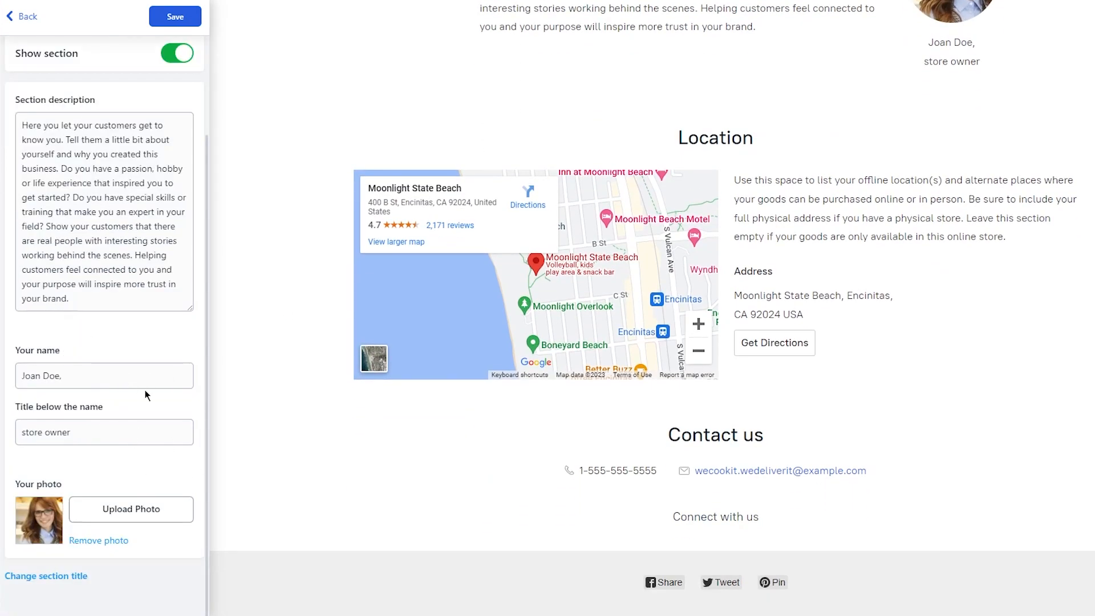
{"action": "scroll", "coordinate": [194, 368], "scroll_direction": "up", "scroll_amount": 2}
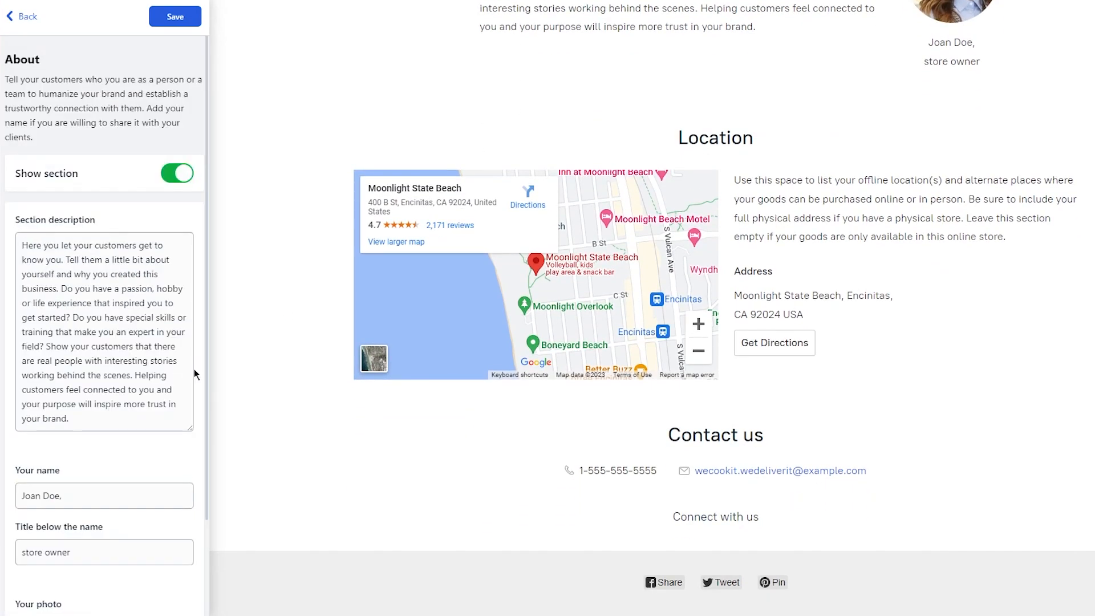
{"action": "left_click", "coordinate": [17, 16]}
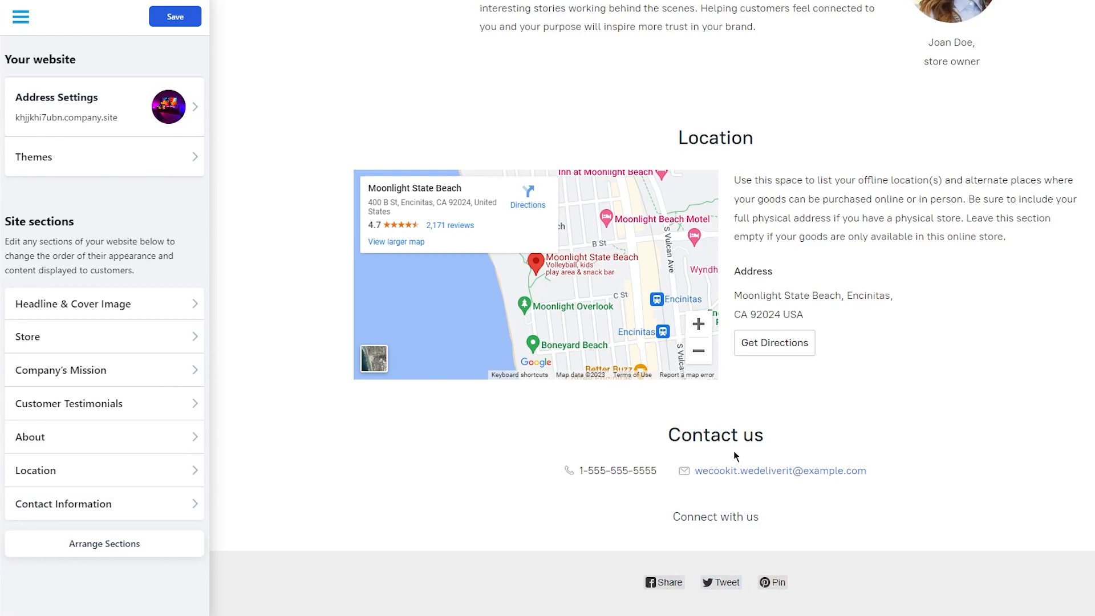
{"action": "scroll", "coordinate": [397, 416], "scroll_direction": "up", "scroll_amount": 20}
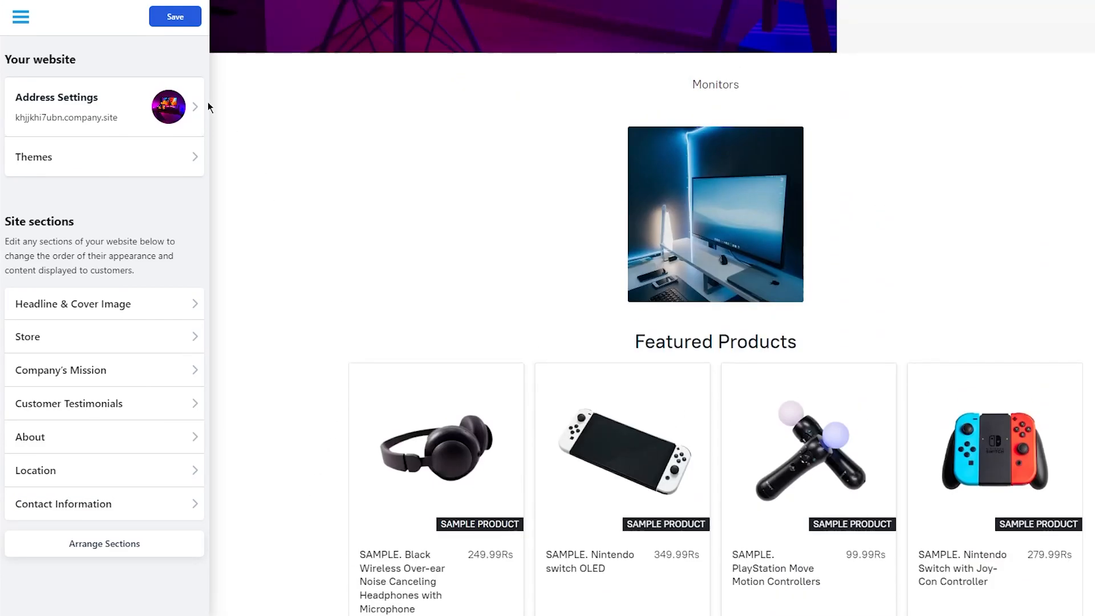
{"action": "left_click", "coordinate": [20, 17]}
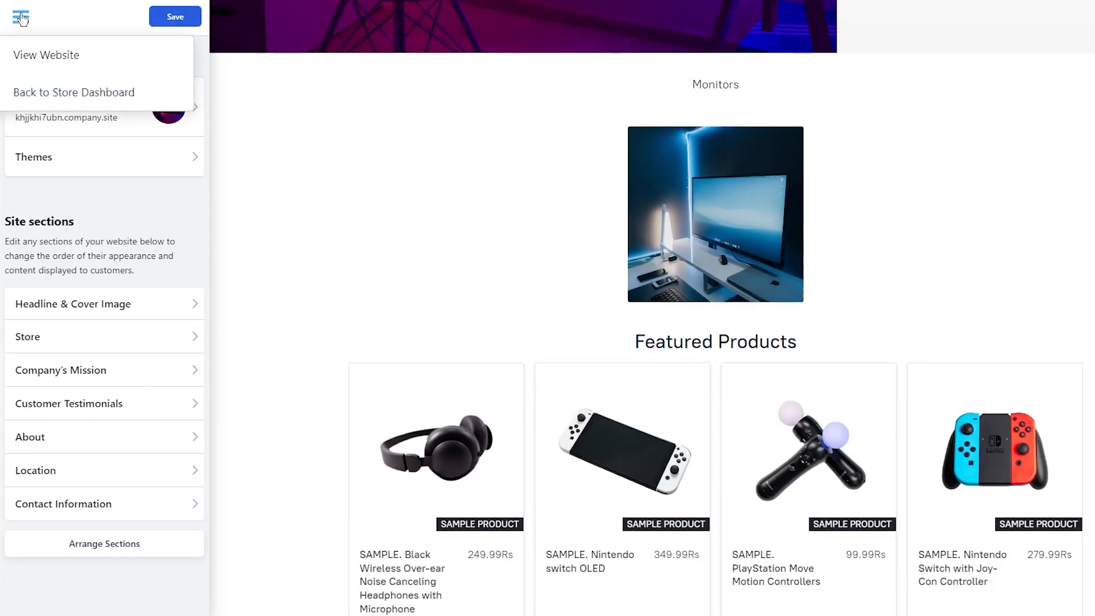
On the live store, open Monitors and add the Apple Latest Monitor to the bag.
{"action": "left_click", "coordinate": [43, 54]}
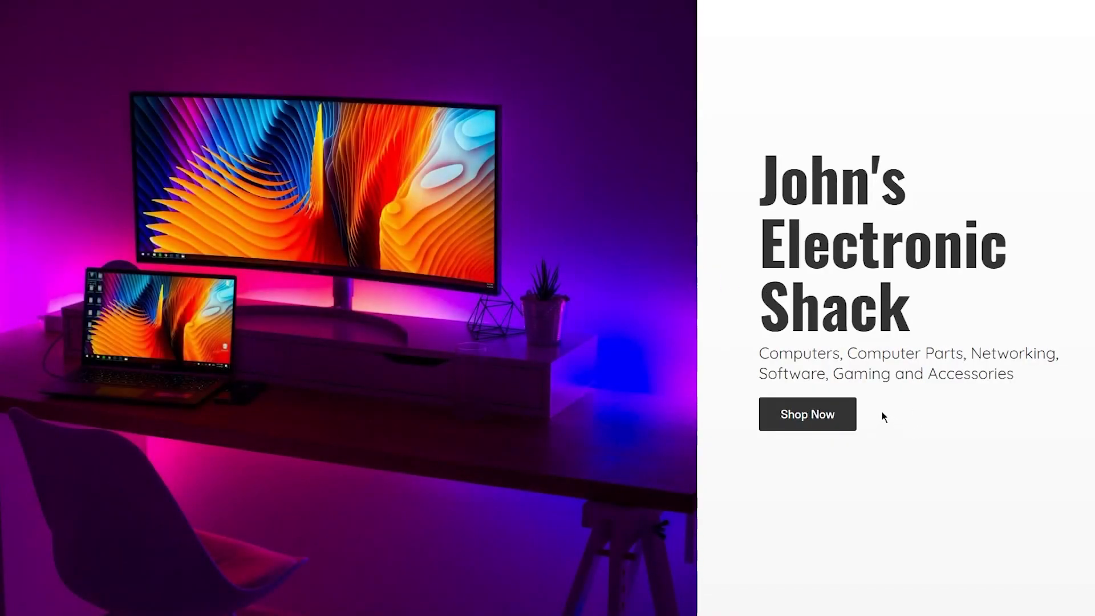
{"action": "scroll", "coordinate": [883, 416], "scroll_direction": "down", "scroll_amount": 10}
{"action": "left_click", "coordinate": [553, 200]}
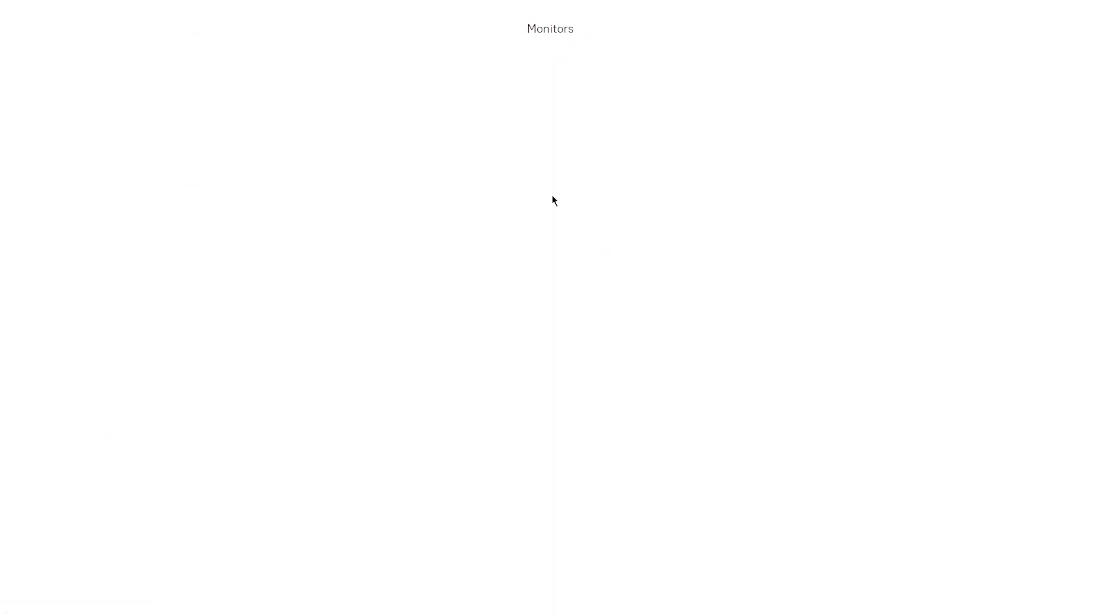
{"action": "scroll", "coordinate": [450, 245], "scroll_direction": "down", "scroll_amount": 5}
{"action": "scroll", "coordinate": [436, 283], "scroll_direction": "up", "scroll_amount": 12}
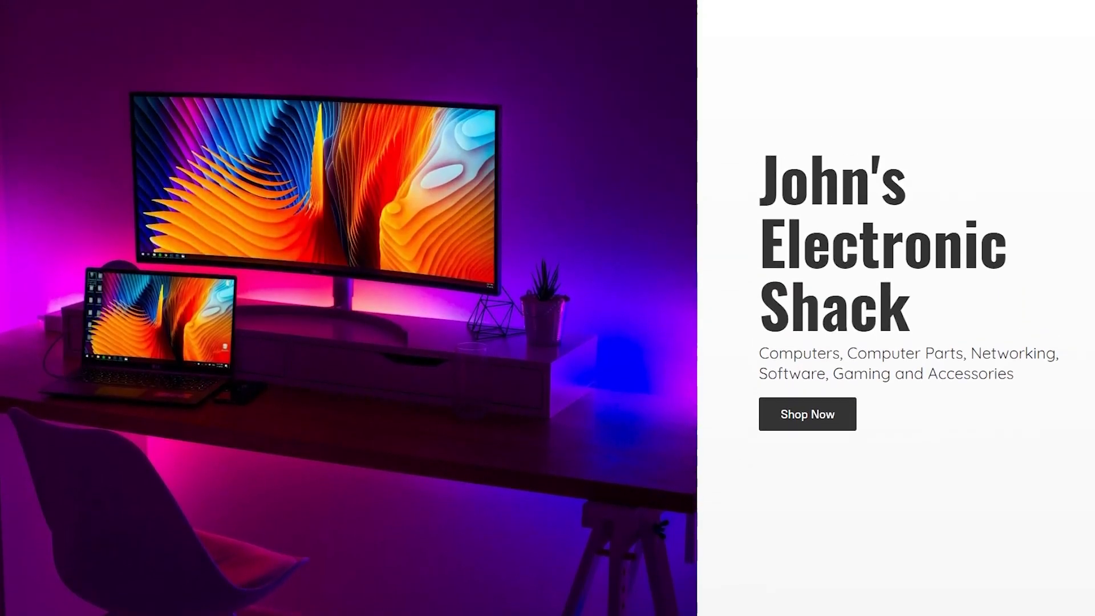
{"action": "scroll", "coordinate": [196, 116], "scroll_direction": "down", "scroll_amount": 15}
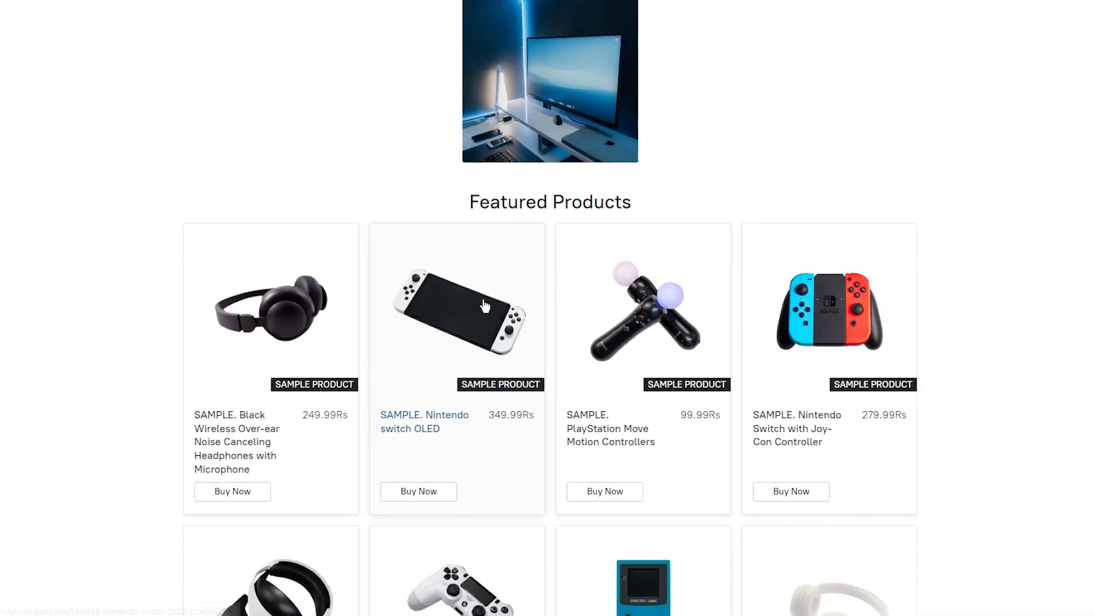
{"action": "left_click", "coordinate": [430, 465]}
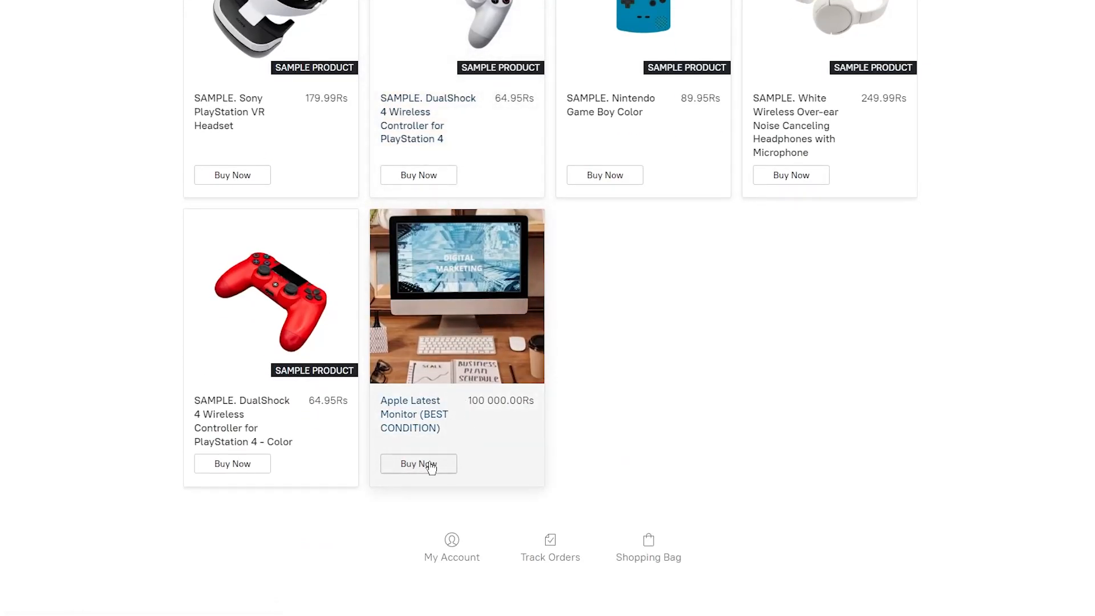
{"action": "left_click", "coordinate": [462, 447]}
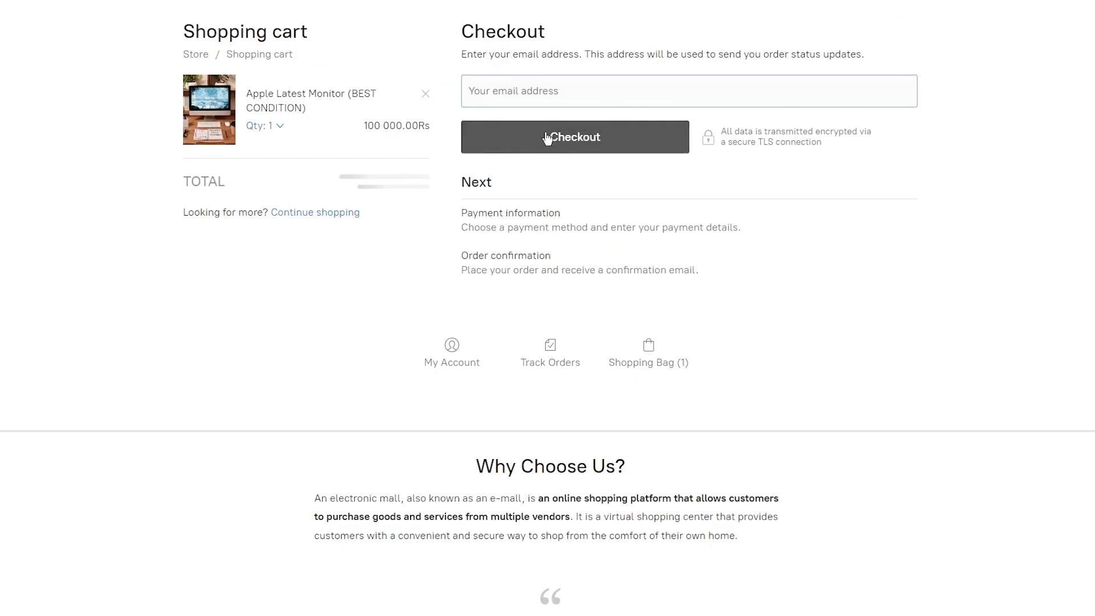
Check out with the customer's e-mail, place the test order, and open its printable copy.
{"action": "left_click", "coordinate": [542, 95]}
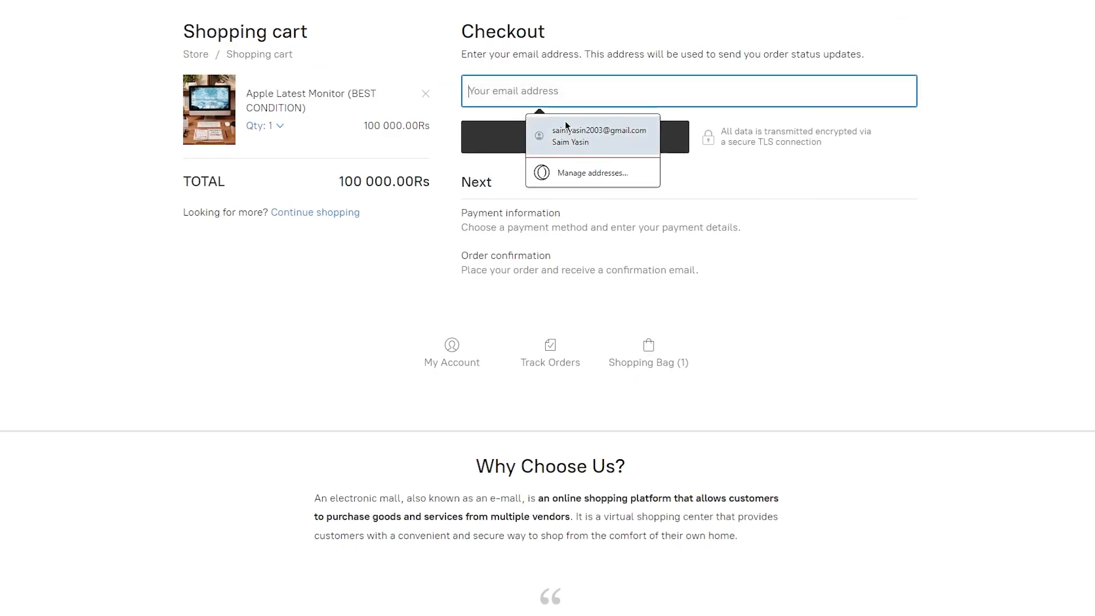
{"action": "left_click", "coordinate": [574, 133]}
{"action": "left_click", "coordinate": [549, 138]}
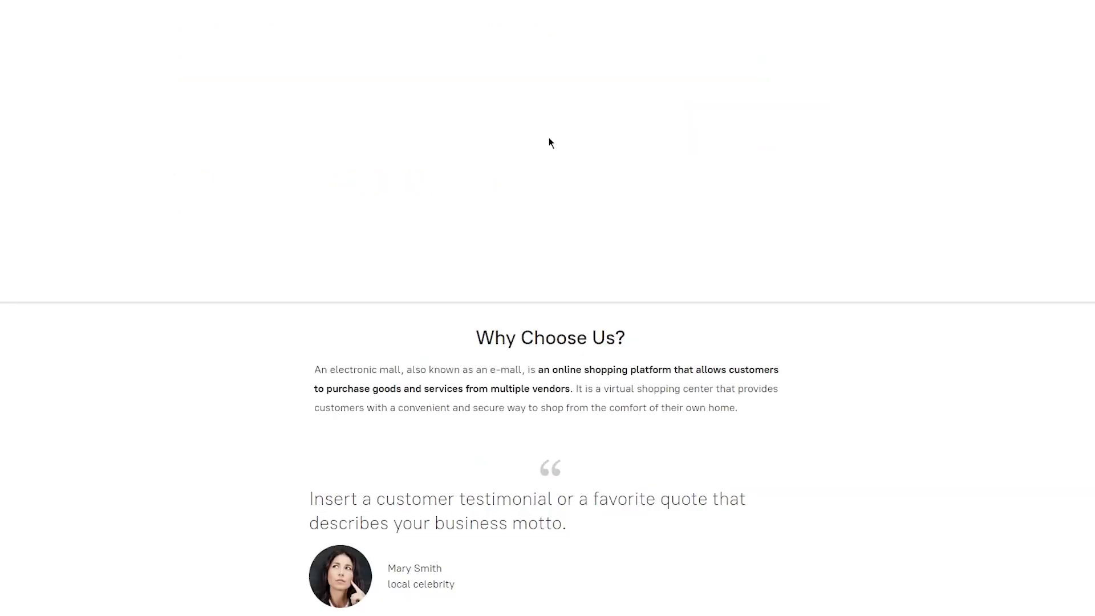
{"action": "left_click", "coordinate": [536, 238]}
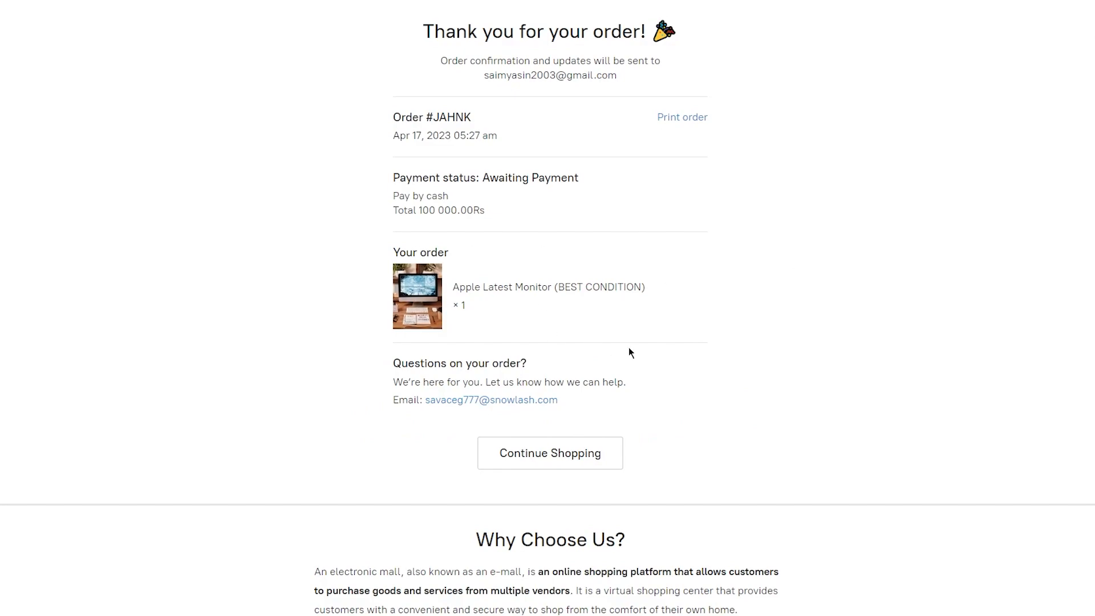
{"action": "left_click", "coordinate": [698, 121]}
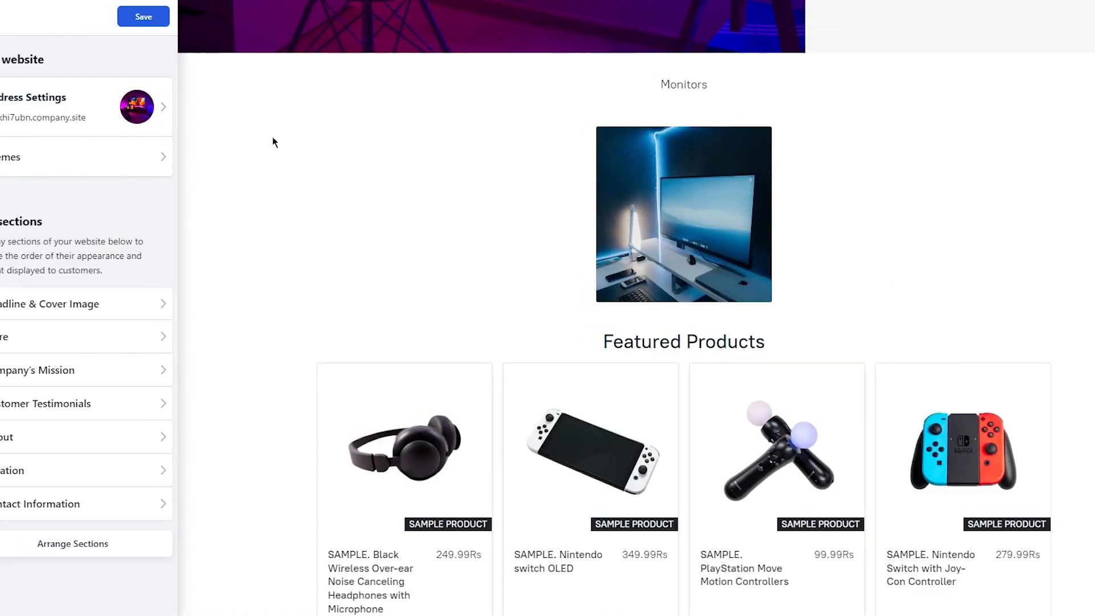
Save the website edits, return to the store dashboard, and open Payment settings.
{"action": "left_click", "coordinate": [143, 16]}
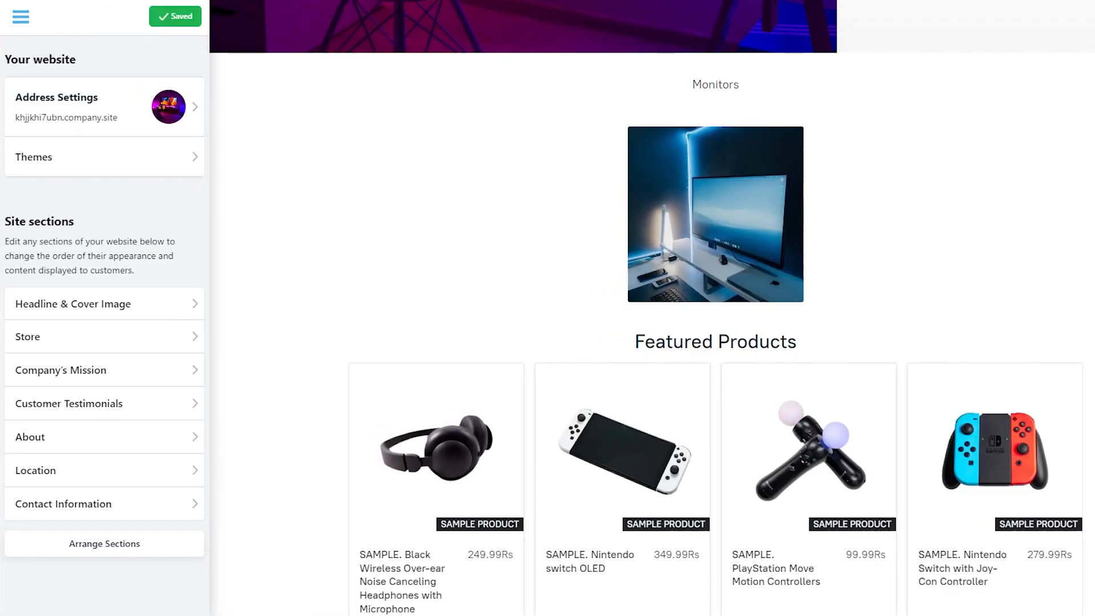
{"action": "left_click", "coordinate": [21, 17]}
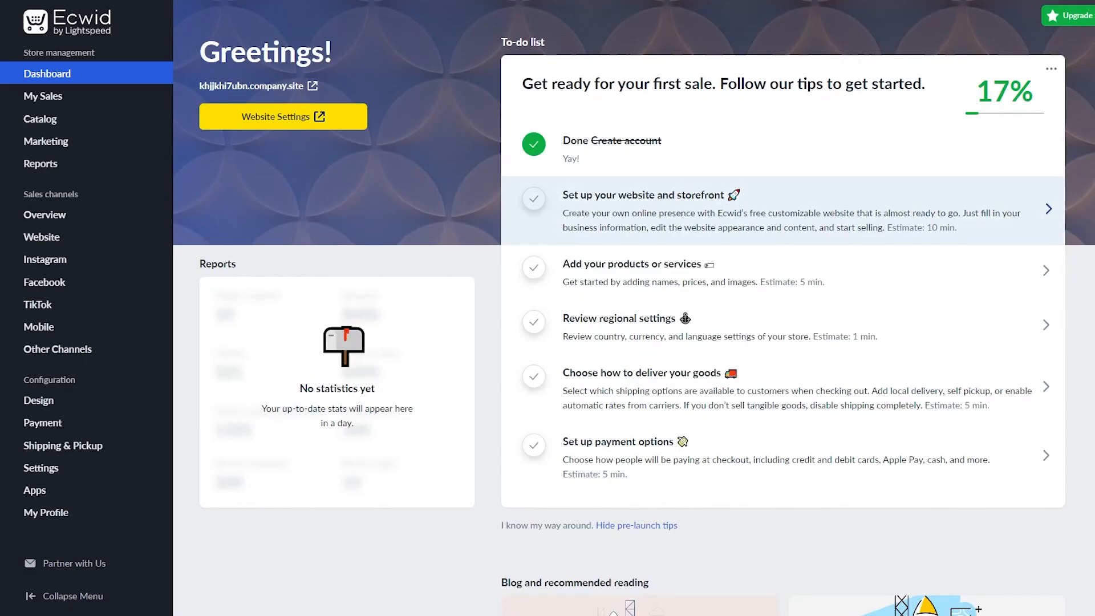
{"action": "left_click", "coordinate": [80, 8]}
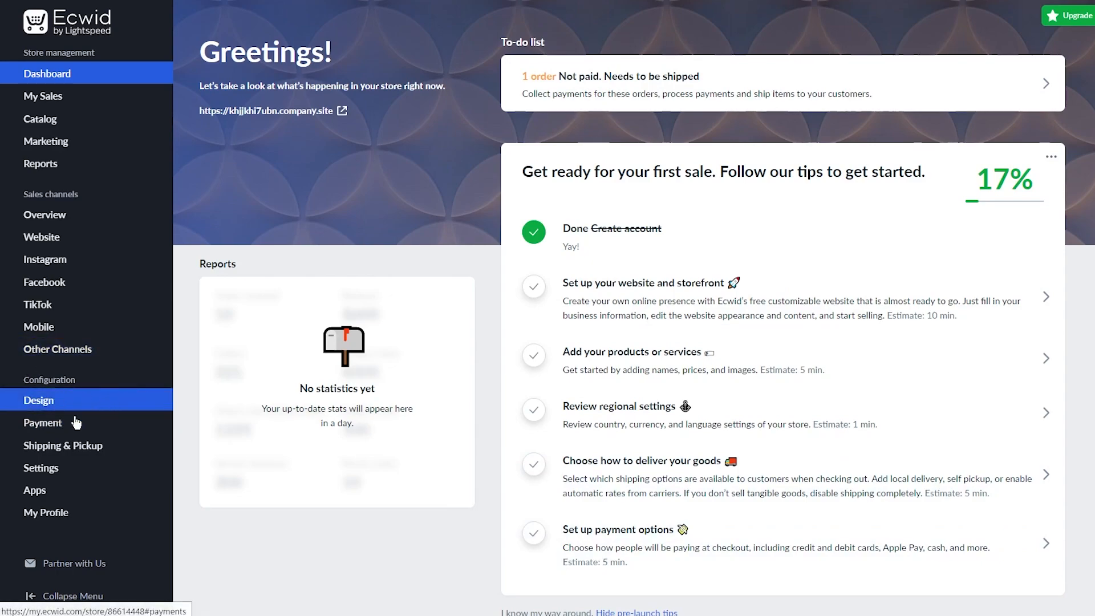
{"action": "left_click", "coordinate": [84, 431]}
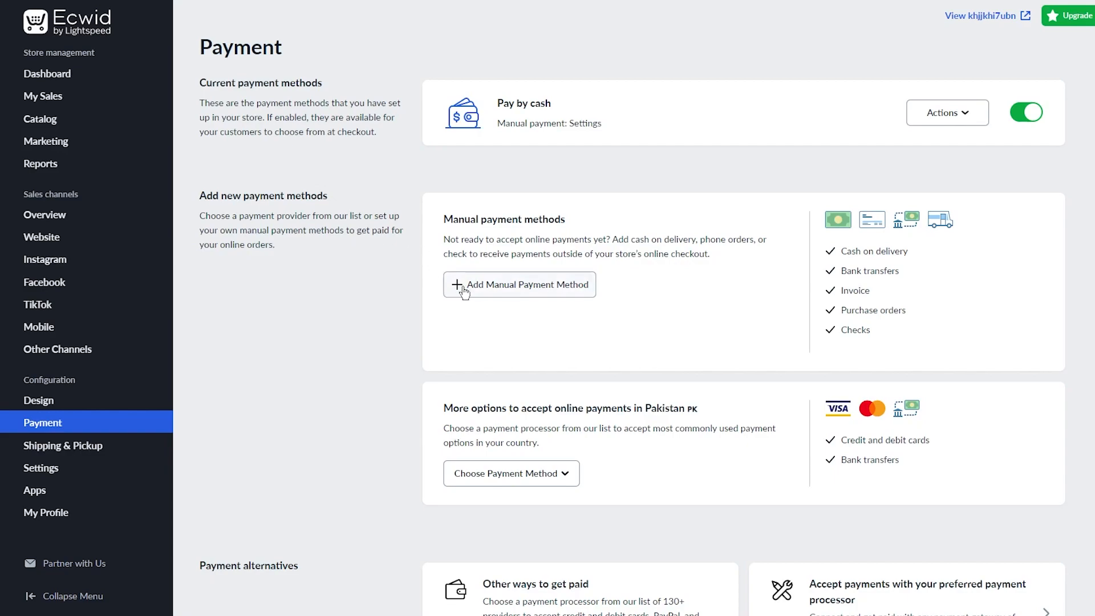
Start a new manual payment method, then abandon the form without saving.
{"action": "left_click", "coordinate": [514, 286]}
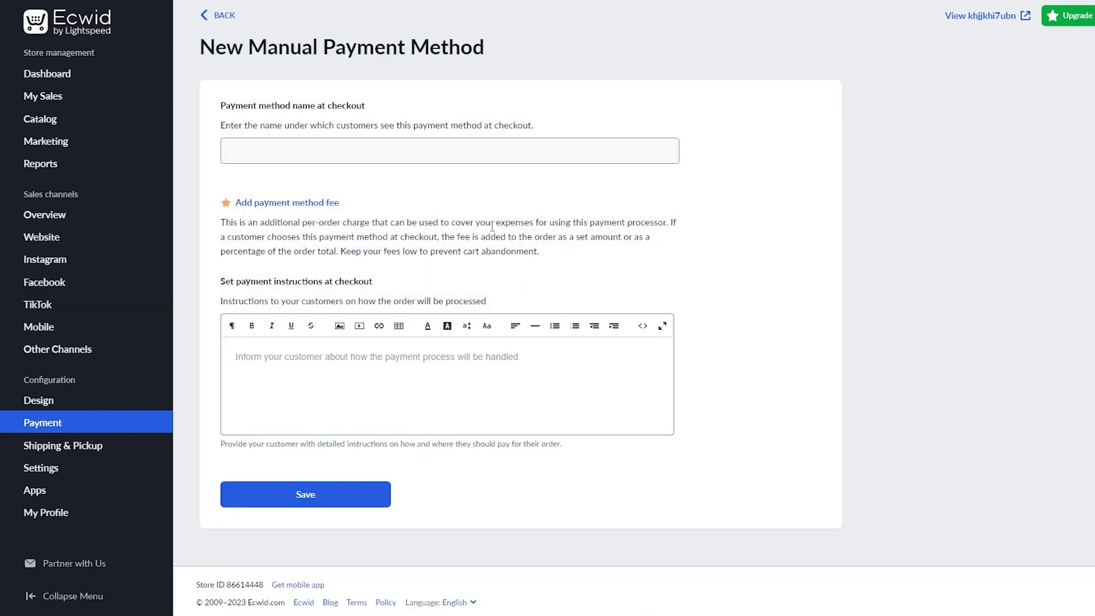
{"action": "left_click", "coordinate": [404, 160]}
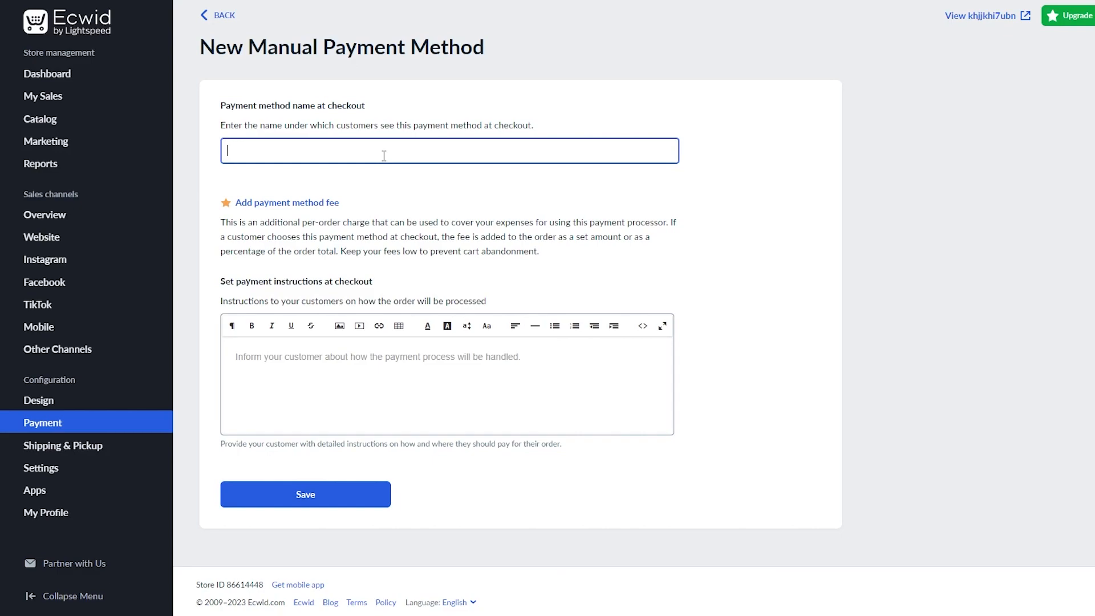
{"action": "left_click", "coordinate": [206, 22]}
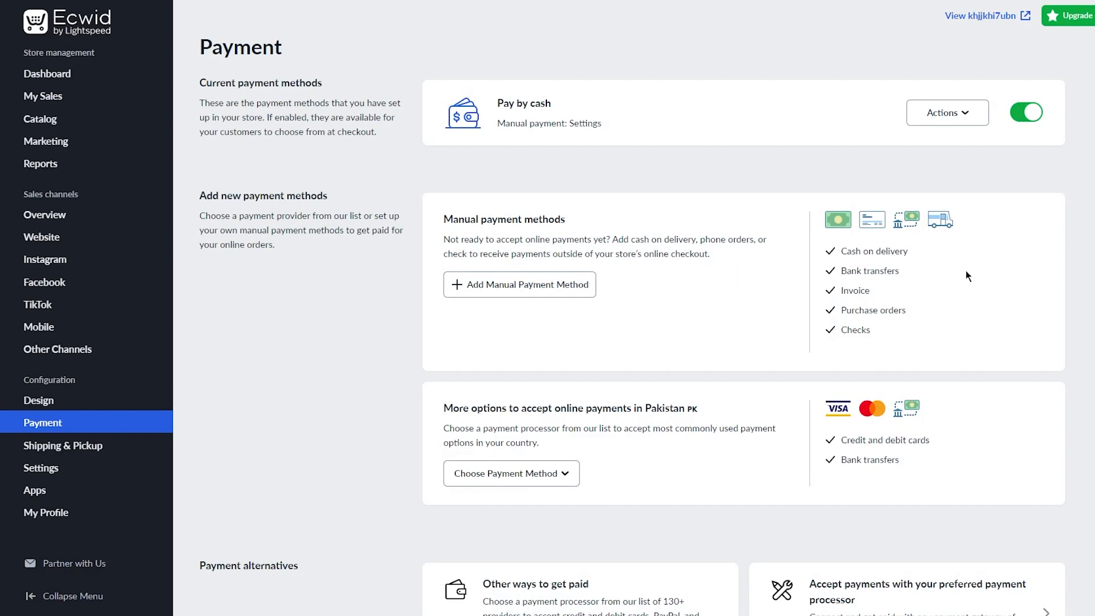
{"action": "scroll", "coordinate": [967, 270], "scroll_direction": "down", "scroll_amount": 3}
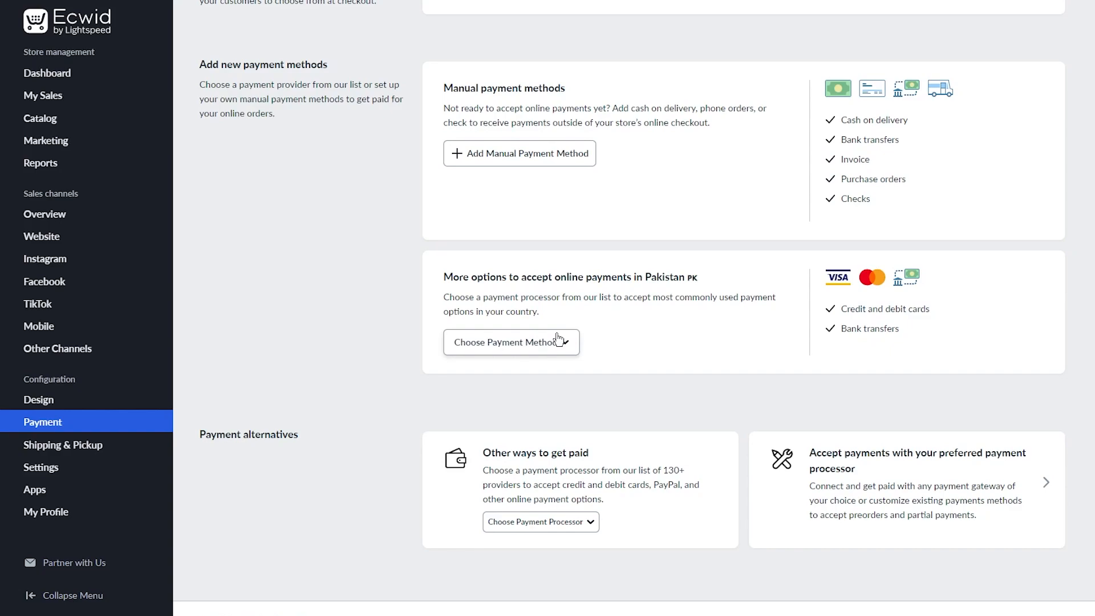
Add 2Checkout for credit or debit cards, review its account settings, and return to payment methods.
{"action": "left_click", "coordinate": [558, 340]}
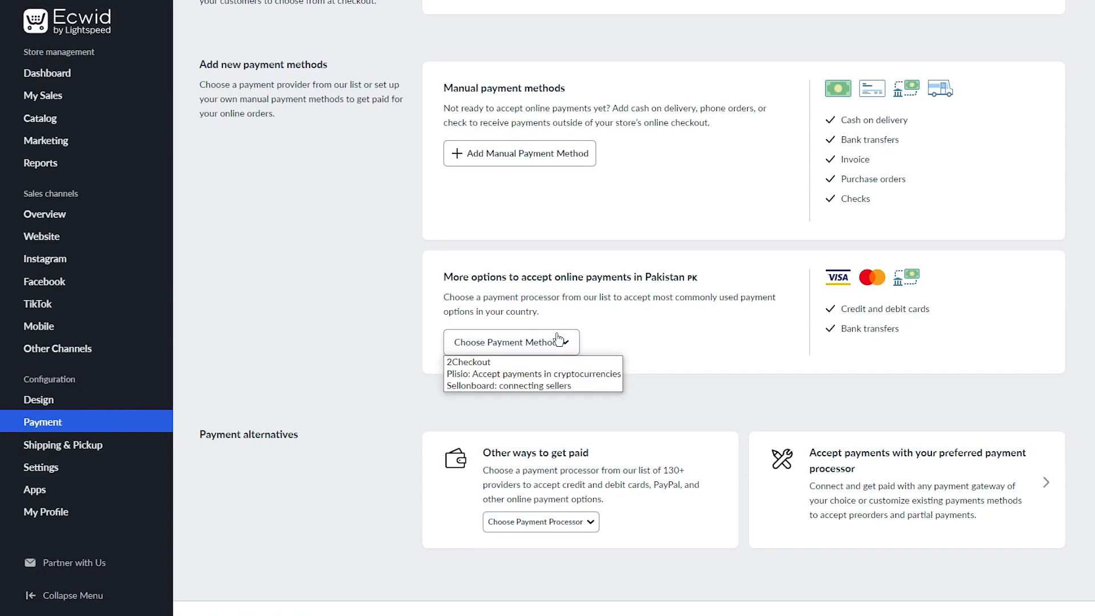
{"action": "left_click", "coordinate": [518, 363]}
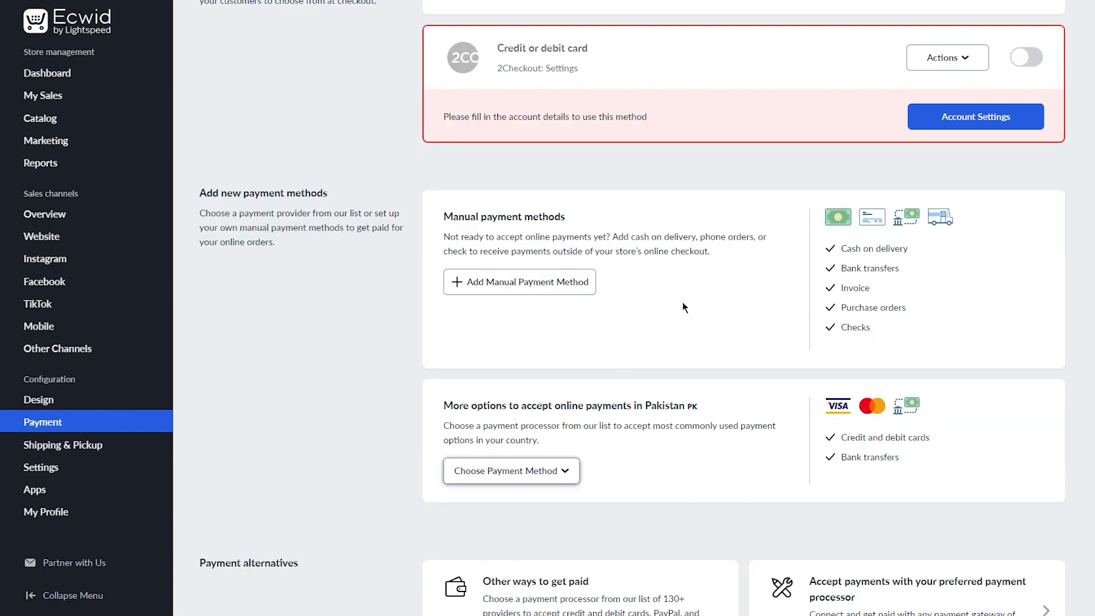
{"action": "left_click", "coordinate": [965, 117]}
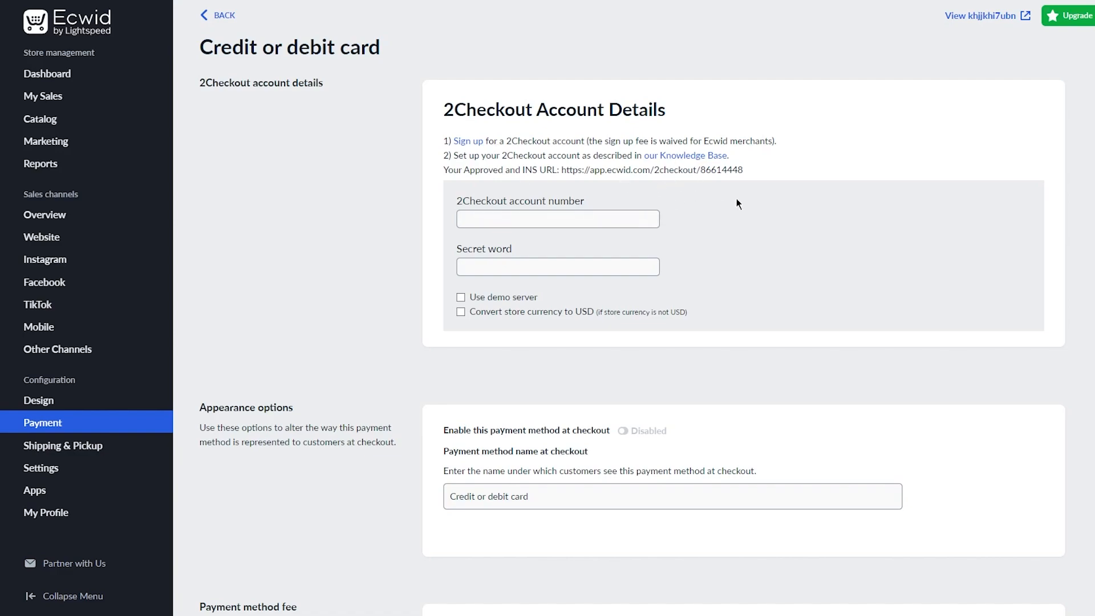
{"action": "scroll", "coordinate": [591, 327], "scroll_direction": "down", "scroll_amount": 5}
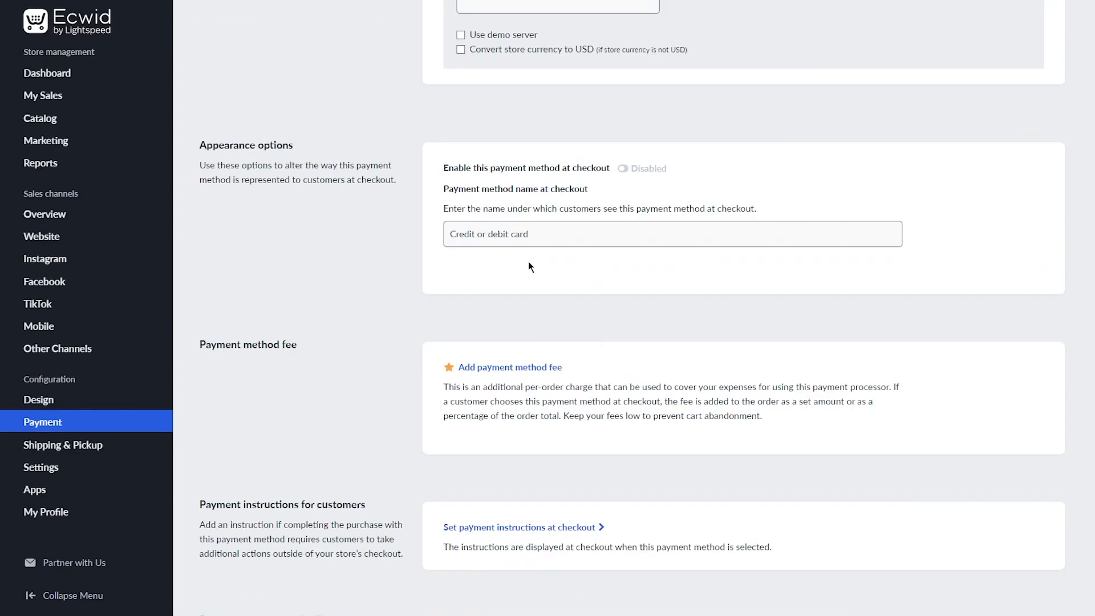
{"action": "scroll", "coordinate": [334, 256], "scroll_direction": "down", "scroll_amount": 3}
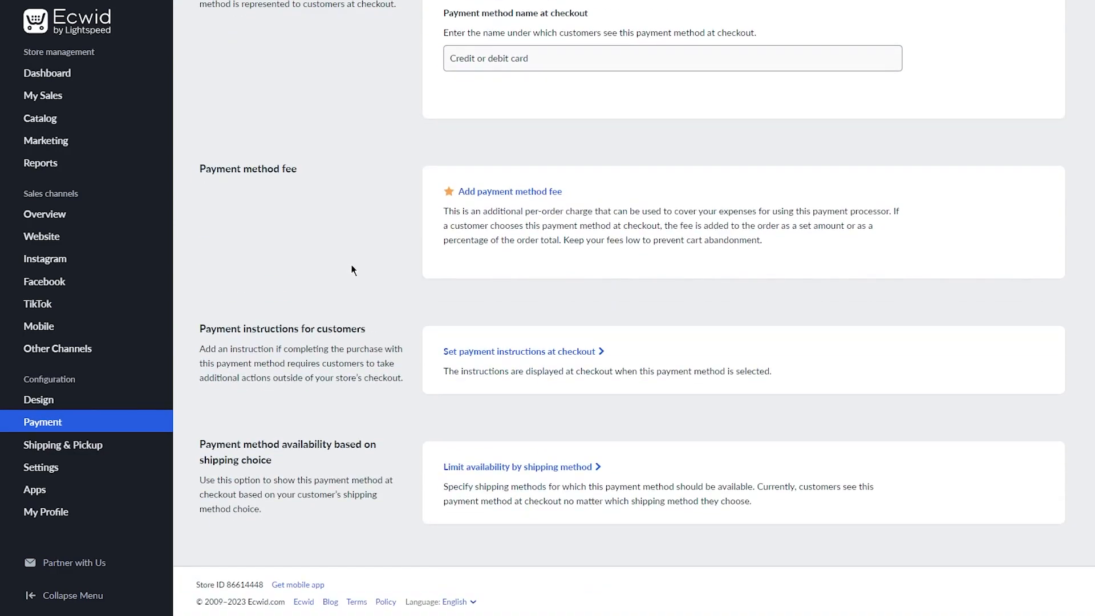
{"action": "scroll", "coordinate": [352, 246], "scroll_direction": "up", "scroll_amount": 8}
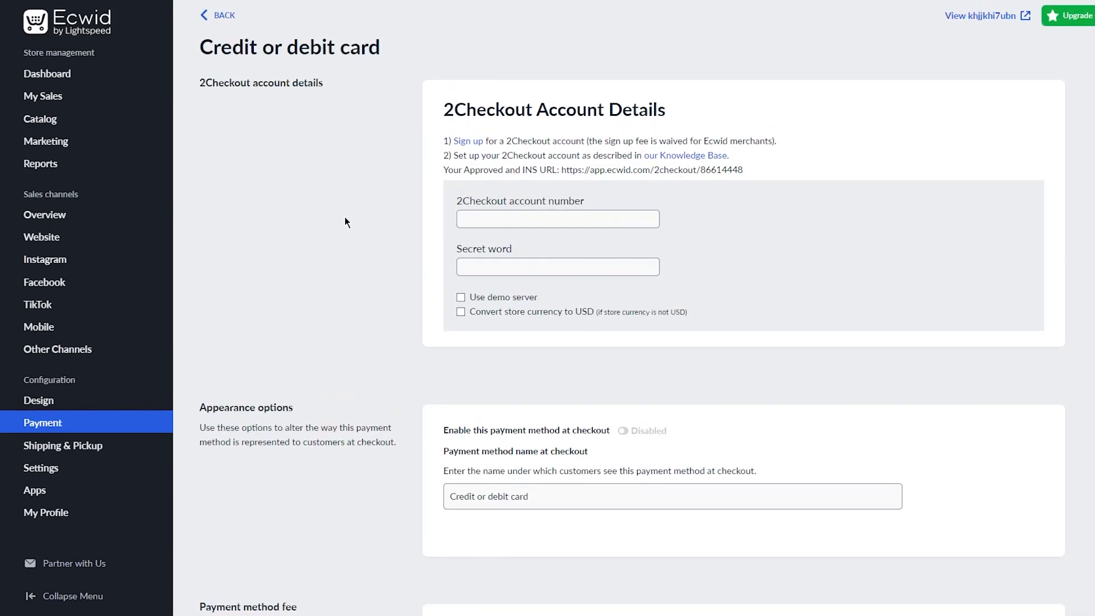
{"action": "left_click", "coordinate": [218, 17]}
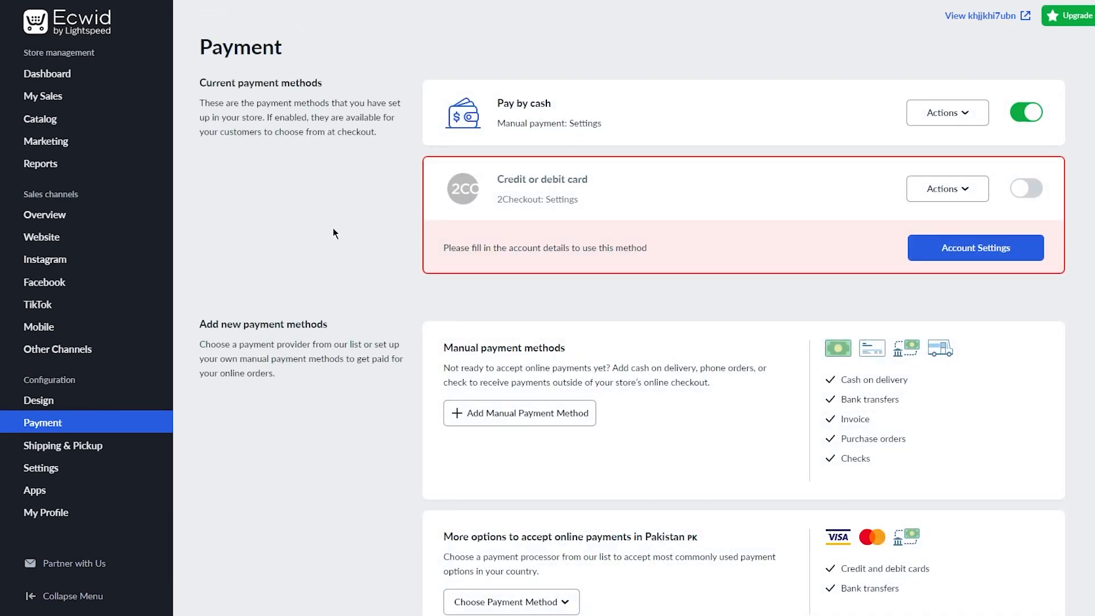
{"action": "scroll", "coordinate": [335, 228], "scroll_direction": "down", "scroll_amount": 5}
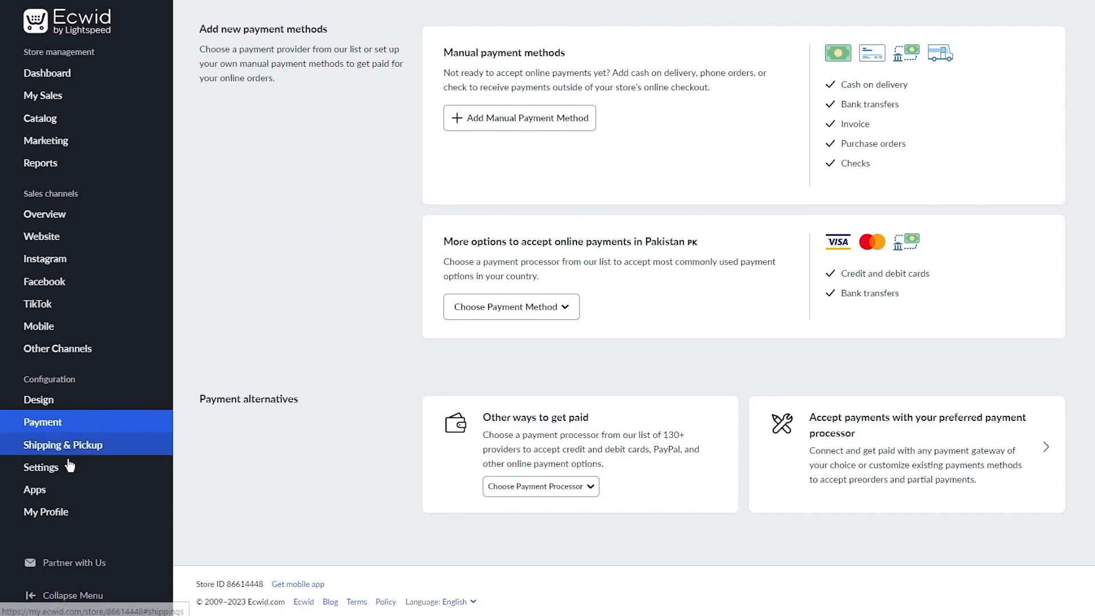
In Shipping & Pickup, add a Pakistan Post free shipping method and save it.
{"action": "left_click", "coordinate": [93, 447]}
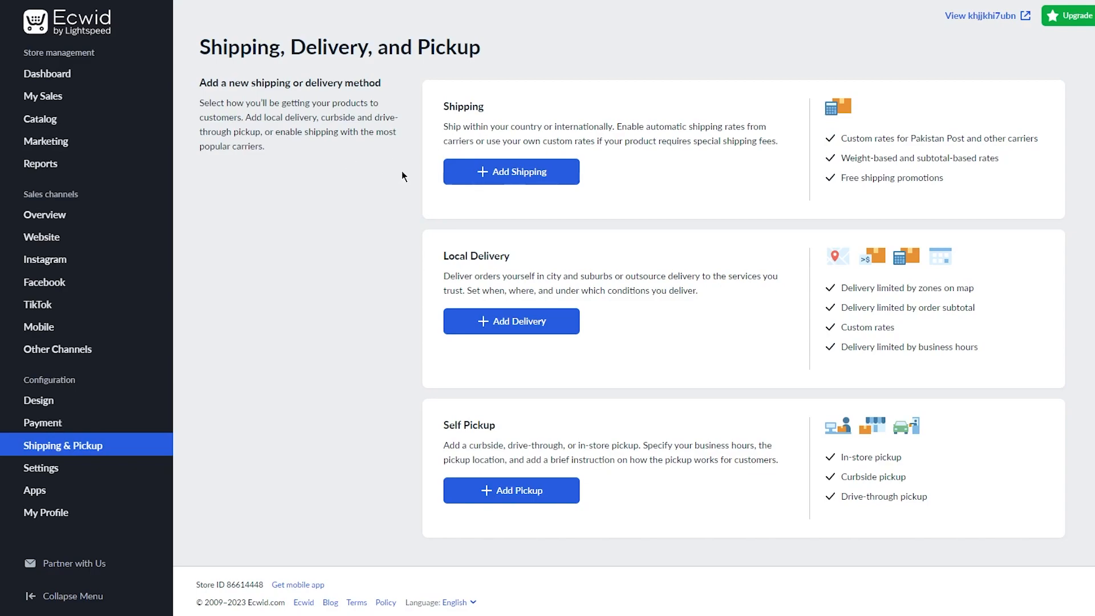
{"action": "left_click", "coordinate": [488, 177]}
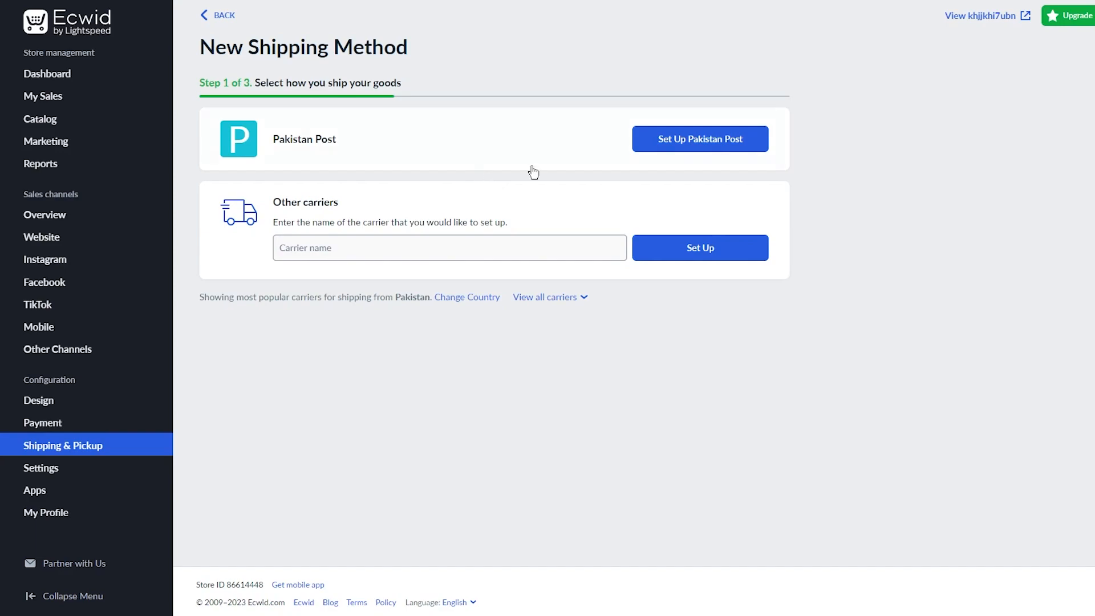
{"action": "left_click", "coordinate": [678, 132]}
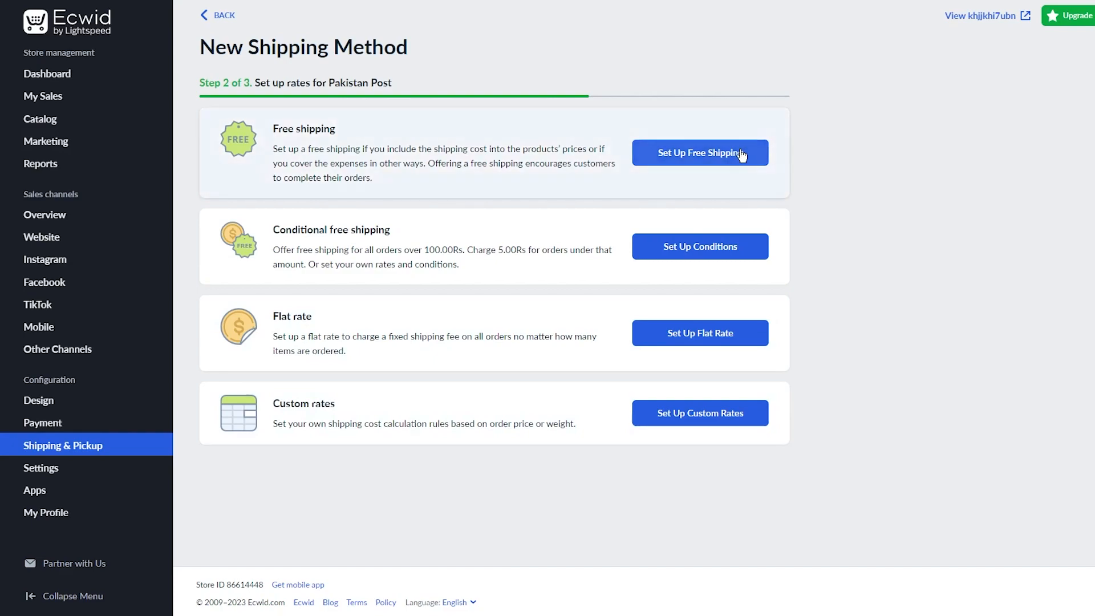
{"action": "left_click", "coordinate": [787, 163]}
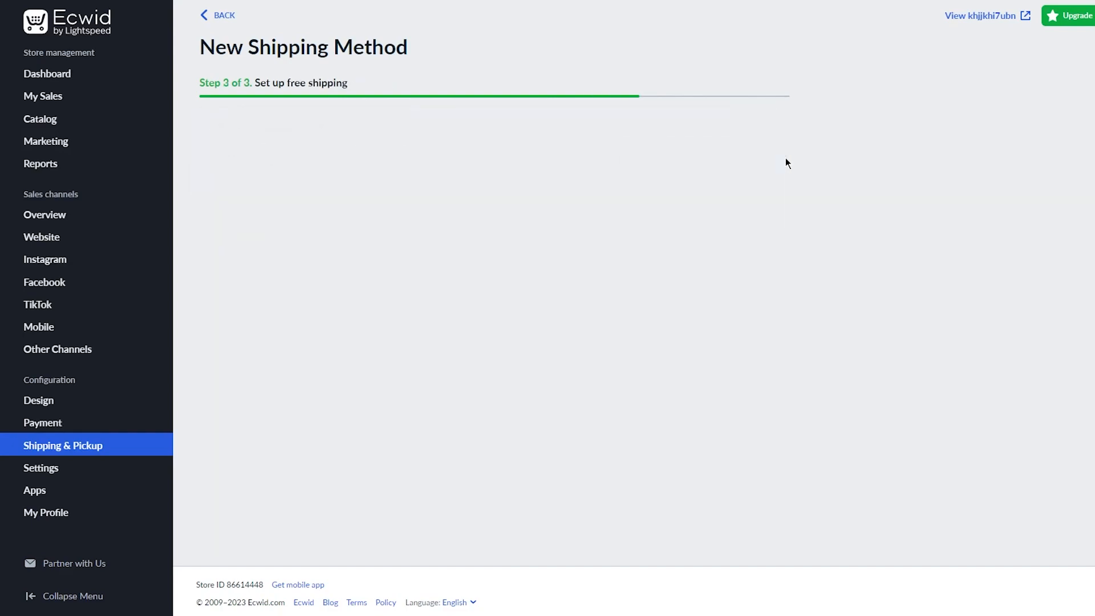
{"action": "left_click", "coordinate": [319, 528]}
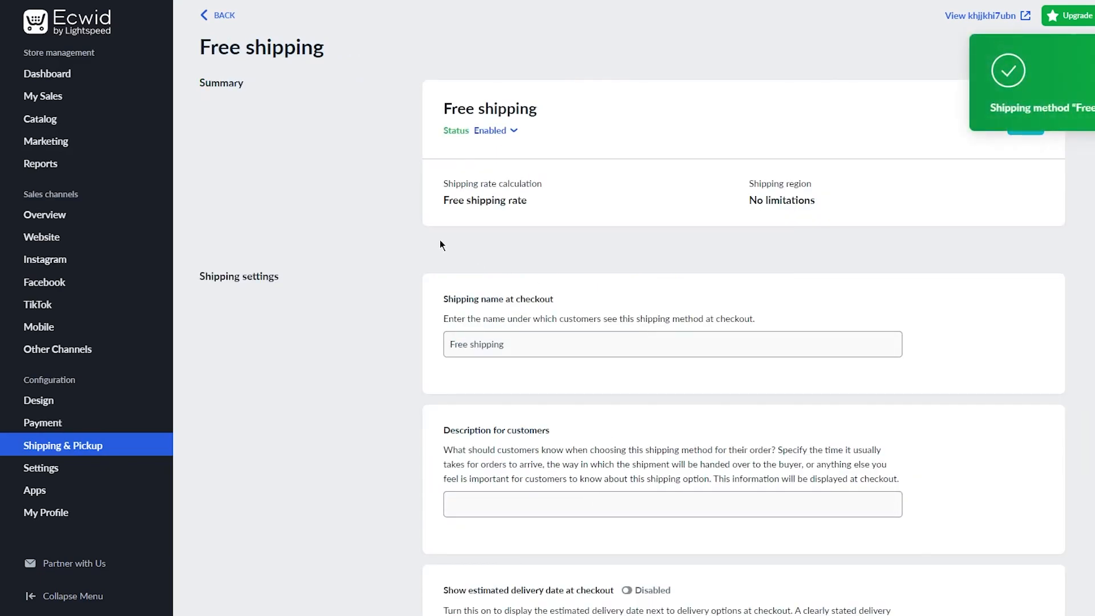
{"action": "scroll", "coordinate": [439, 240], "scroll_direction": "down", "scroll_amount": 10}
{"action": "scroll", "coordinate": [436, 202], "scroll_direction": "up", "scroll_amount": 10}
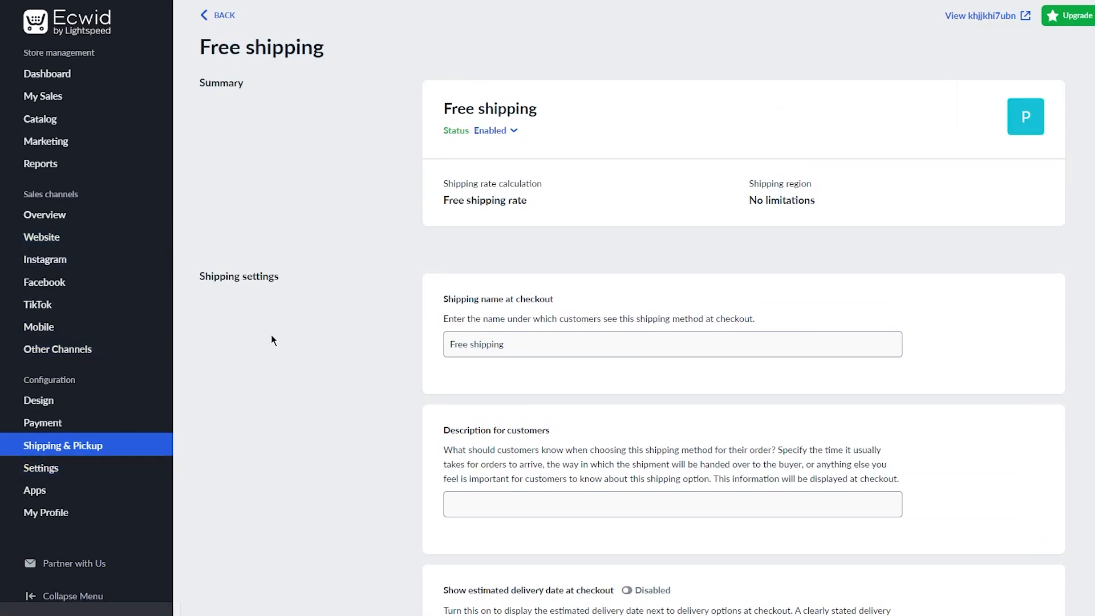
Scroll the store dashboard's first-sale checklist (17%) and the unpaid order awaiting shipment.
{"action": "left_click", "coordinate": [48, 74]}
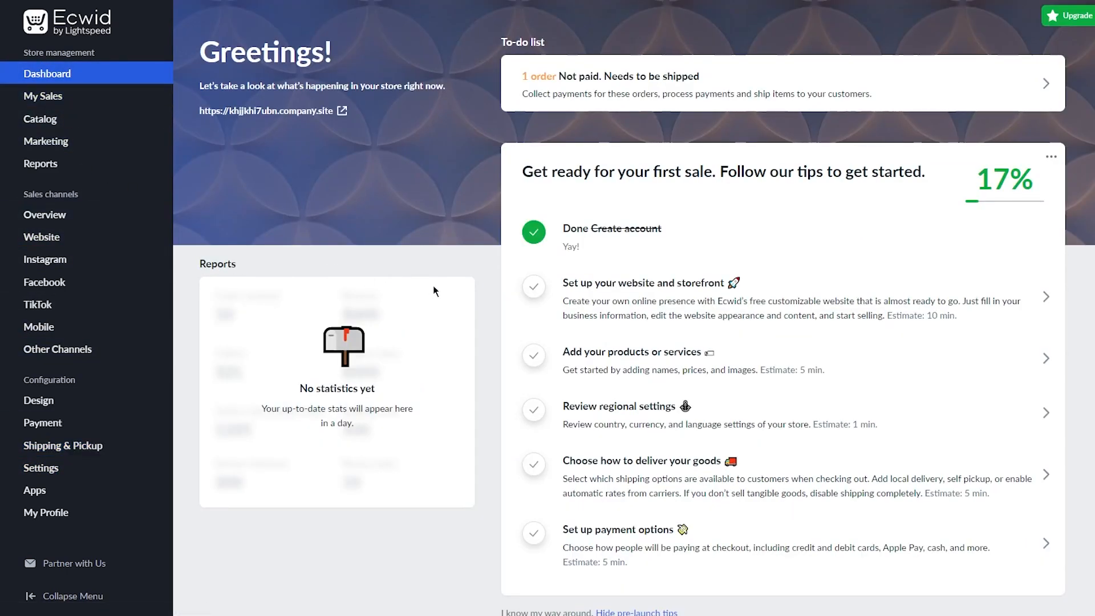
{"action": "scroll", "coordinate": [433, 291], "scroll_direction": "down", "scroll_amount": 5}
{"action": "scroll", "coordinate": [713, 289], "scroll_direction": "up", "scroll_amount": 5}
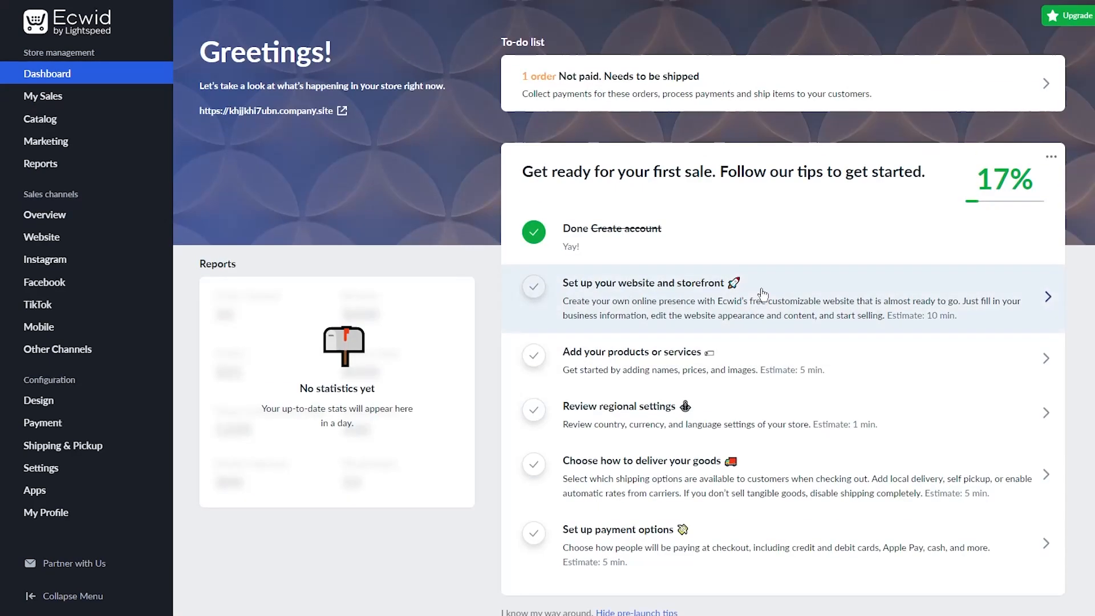
{"action": "scroll", "coordinate": [627, 342], "scroll_direction": "down", "scroll_amount": 5}
{"action": "scroll", "coordinate": [630, 305], "scroll_direction": "up", "scroll_amount": 3}
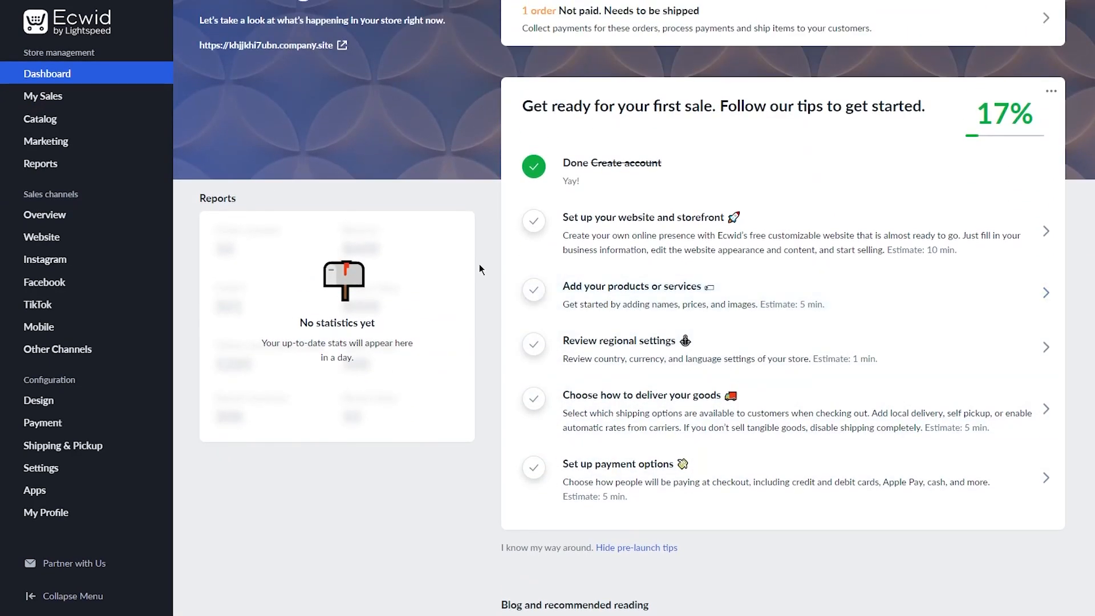
{"action": "scroll", "coordinate": [483, 328], "scroll_direction": "up", "scroll_amount": 2}
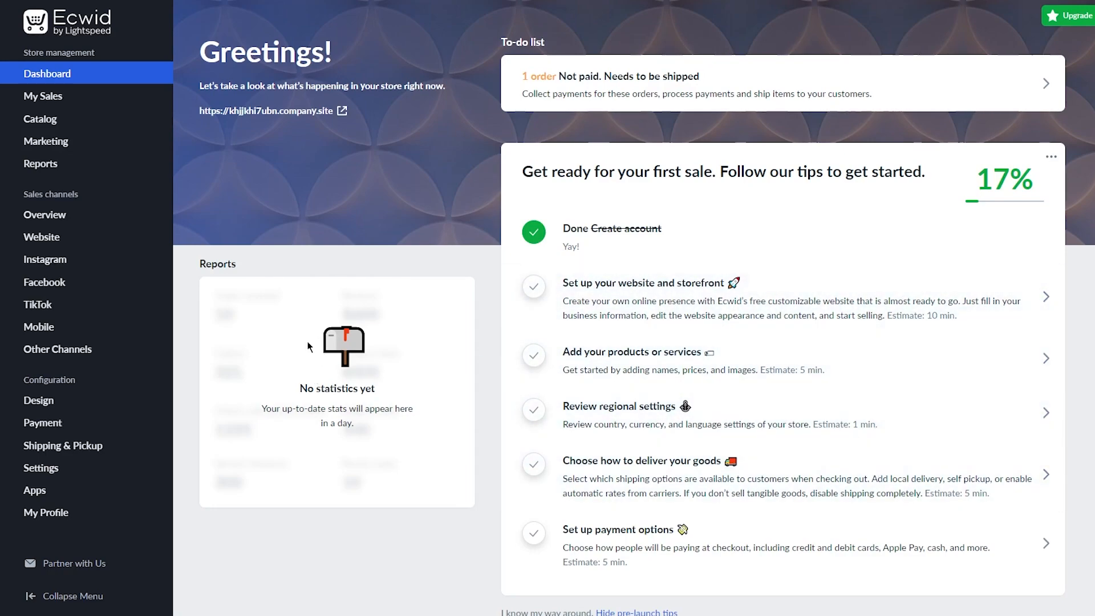
{"action": "mouse_move", "coordinate": [76, 111]}
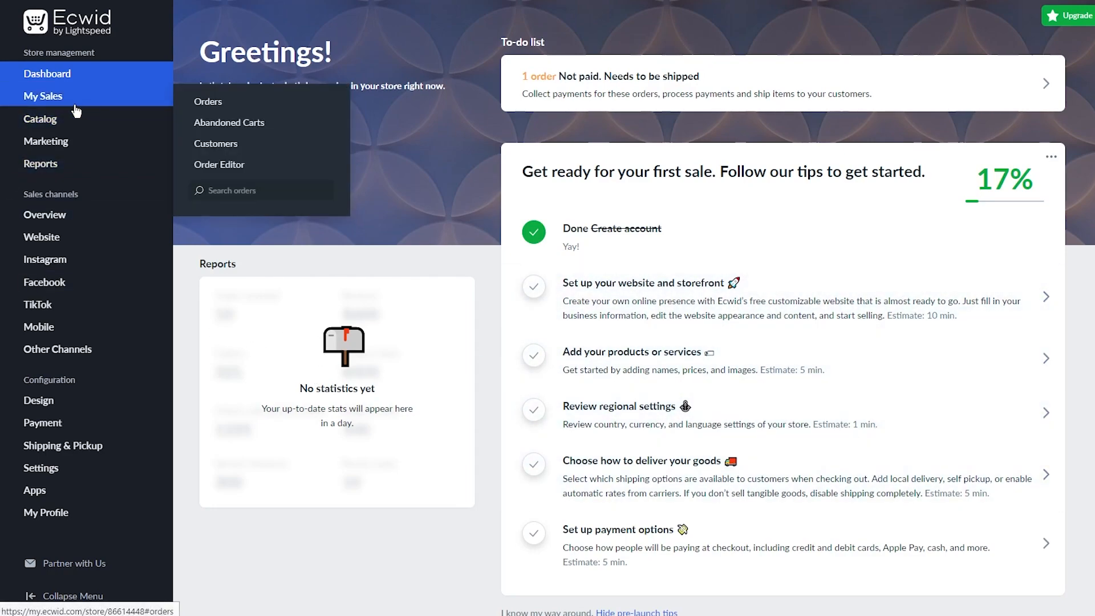
Check the Apple monitor order's fulfillment and payment statuses, then print its 100 000.00Rs invoice.
{"action": "left_click", "coordinate": [71, 110]}
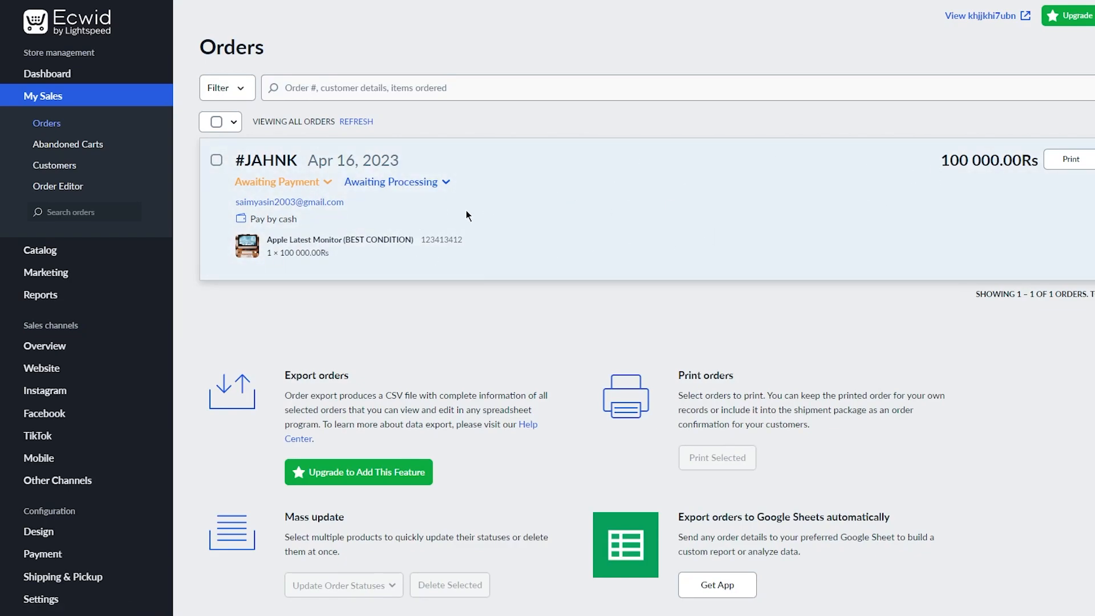
{"action": "left_click", "coordinate": [423, 181]}
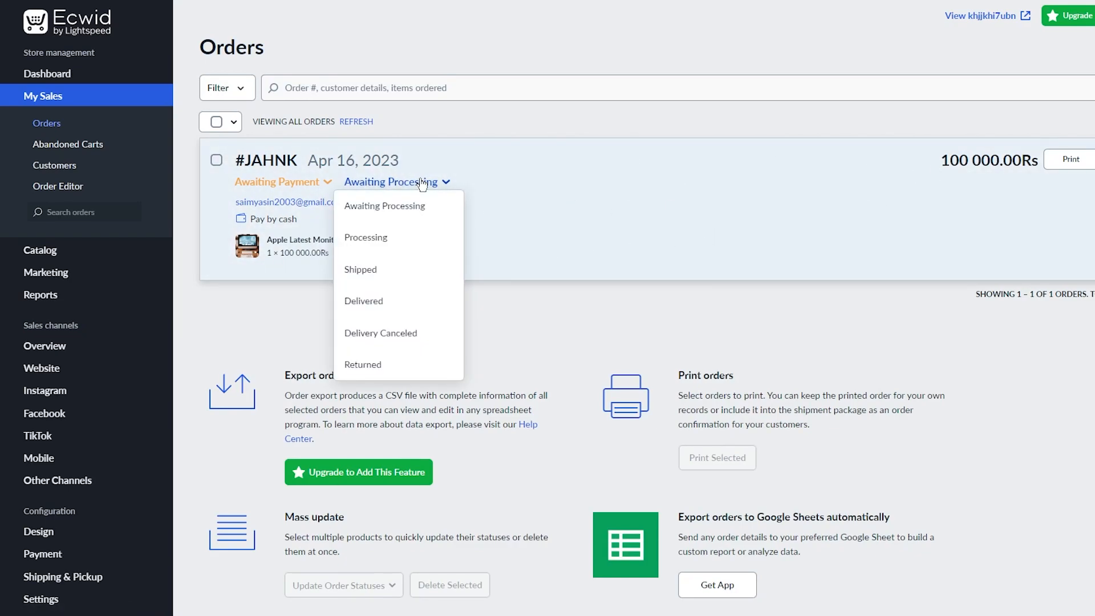
{"action": "left_click", "coordinate": [309, 183]}
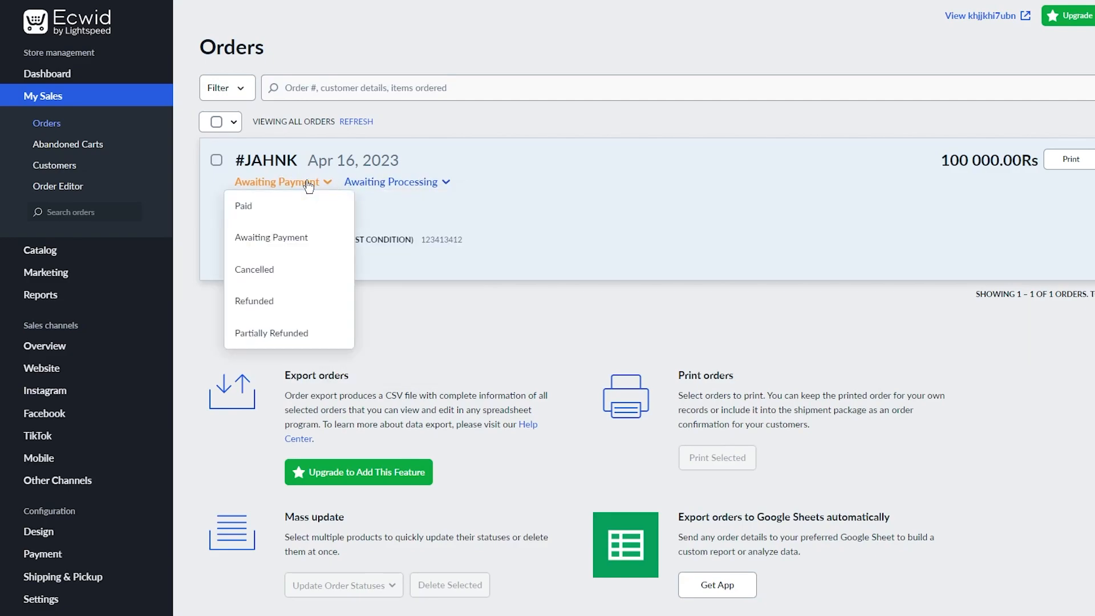
{"action": "left_click", "coordinate": [406, 184]}
{"action": "left_click", "coordinate": [1064, 231]}
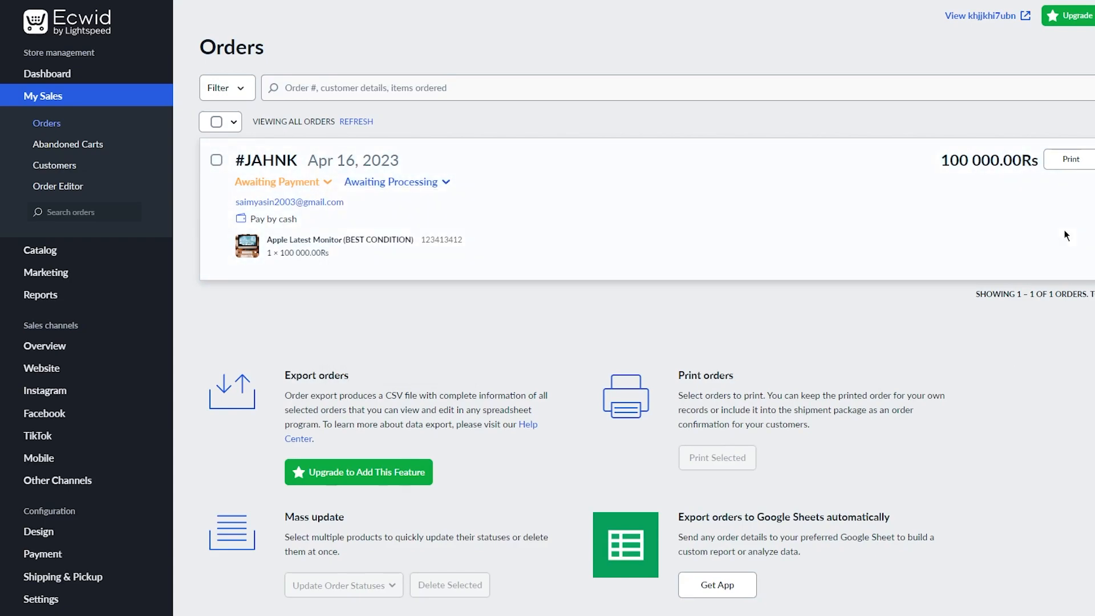
{"action": "left_click", "coordinate": [1093, 159]}
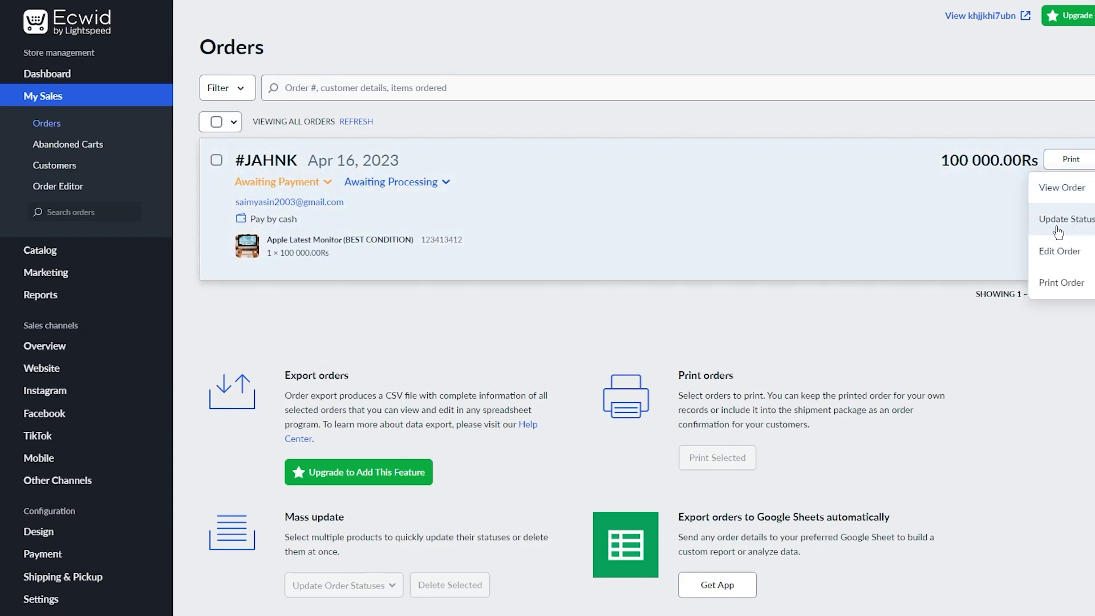
{"action": "left_click", "coordinate": [1072, 161]}
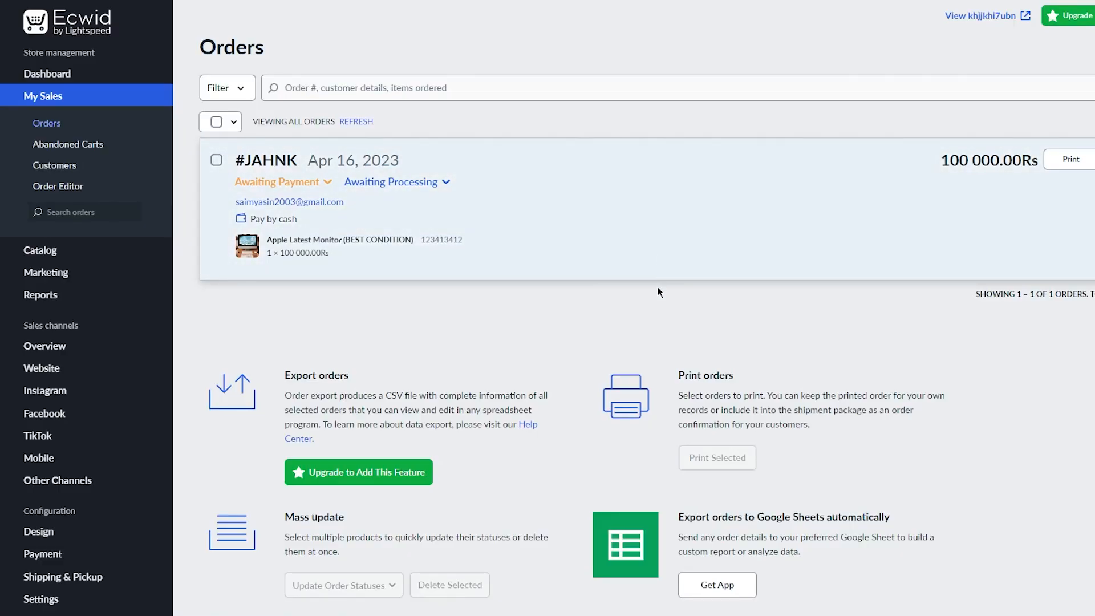
Scroll the Orders page back and forth and look over the sidebar menus.
{"action": "scroll", "coordinate": [658, 286], "scroll_direction": "down", "scroll_amount": 4}
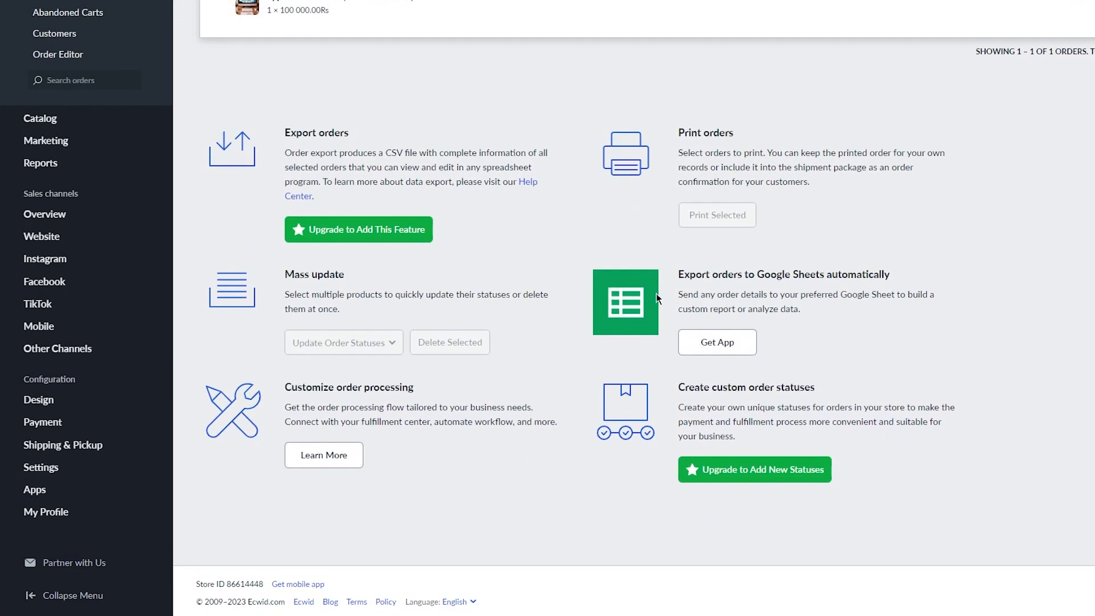
{"action": "scroll", "coordinate": [656, 293], "scroll_direction": "up", "scroll_amount": 4}
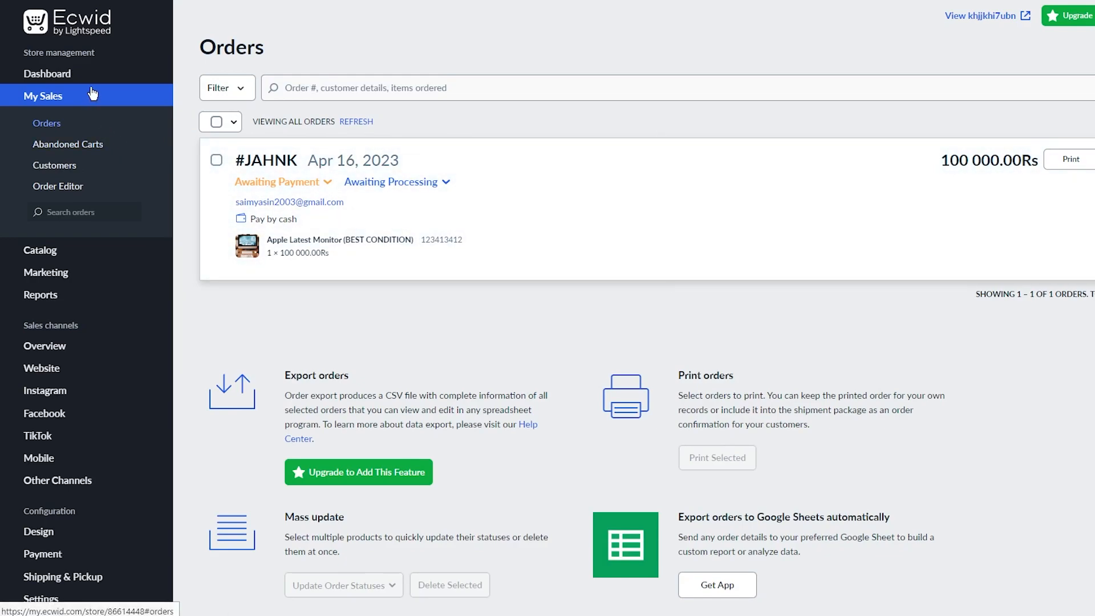
{"action": "mouse_move", "coordinate": [80, 280]}
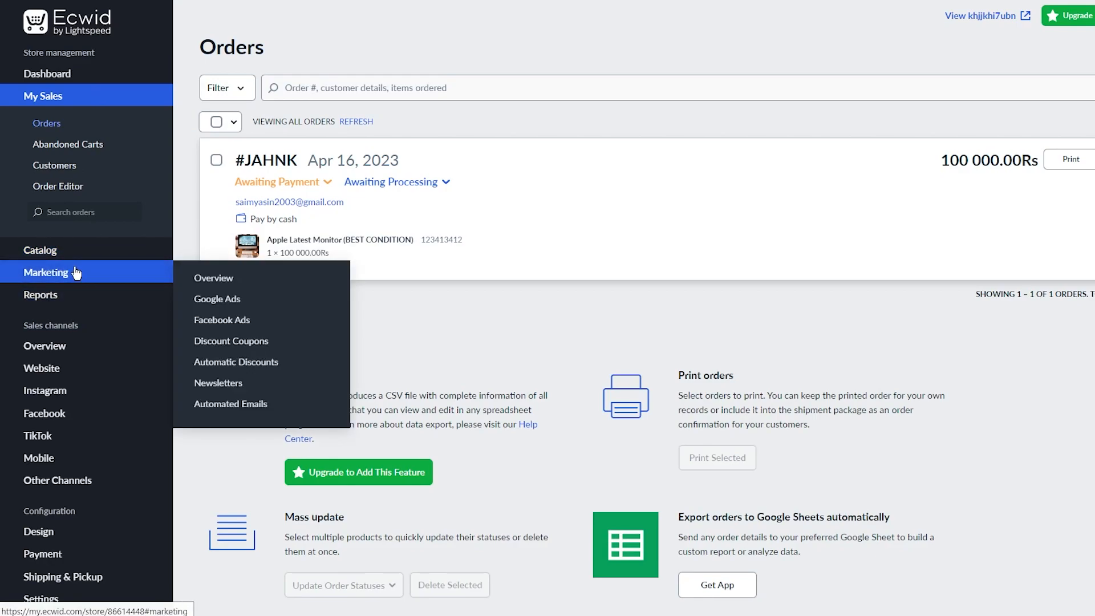
{"action": "mouse_move", "coordinate": [95, 262]}
Return to the Dashboard, then go to Marketing's Overview page from the sidebar.
{"action": "left_click", "coordinate": [48, 75]}
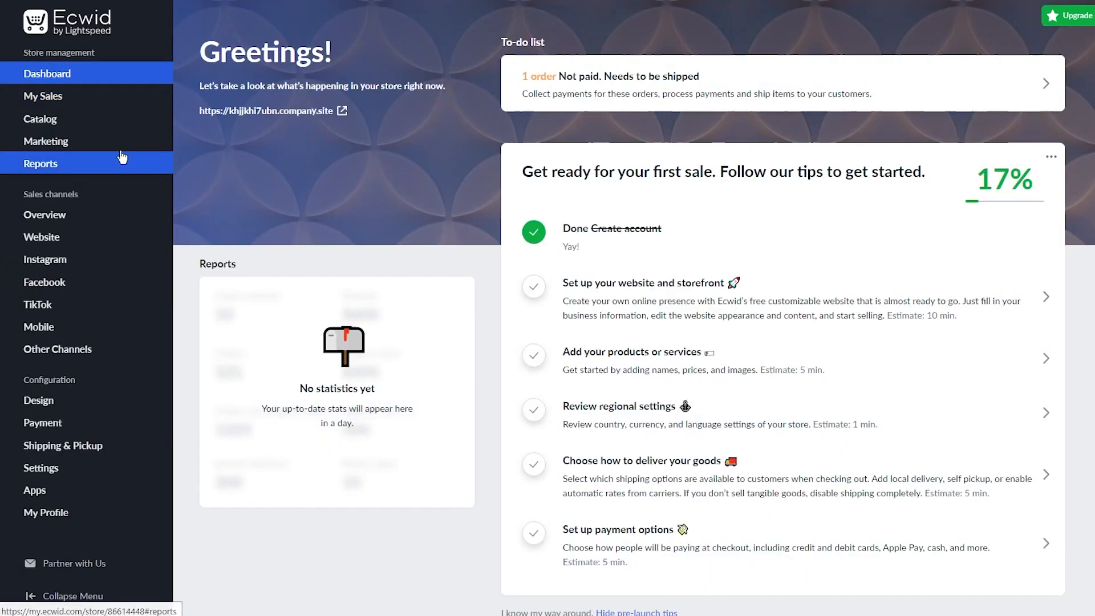
{"action": "mouse_move", "coordinate": [107, 152]}
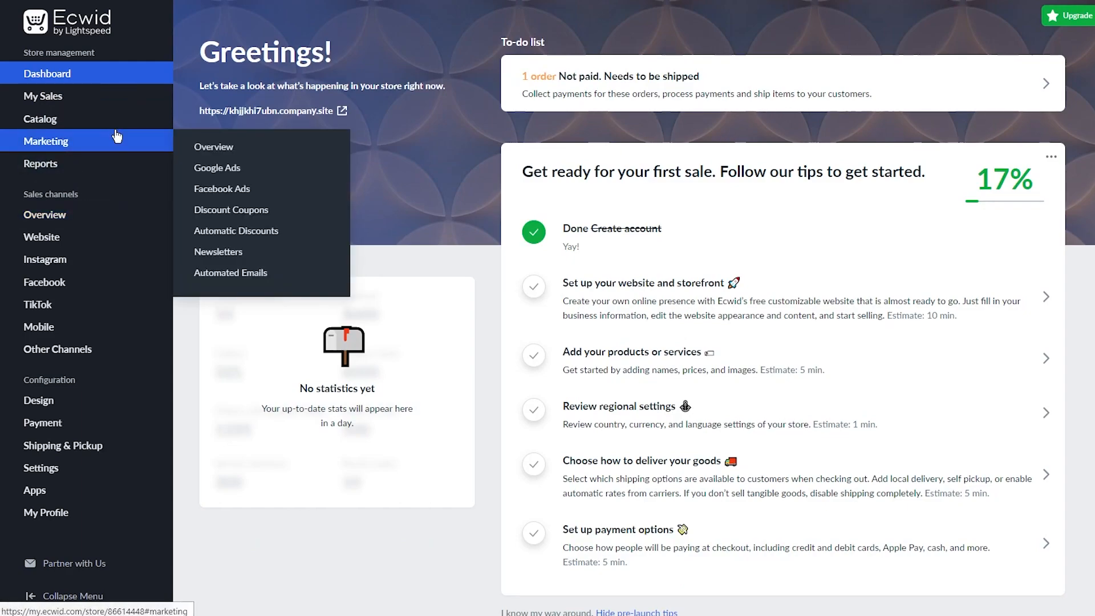
{"action": "left_click", "coordinate": [117, 136]}
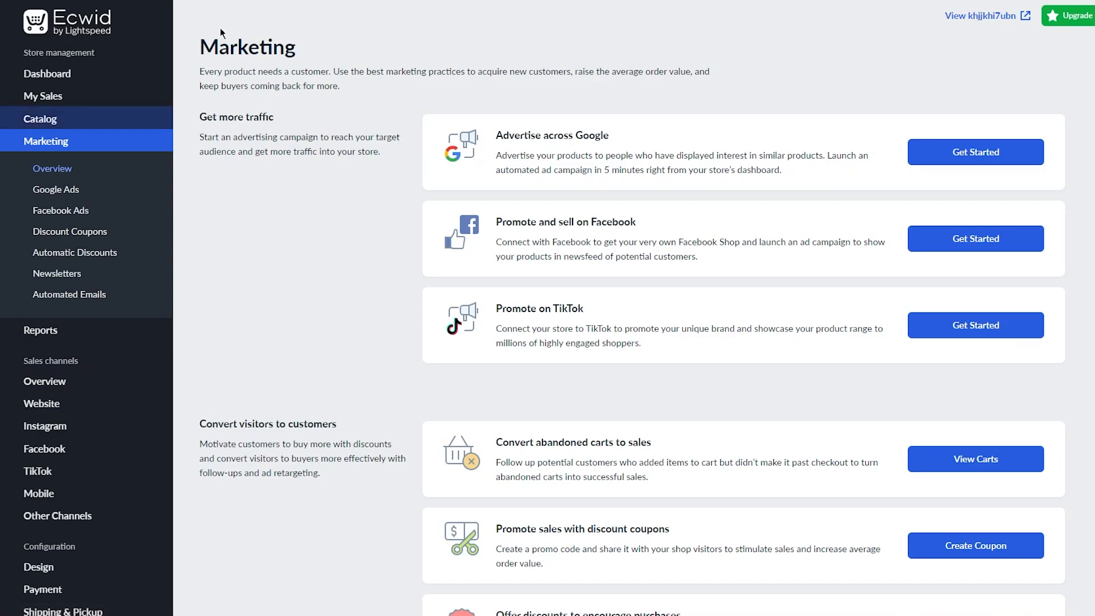
Scroll through the Marketing overview's traffic, conversion, loyalty email and Google Analytics tools.
{"action": "scroll", "coordinate": [236, 345], "scroll_direction": "down", "scroll_amount": 5}
{"action": "scroll", "coordinate": [238, 334], "scroll_direction": "down", "scroll_amount": 3}
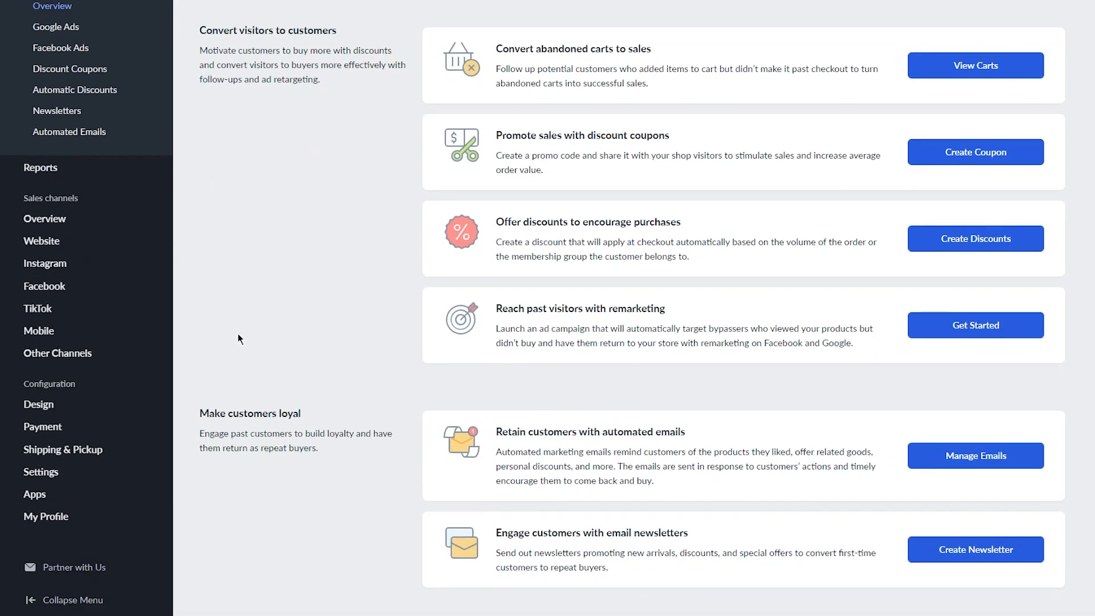
{"action": "scroll", "coordinate": [217, 344], "scroll_direction": "down", "scroll_amount": 4}
{"action": "scroll", "coordinate": [227, 330], "scroll_direction": "up", "scroll_amount": 12}
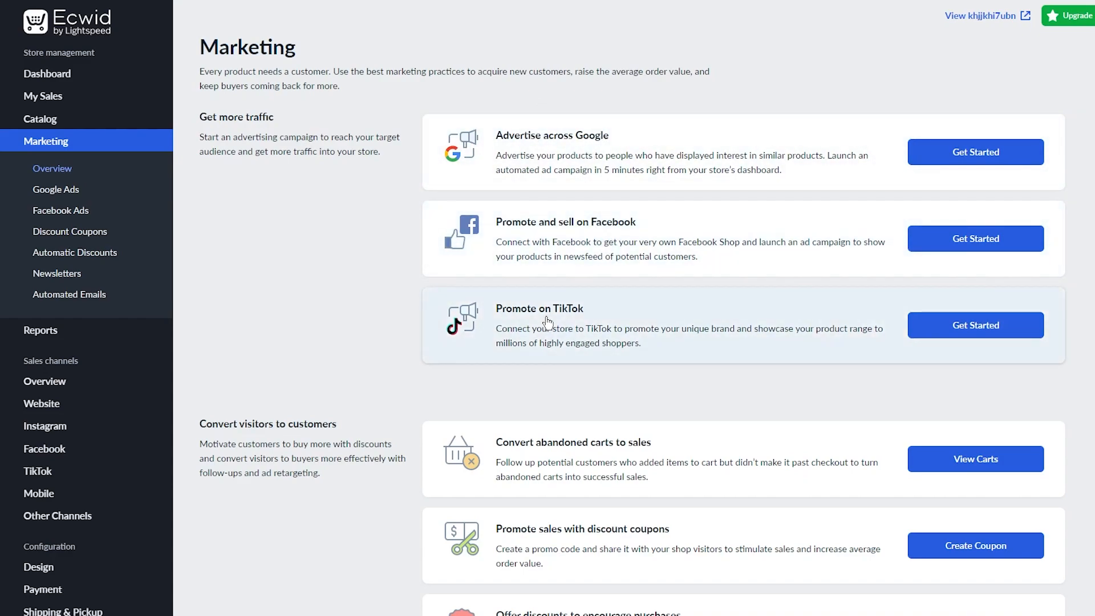
{"action": "scroll", "coordinate": [547, 323], "scroll_direction": "down", "scroll_amount": 10}
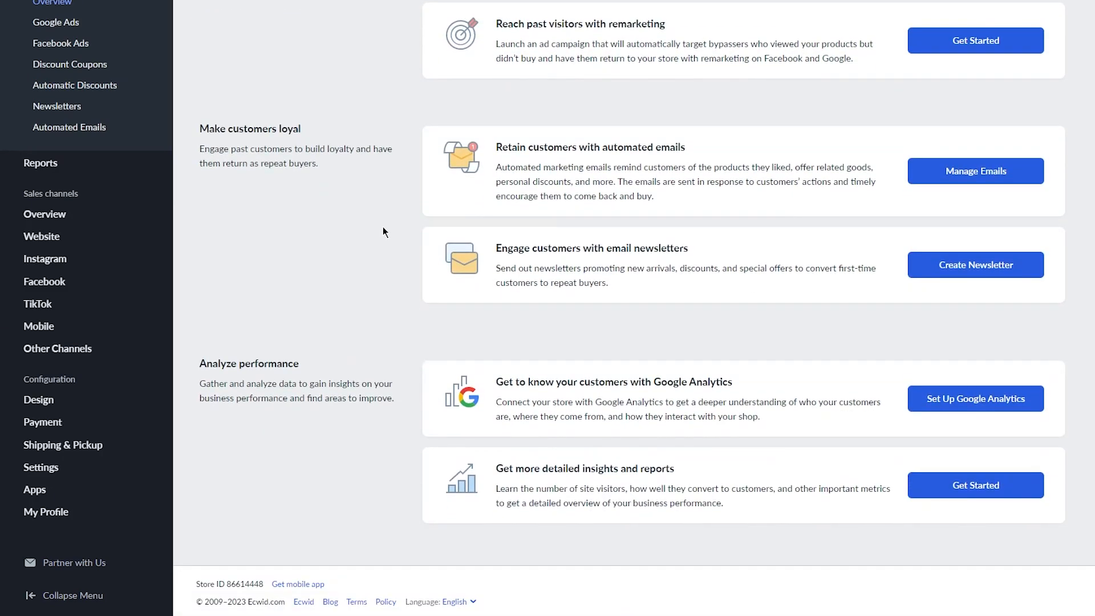
{"action": "scroll", "coordinate": [383, 228], "scroll_direction": "up", "scroll_amount": 10}
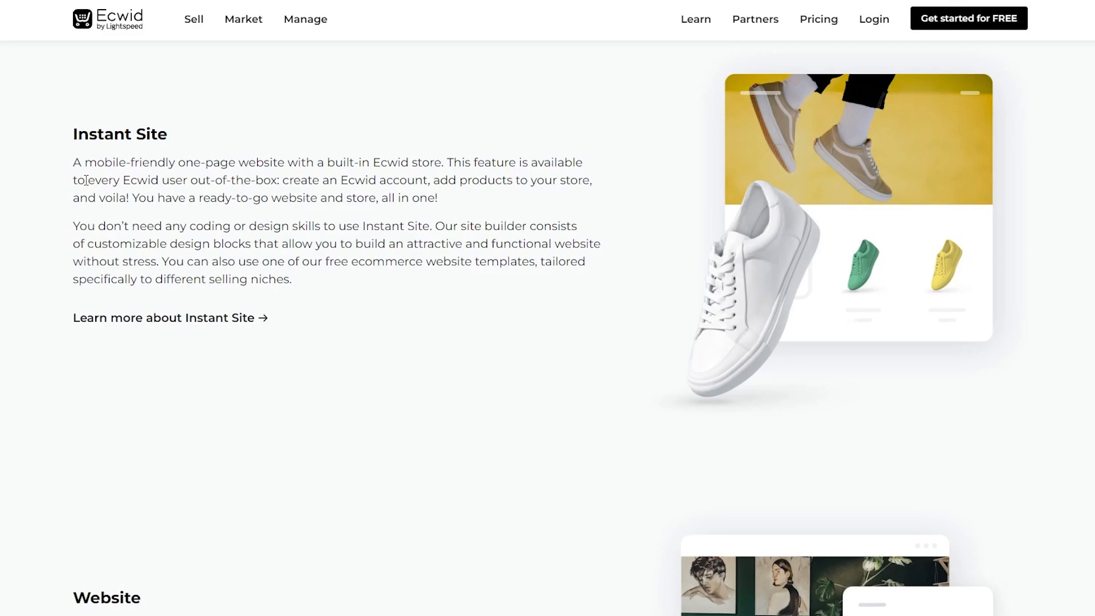
Scroll the Ways to Sell Online page from Instant Site down to the Website section.
{"action": "scroll", "coordinate": [300, 263], "scroll_direction": "up", "scroll_amount": 10}
{"action": "scroll", "coordinate": [273, 426], "scroll_direction": "down", "scroll_amount": 4}
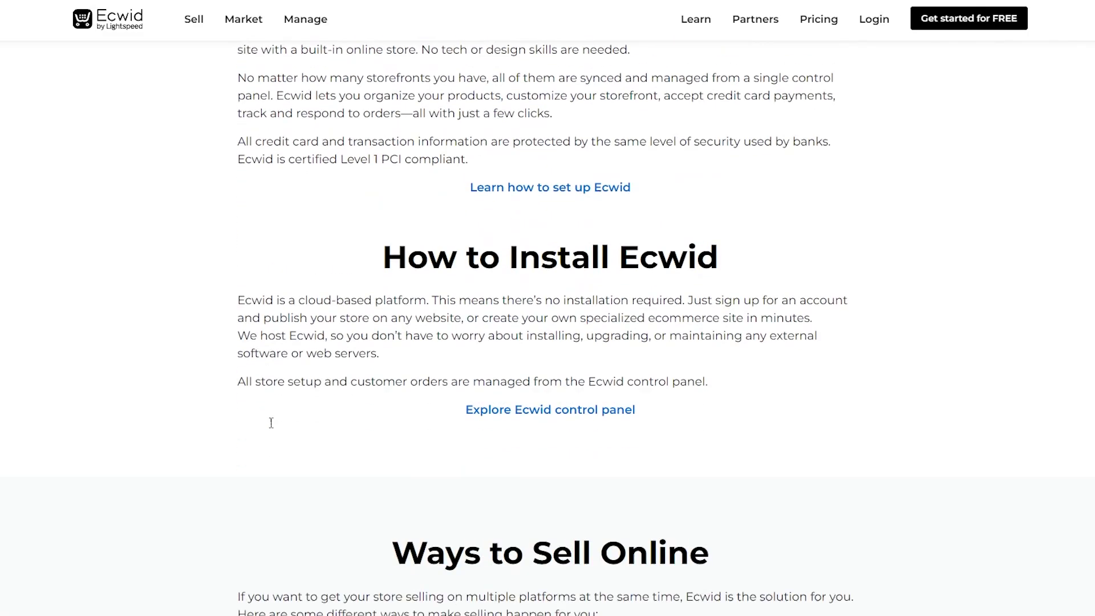
{"action": "scroll", "coordinate": [273, 427], "scroll_direction": "down", "scroll_amount": 7}
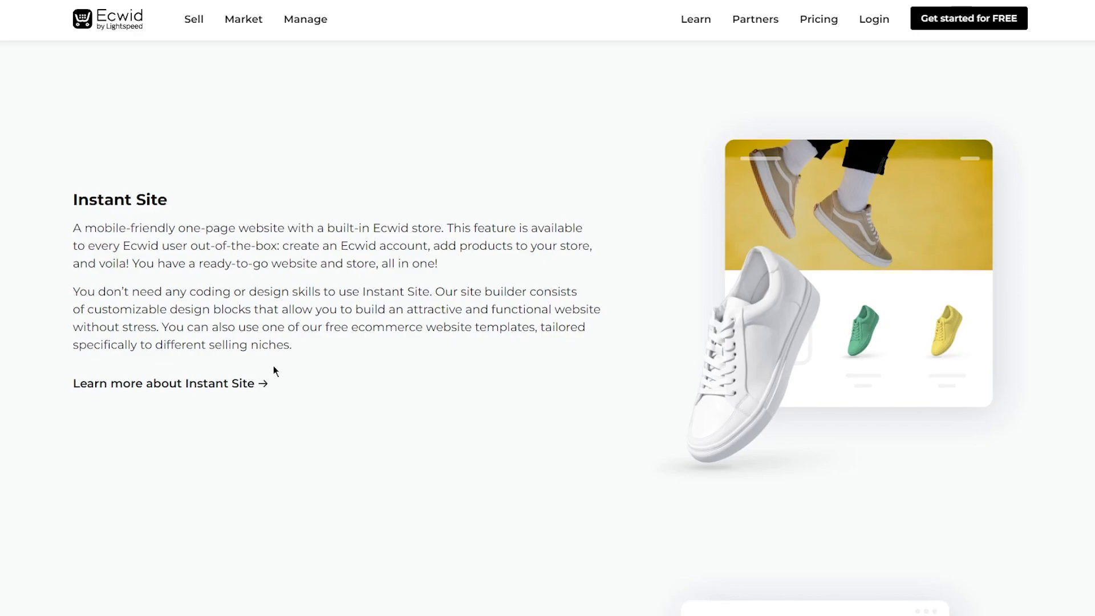
{"action": "scroll", "coordinate": [273, 366], "scroll_direction": "down", "scroll_amount": 8}
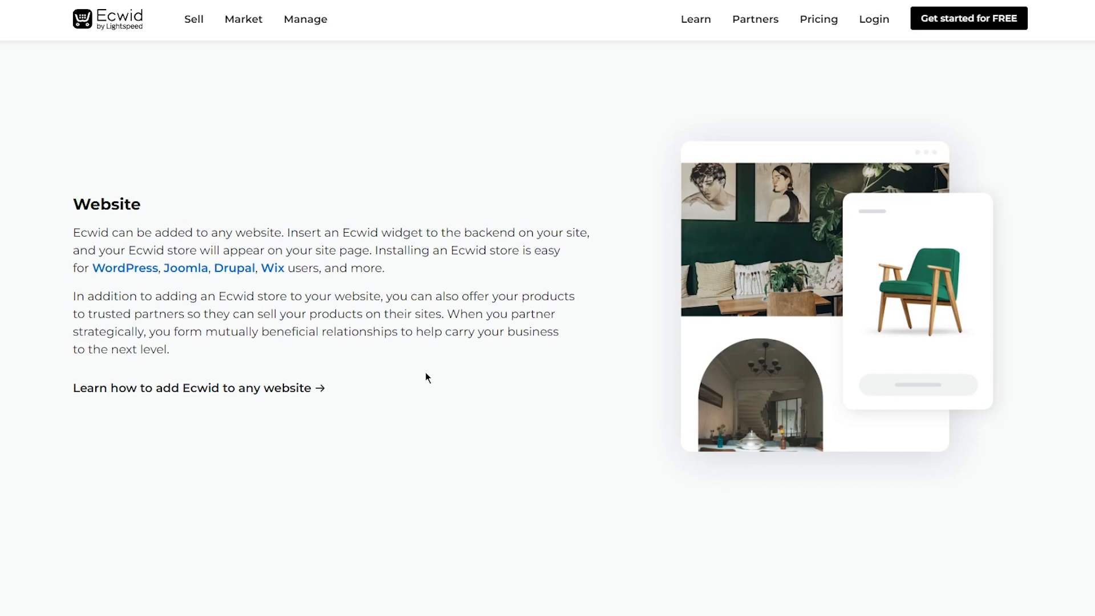
Scroll past the social media, Facebook, Instagram and TikTok options to Sell on Marketplaces.
{"action": "scroll", "coordinate": [409, 374], "scroll_direction": "down", "scroll_amount": 10}
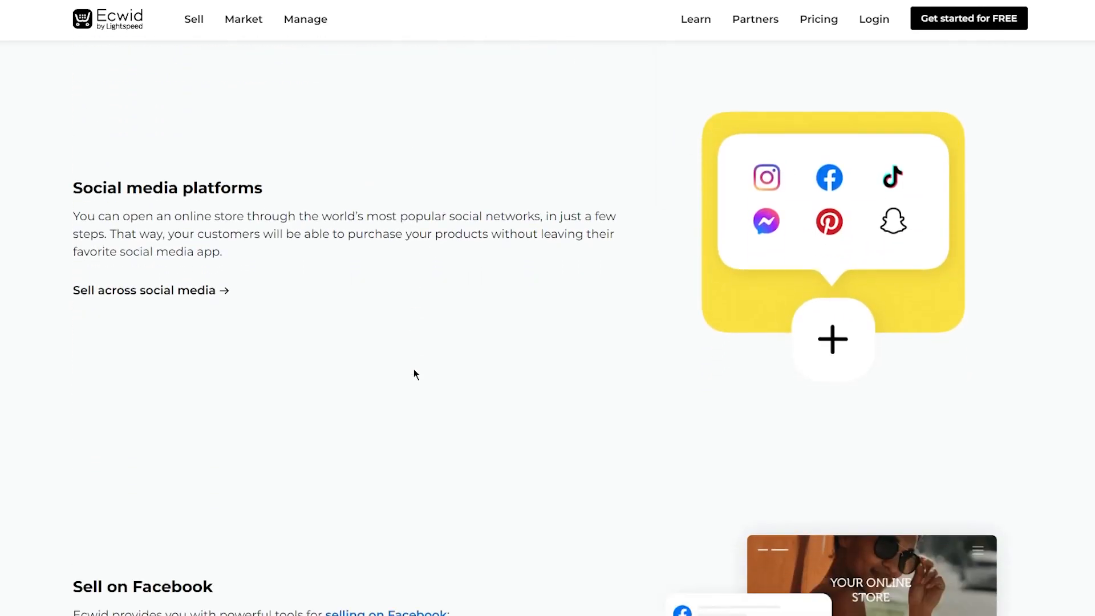
{"action": "scroll", "coordinate": [414, 371], "scroll_direction": "up", "scroll_amount": 2}
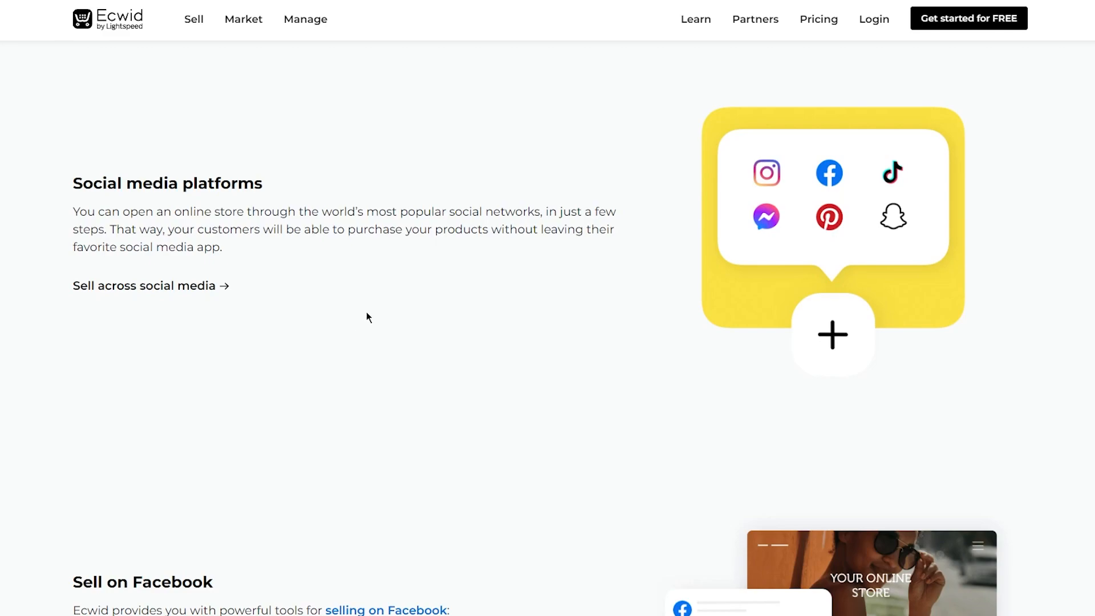
{"action": "scroll", "coordinate": [366, 312], "scroll_direction": "down", "scroll_amount": 7}
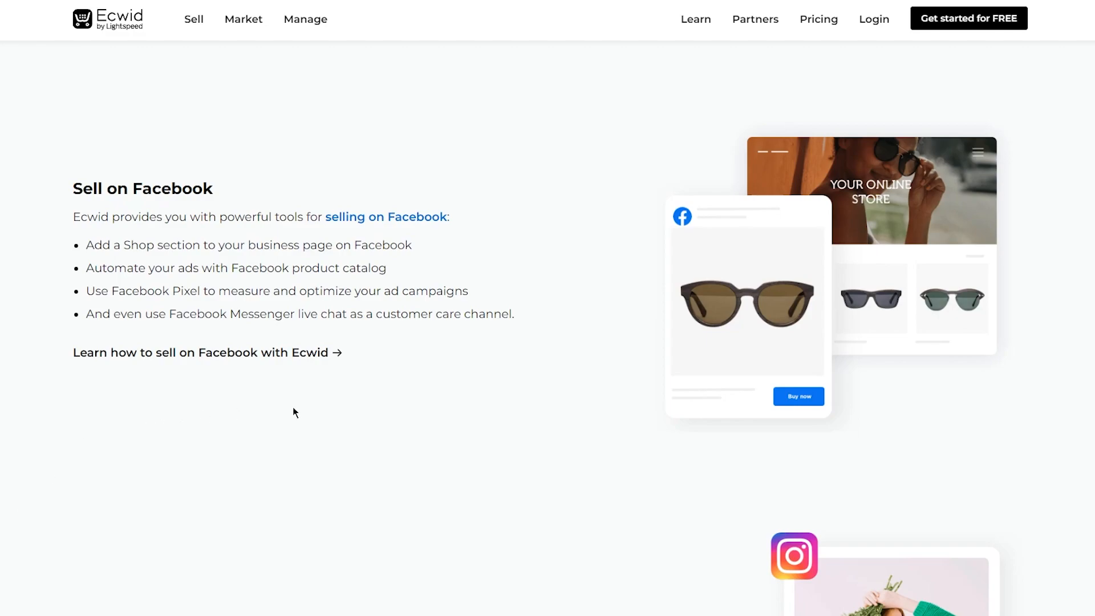
{"action": "scroll", "coordinate": [294, 408], "scroll_direction": "down", "scroll_amount": 1}
{"action": "scroll", "coordinate": [293, 406], "scroll_direction": "down", "scroll_amount": 5}
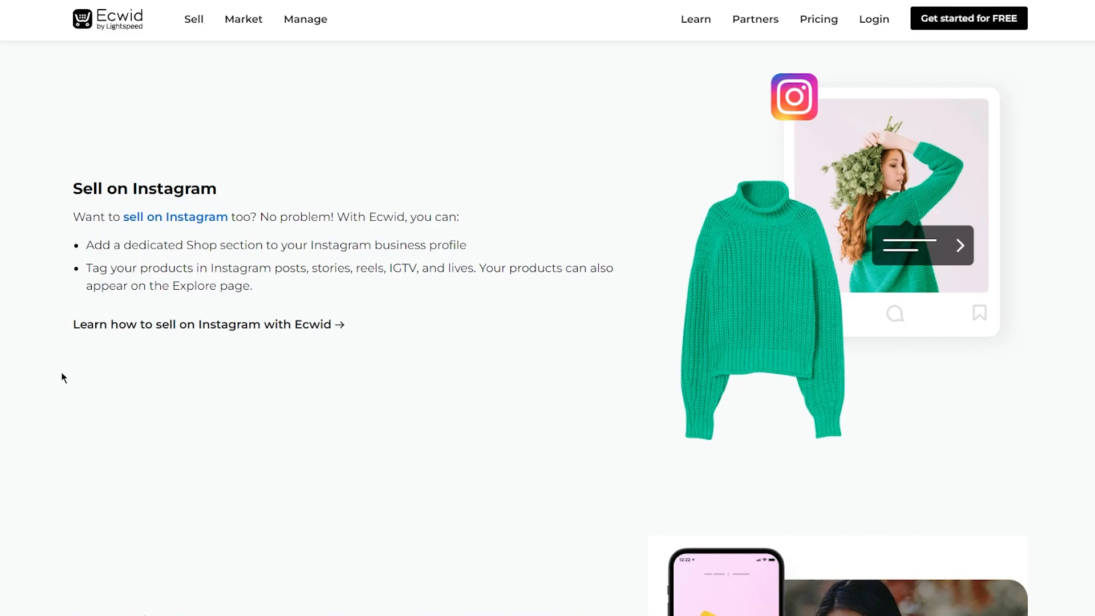
{"action": "scroll", "coordinate": [47, 368], "scroll_direction": "down", "scroll_amount": 5}
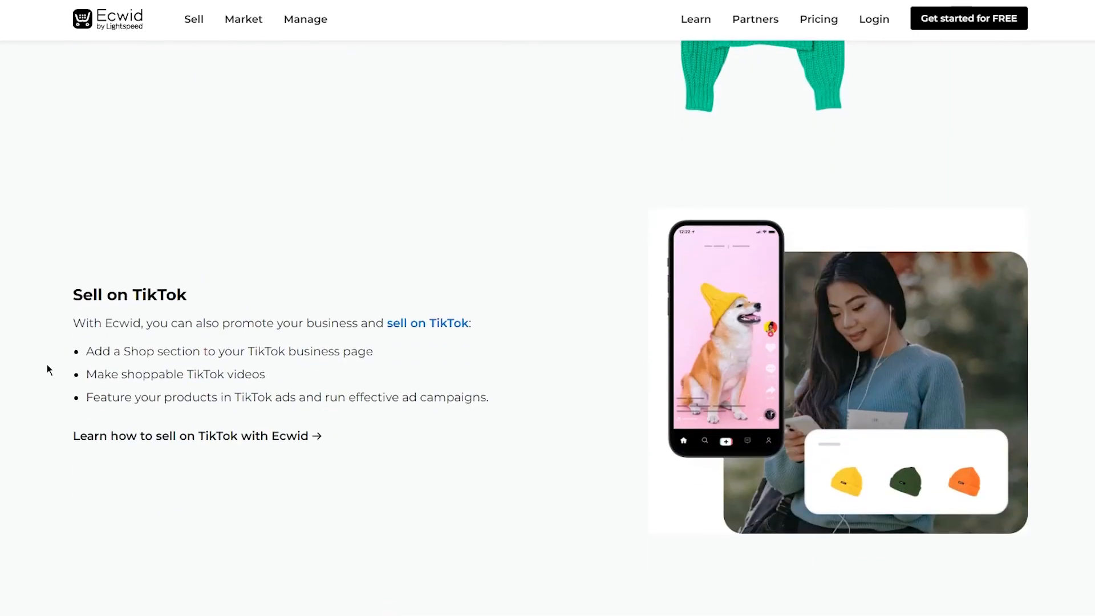
{"action": "scroll", "coordinate": [42, 363], "scroll_direction": "up", "scroll_amount": 2}
{"action": "scroll", "coordinate": [39, 362], "scroll_direction": "down", "scroll_amount": 2}
{"action": "scroll", "coordinate": [7, 367], "scroll_direction": "down", "scroll_amount": 12}
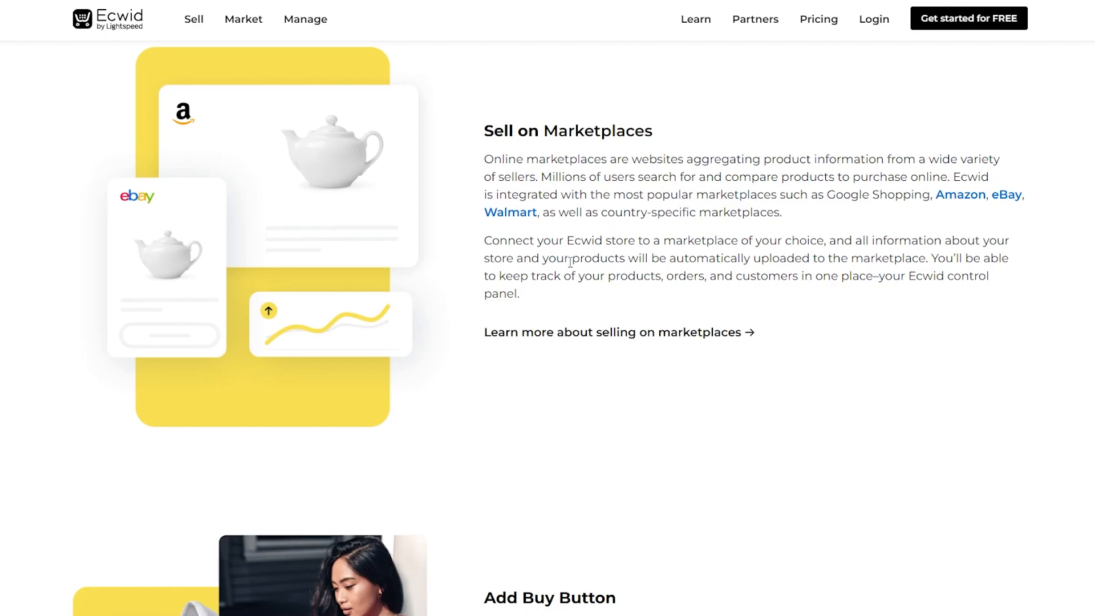
Scroll through Add Buy Button down to the POS integrations section.
{"action": "scroll", "coordinate": [506, 564], "scroll_direction": "down", "scroll_amount": 10}
{"action": "scroll", "coordinate": [477, 464], "scroll_direction": "up", "scroll_amount": 4}
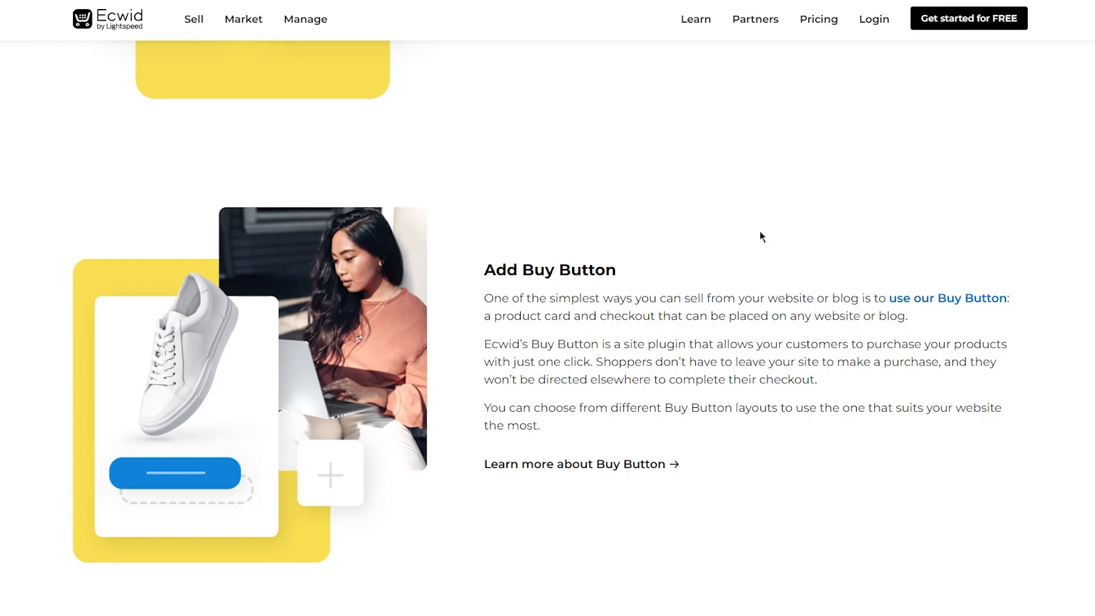
{"action": "scroll", "coordinate": [734, 227], "scroll_direction": "down", "scroll_amount": 1}
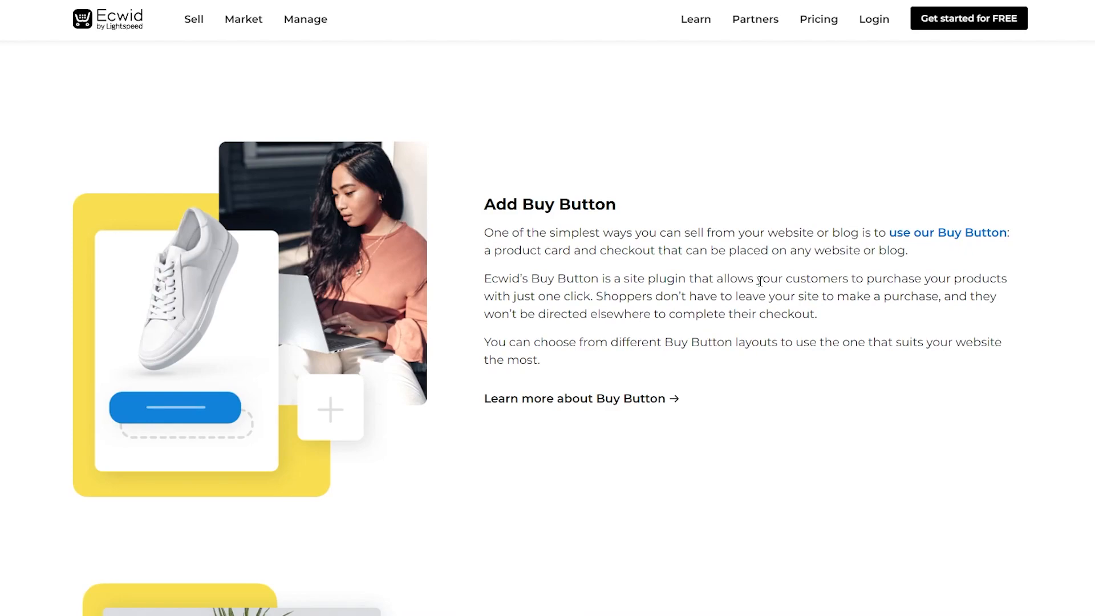
{"action": "scroll", "coordinate": [761, 280], "scroll_direction": "down", "scroll_amount": 9}
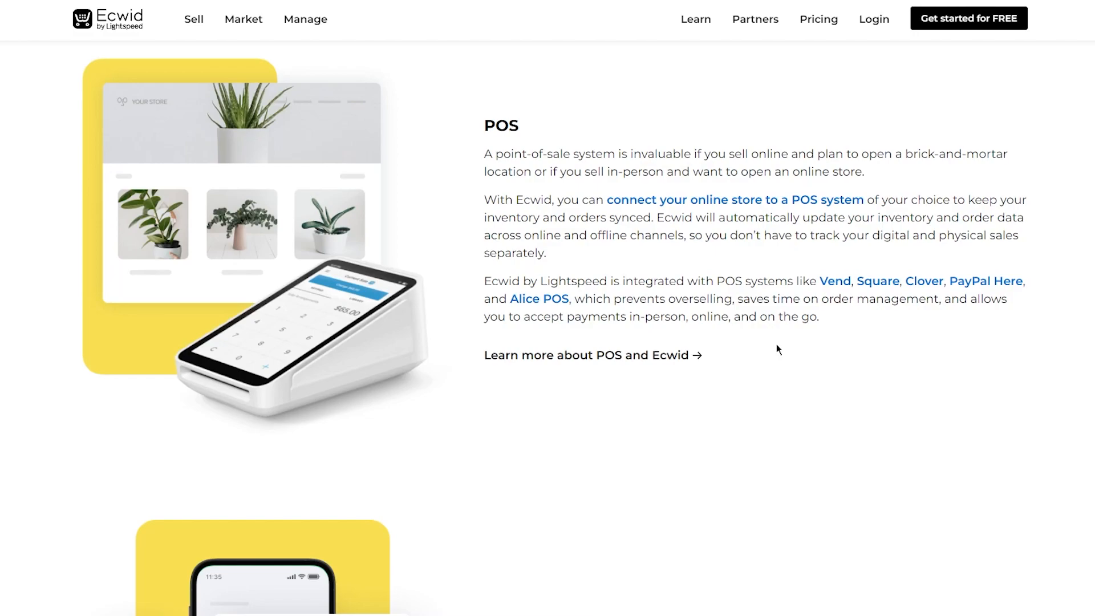
Scroll the Ecwid 101 guide down to 'Dropshipping and print-on-demand', closing a stray context menu.
{"action": "scroll", "coordinate": [777, 349], "scroll_direction": "down", "scroll_amount": 3}
{"action": "right_click", "coordinate": [782, 373]}
{"action": "left_click", "coordinate": [668, 267]}
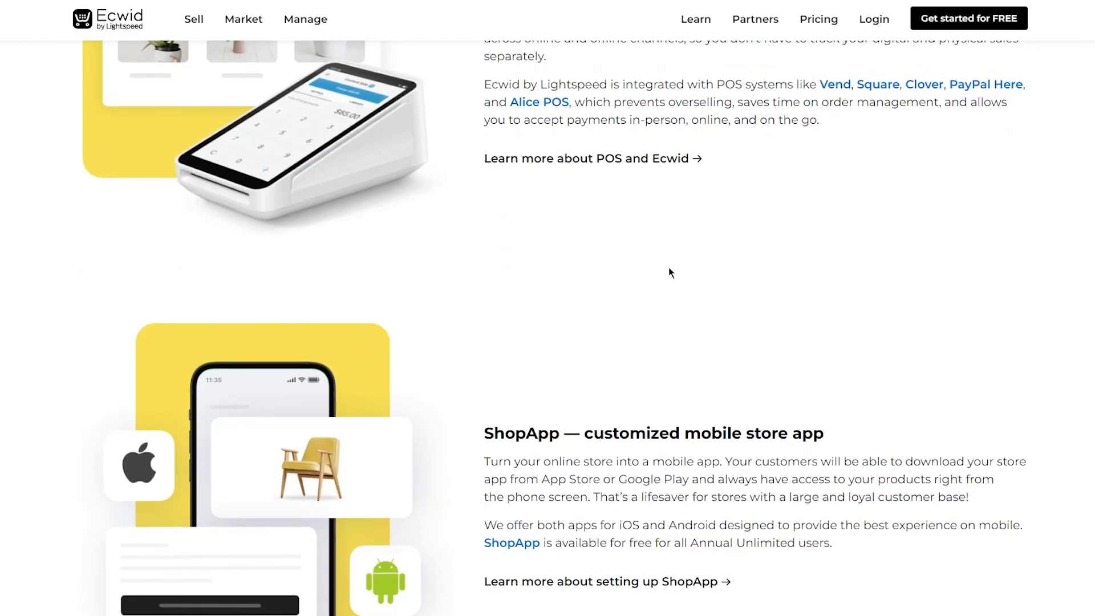
{"action": "scroll", "coordinate": [673, 274], "scroll_direction": "down", "scroll_amount": 6}
{"action": "scroll", "coordinate": [676, 277], "scroll_direction": "down", "scroll_amount": 6}
{"action": "scroll", "coordinate": [675, 273], "scroll_direction": "up", "scroll_amount": 4}
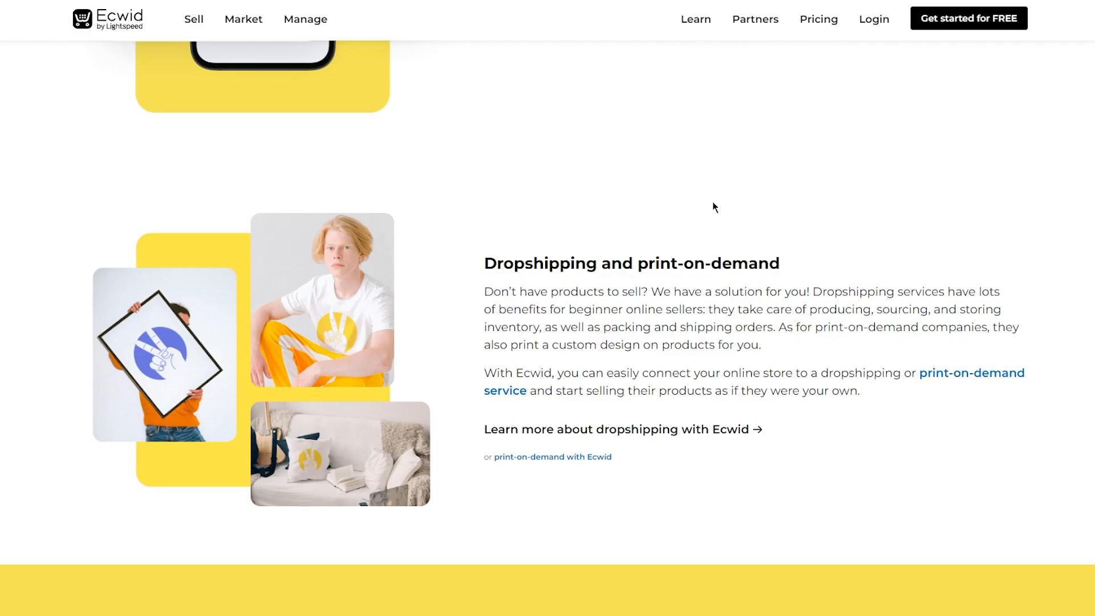
Scroll to the guide's footer, then back up to 'What Is Ecwid by Lightspeed?'.
{"action": "scroll", "coordinate": [713, 202], "scroll_direction": "down", "scroll_amount": 20}
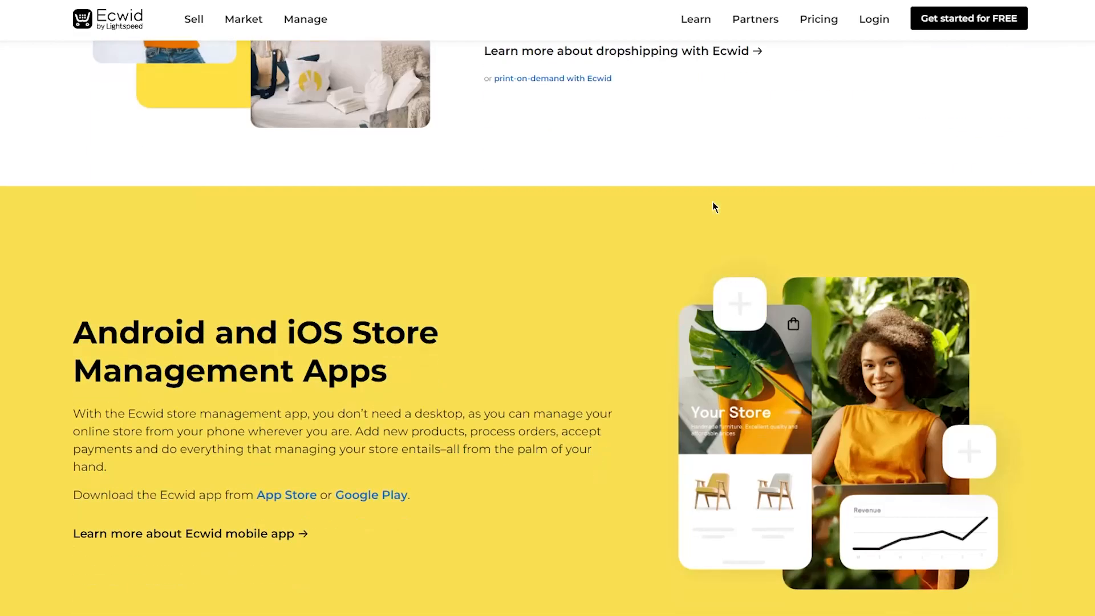
{"action": "scroll", "coordinate": [713, 206], "scroll_direction": "down", "scroll_amount": 20}
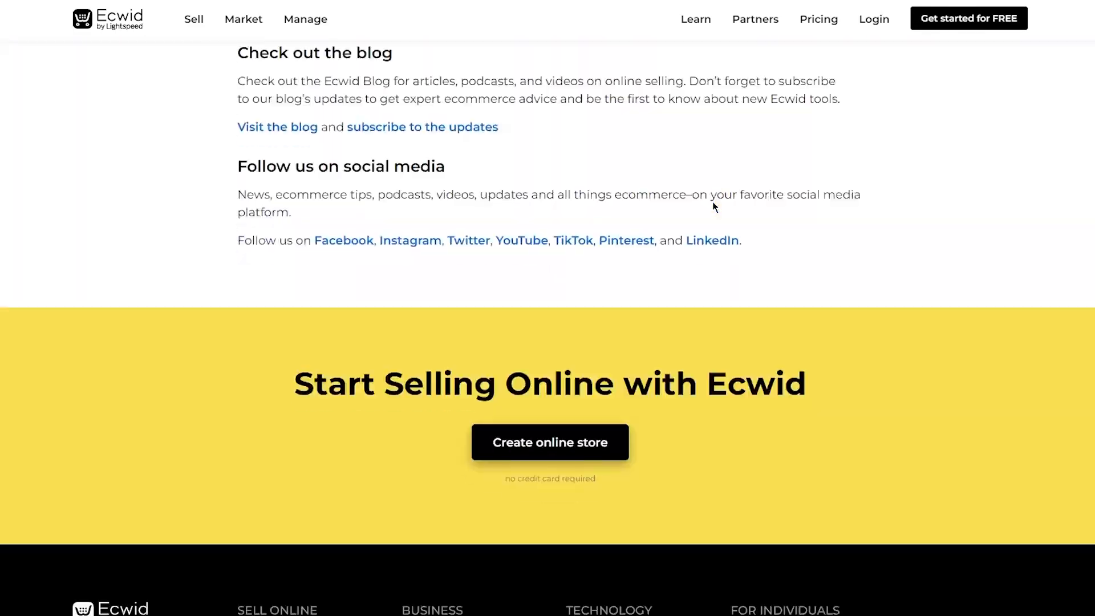
{"action": "scroll", "coordinate": [713, 206], "scroll_direction": "up", "scroll_amount": 20}
{"action": "scroll", "coordinate": [713, 203], "scroll_direction": "up", "scroll_amount": 20}
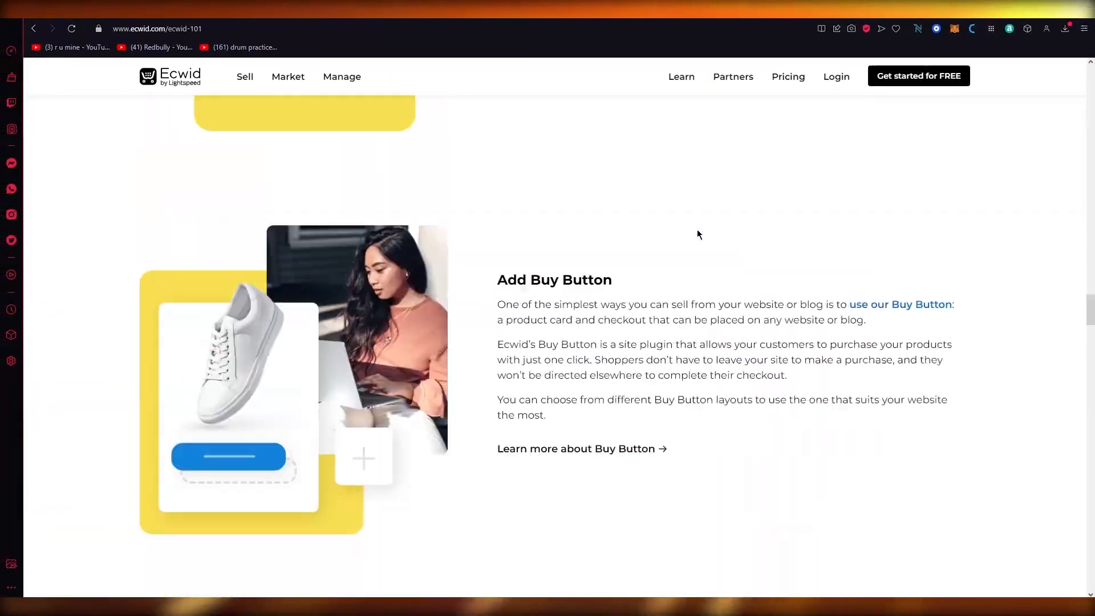
{"action": "scroll", "coordinate": [699, 234], "scroll_direction": "up", "scroll_amount": 20}
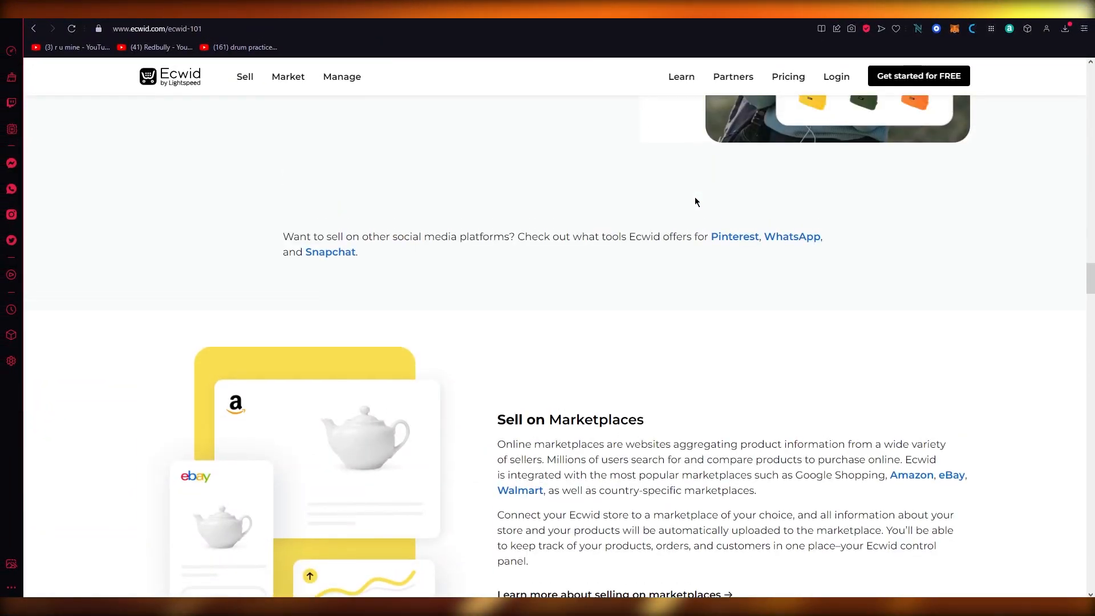
{"action": "scroll", "coordinate": [791, 232], "scroll_direction": "up", "scroll_amount": 10}
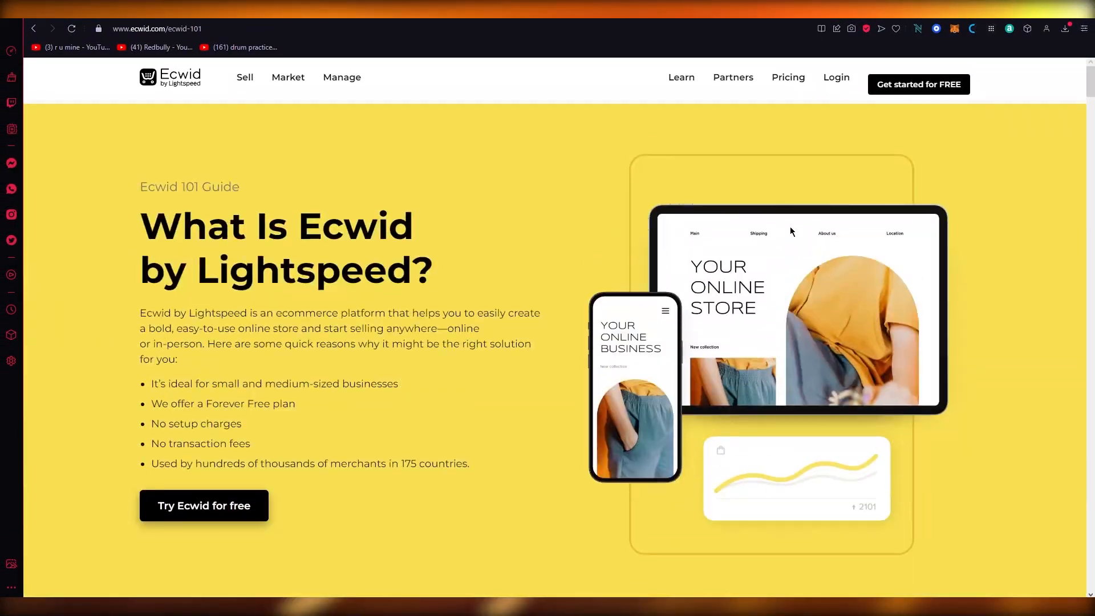